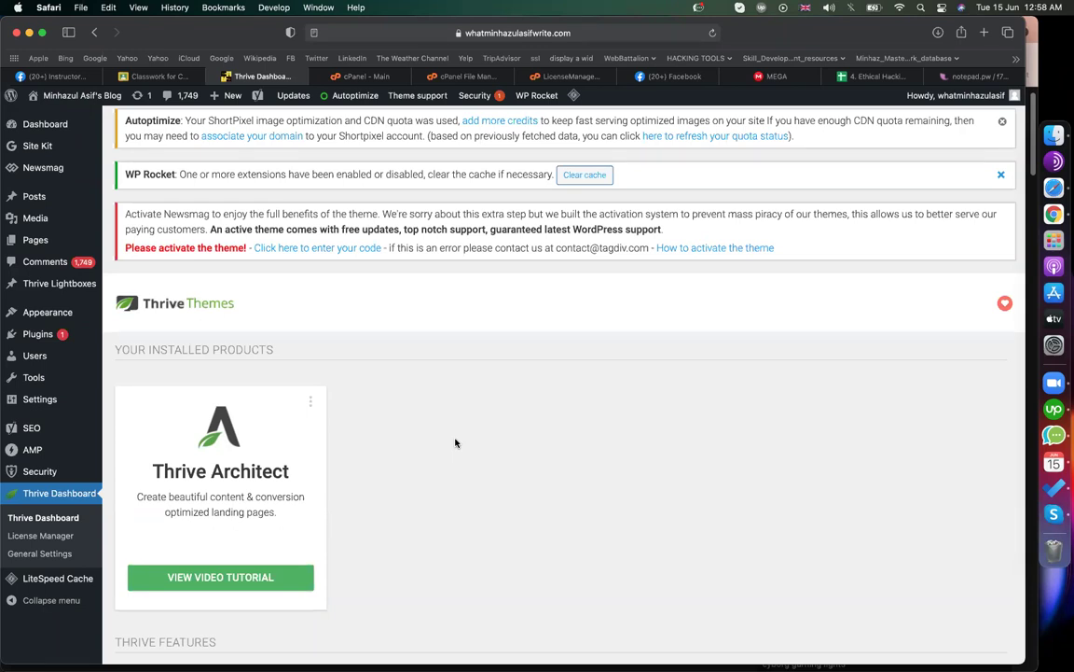
# - Leave the Thrive Dashboard and start a new WordPress page from Pages > Add New
pyautogui.scroll(2, 407, 424)
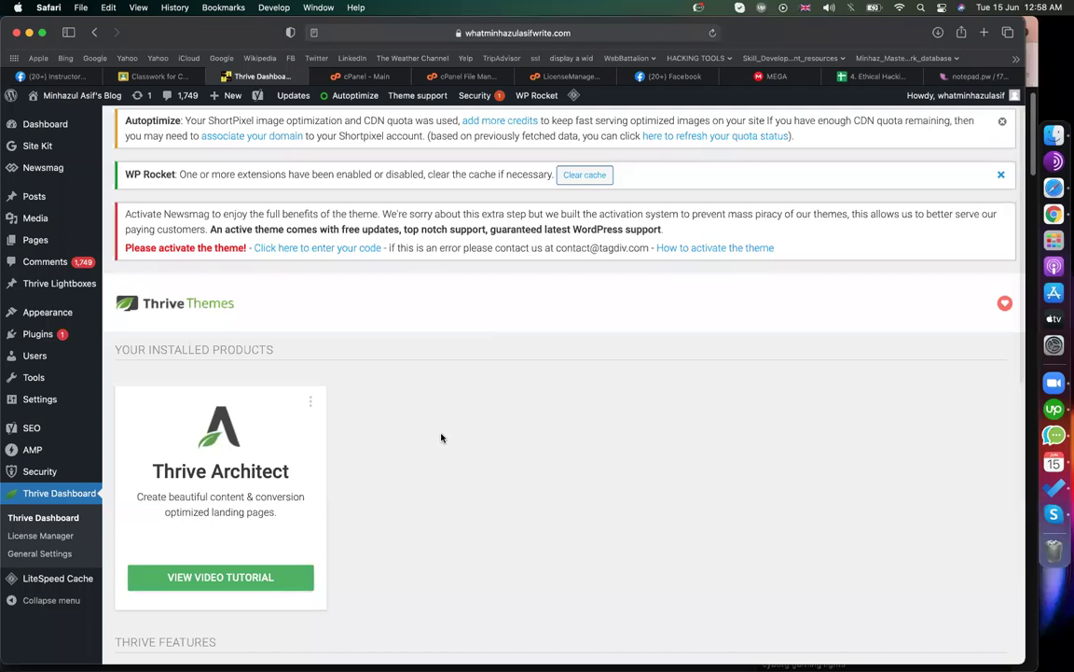
pyautogui.scroll(-2, 441, 437)
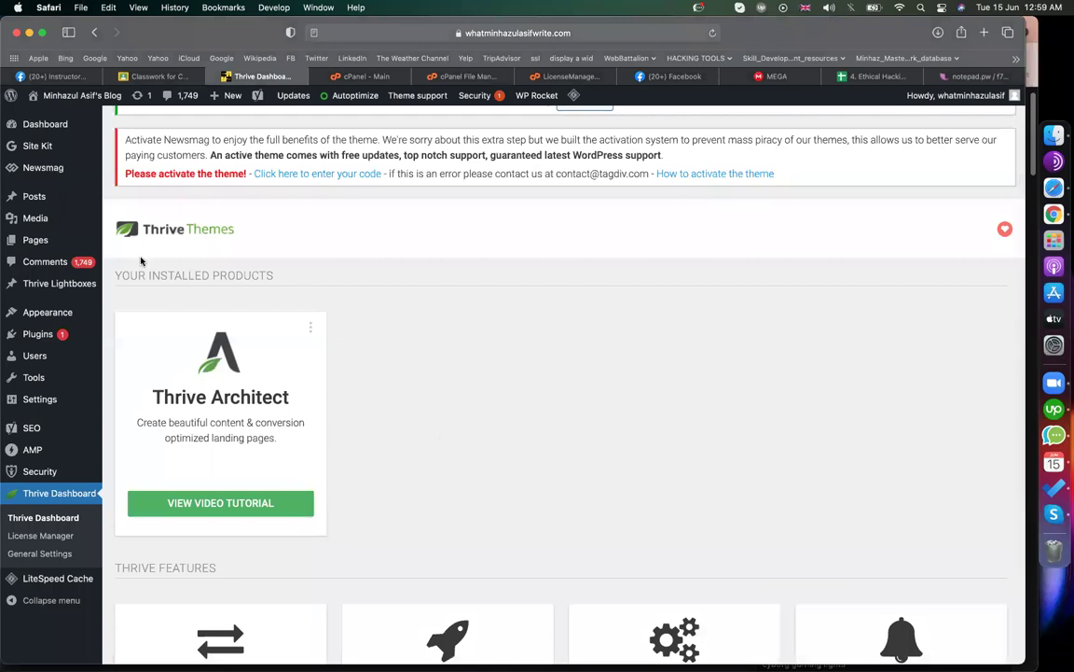
pyautogui.click(138, 260)
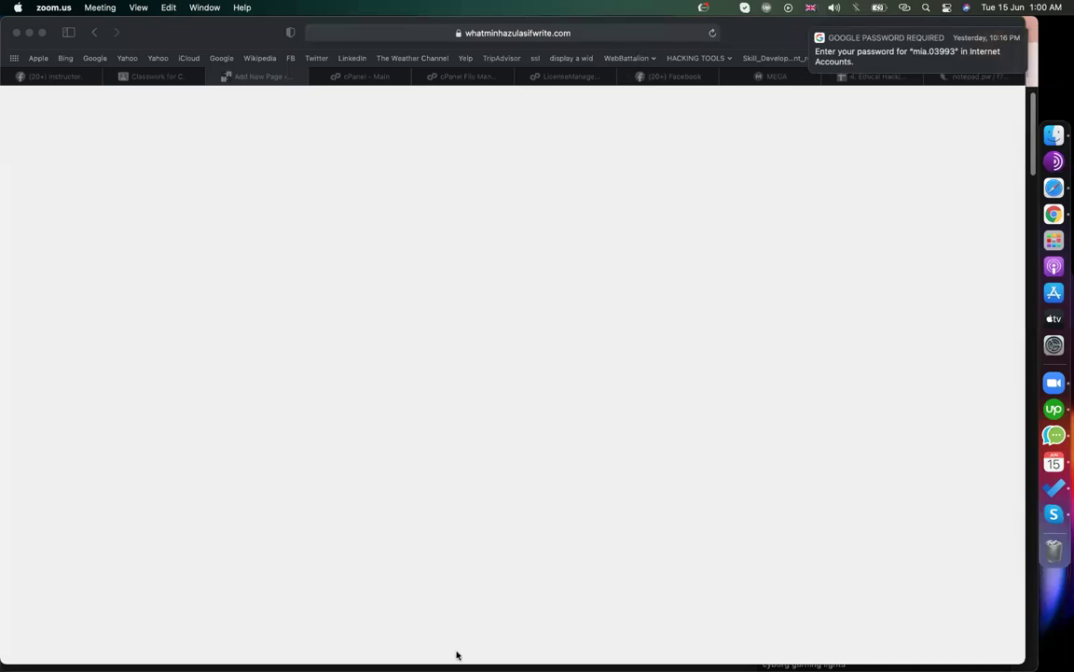
# - Bring Safari to the front, reload the stalled page and dismiss the password notification
pyautogui.click(660, 89)
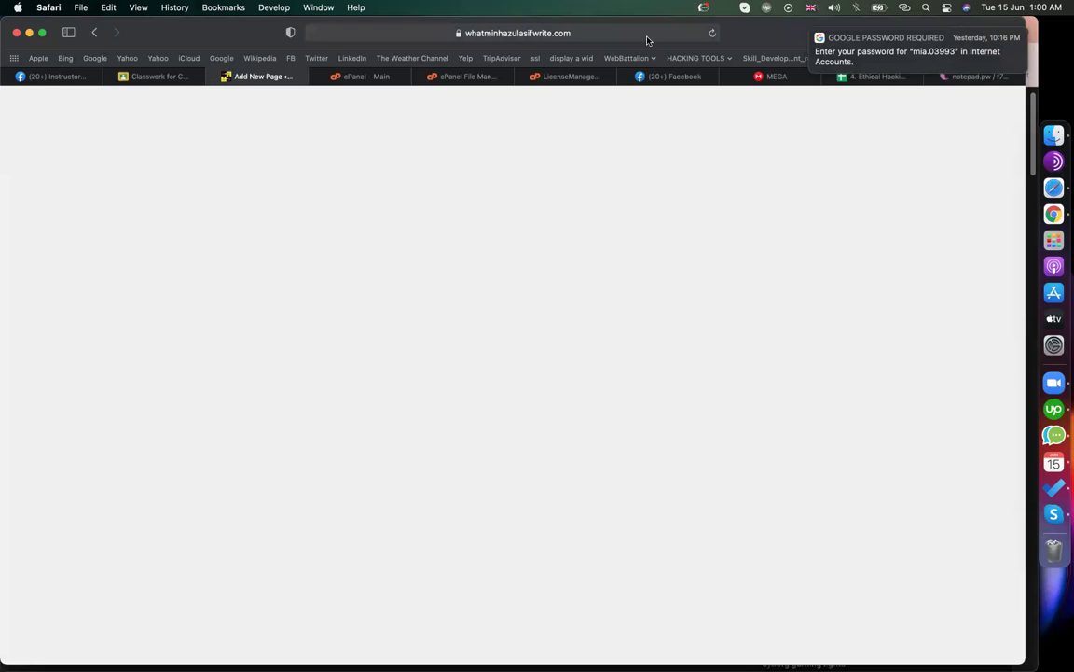
pyautogui.click(713, 34)
pyautogui.click(1000, 59)
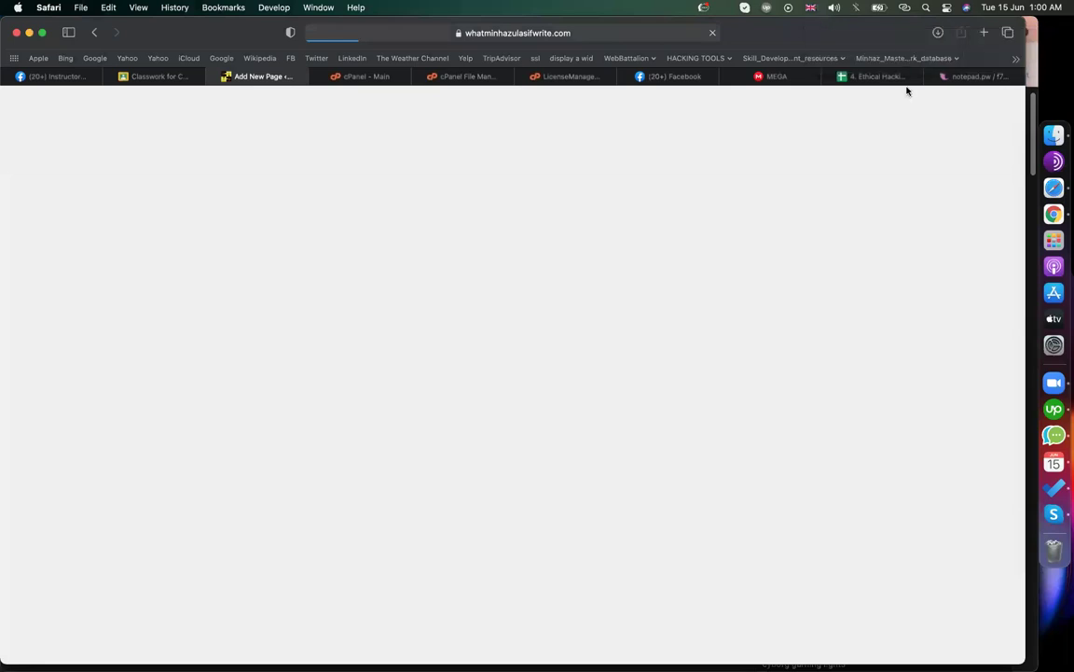
# - Open fiverr.com in a new tab
pyautogui.click(984, 33)
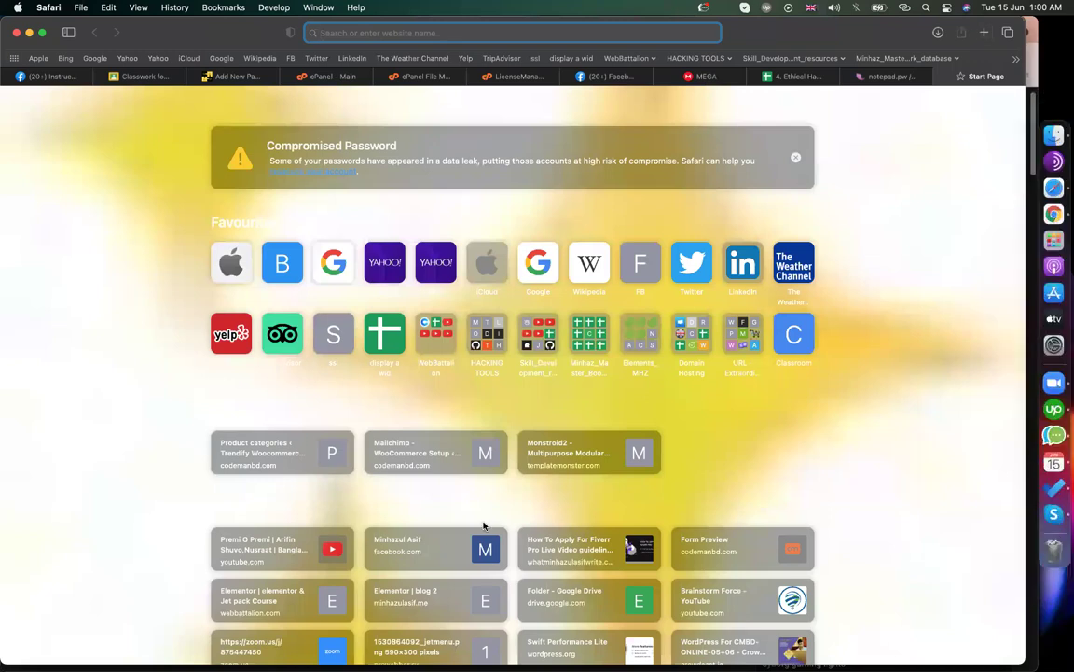
pyautogui.write('fiv')
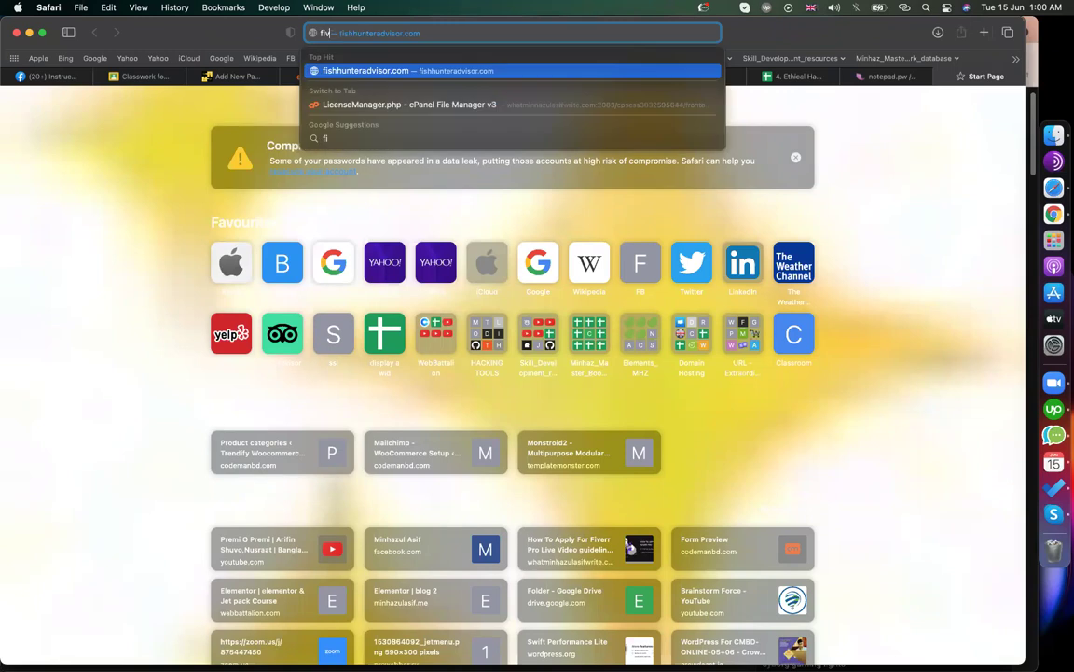
pyautogui.write('err.com')
pyautogui.press('Return')
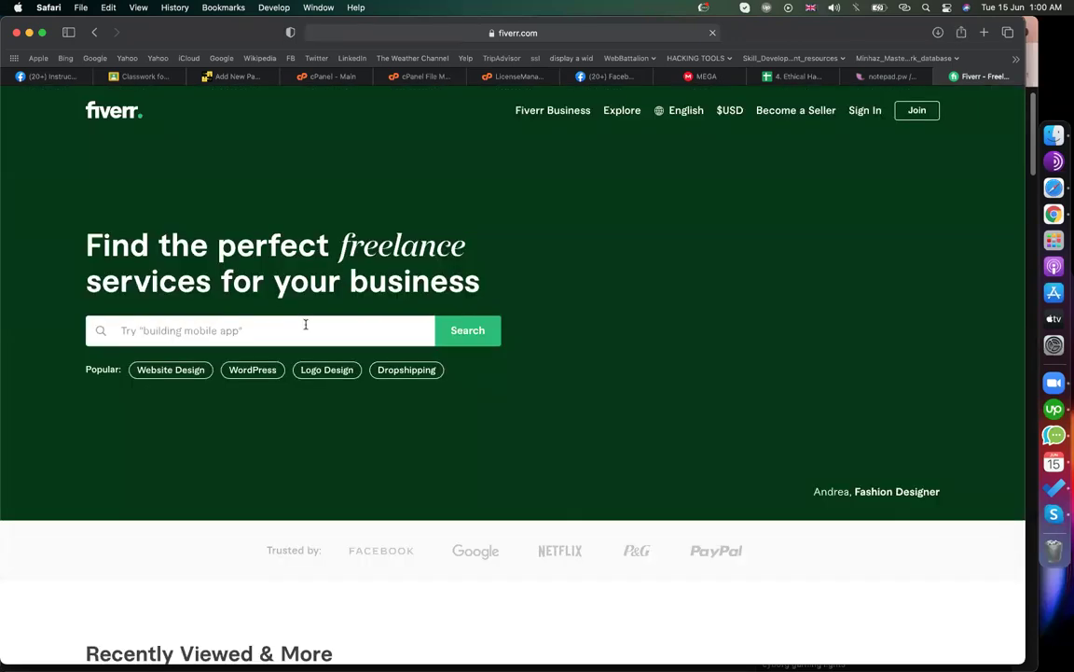
# - Search Fiverr for 'elementor'
pyautogui.click(276, 326)
pyautogui.write('e')
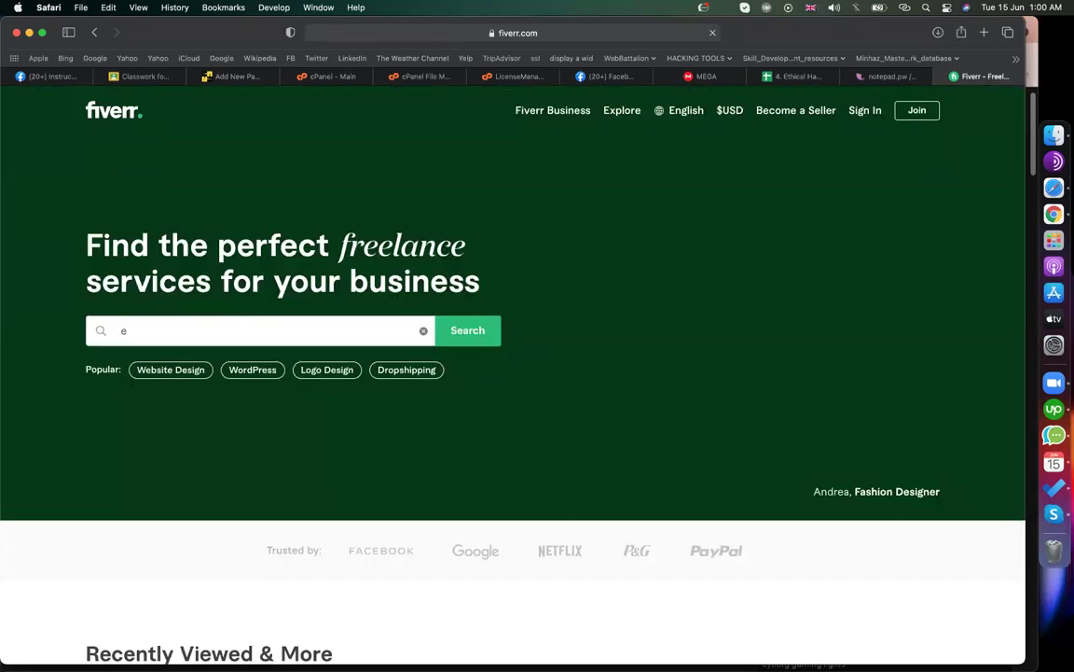
pyautogui.write('lementor')
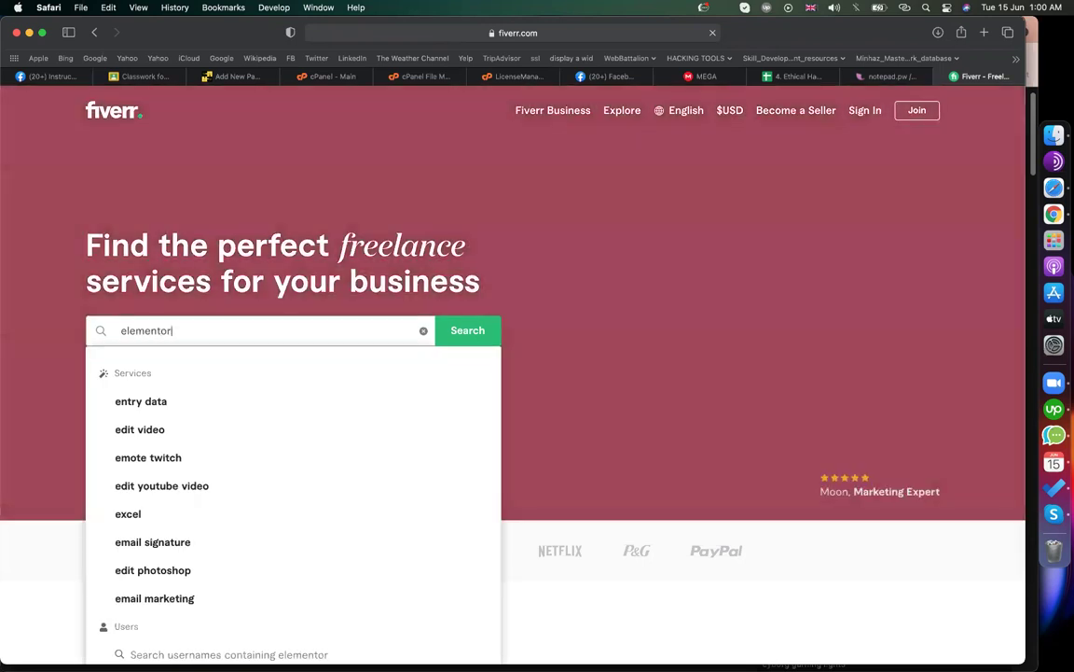
pyautogui.press('Return')
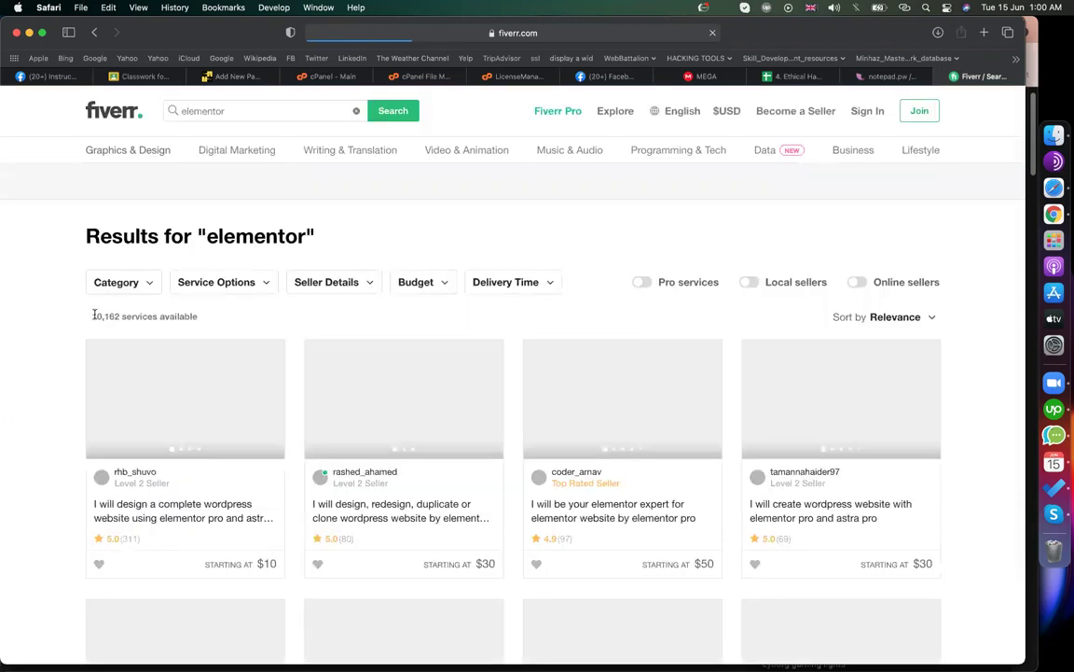
# - Replace the query with 'thrive' and scroll through the Thrive Architect gig results
pyautogui.click(278, 110)
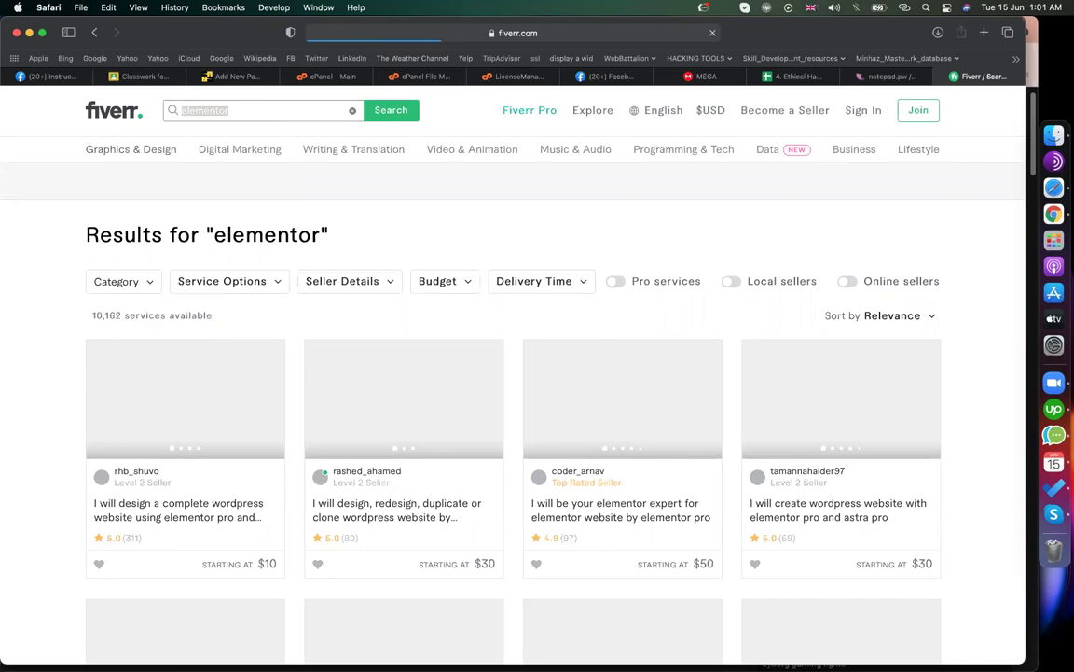
pyautogui.write('thrive')
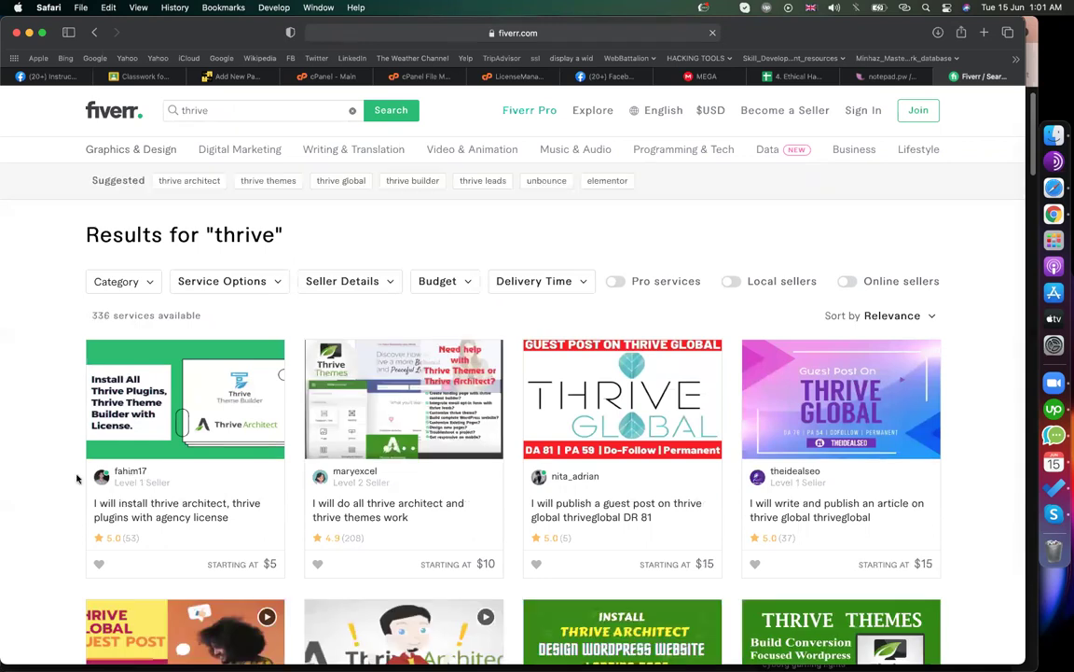
pyautogui.scroll(-3, 77, 478)
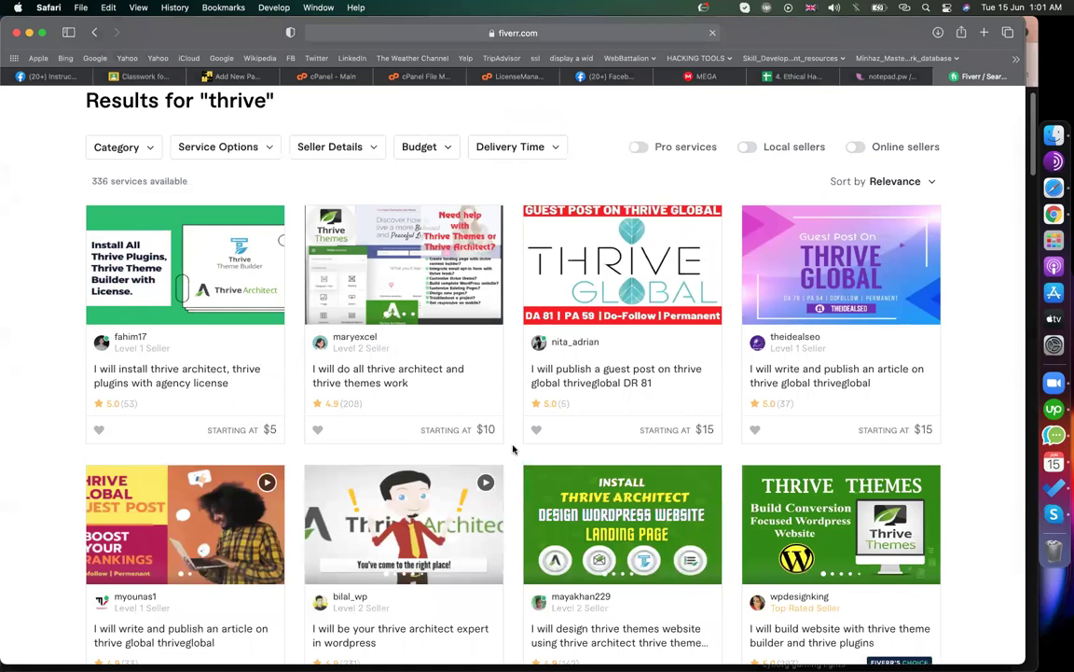
pyautogui.scroll(-5, 512, 449)
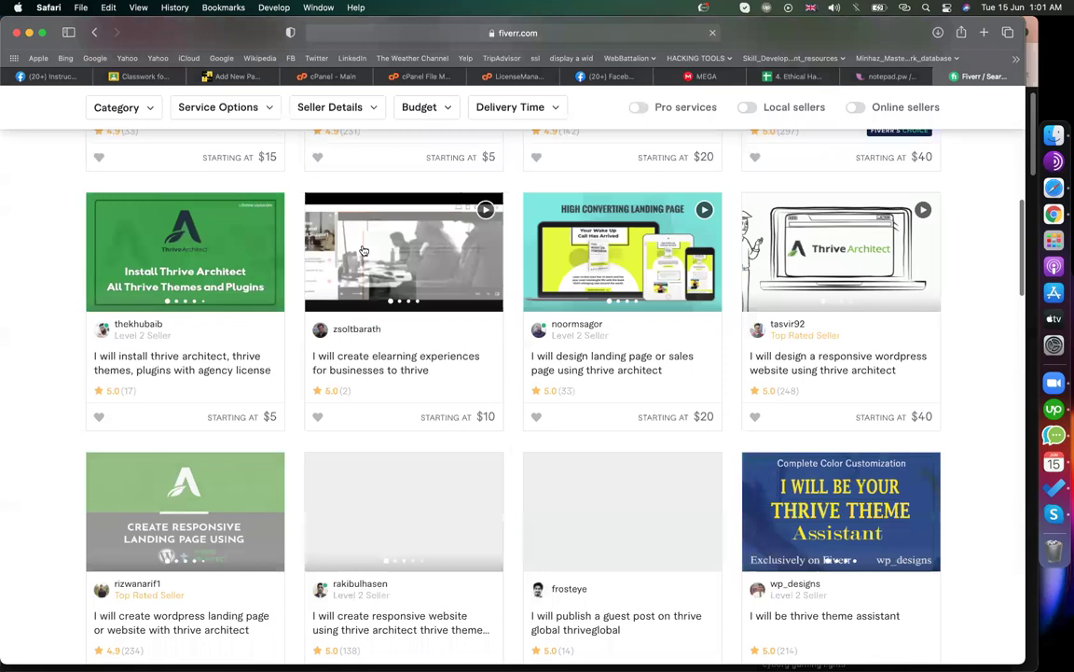
pyautogui.scroll(-4, 364, 250)
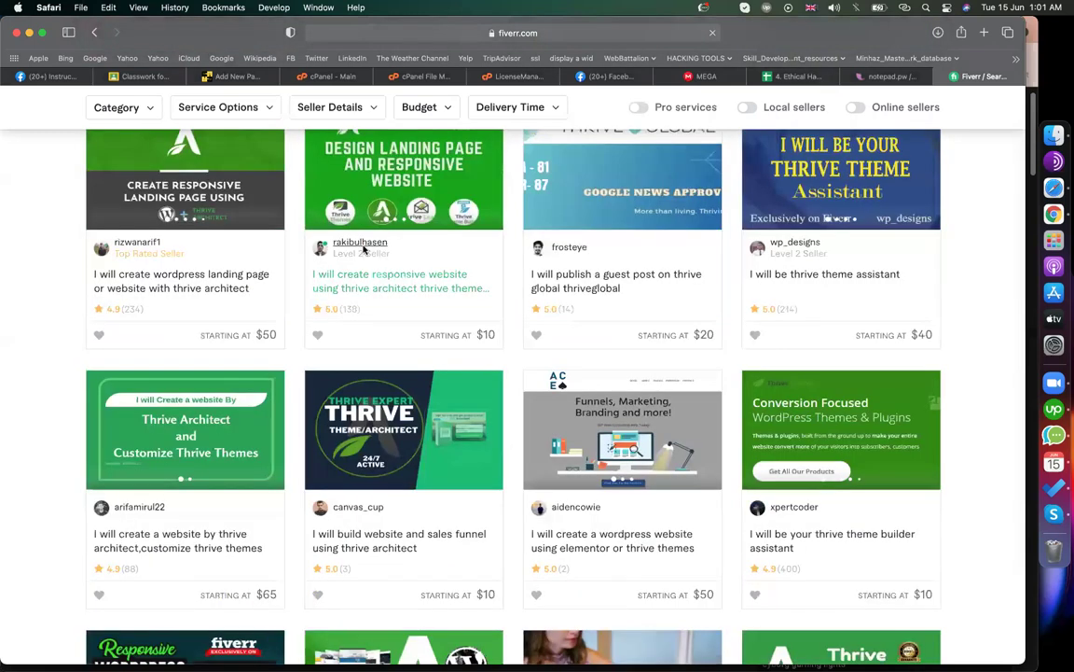
# - Browse a Thrive Architect seller's Fiverr profile, then switch back to the WordPress Add New Page tab
pyautogui.click(362, 247)
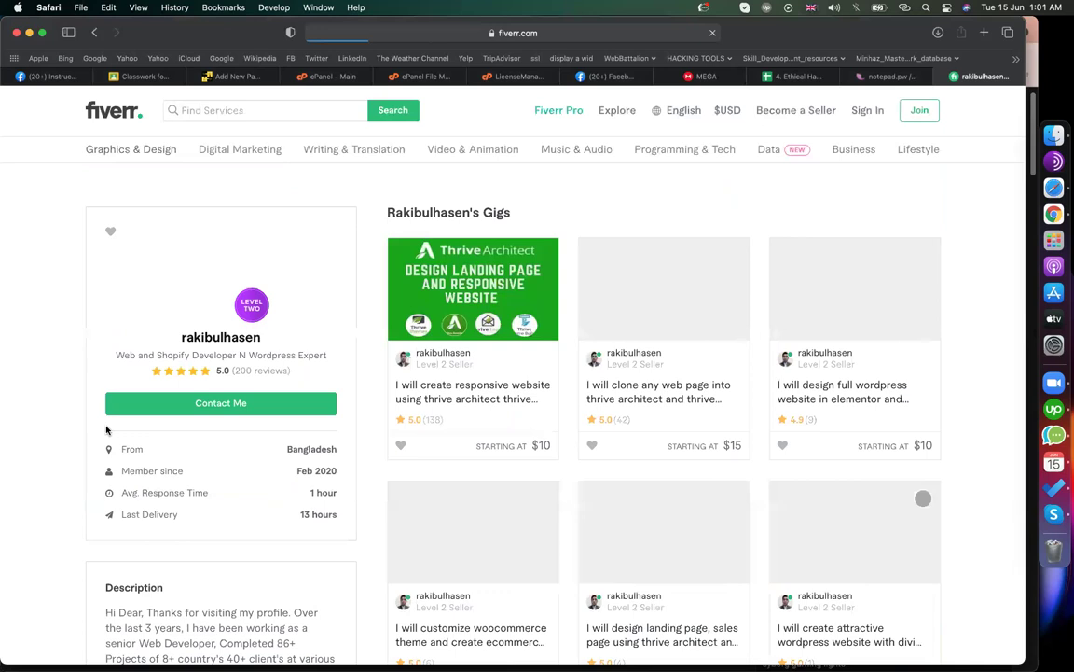
pyautogui.scroll(-5, 106, 429)
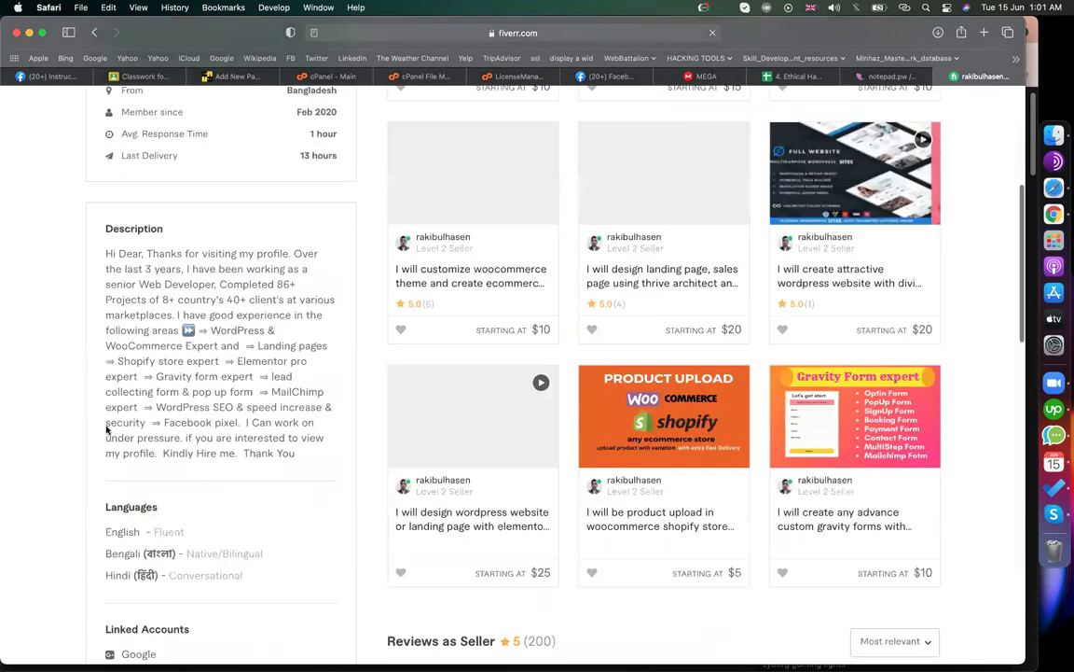
pyautogui.scroll(-10, 280, 369)
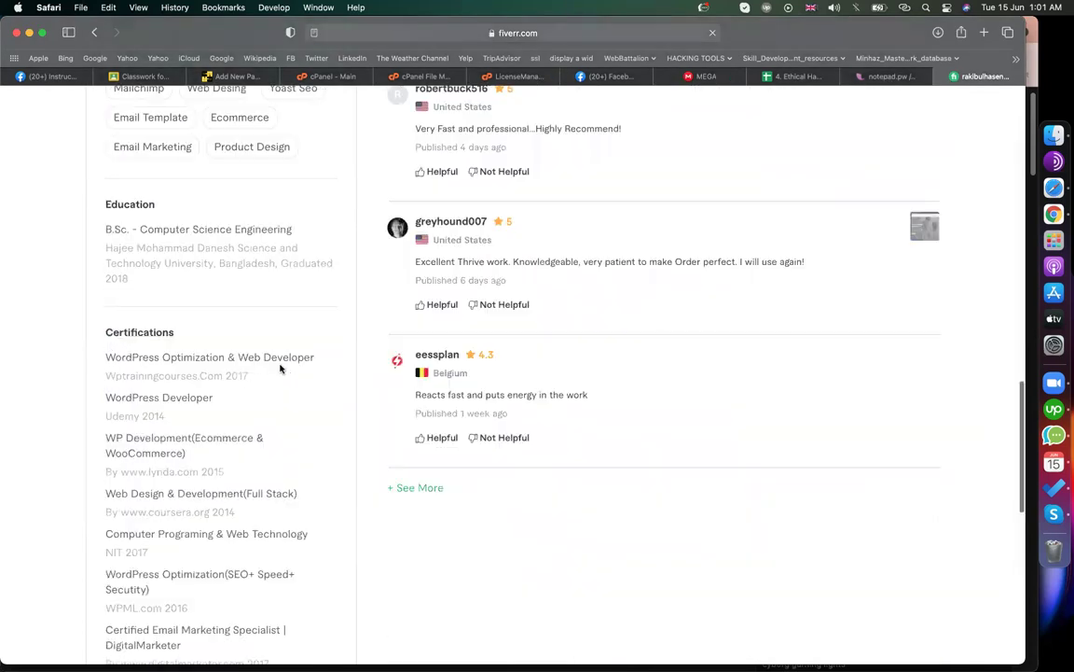
pyautogui.scroll(-1, 280, 369)
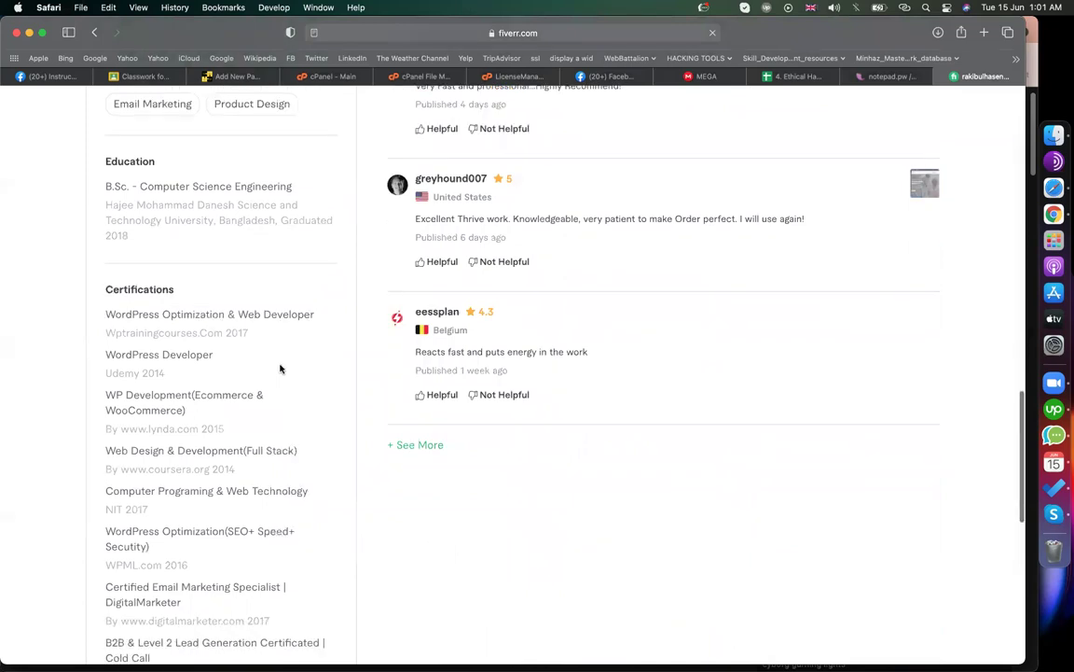
pyautogui.scroll(-4, 279, 369)
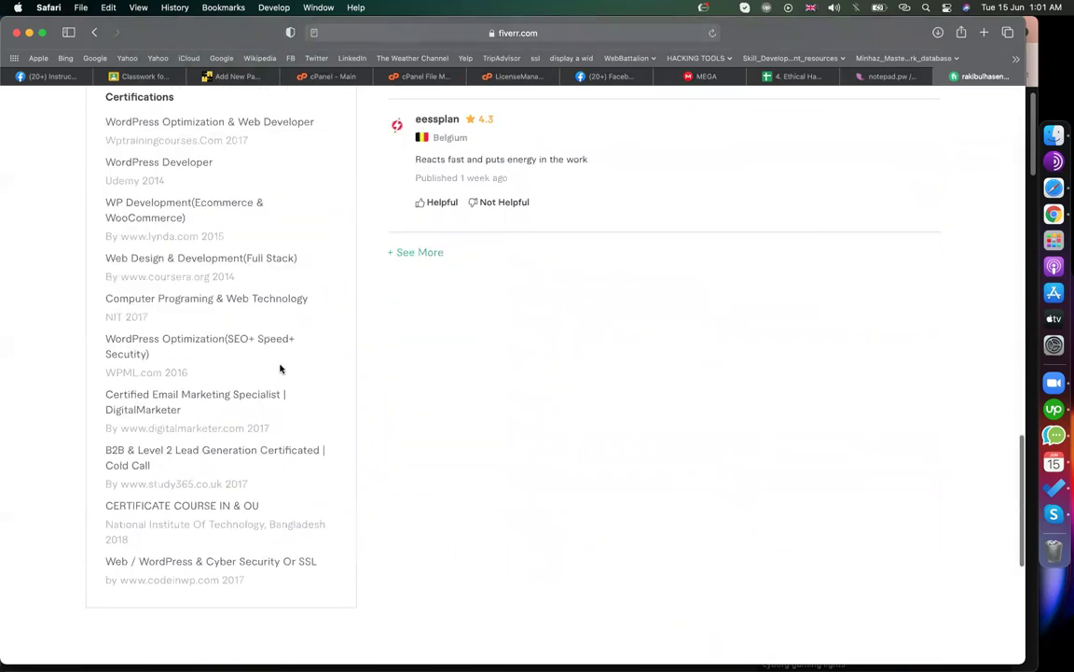
pyautogui.scroll(4, 280, 369)
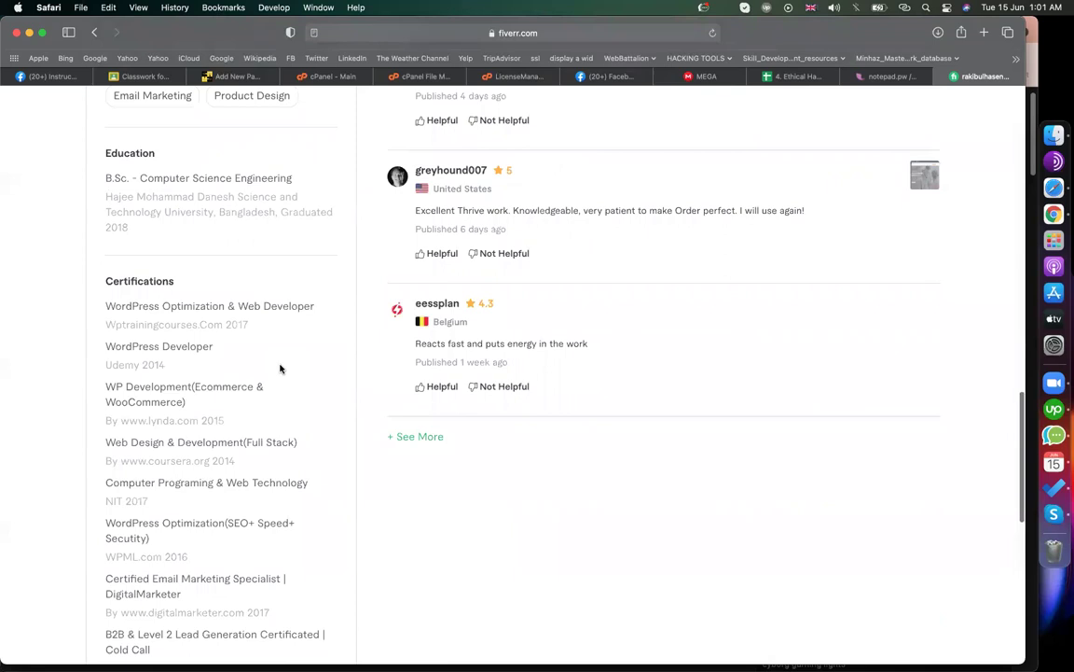
pyautogui.scroll(6, 280, 369)
pyautogui.scroll(15, 280, 368)
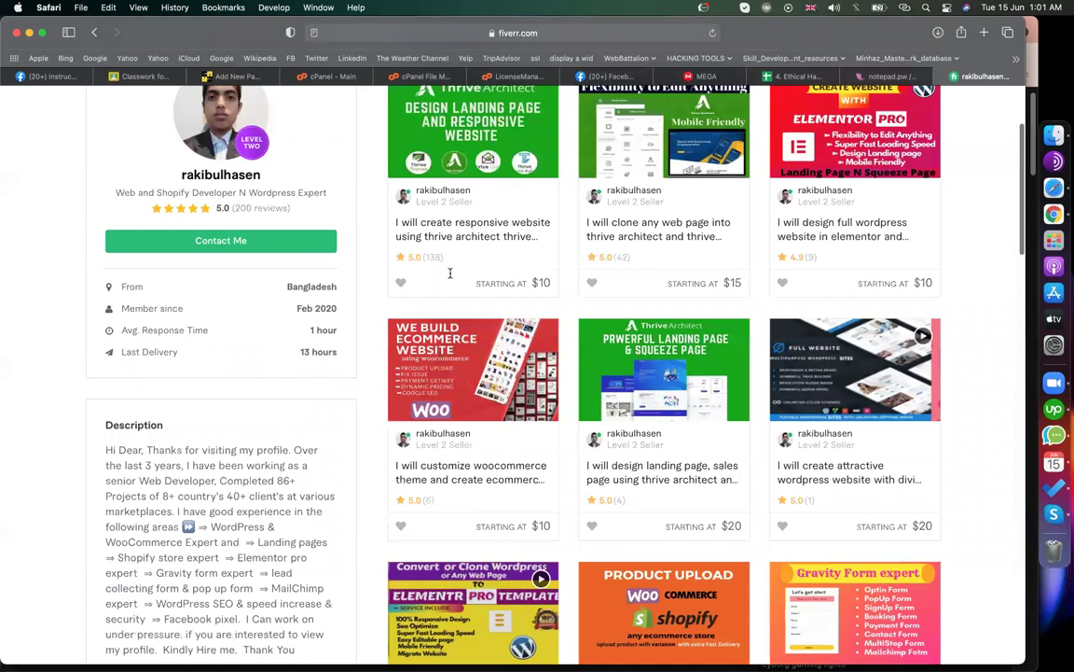
pyautogui.click(233, 77)
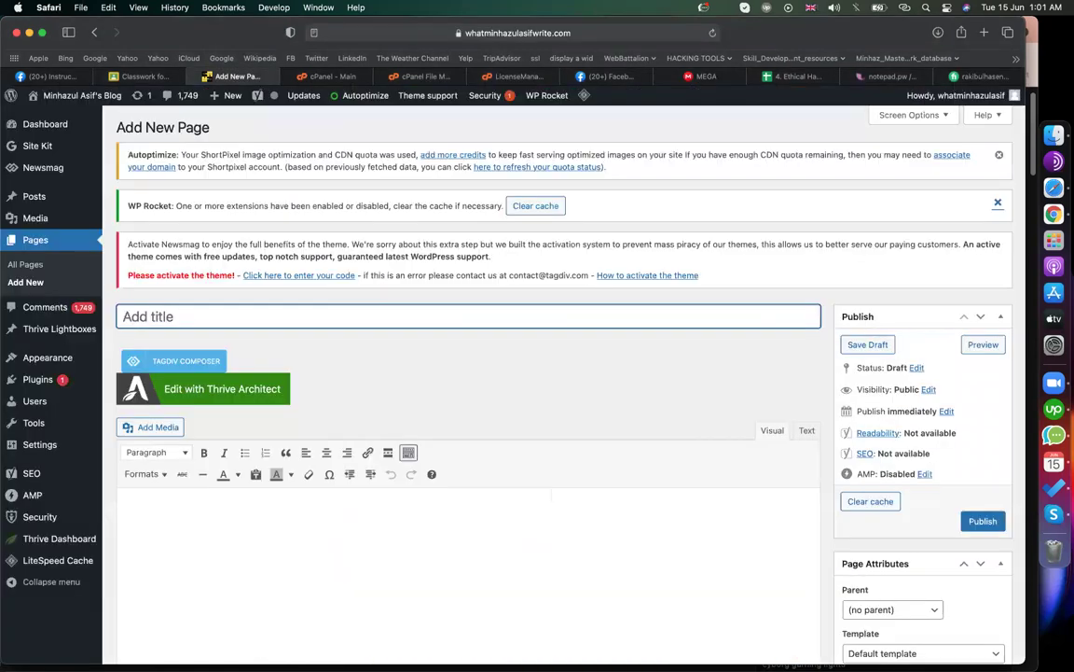
# - Title the page 'landing page', publish it, and launch Edit with Thrive Architect
pyautogui.write('landing page')
pyautogui.click(983, 524)
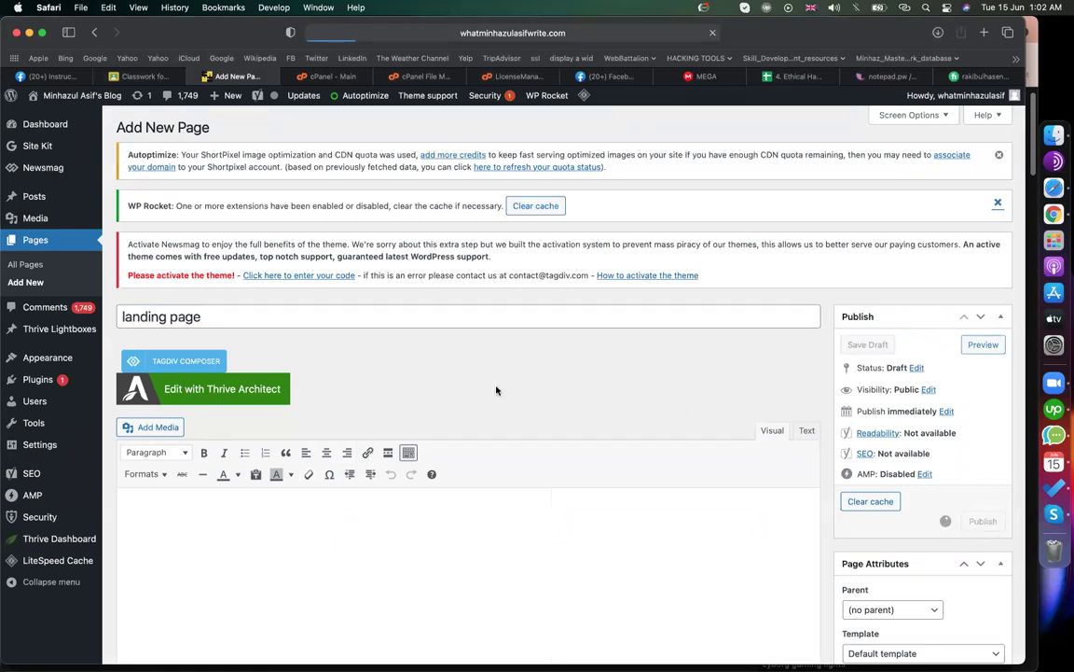
pyautogui.click(224, 395)
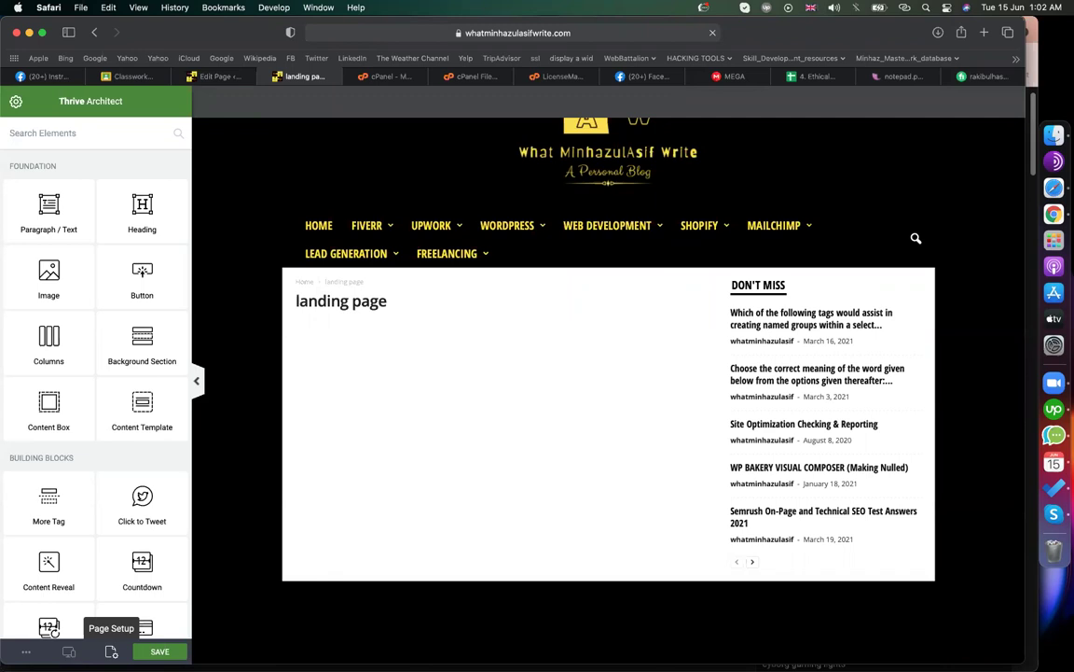
# - Open Page Setup's Template Setup to choose a landing page template
pyautogui.click(111, 651)
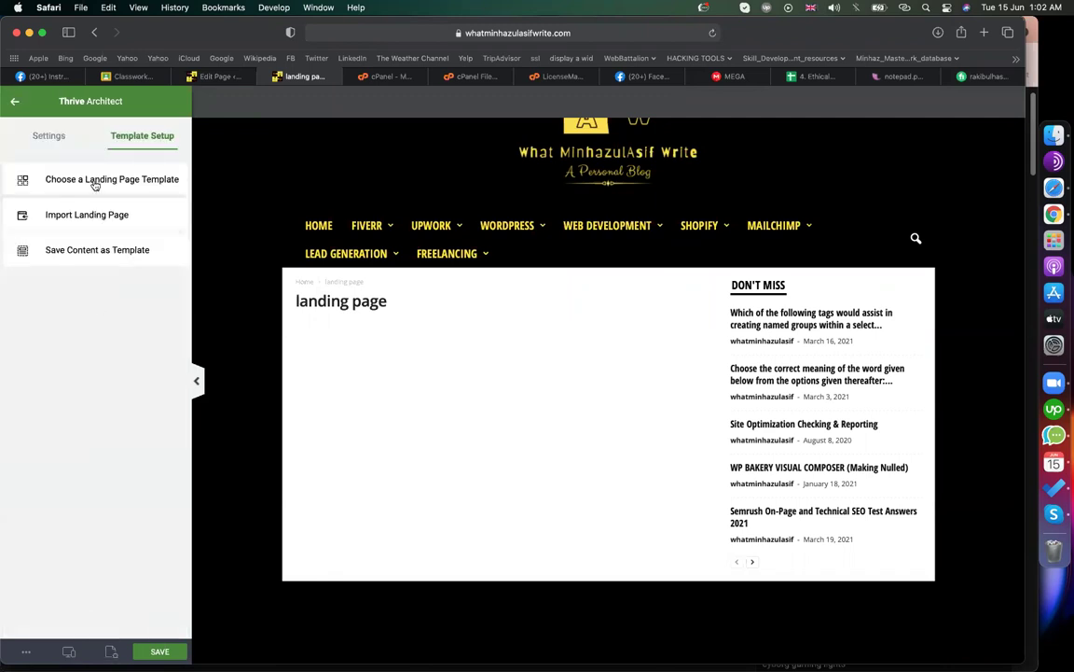
pyautogui.click(93, 183)
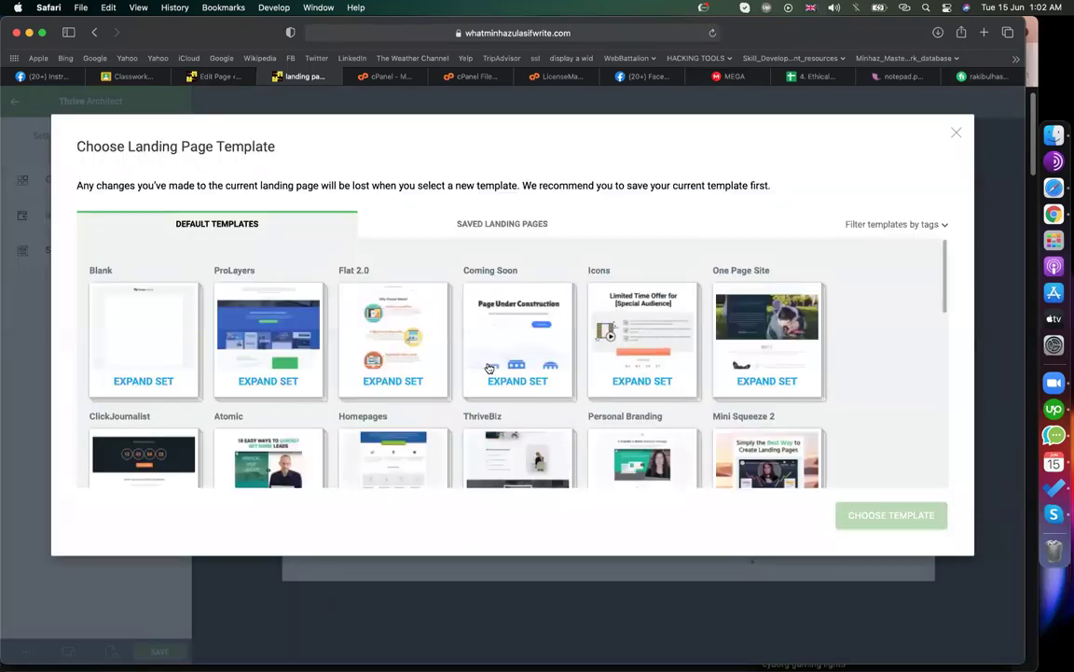
# - Browse the landing page template gallery and expand the Mini Squeeze 2 set
pyautogui.scroll(-3, 489, 369)
pyautogui.scroll(-4, 489, 369)
pyautogui.scroll(3, 489, 368)
pyautogui.scroll(2, 488, 368)
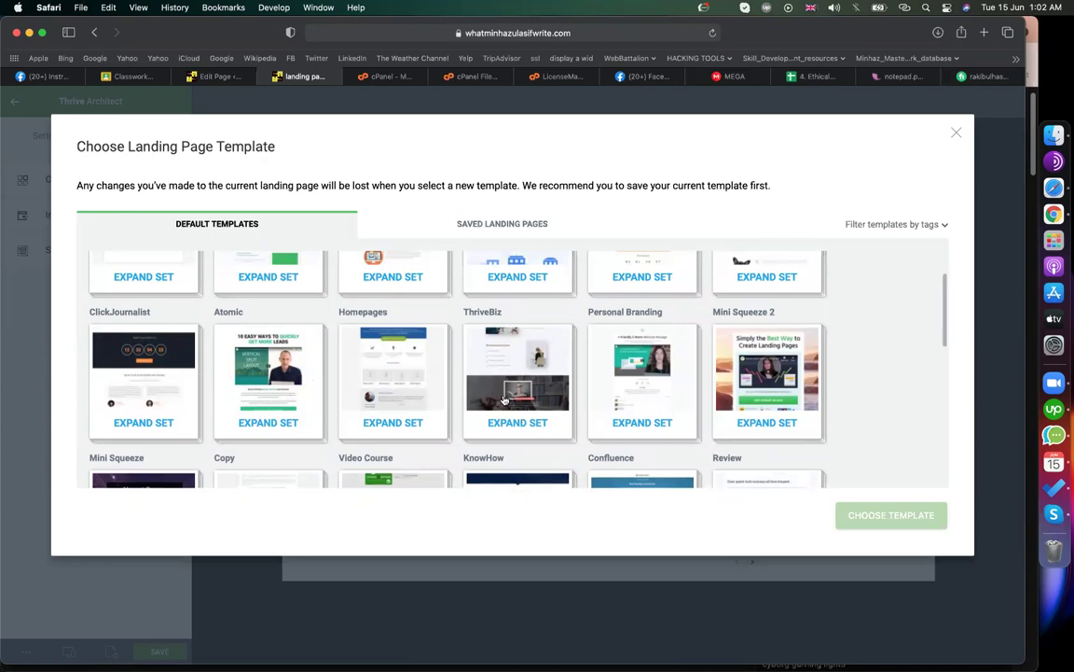
pyautogui.scroll(2, 502, 399)
pyautogui.scroll(-10, 502, 398)
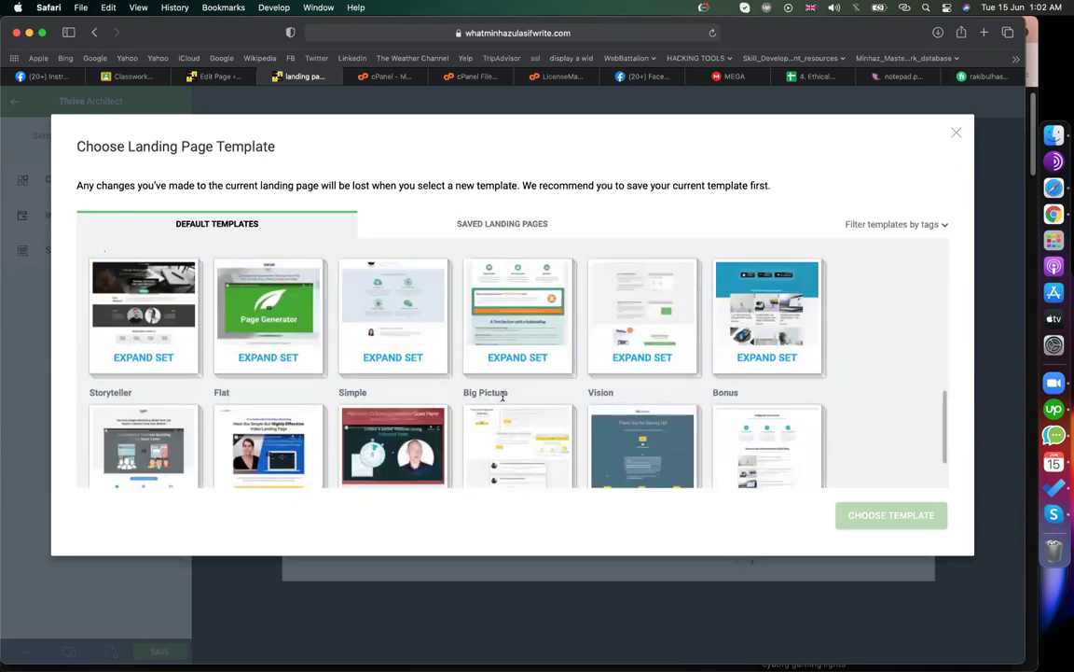
pyautogui.scroll(10, 502, 396)
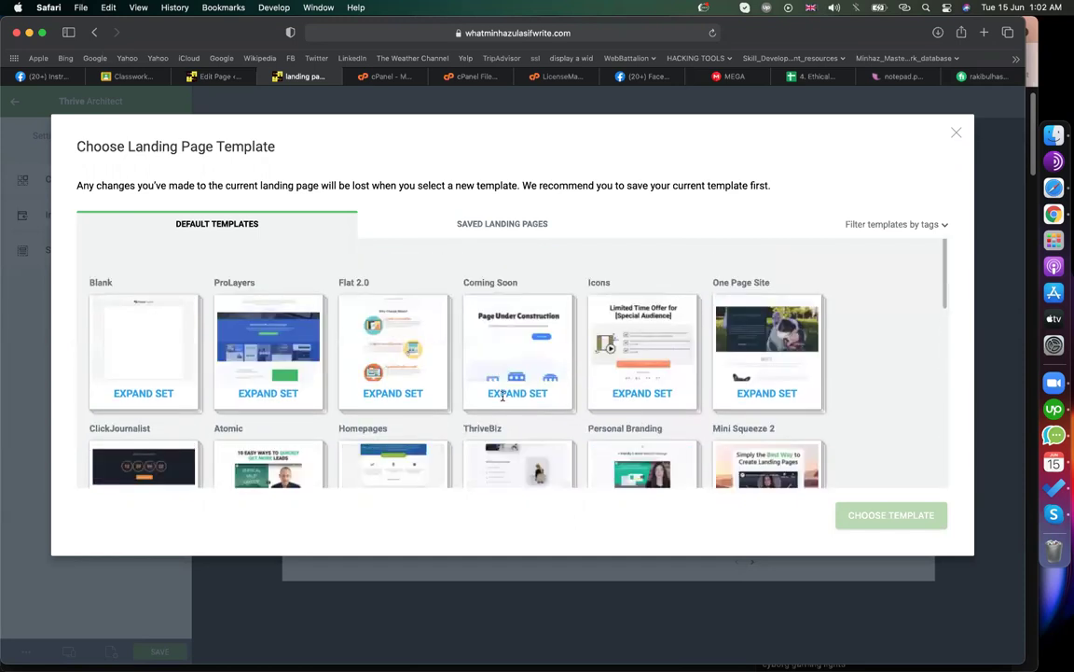
pyautogui.scroll(-3, 652, 401)
pyautogui.scroll(3, 652, 402)
pyautogui.scroll(-4, 653, 401)
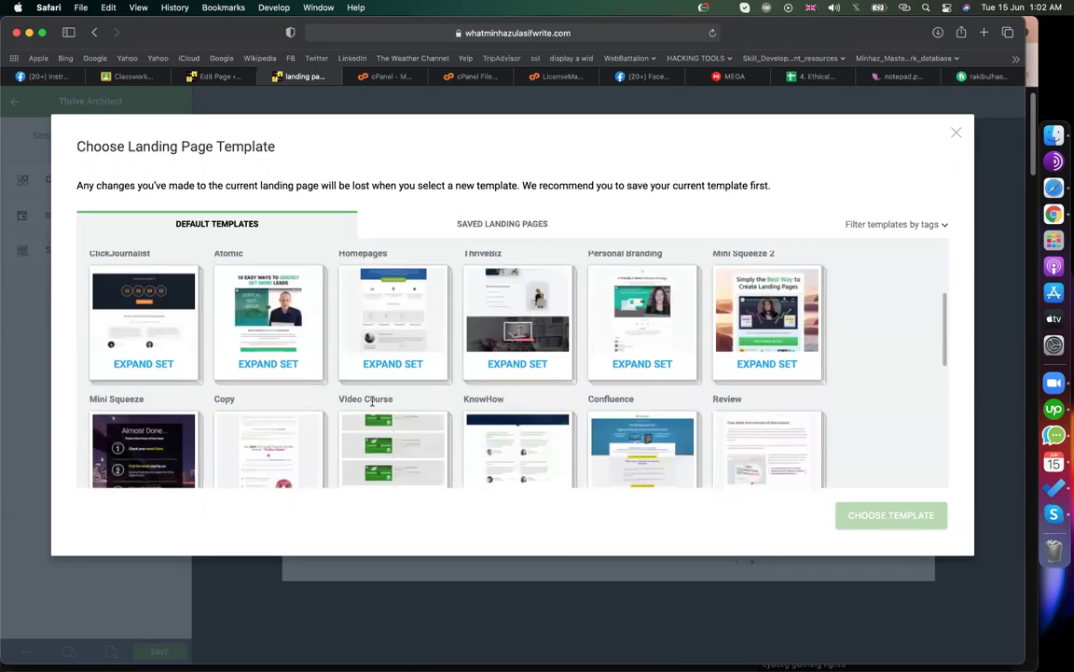
pyautogui.scroll(-3, 371, 401)
pyautogui.scroll(4, 738, 342)
pyautogui.click(738, 342)
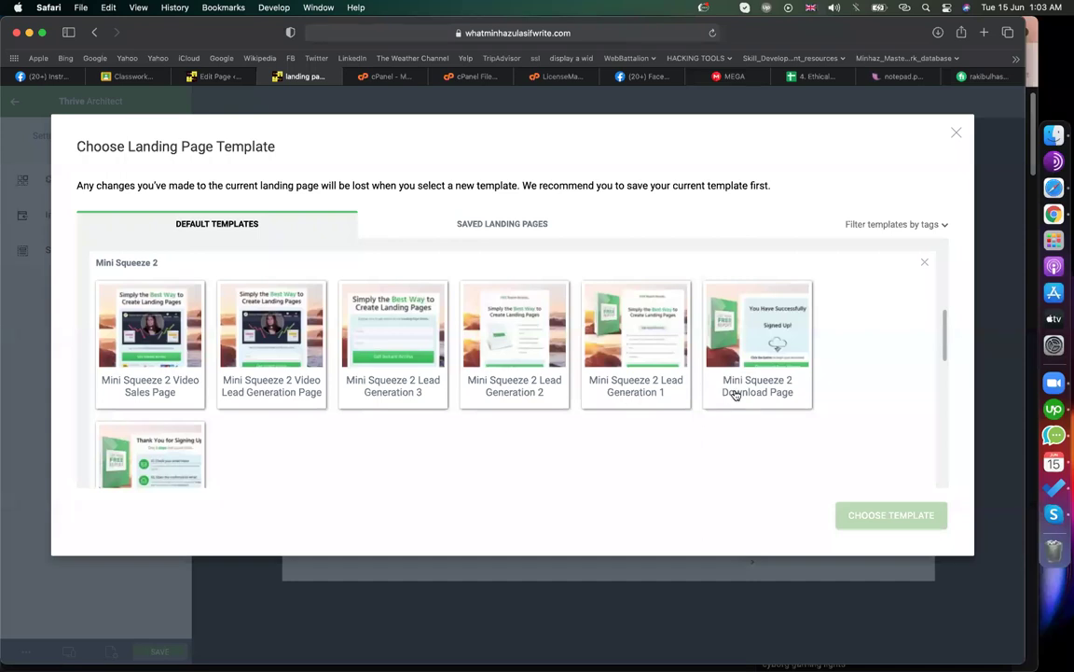
# - Select the Mini Squeeze 2 Video Sales Page template and apply it
pyautogui.scroll(-2, 225, 450)
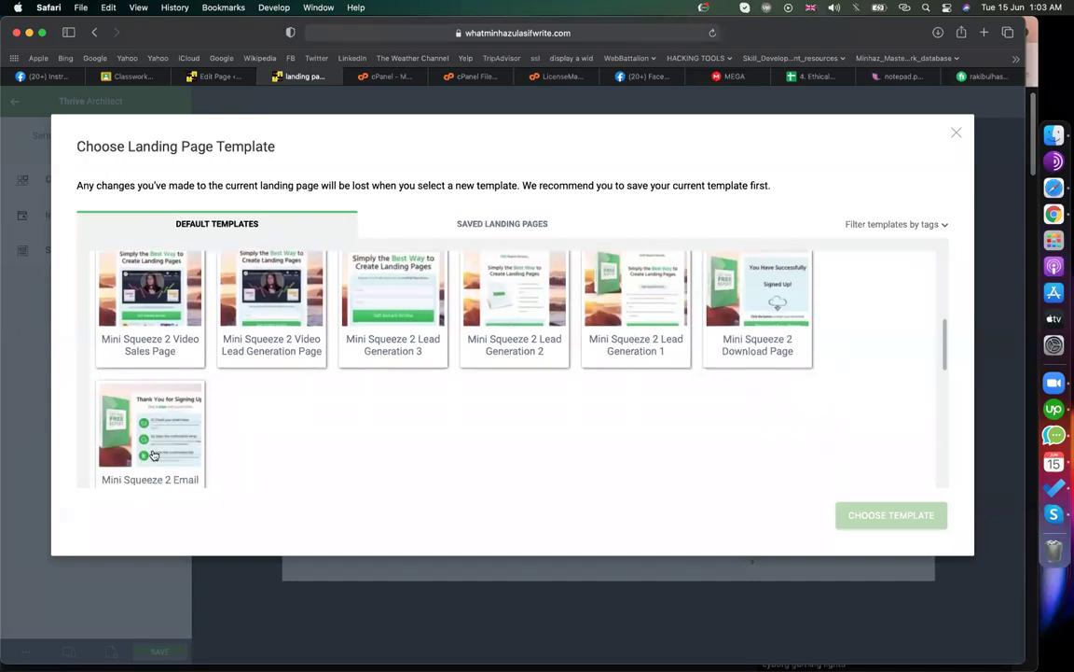
pyautogui.scroll(3, 342, 429)
pyautogui.scroll(-2, 341, 429)
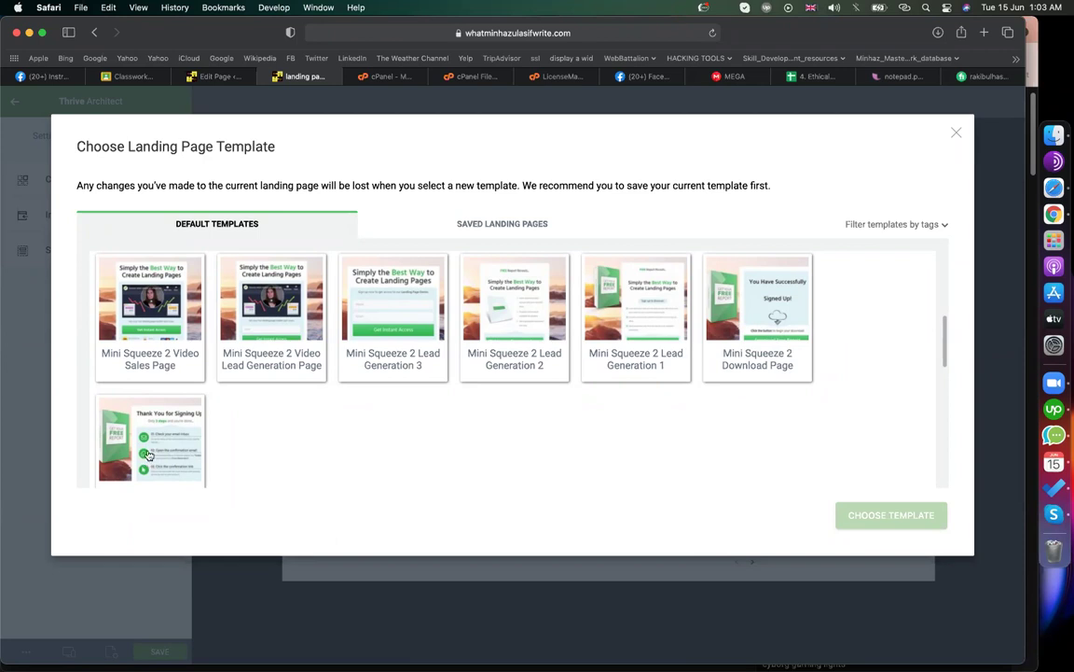
pyautogui.click(164, 323)
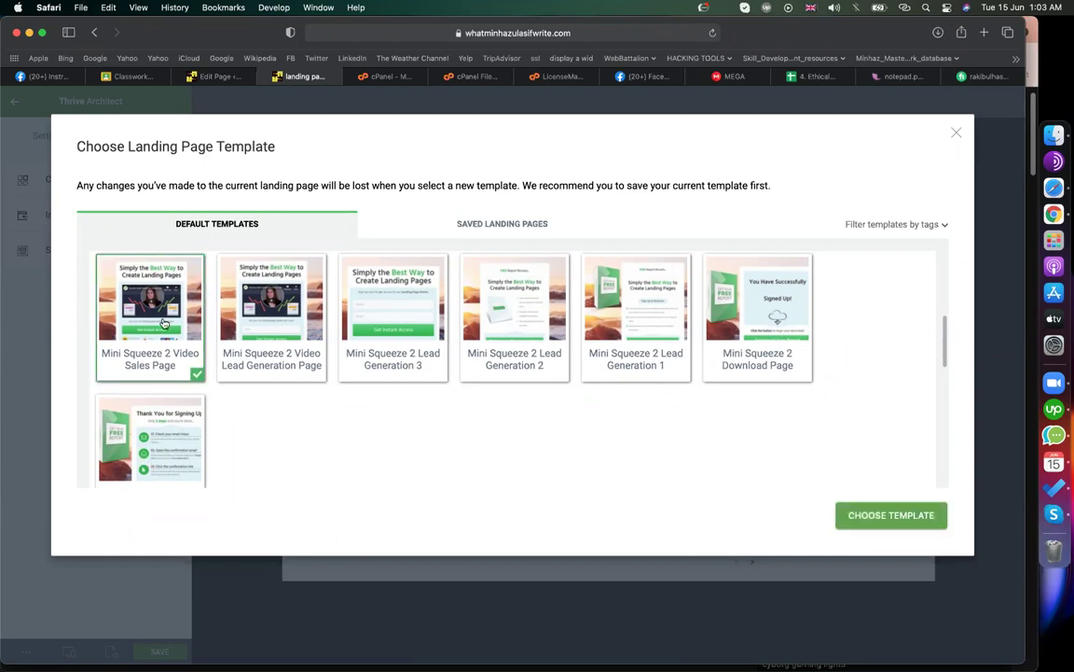
pyautogui.click(893, 525)
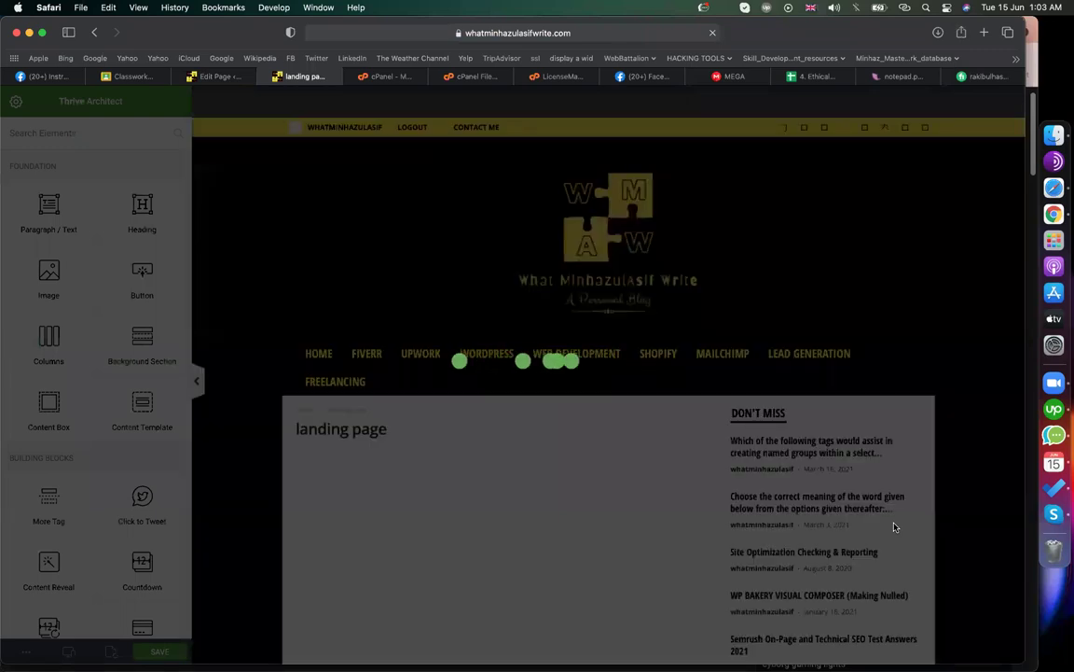
# - Scroll the reloaded canvas to inspect the landing page's blog header, sidebar and empty body
pyautogui.scroll(-4, 853, 468)
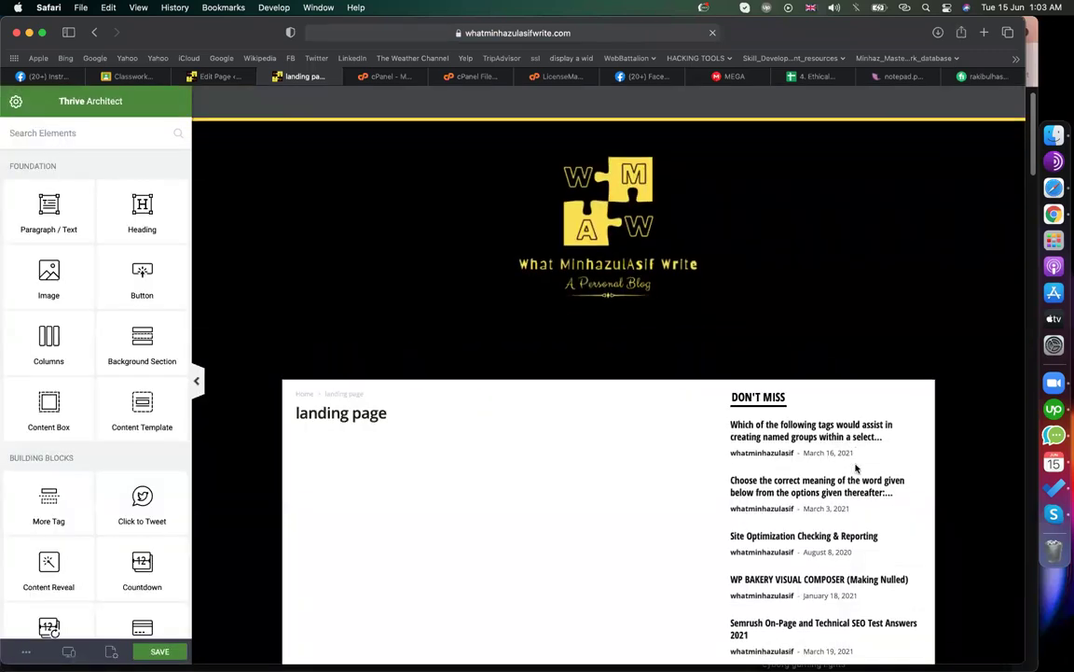
pyautogui.scroll(-2, 856, 468)
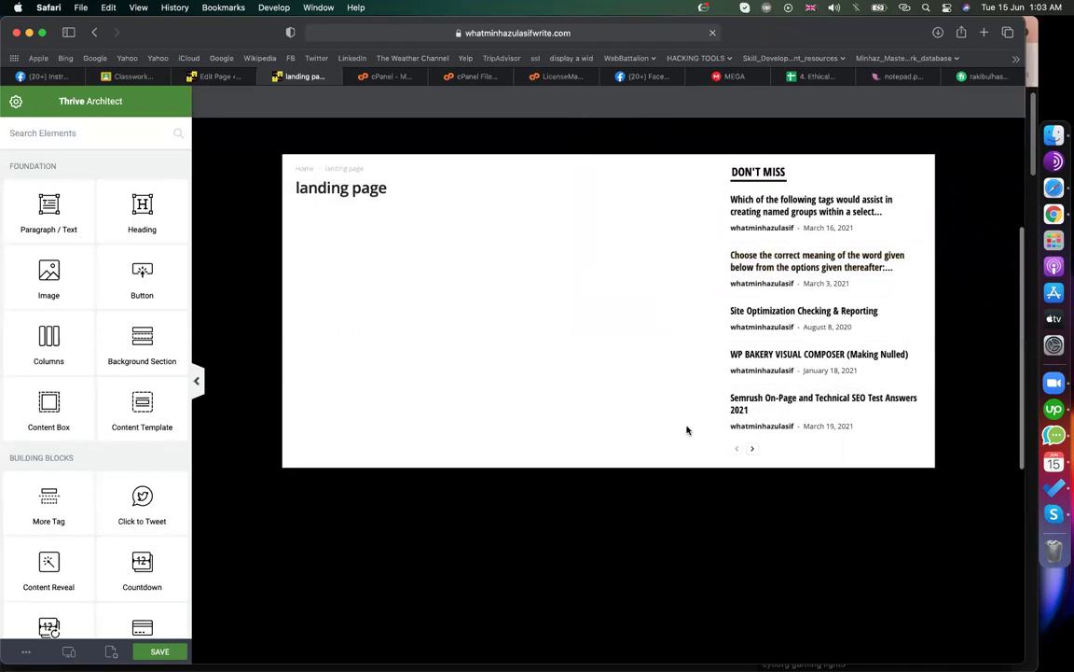
pyautogui.scroll(-10, 521, 396)
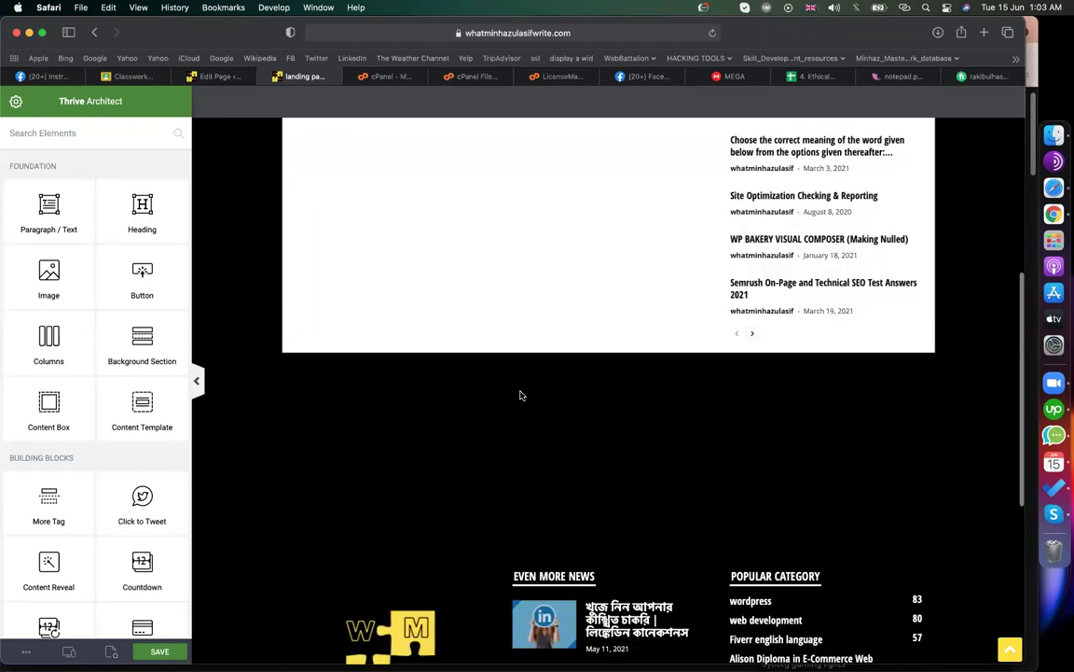
pyautogui.scroll(12, 521, 396)
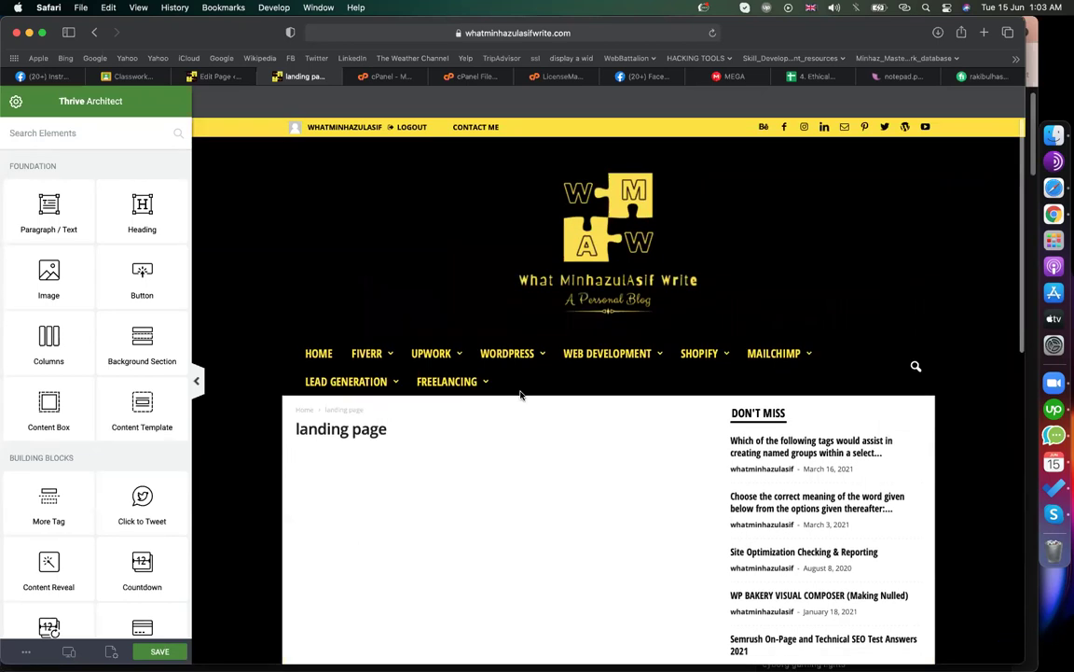
pyautogui.scroll(-4, 521, 395)
pyautogui.scroll(1, 520, 395)
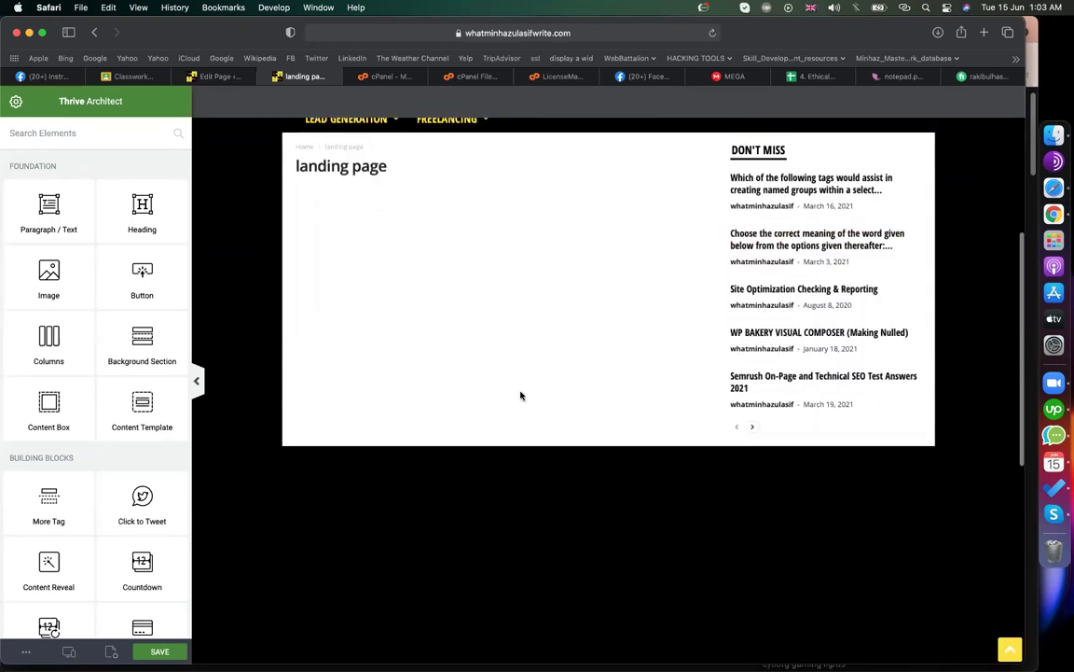
pyautogui.scroll(2, 521, 395)
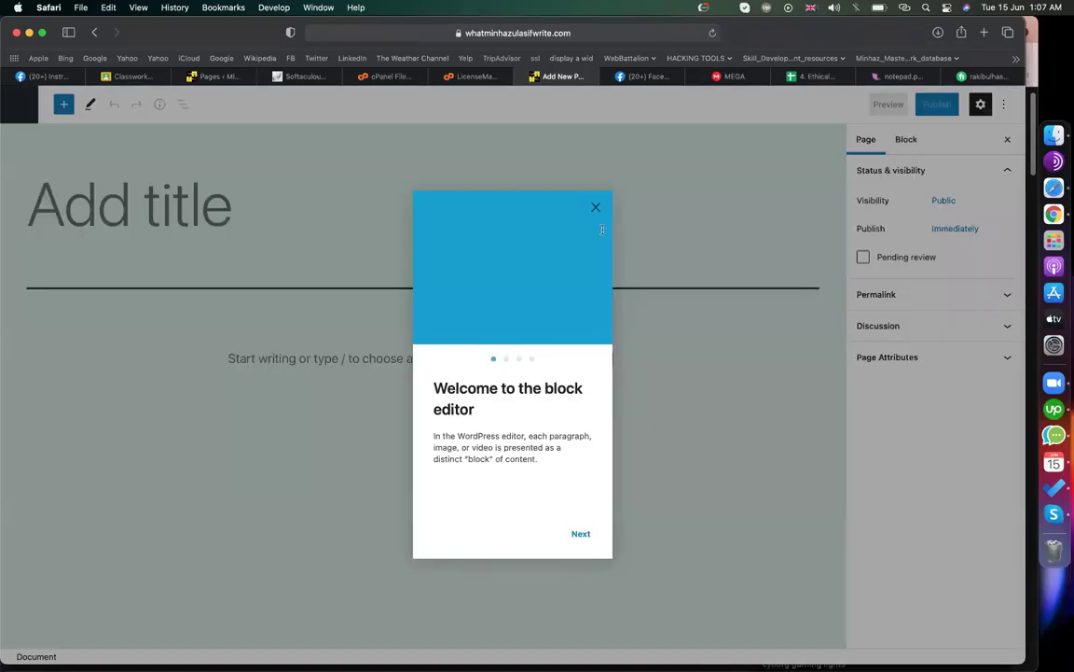
# - Leave the block editor for Plugins, install and activate Classic Editor, and activate Akismet Anti-Spam
pyautogui.click(597, 205)
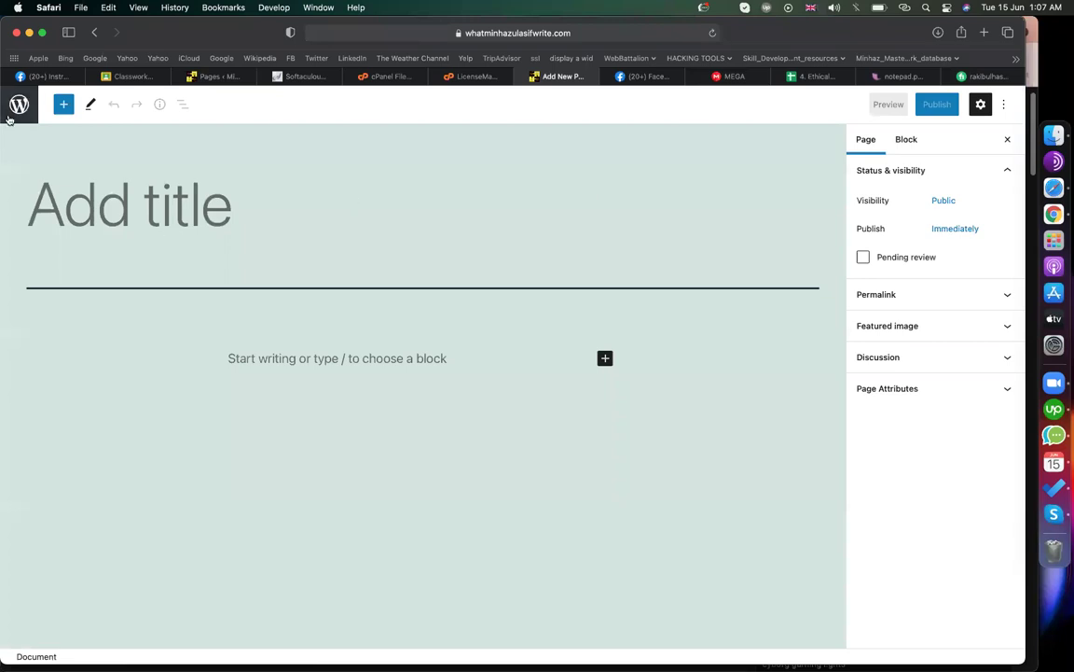
pyautogui.click(11, 110)
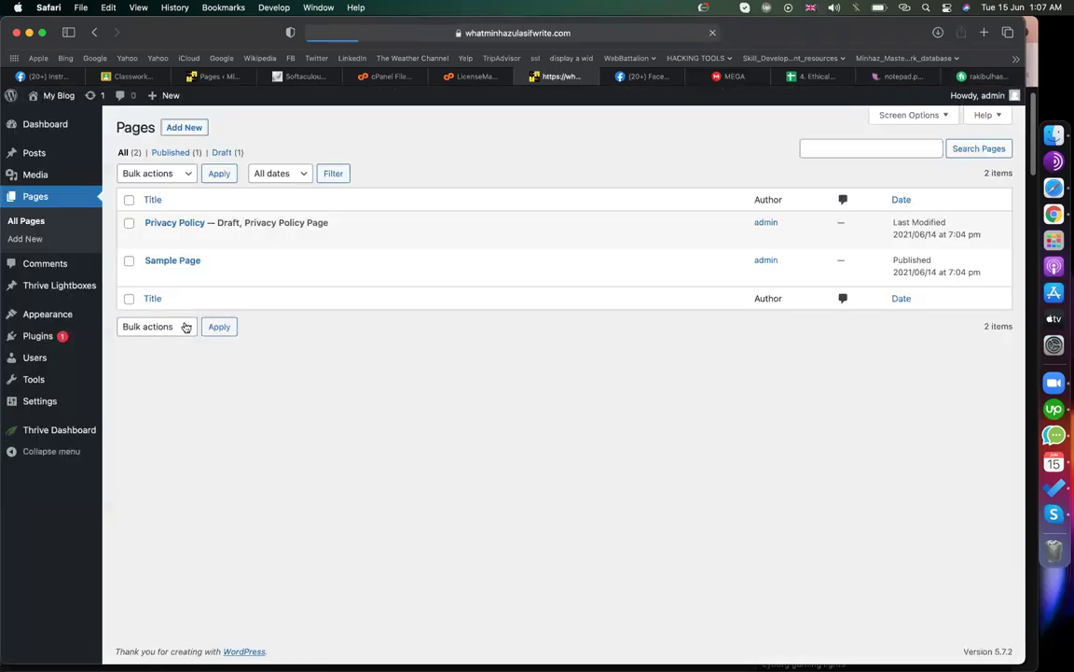
pyautogui.click(58, 334)
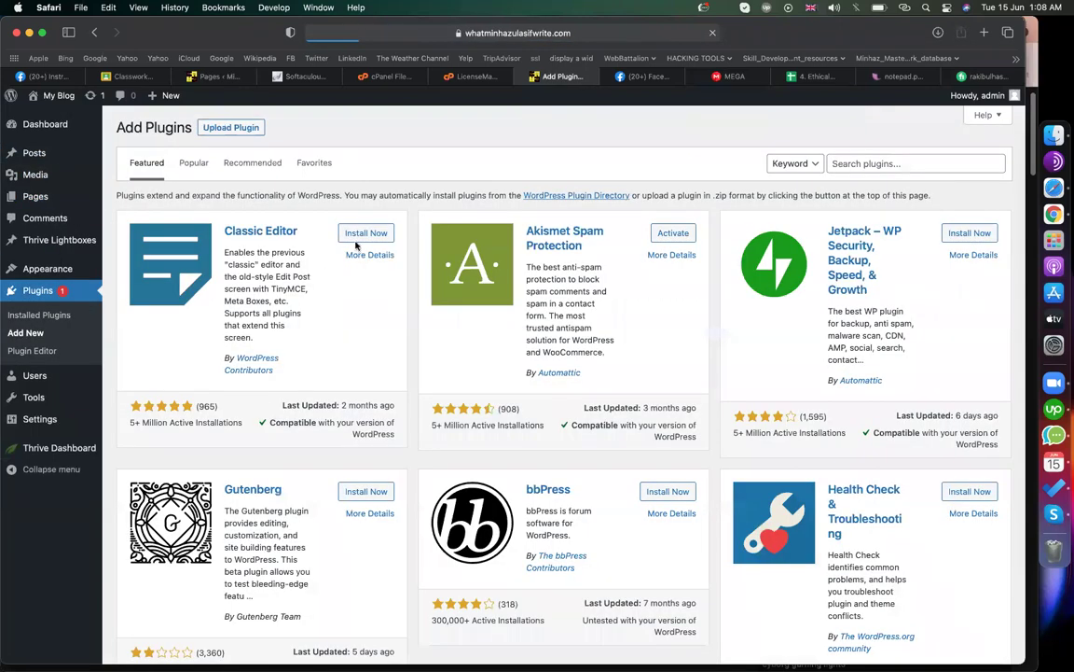
pyautogui.doubleClick(367, 239)
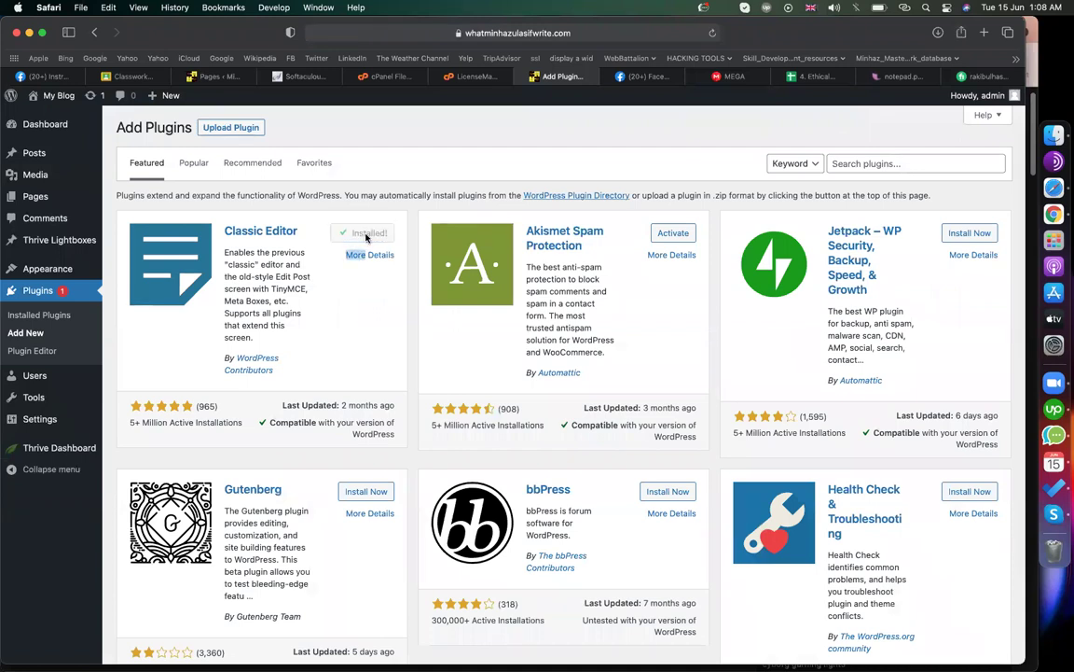
pyautogui.click(368, 235)
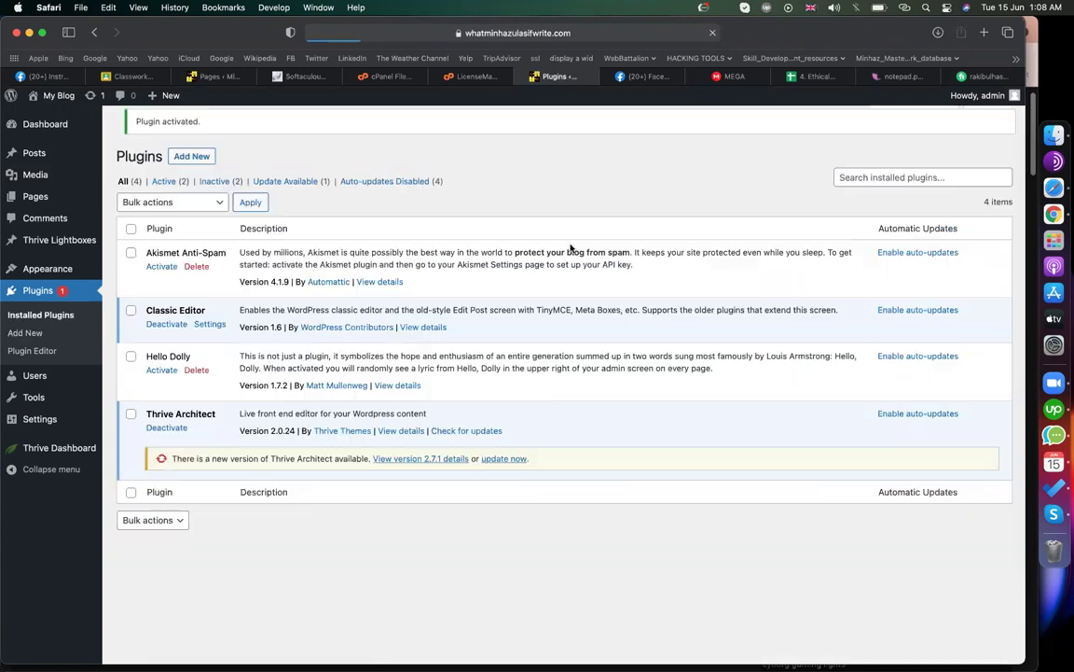
pyautogui.click(162, 277)
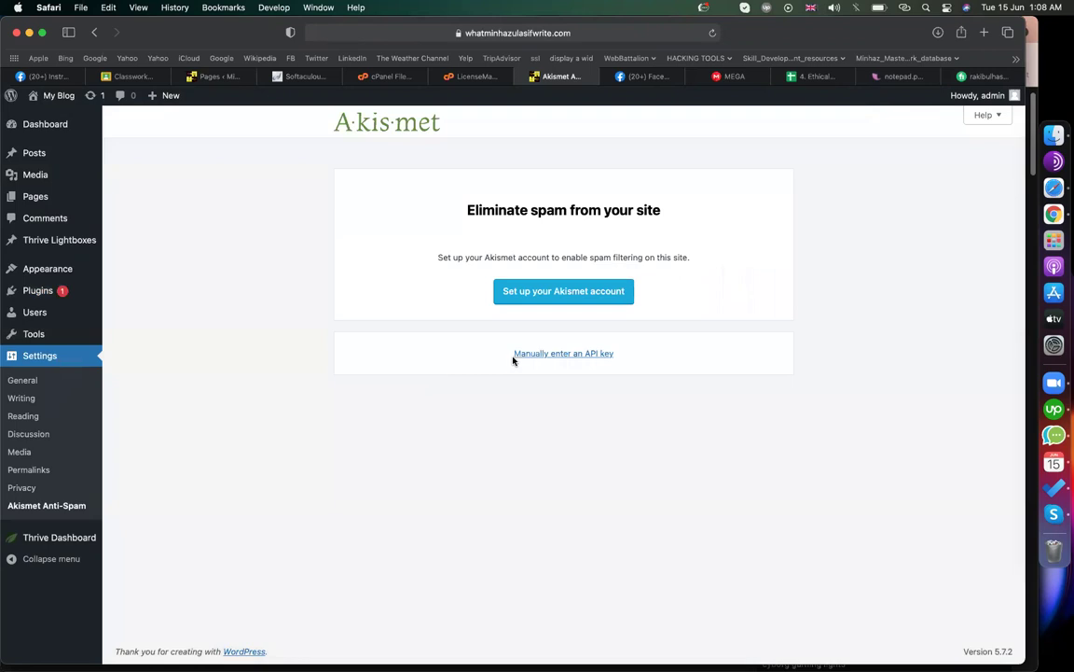
# - Start a new page from the All Pages list
pyautogui.moveTo(53, 152)
pyautogui.moveTo(42, 198)
pyautogui.click(109, 202)
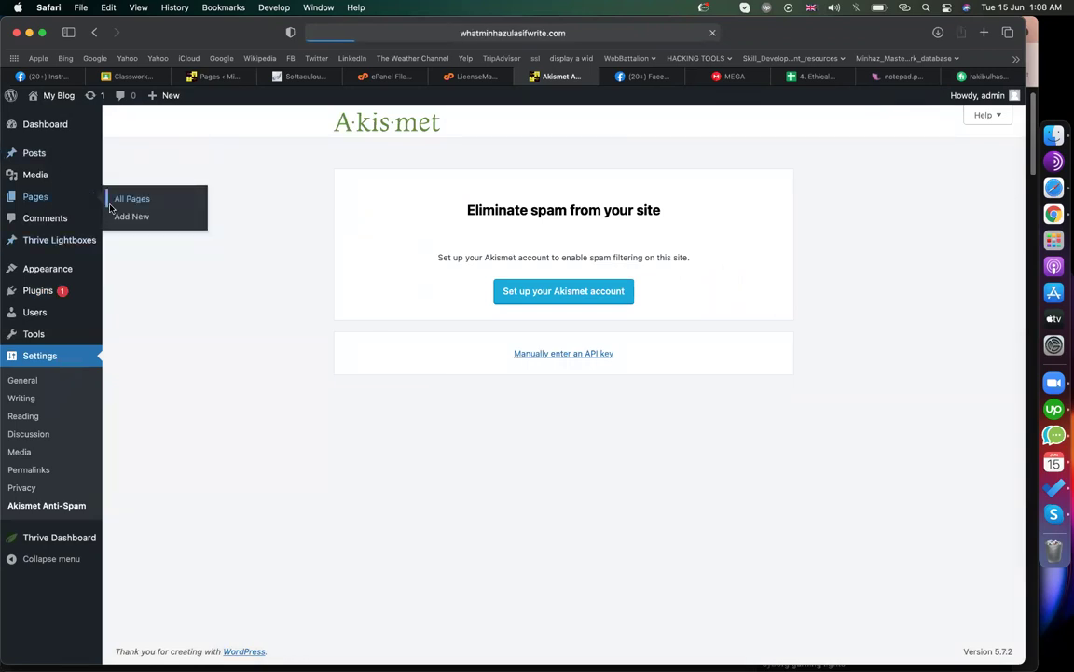
pyautogui.click(182, 126)
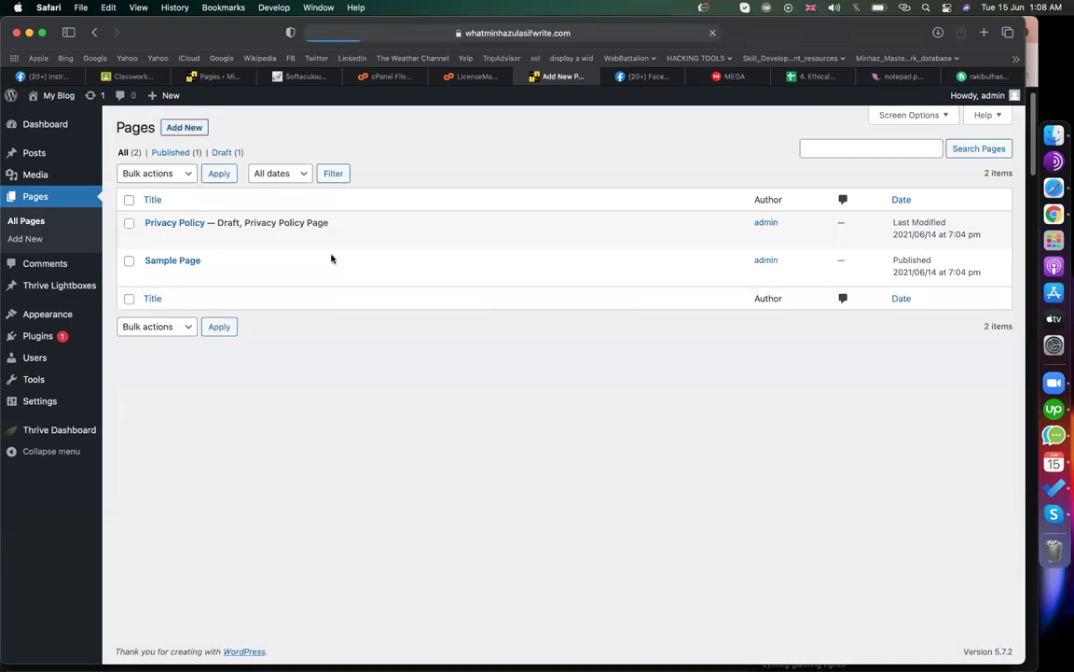
# - Title it 'landing page', publish it, and open it with Thrive Architect
pyautogui.write('landi')
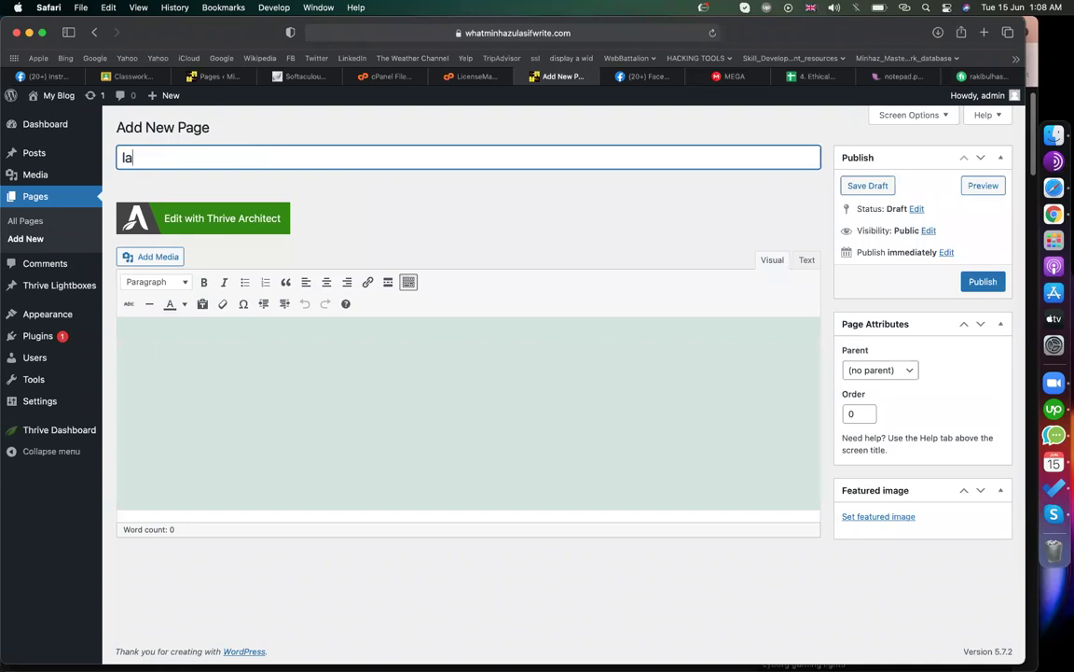
pyautogui.write('ng page')
pyautogui.click(984, 282)
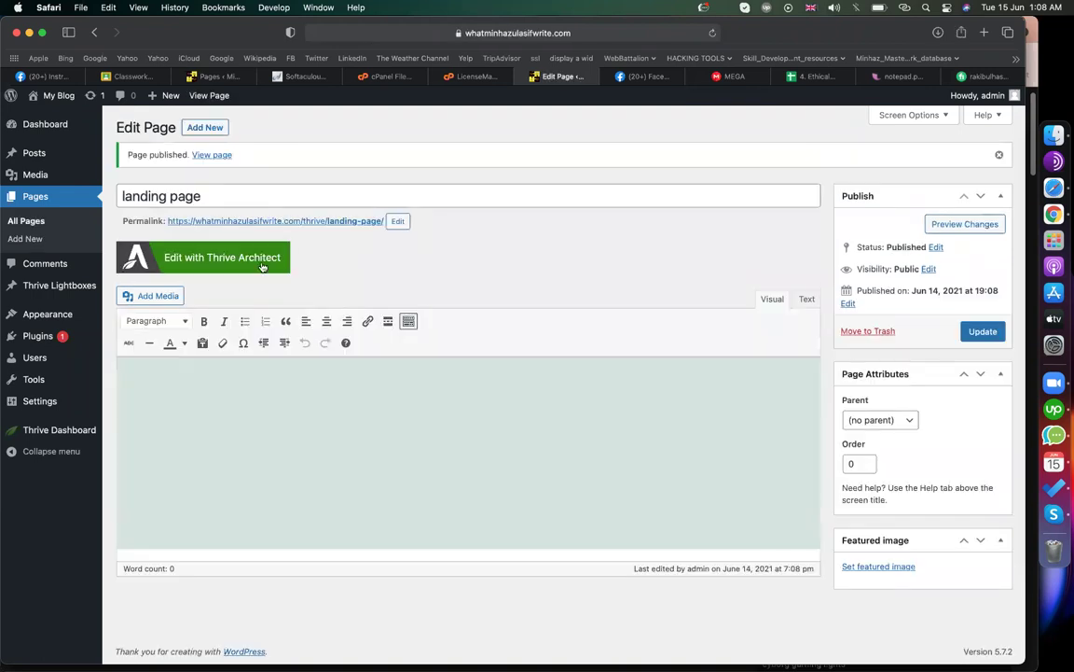
pyautogui.click(264, 263)
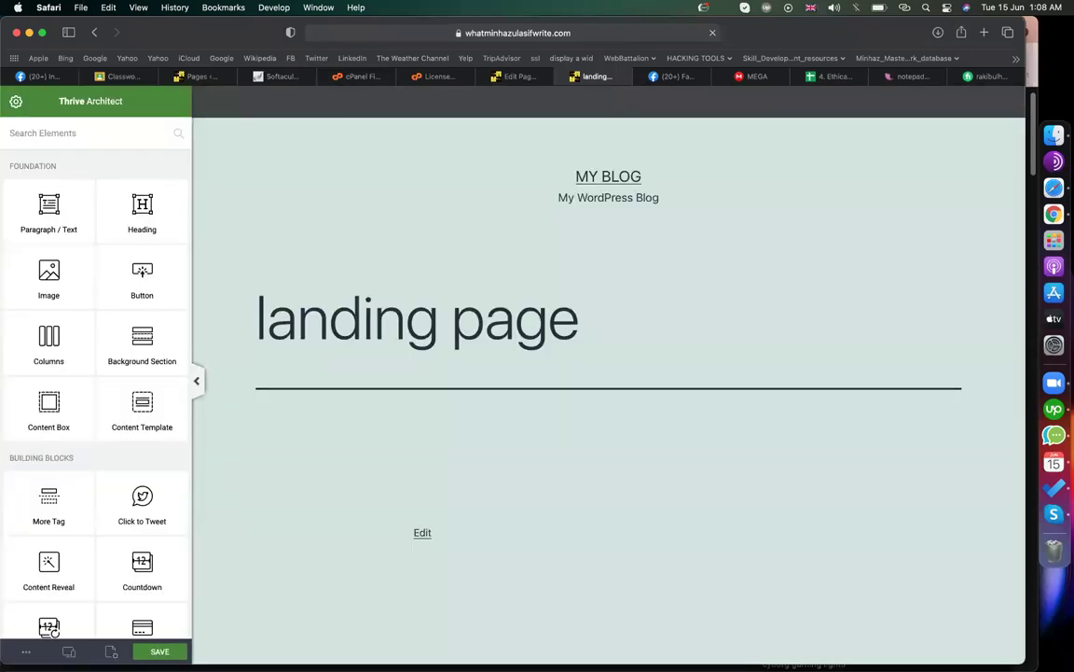
# - Apply the Video Sales Page template from the Mini Squeeze 2 set in the landing page template chooser
pyautogui.click(111, 651)
pyautogui.click(111, 180)
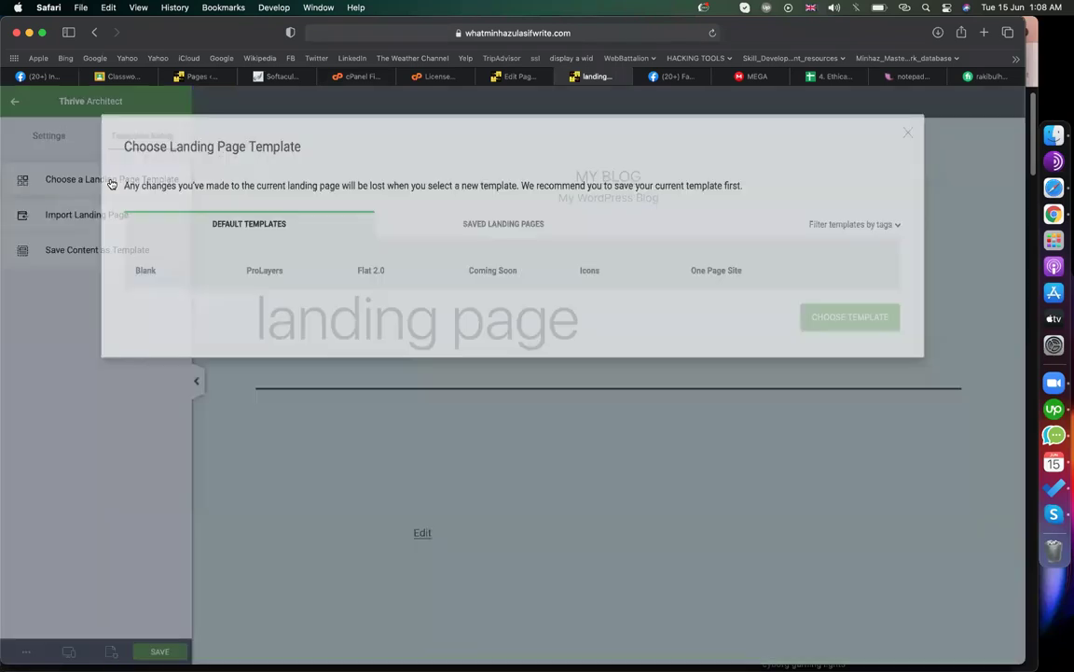
pyautogui.scroll(-2, 499, 311)
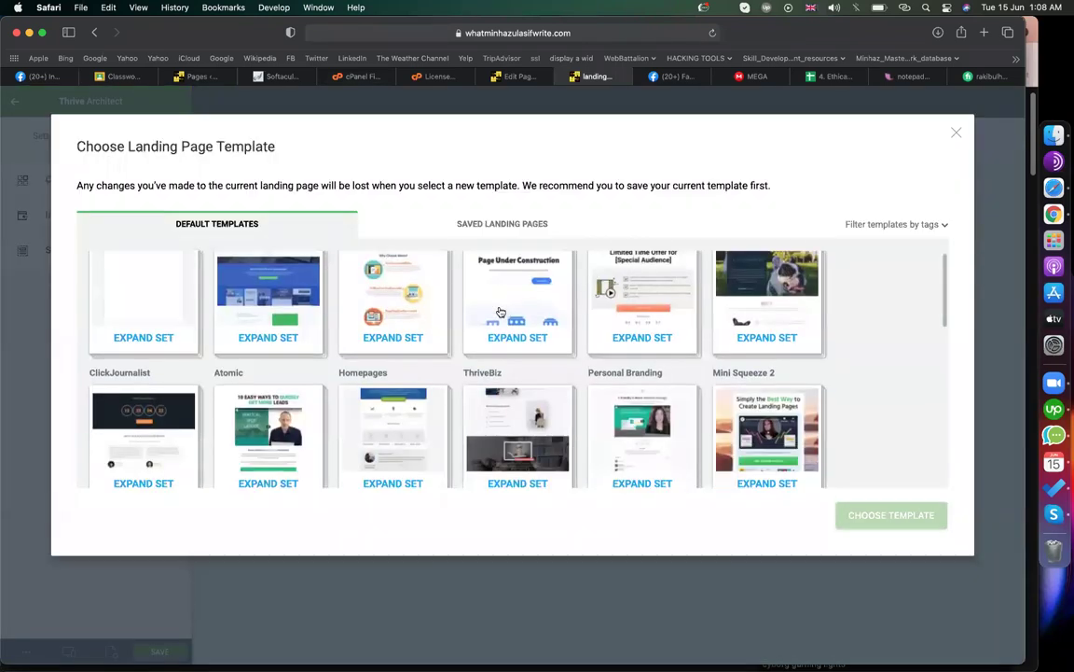
pyautogui.click(760, 403)
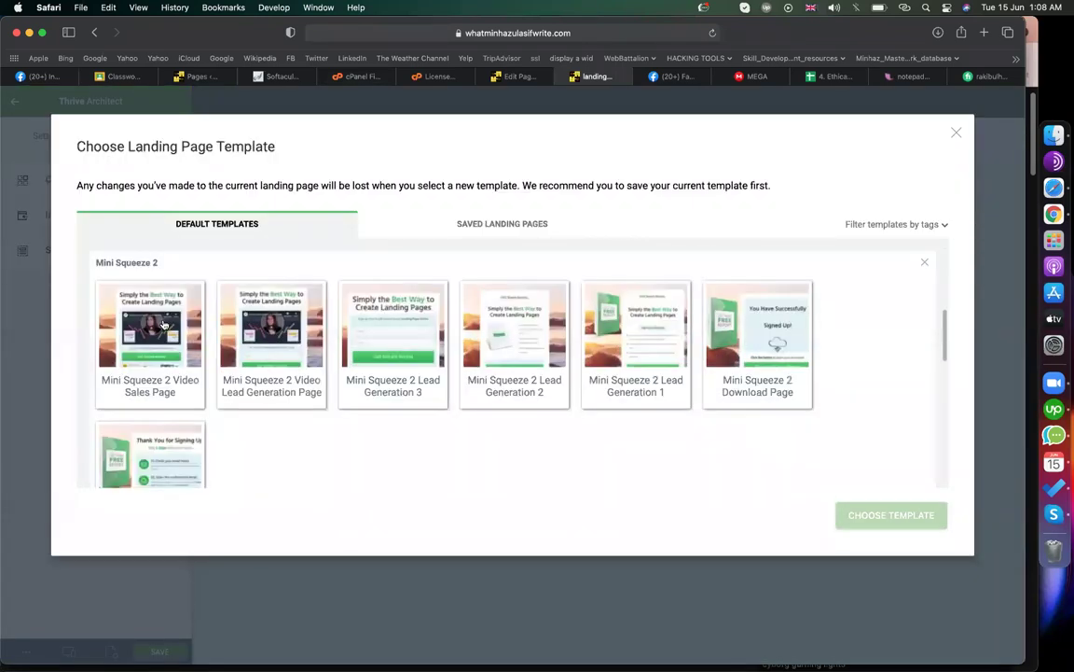
pyautogui.click(150, 336)
pyautogui.click(897, 516)
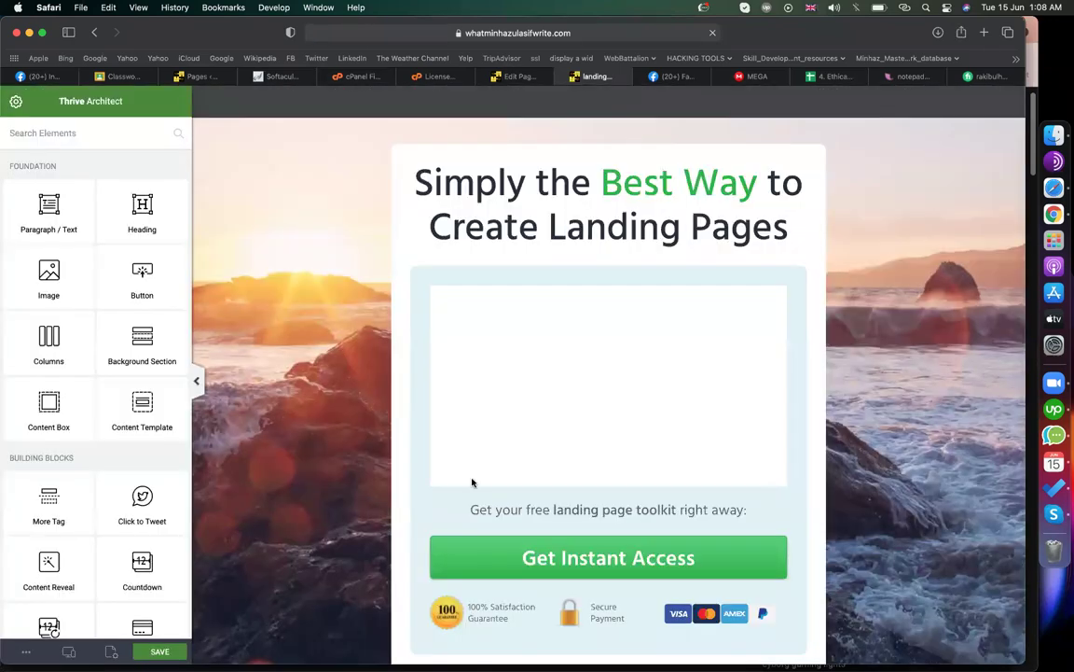
# - Select the 'Simply the Best Way to Create Landing Pages' heading and place the caret inside its text
pyautogui.scroll(-3, 454, 383)
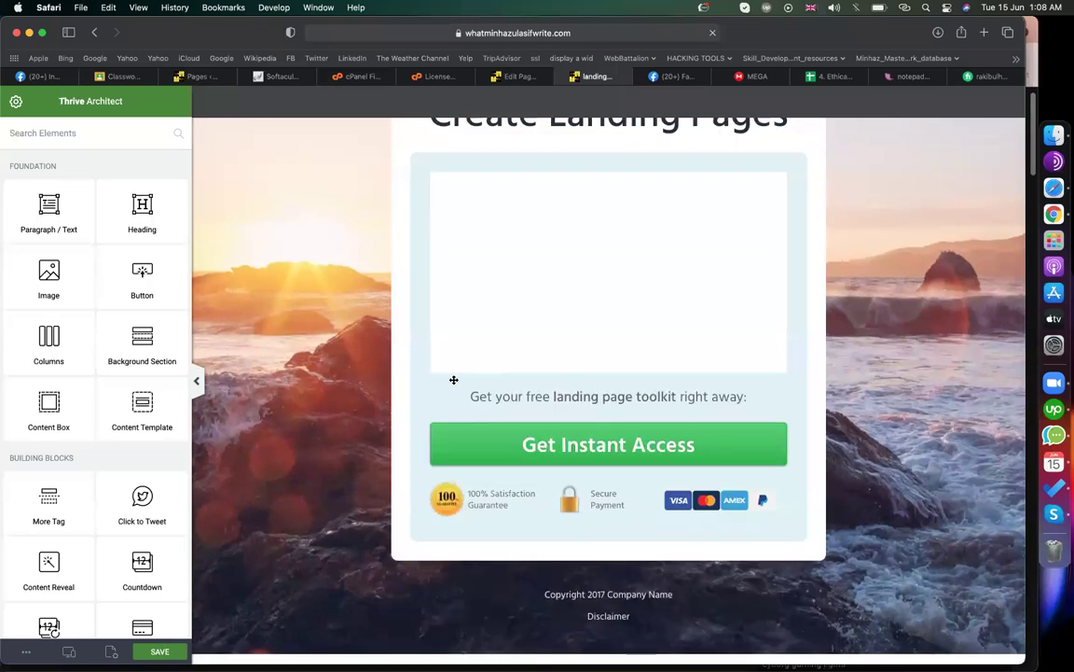
pyautogui.scroll(3, 453, 379)
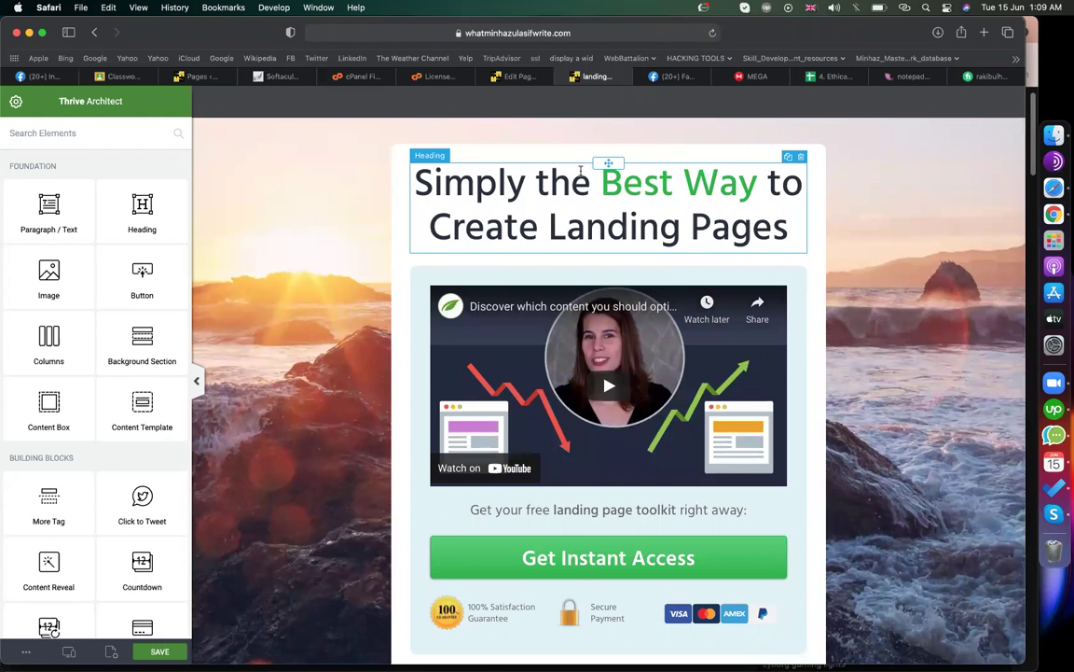
pyautogui.scroll(-3, 538, 353)
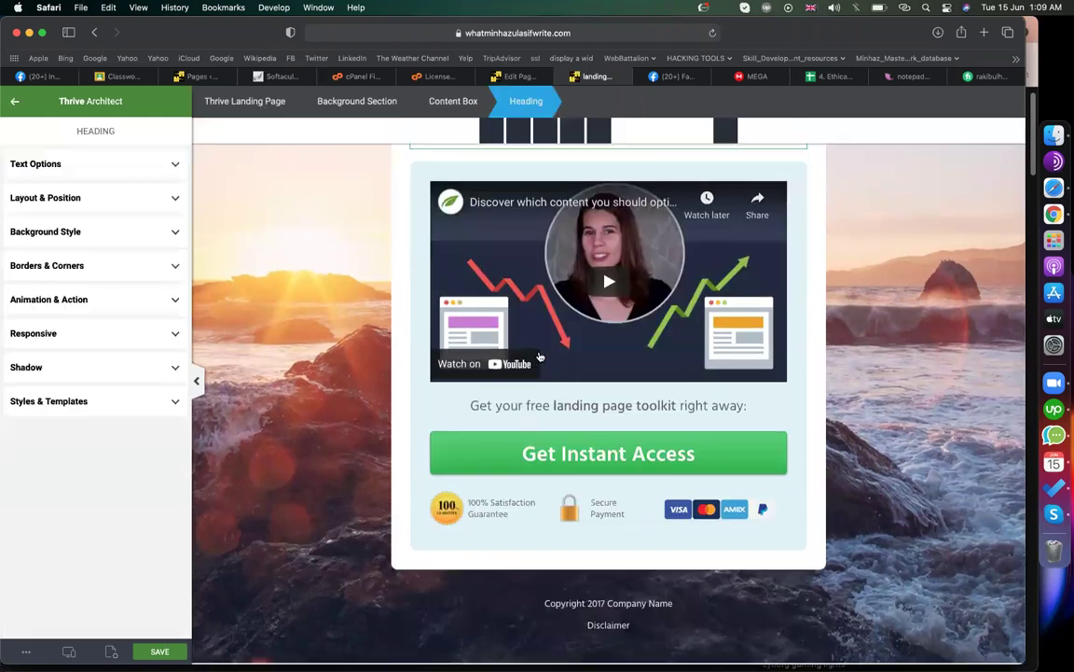
pyautogui.scroll(3, 605, 412)
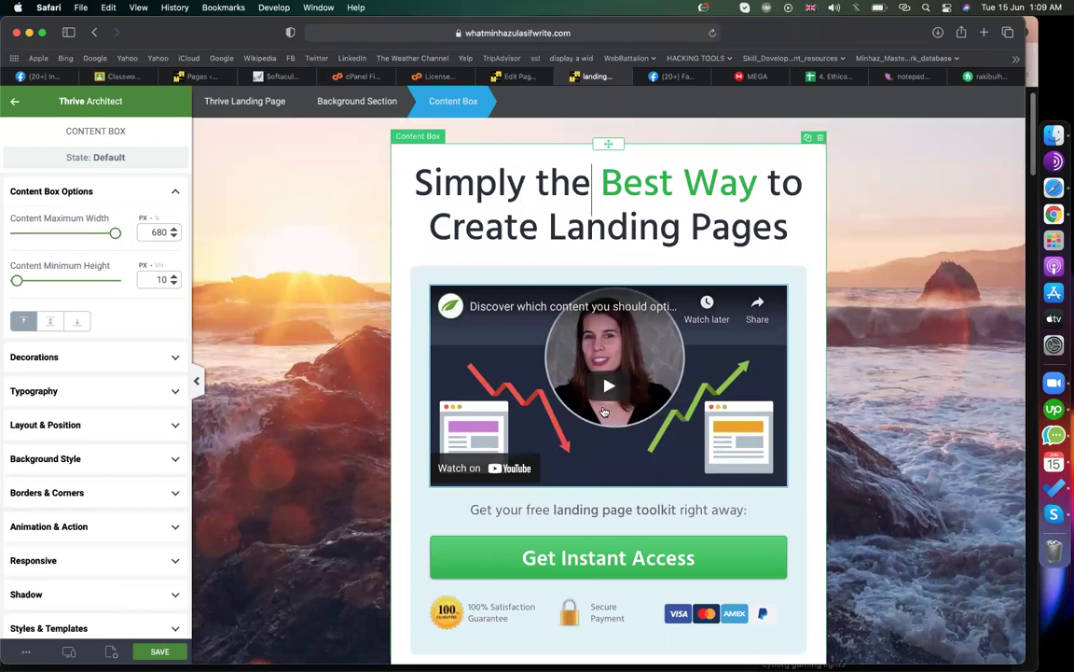
pyautogui.click(552, 194)
pyautogui.doubleClick(552, 195)
pyautogui.click(594, 202)
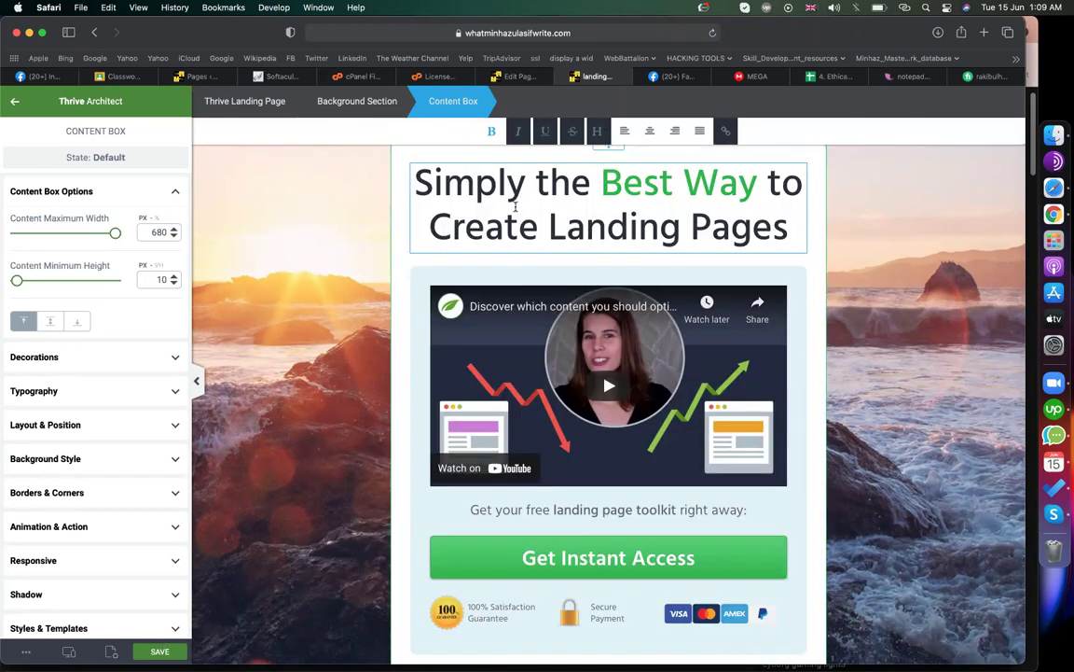
# - Replace the heading text with 'See Features of DIGITAL BOOK', correcting the typo
pyautogui.tripleClick(515, 206)
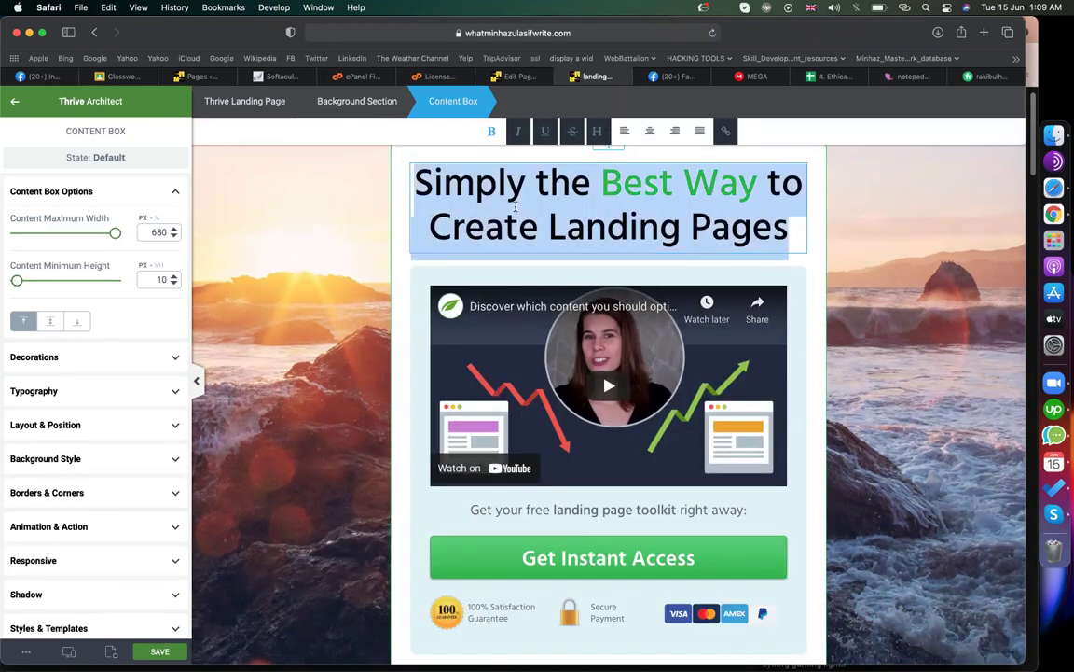
pyautogui.write('See')
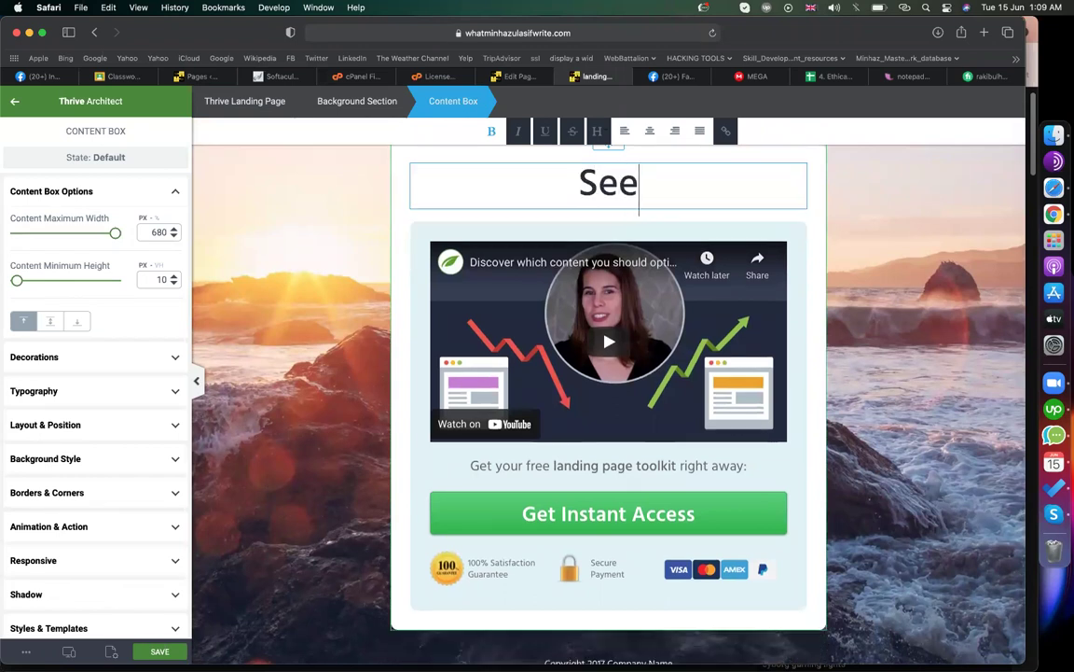
pyautogui.write(' Features')
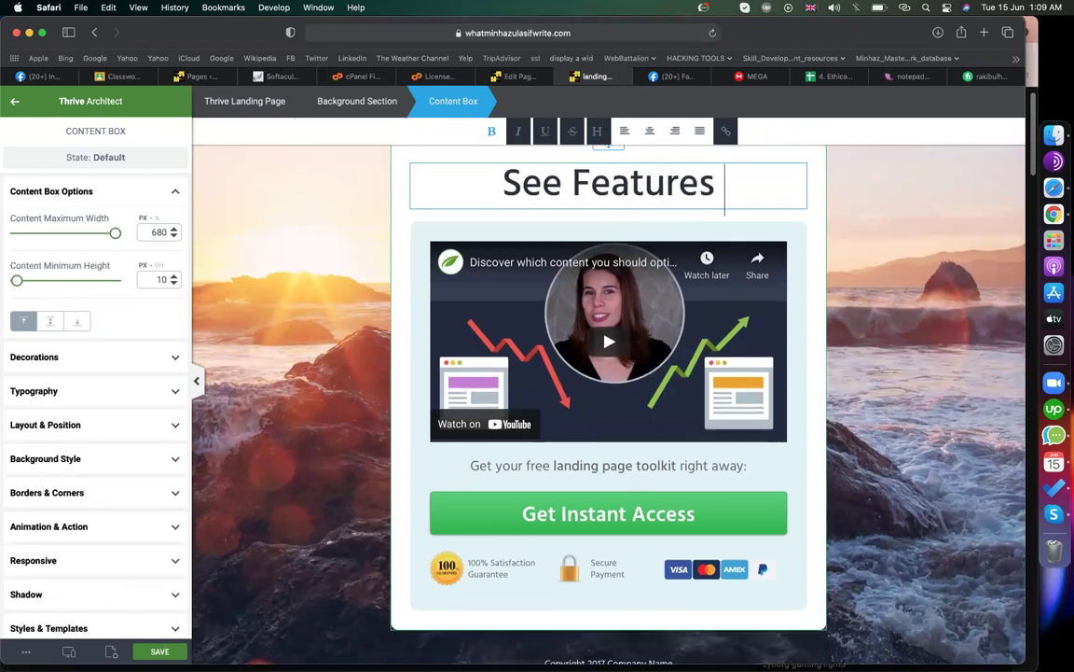
pyautogui.write(' of DIGILA')
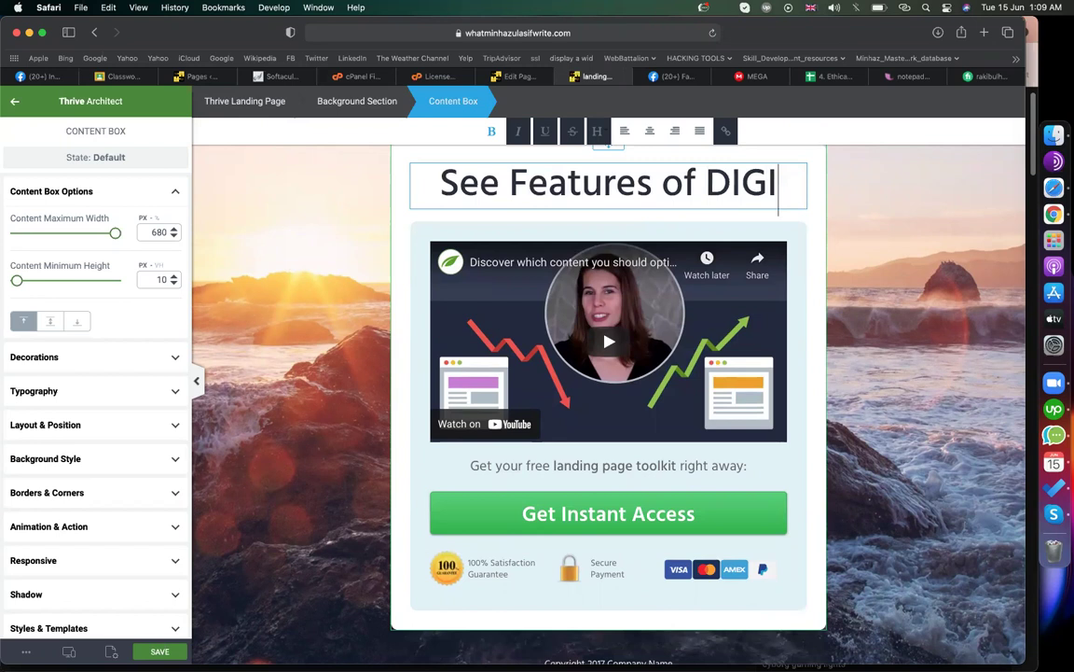
pyautogui.press('BackSpace')
pyautogui.press('BackSpace')
pyautogui.write('TAL B')
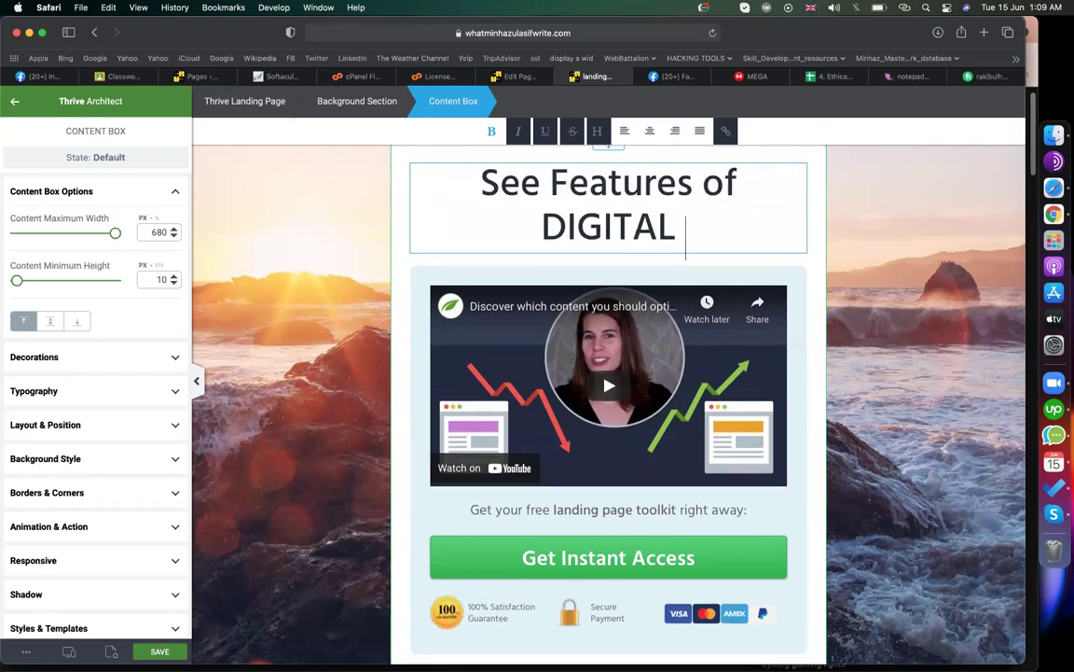
pyautogui.write('OOK')
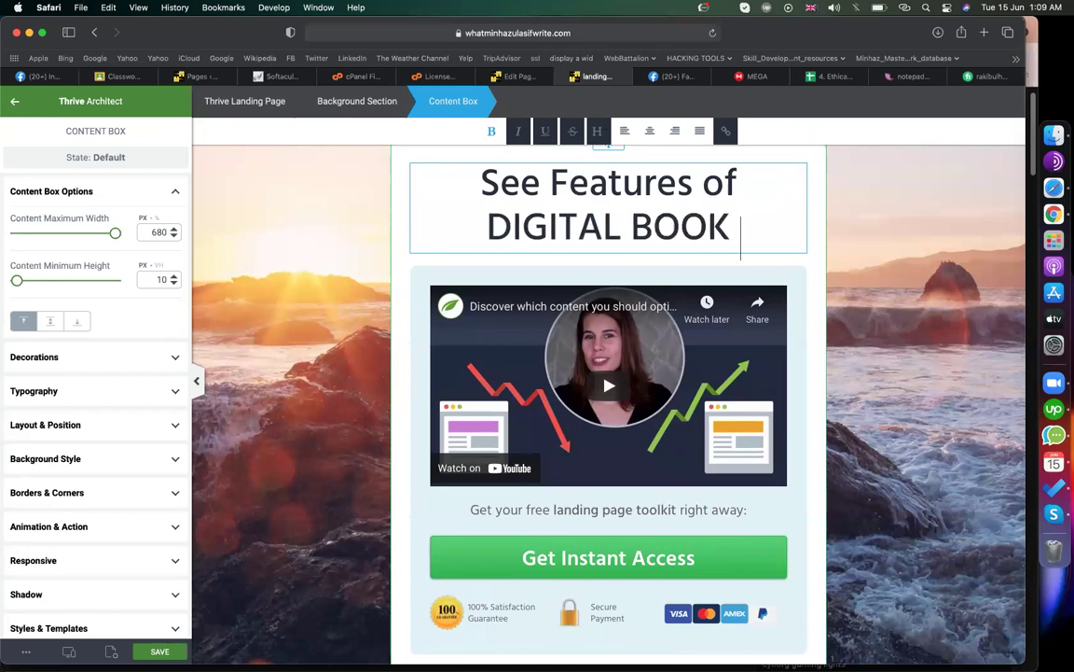
# - Reselect the heading element and all of its text, ready for styling
pyautogui.press('shift+super+Left')
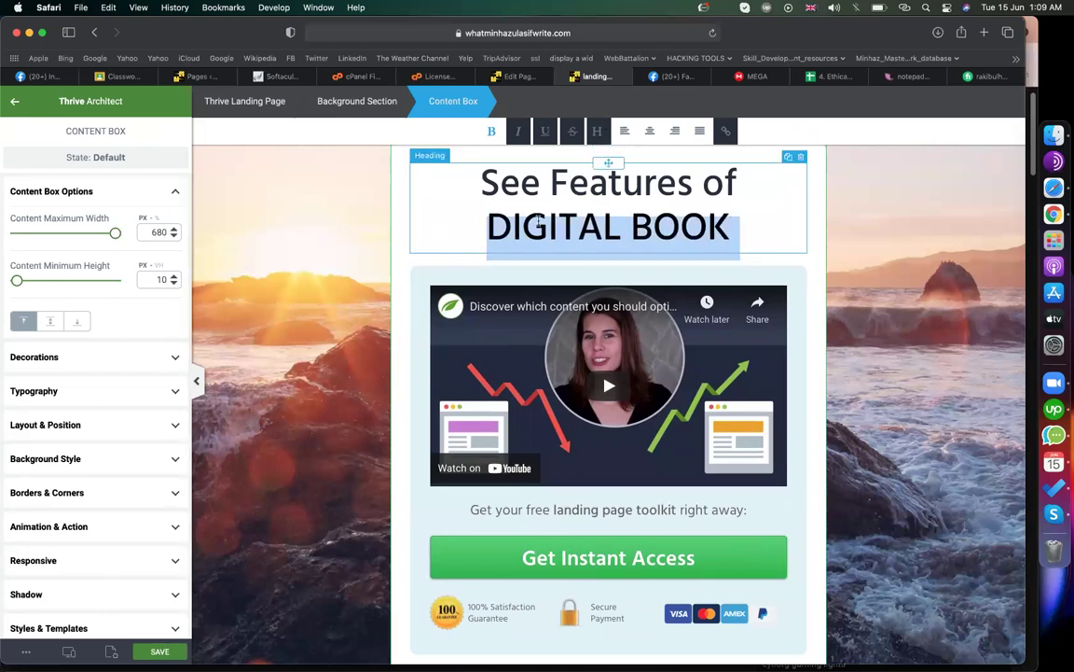
pyautogui.click(547, 225)
pyautogui.click(356, 264)
pyautogui.doubleClick(519, 216)
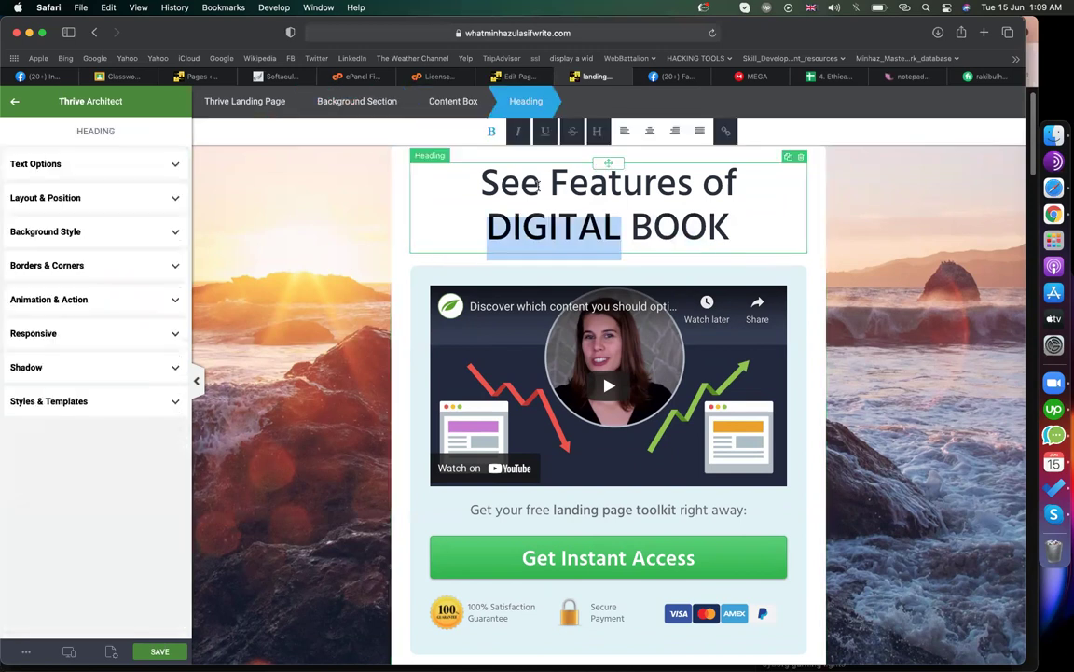
pyautogui.tripleClick(550, 180)
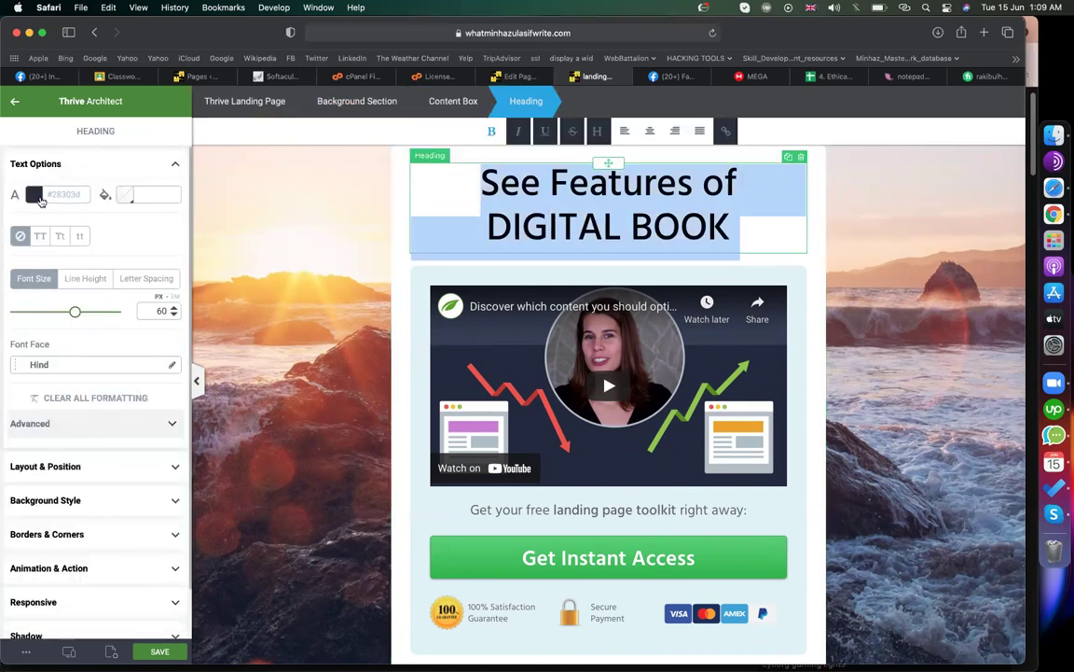
# - Color the heading dark green #0e953a and enlarge its font size from 60 to 68 px
pyautogui.click(35, 195)
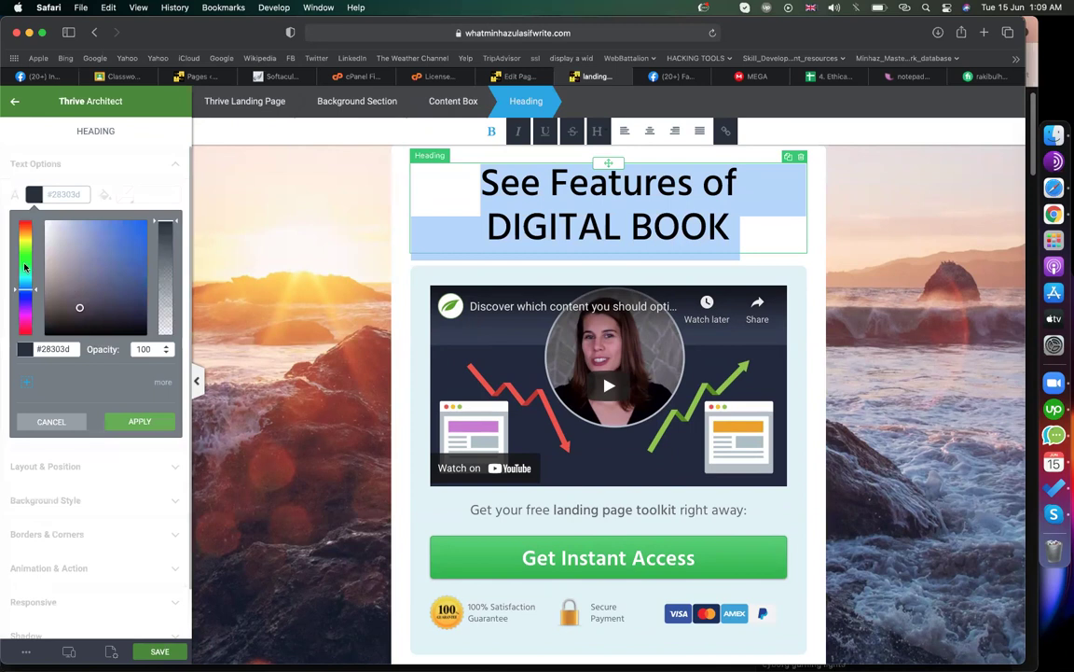
pyautogui.click(25, 268)
pyautogui.click(134, 250)
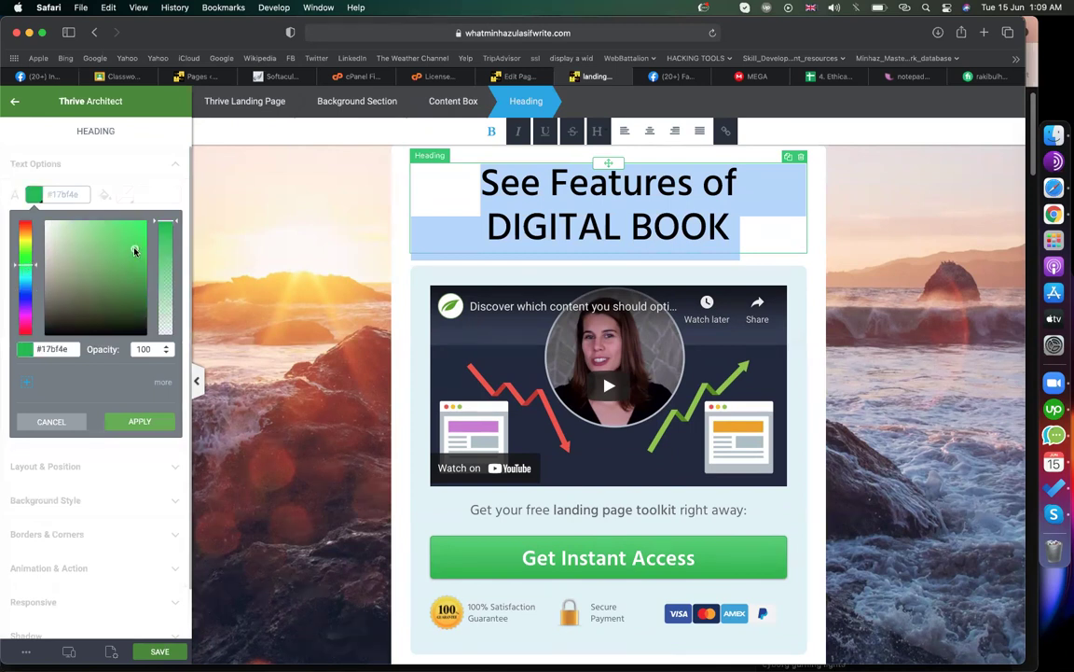
pyautogui.click(137, 270)
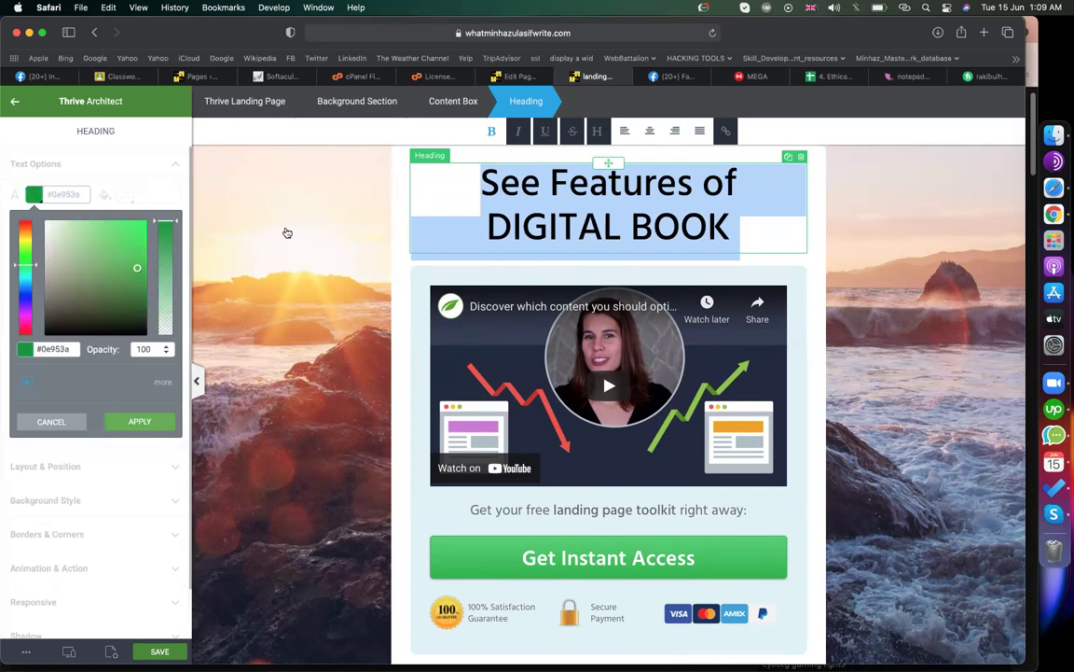
pyautogui.click(466, 187)
pyautogui.click(466, 185)
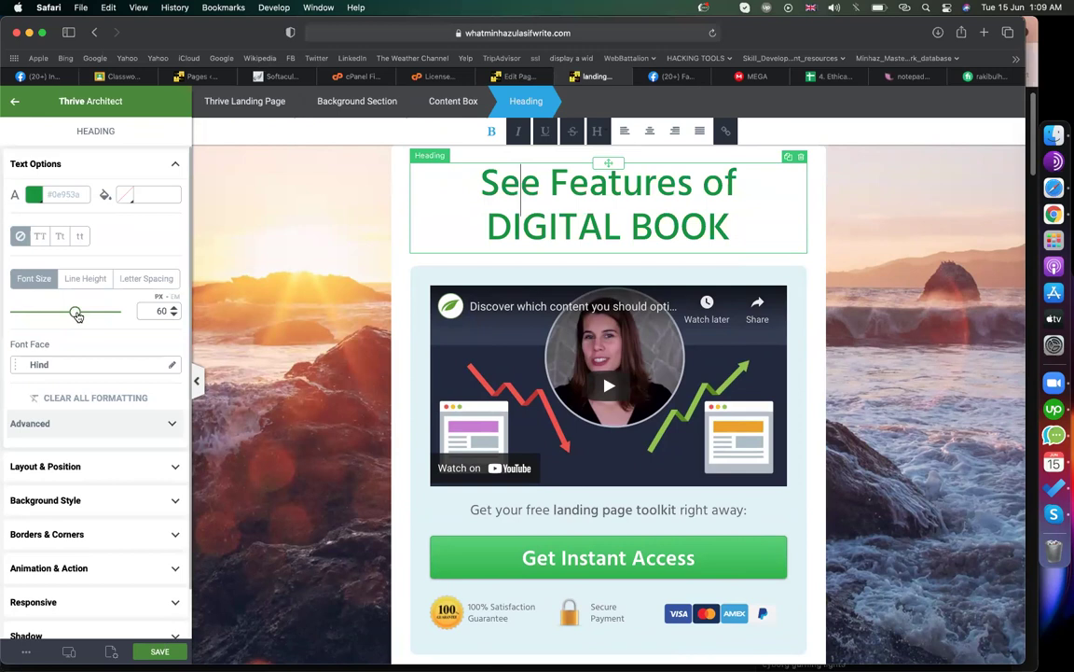
pyautogui.moveTo(71, 315); pyautogui.dragTo(83, 316)
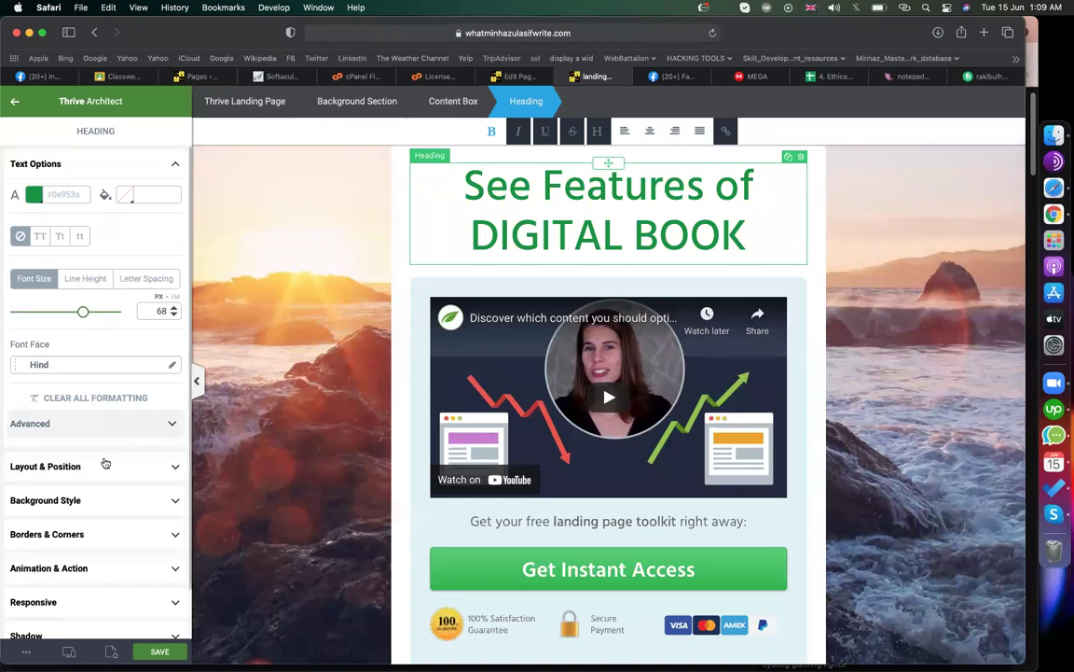
pyautogui.click(105, 464)
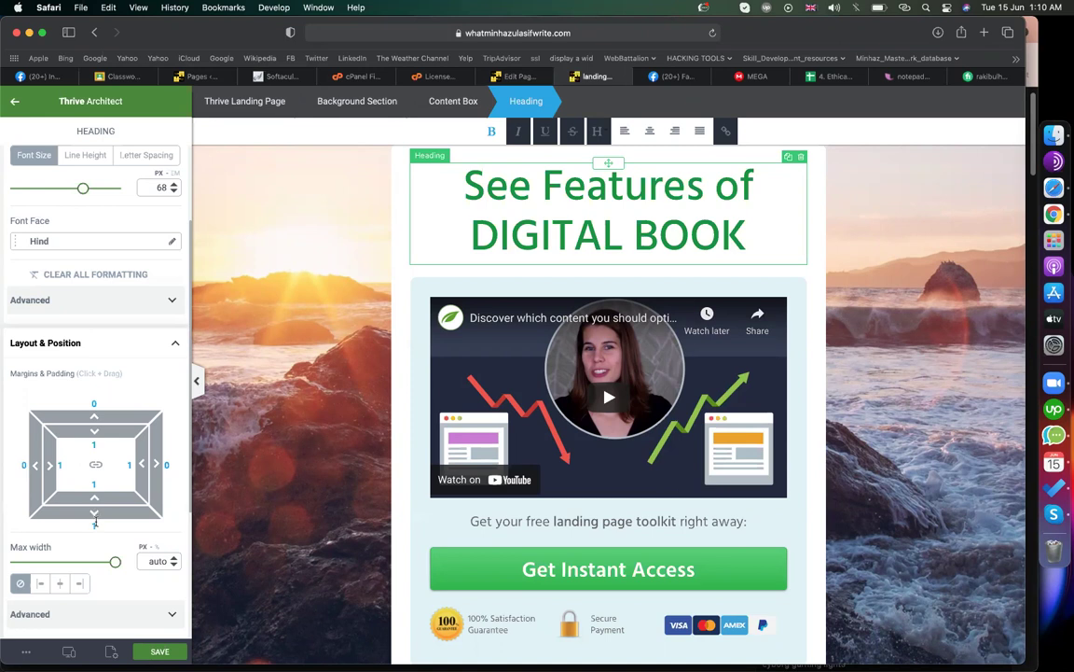
# - Add bottom margin to the heading, then give the video content box 39/3 px margins and 32/12 px padding
pyautogui.moveTo(94, 526)
pyautogui.mouseDown()
pyautogui.moveTo(96, 538)
pyautogui.moveTo(97, 520)
pyautogui.mouseUp()
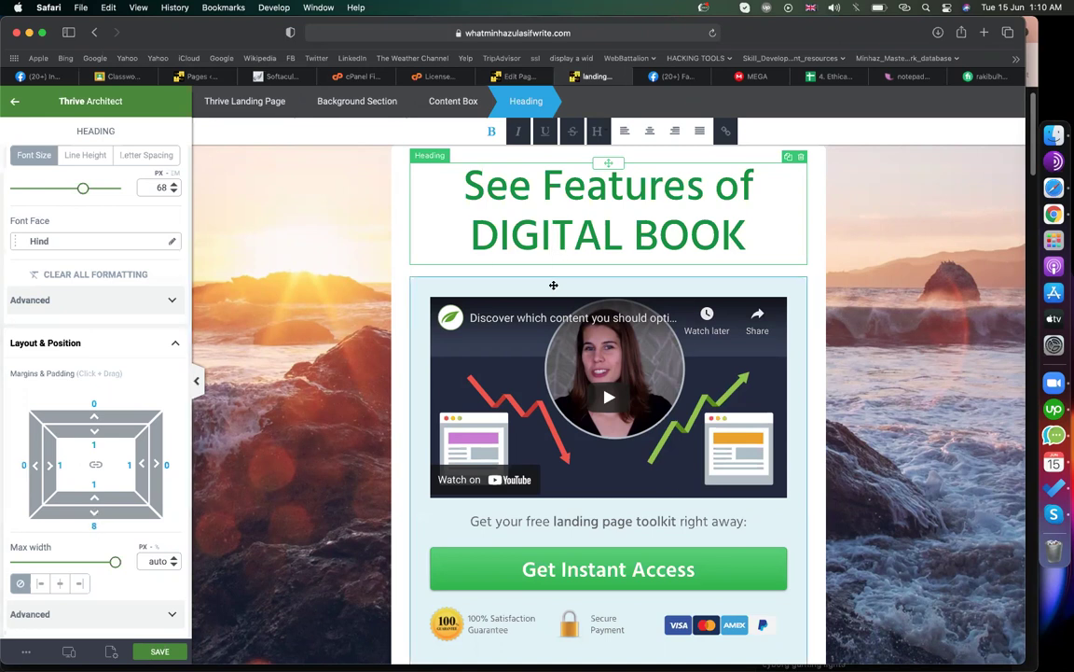
pyautogui.click(553, 285)
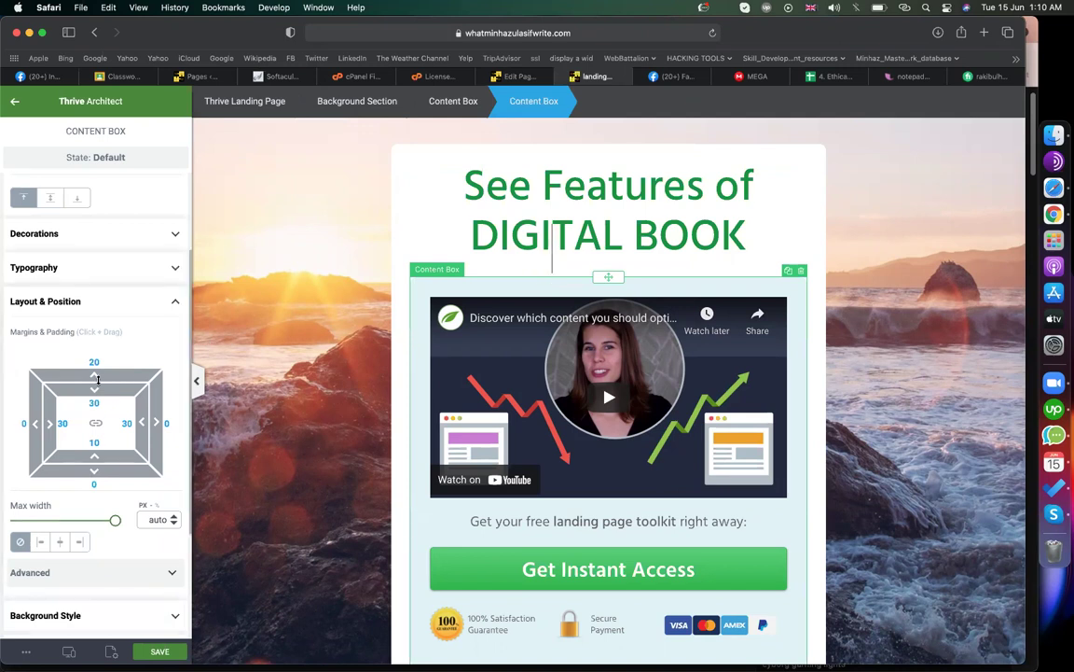
pyautogui.moveTo(94, 368); pyautogui.dragTo(95, 353)
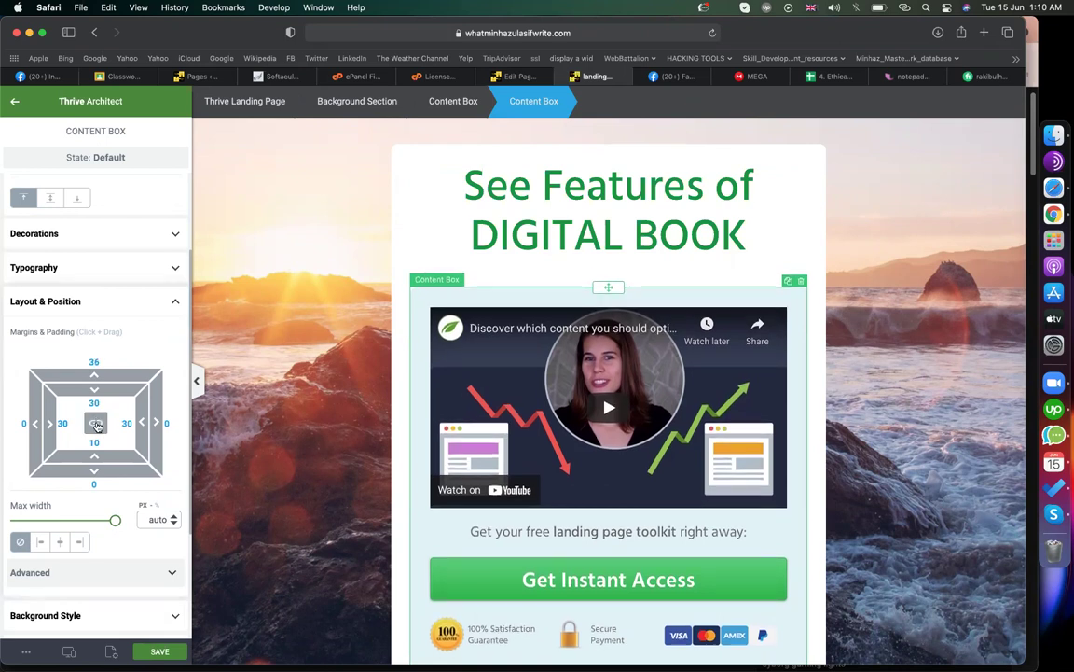
pyautogui.moveTo(93, 371); pyautogui.dragTo(85, 396)
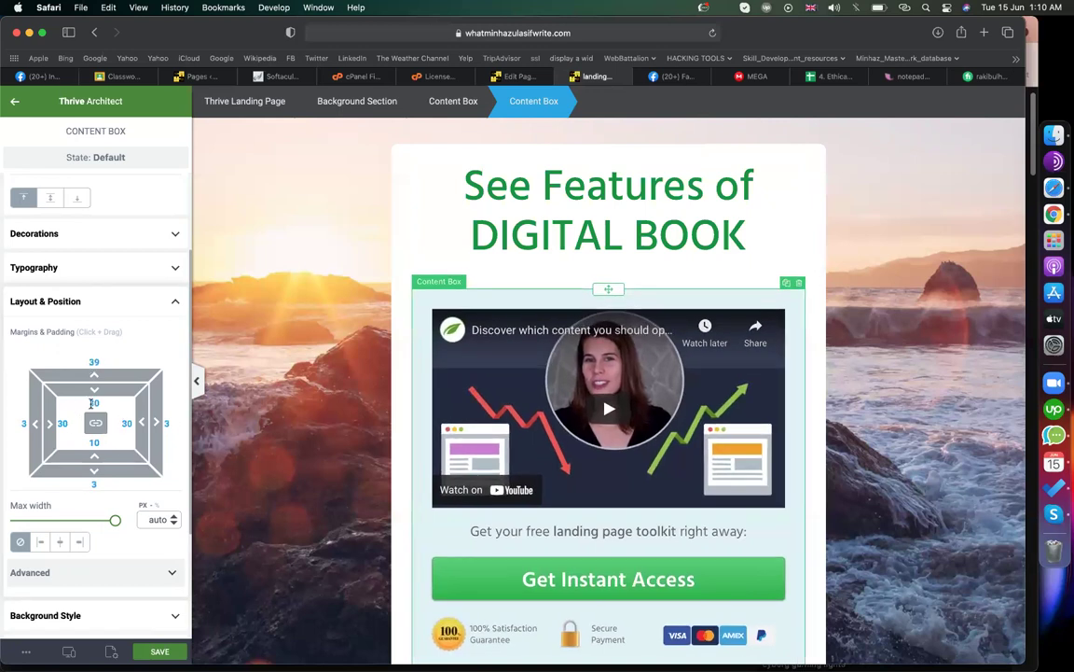
pyautogui.moveTo(95, 390)
pyautogui.mouseDown()
pyautogui.moveTo(95, 378)
pyautogui.moveTo(94, 399)
pyautogui.mouseUp()
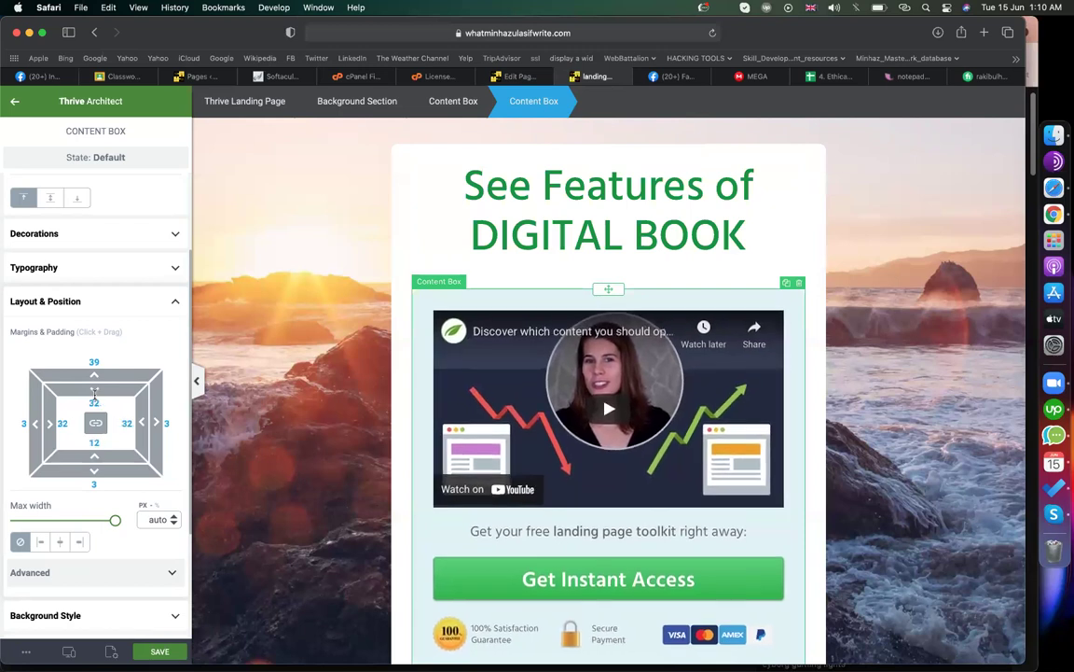
pyautogui.scroll(-5, 577, 476)
pyautogui.scroll(4, 541, 462)
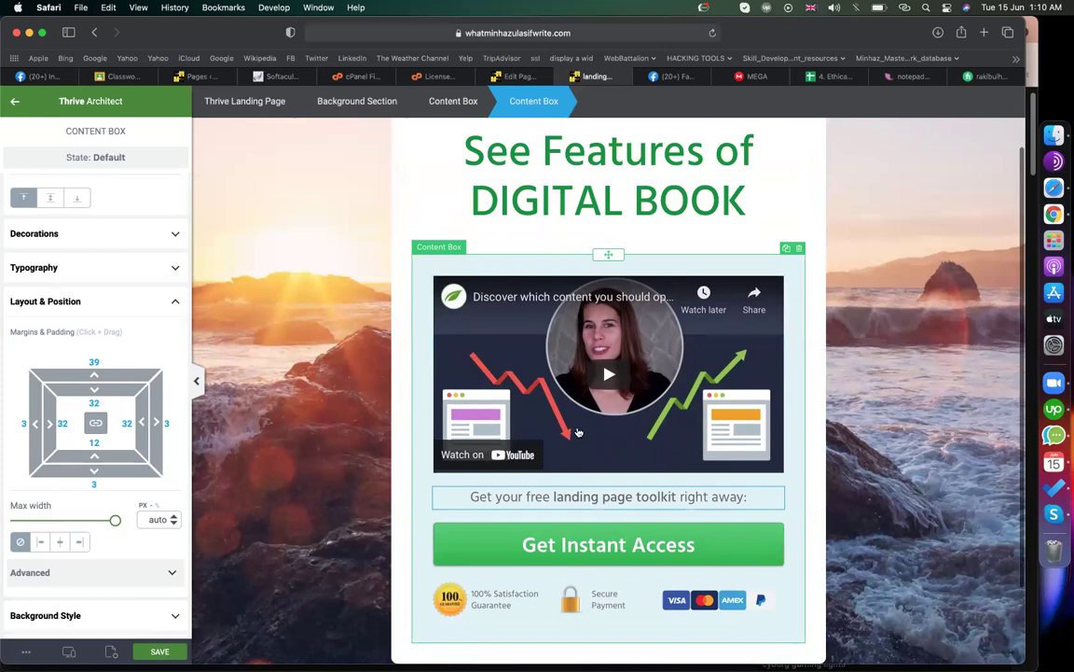
# - Change the words 'landing page toolkit' in the sentence under the video to 'Digital Book'
pyautogui.click(550, 498)
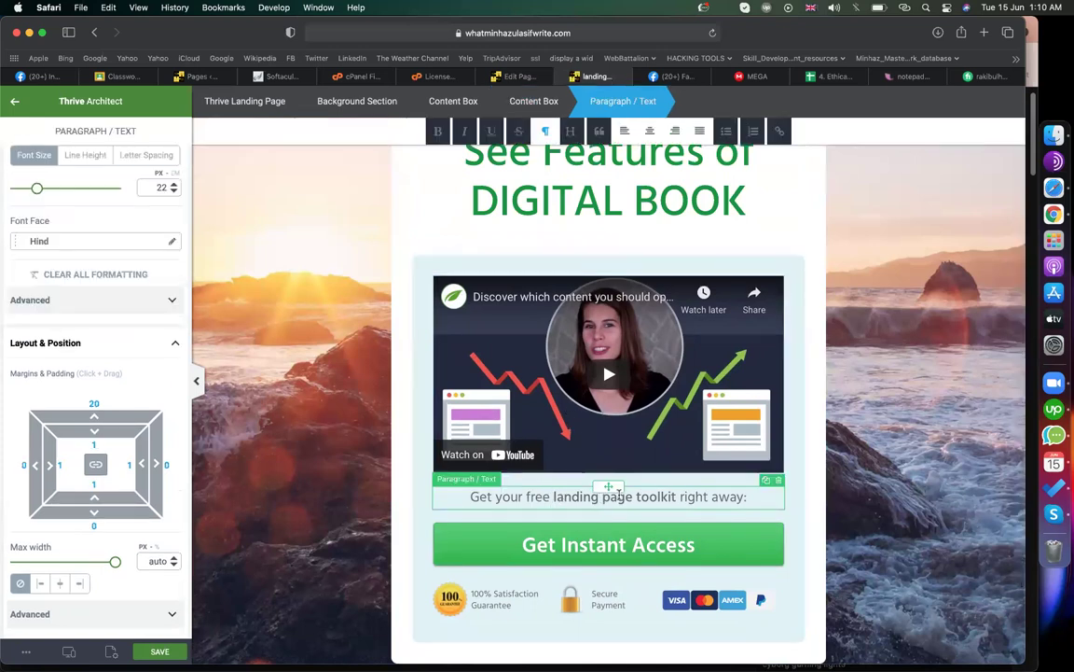
pyautogui.moveTo(676, 497); pyautogui.dragTo(553, 499)
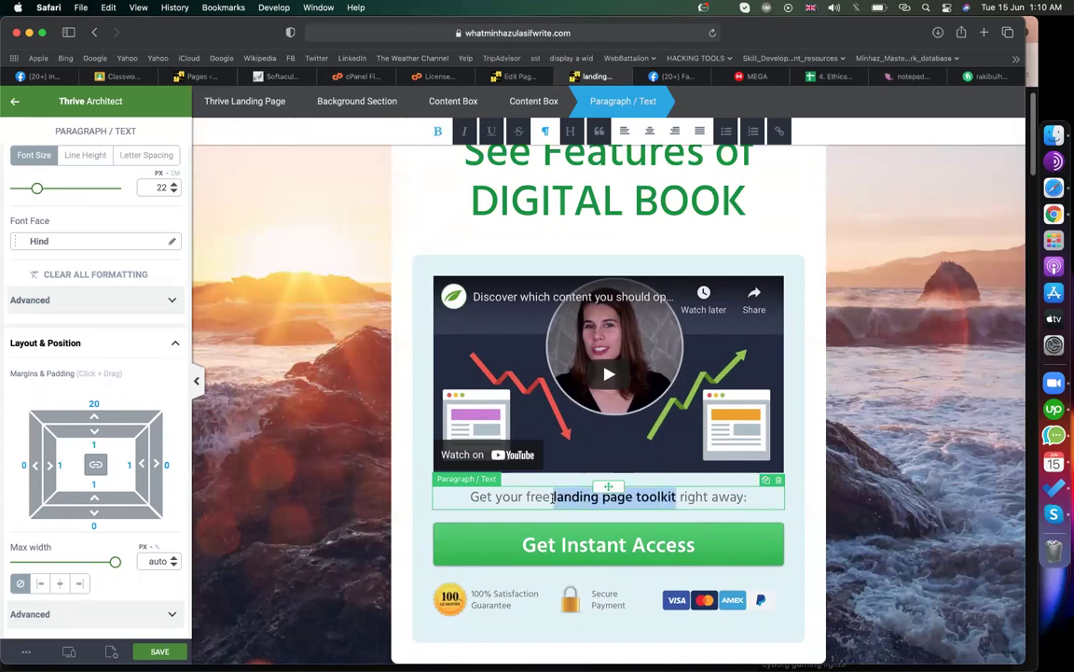
pyautogui.write('Digita')
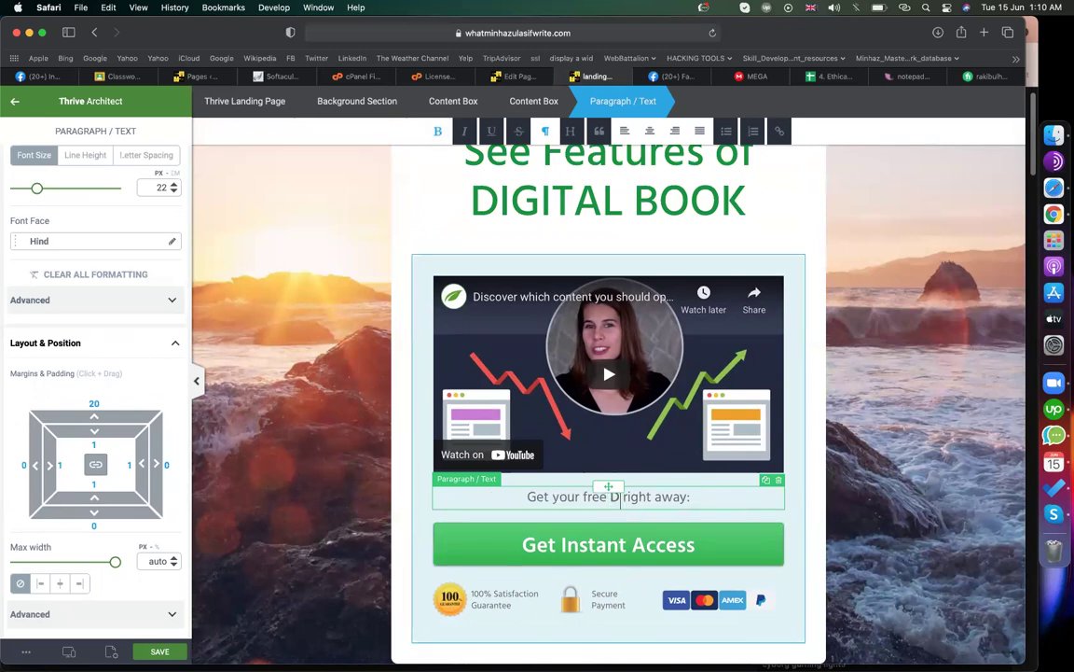
pyautogui.write('l Book')
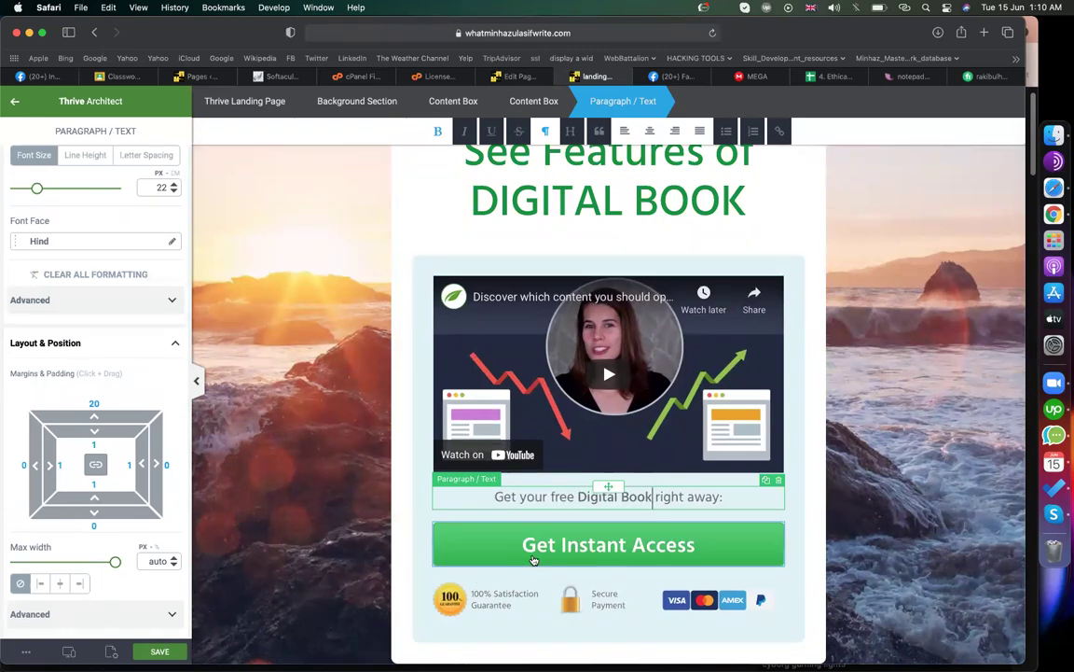
pyautogui.click(512, 604)
pyautogui.click(616, 604)
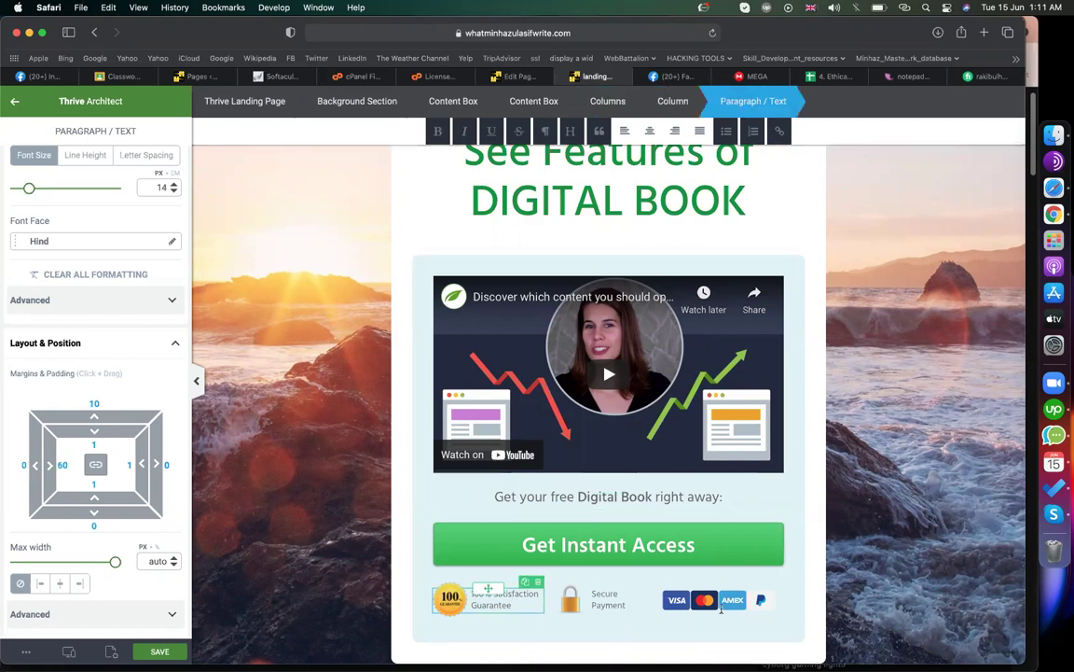
pyautogui.click(720, 612)
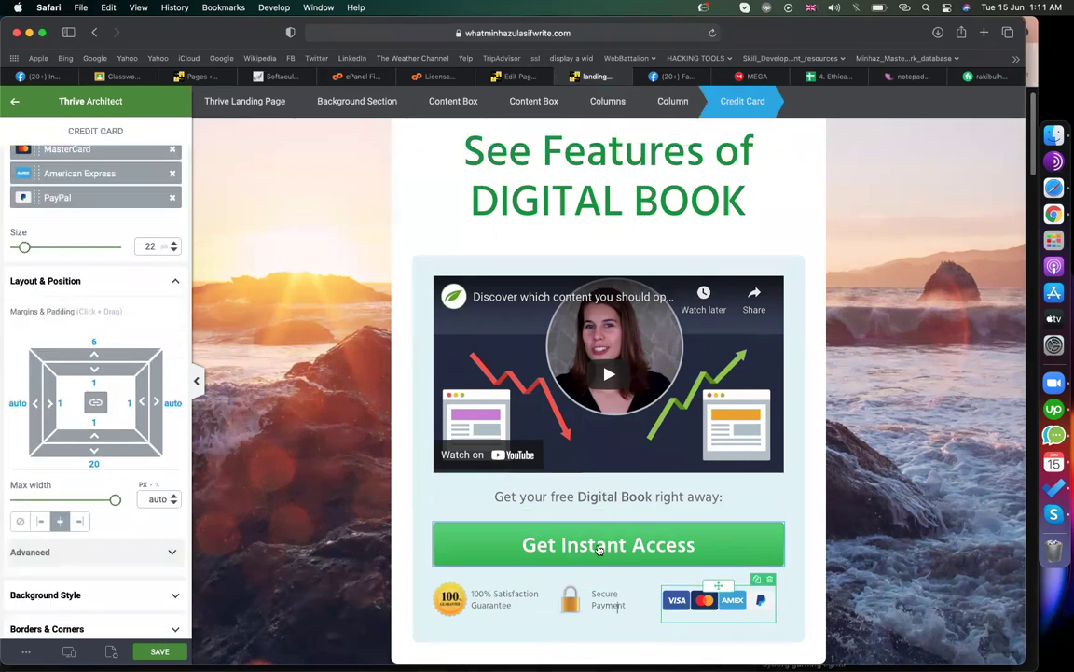
# - Select the Get Instant Access button and bring up its Button Options
pyautogui.click(600, 550)
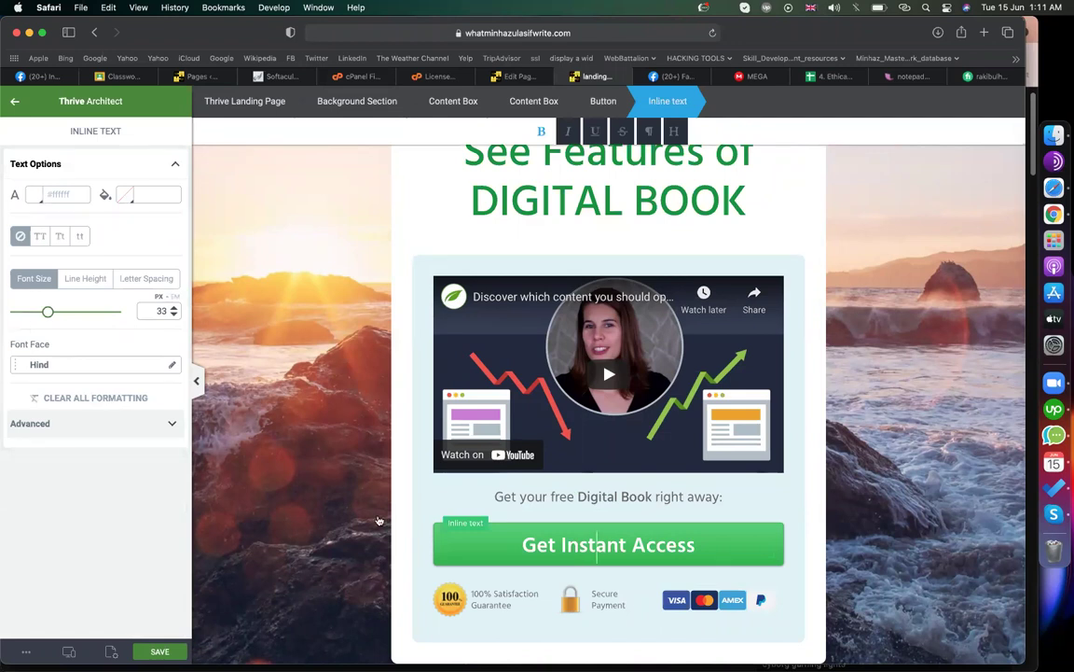
pyautogui.click(425, 504)
pyautogui.click(467, 547)
pyautogui.tripleClick(573, 549)
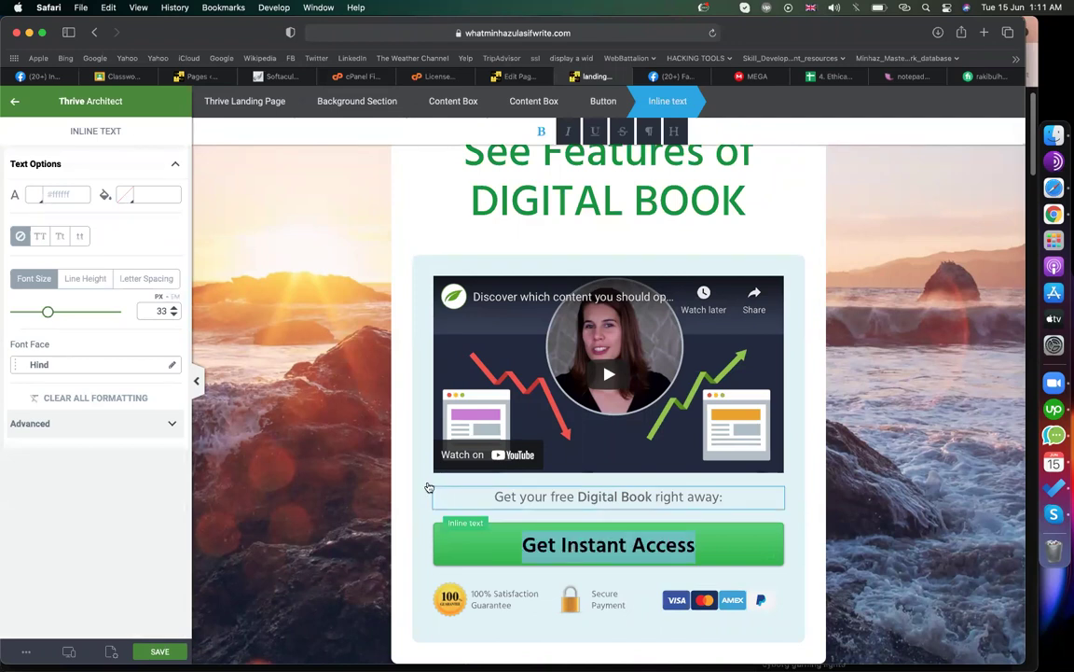
pyautogui.click(455, 551)
pyautogui.click(454, 551)
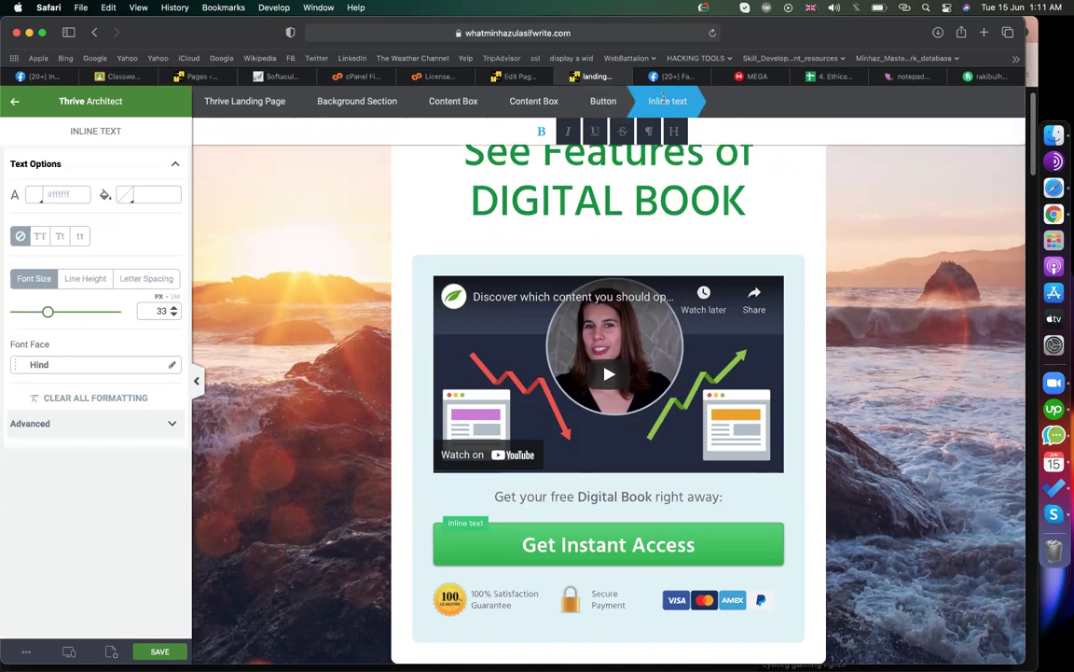
pyautogui.click(607, 102)
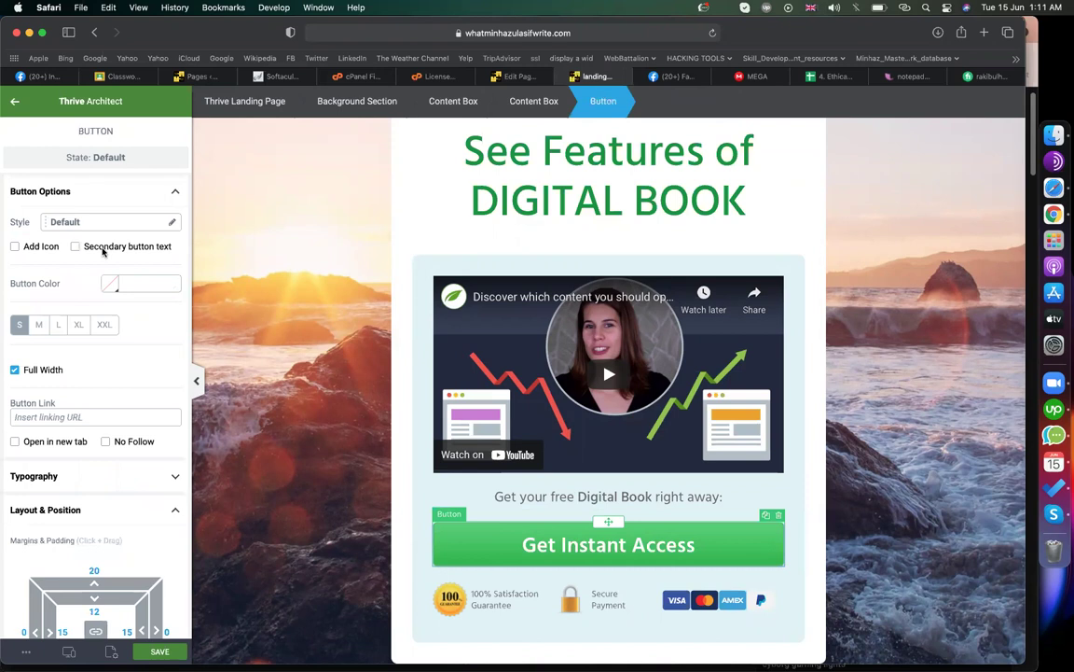
# - Preview the Ghost, Rounded and Full Rounded styles, then apply Gradient to the Get Instant Access button
pyautogui.click(83, 222)
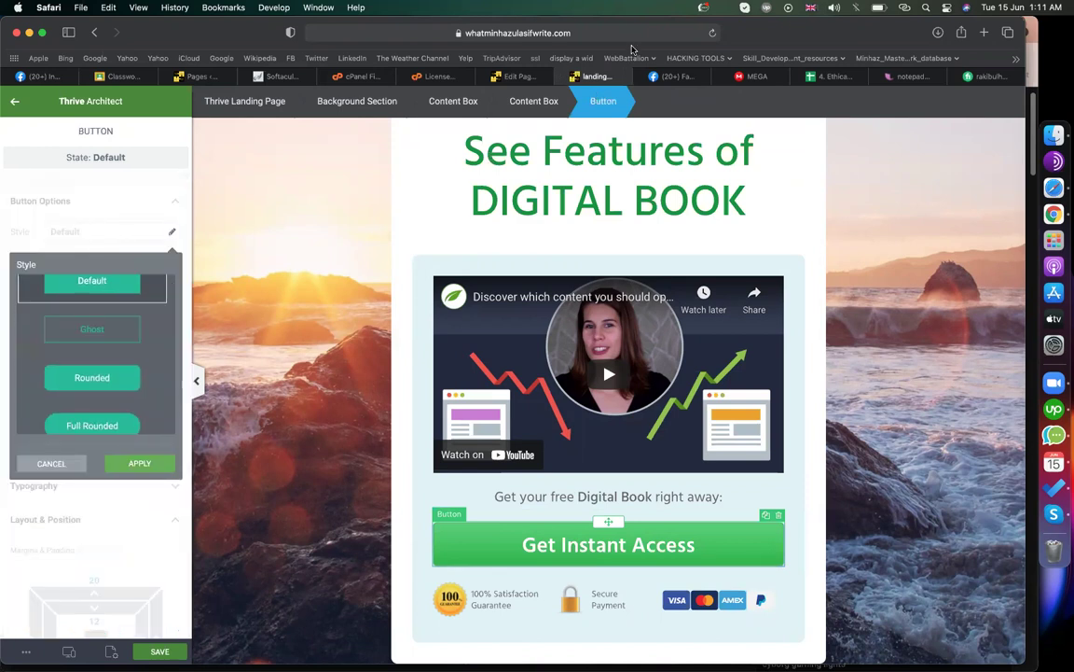
pyautogui.click(89, 329)
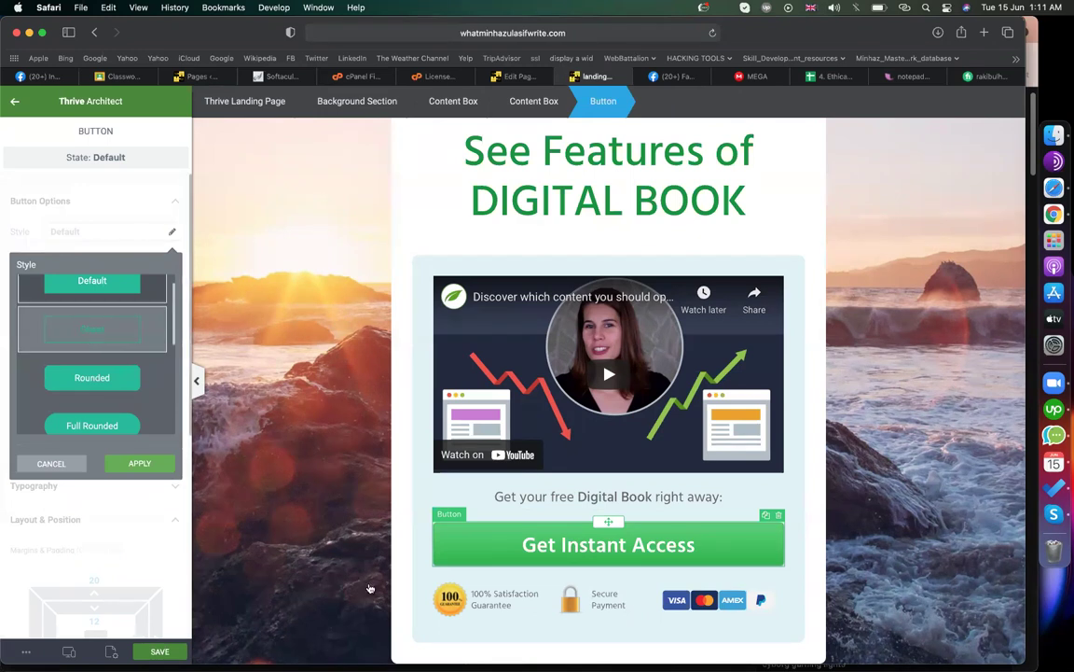
pyautogui.click(109, 382)
pyautogui.scroll(-1, 109, 382)
pyautogui.click(109, 383)
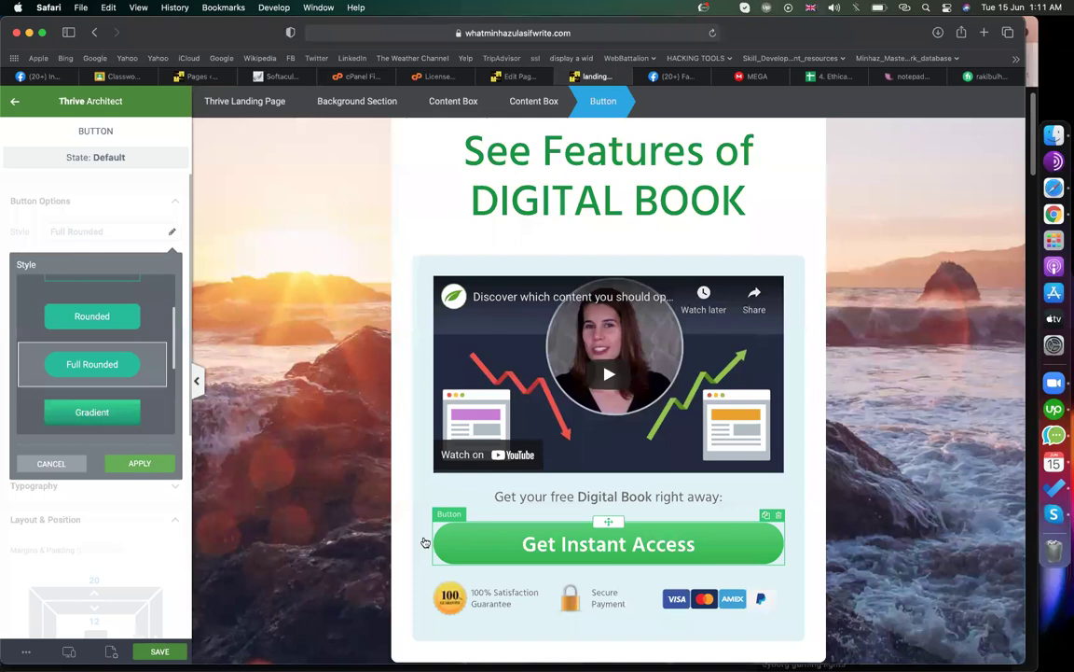
pyautogui.click(127, 412)
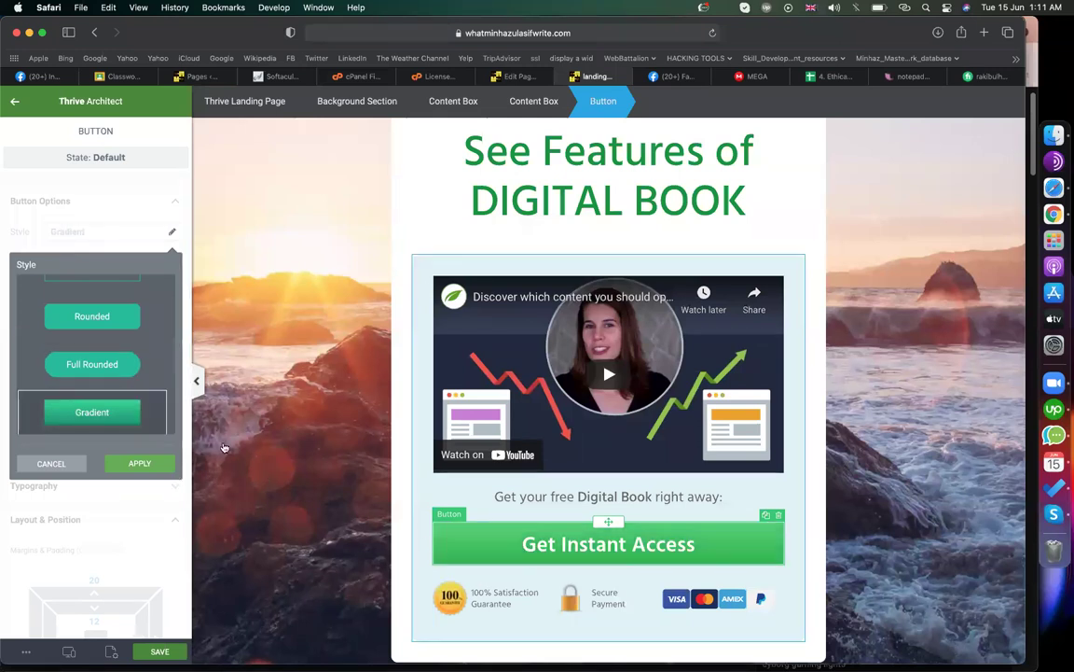
pyautogui.click(140, 464)
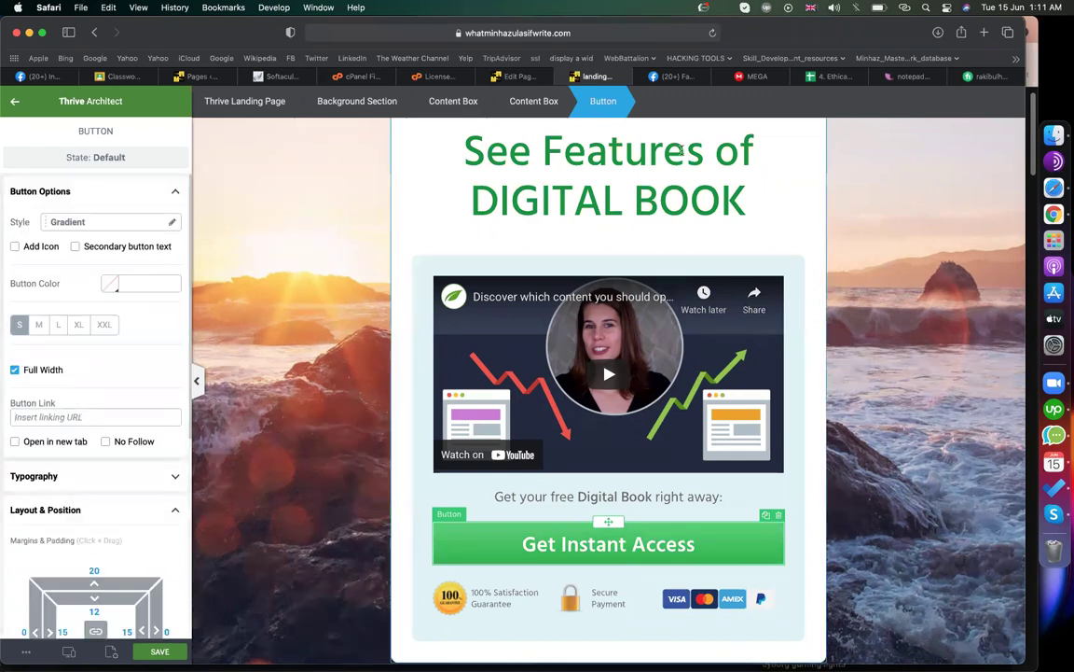
# - Link the button to the page permalink with 'landing-page' changed to 'lead', then save
pyautogui.click(521, 77)
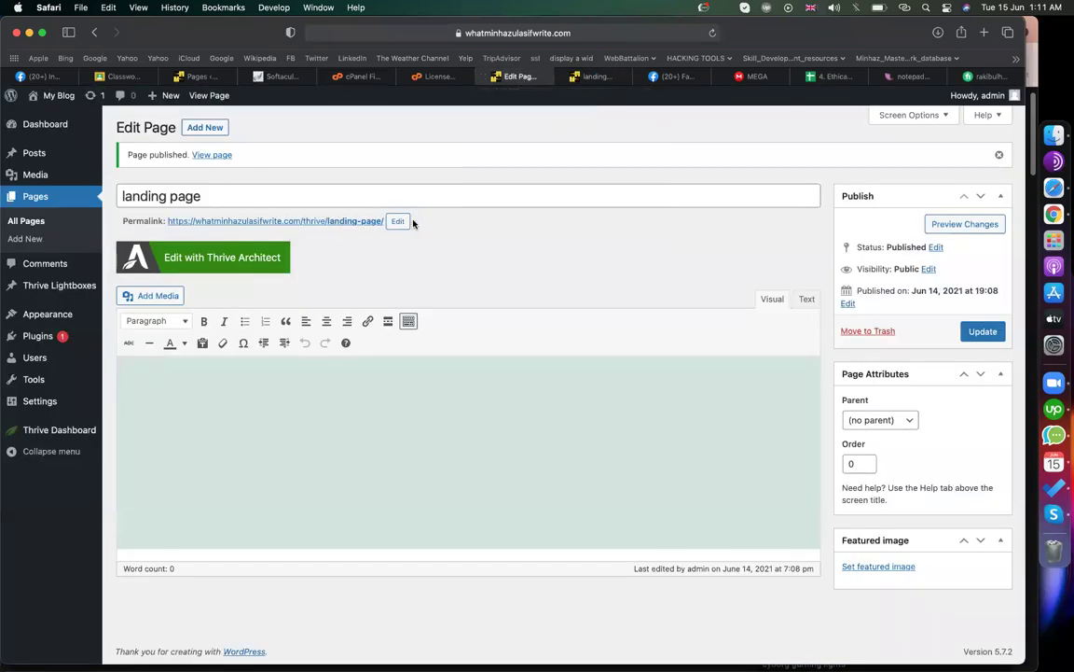
pyautogui.moveTo(385, 221); pyautogui.dragTo(172, 222)
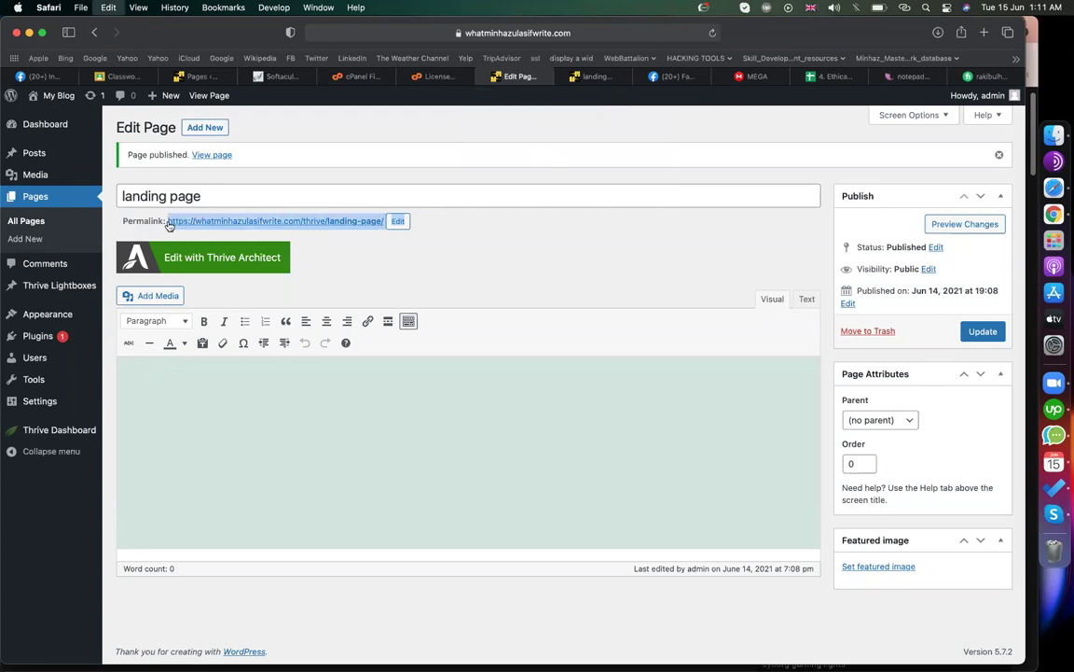
pyautogui.click(585, 79)
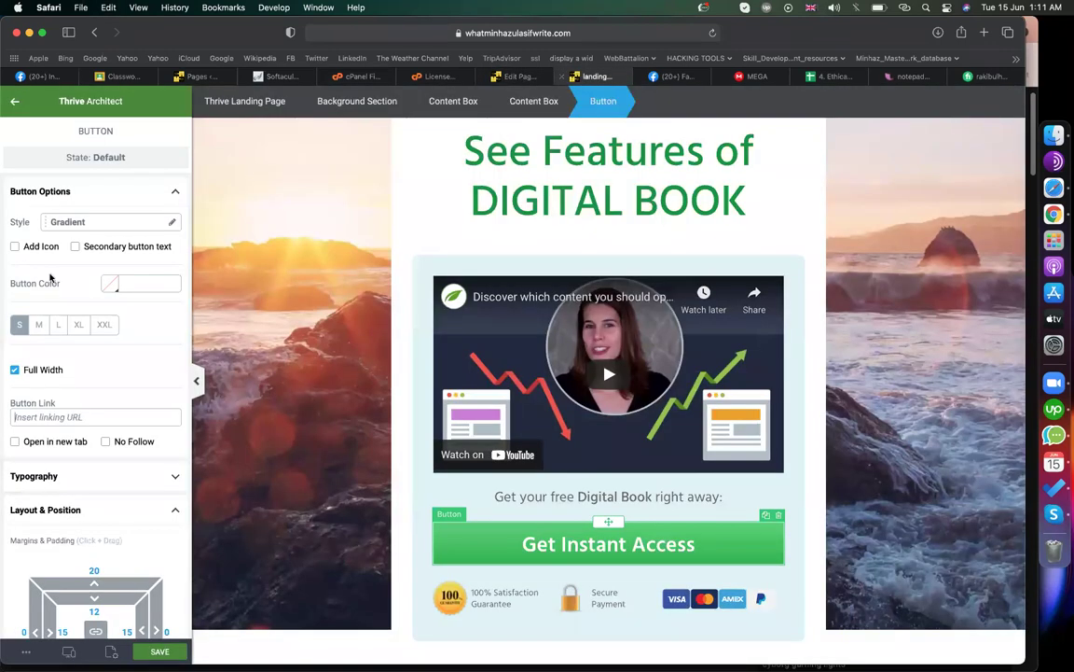
pyautogui.click(104, 416)
pyautogui.press('super+v')
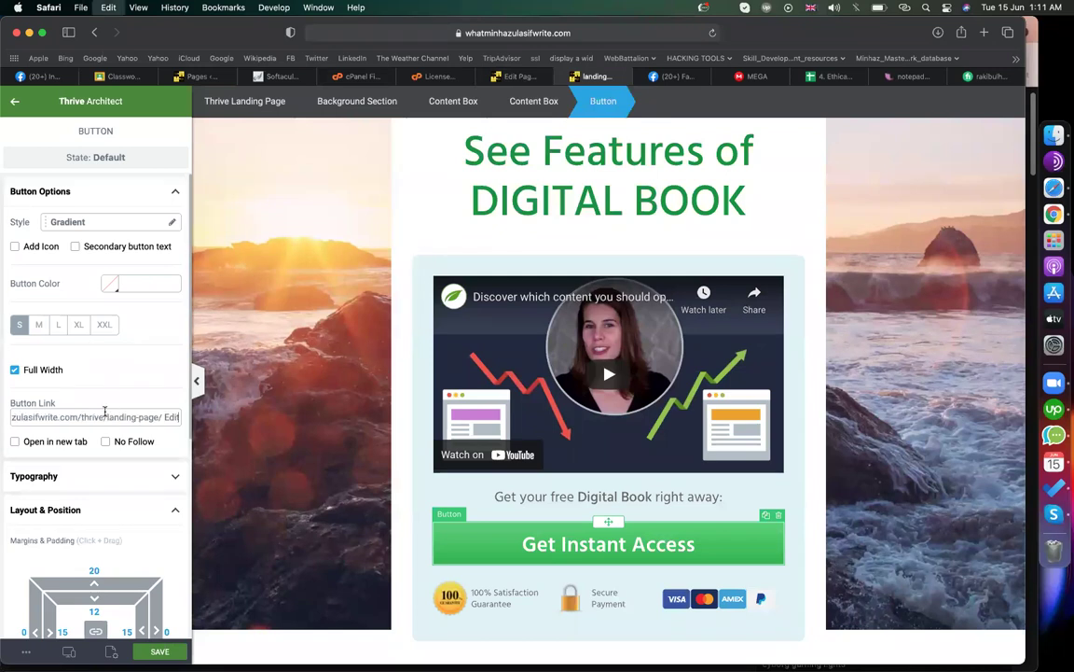
pyautogui.moveTo(108, 417); pyautogui.dragTo(218, 426)
pyautogui.write('lead')
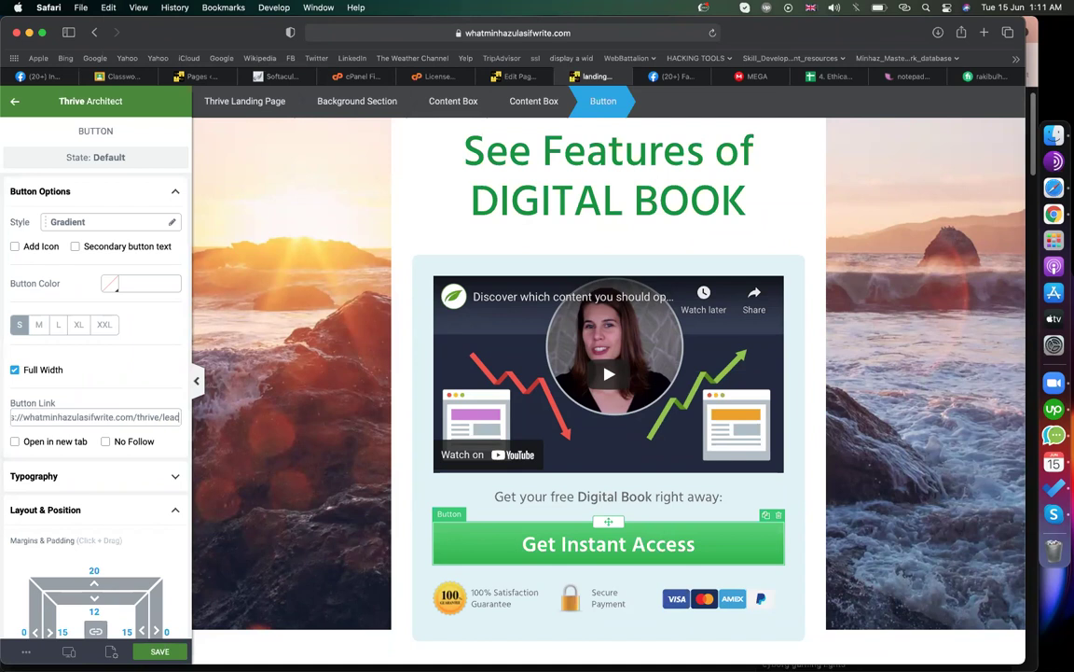
pyautogui.scroll(-1, 135, 546)
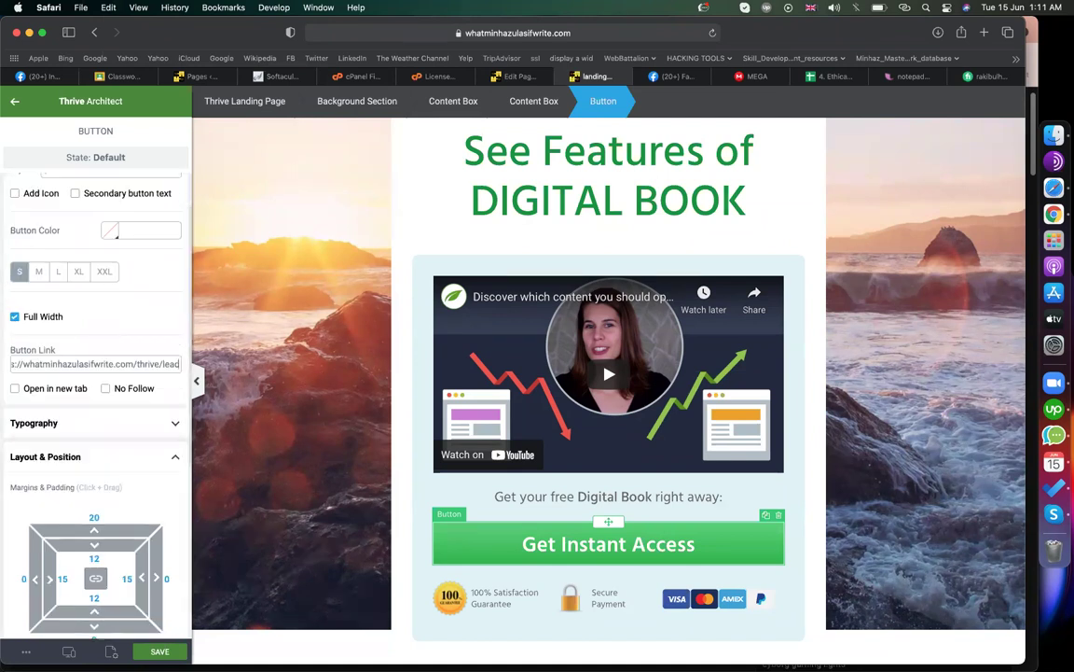
pyautogui.click(160, 651)
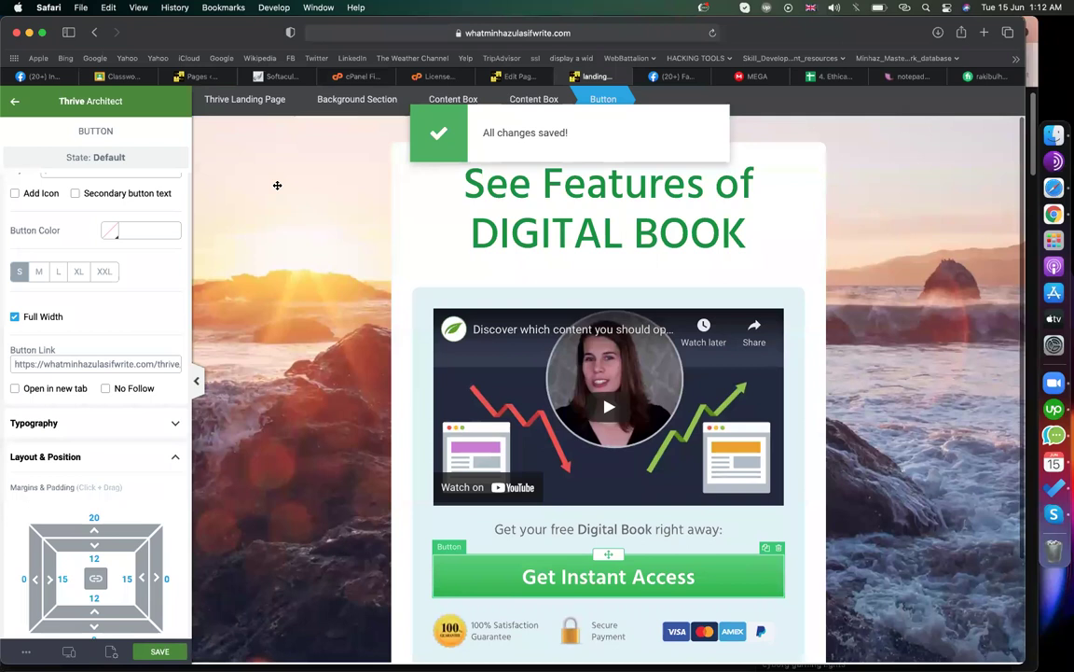
# - Select the background section, expand Background Style, add an image layer, then reselect the section
pyautogui.click(277, 185)
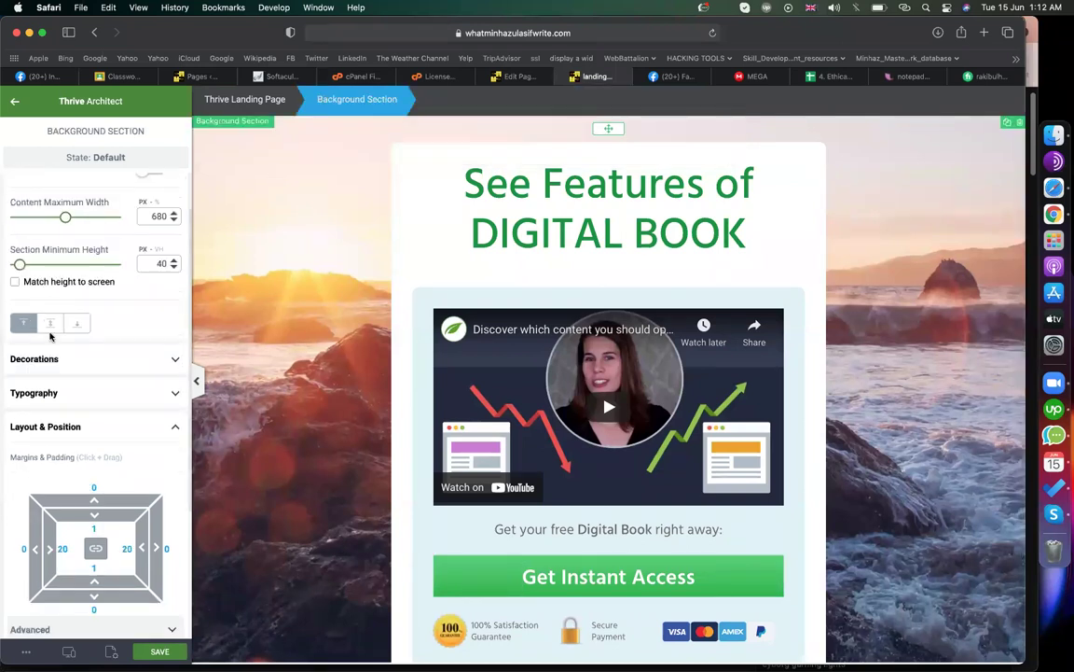
pyautogui.scroll(2, 42, 338)
pyautogui.scroll(-5, 82, 477)
pyautogui.scroll(5, 84, 475)
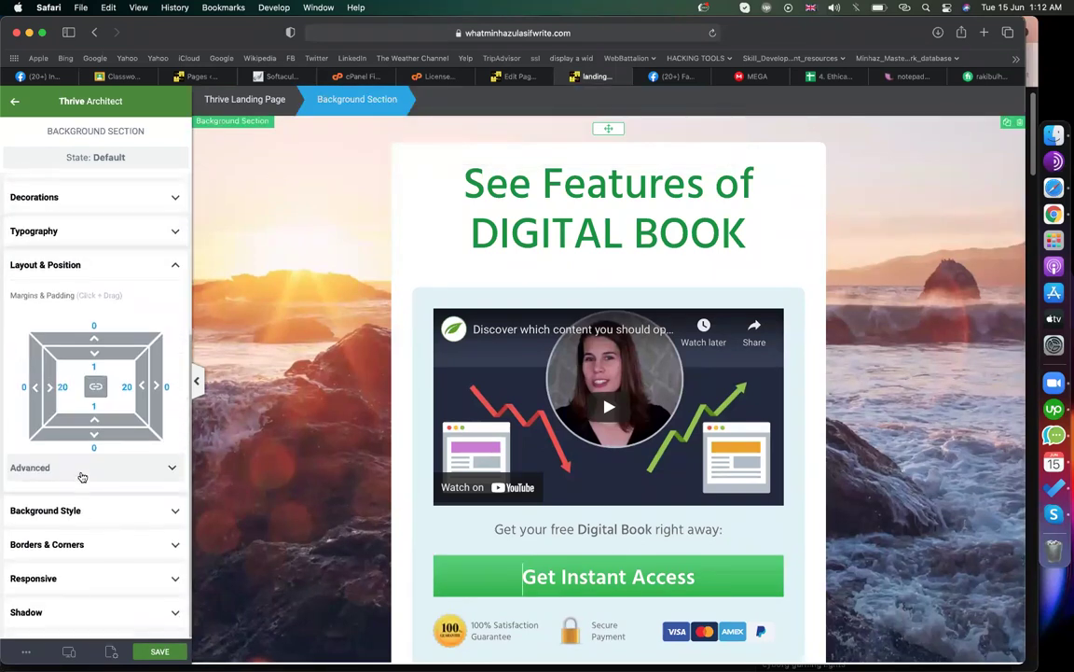
pyautogui.scroll(-5, 82, 478)
pyautogui.scroll(1, 79, 492)
pyautogui.click(76, 483)
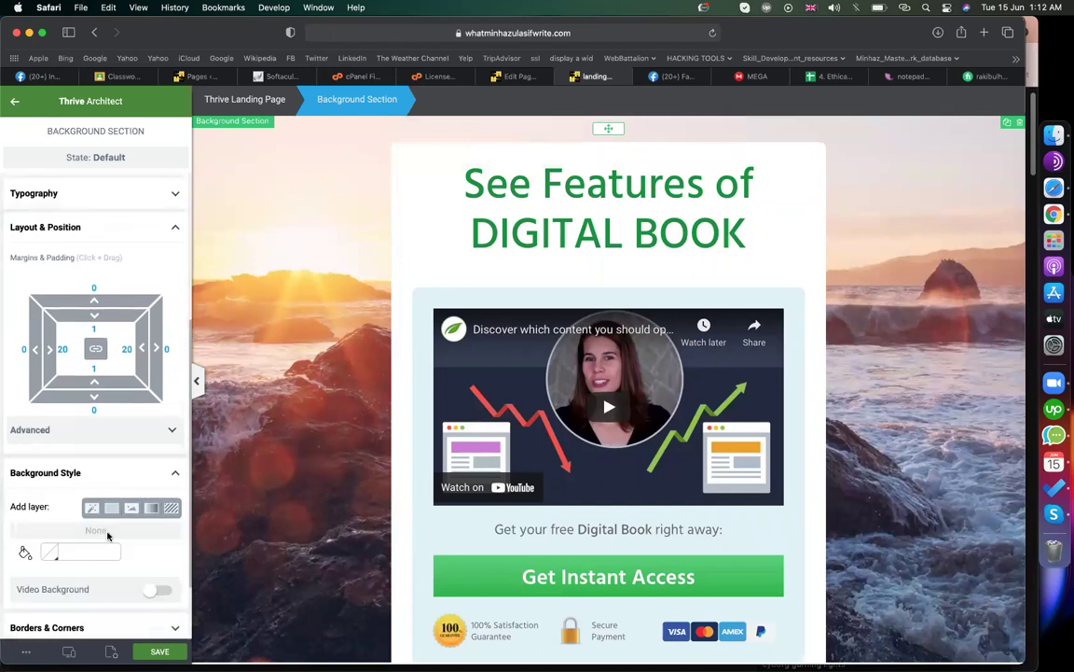
pyautogui.scroll(-4, 89, 513)
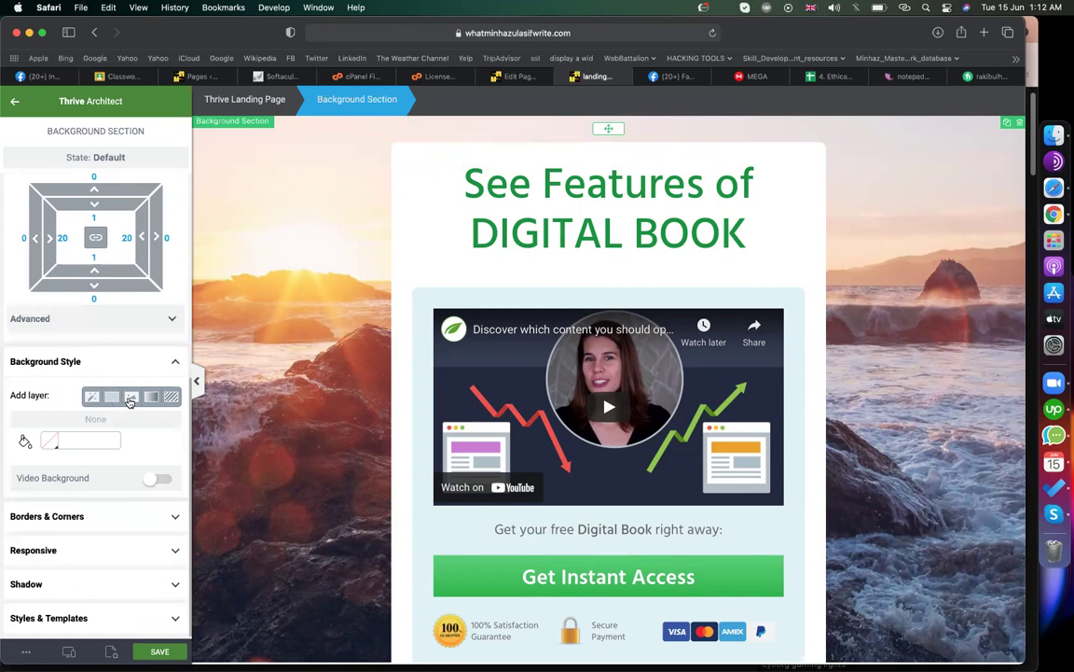
pyautogui.click(130, 402)
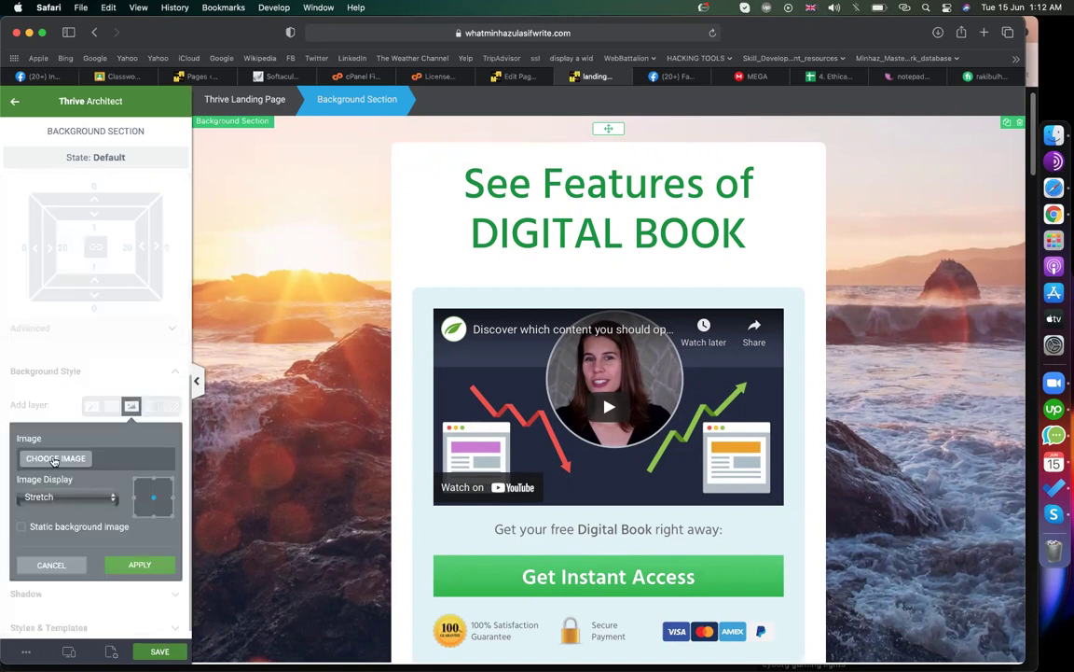
pyautogui.click(13, 103)
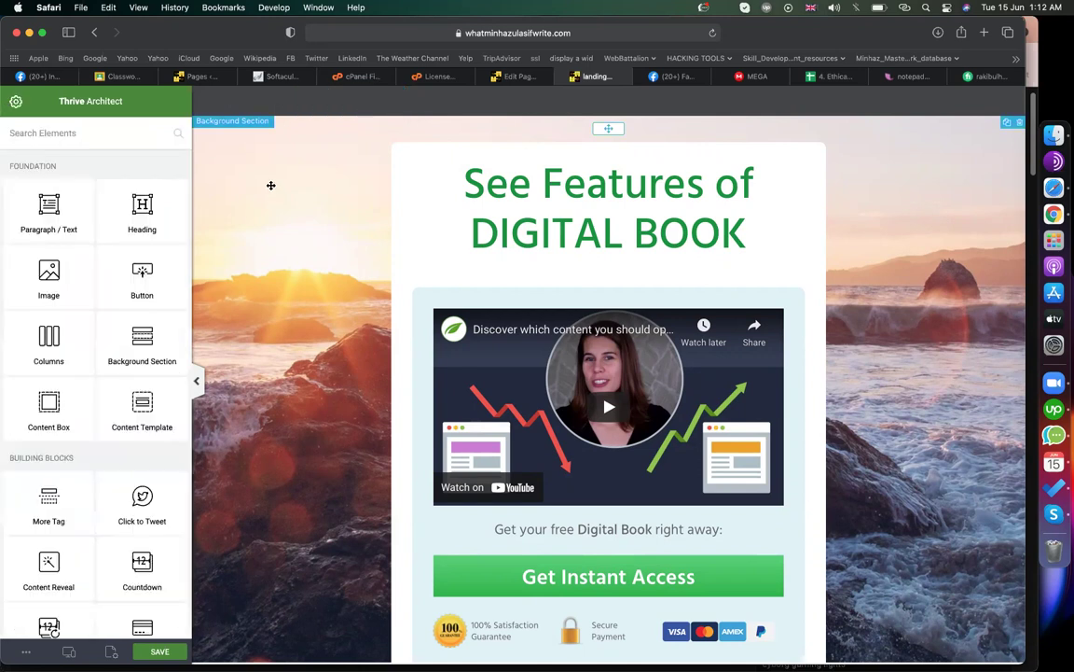
pyautogui.click(271, 185)
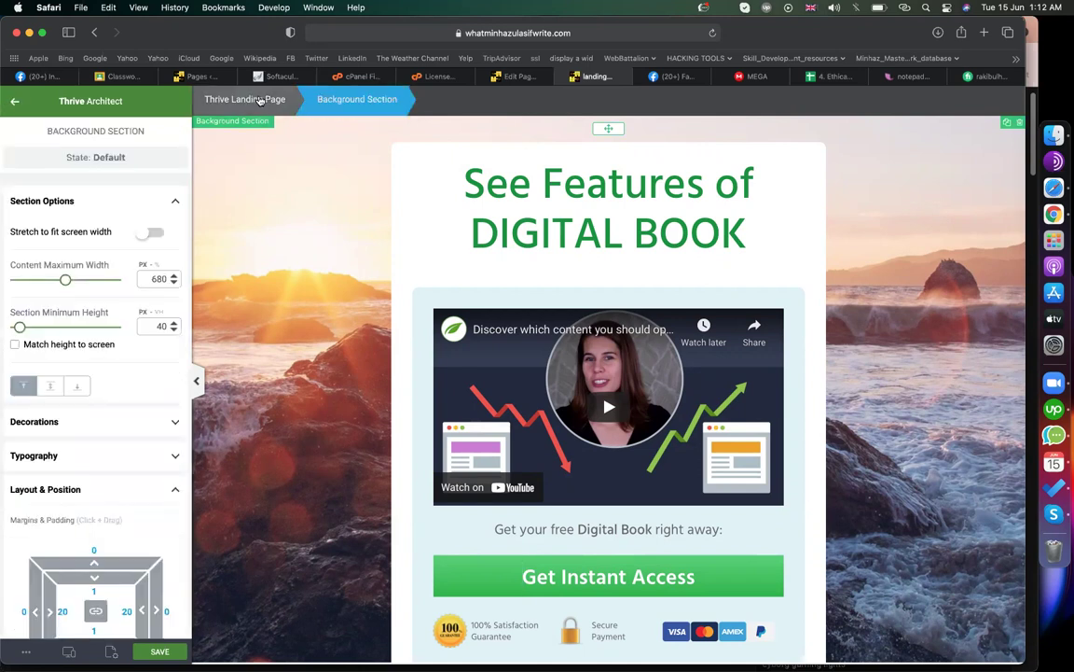
# - Switch to the Thrive Landing Page settings and open its background image layer
pyautogui.click(246, 99)
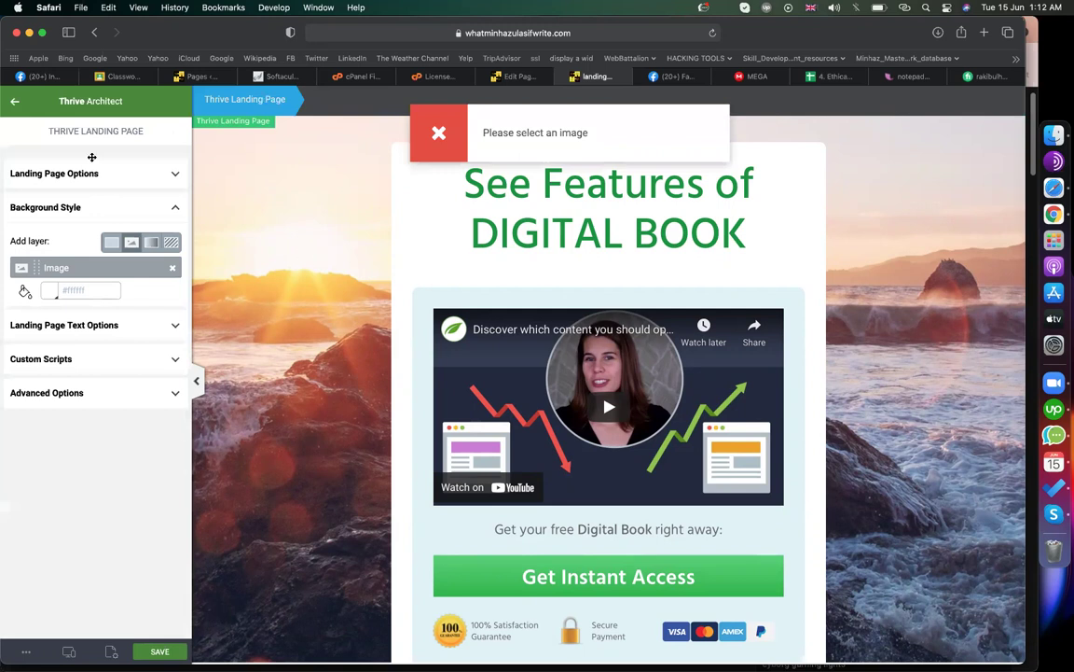
pyautogui.click(234, 140)
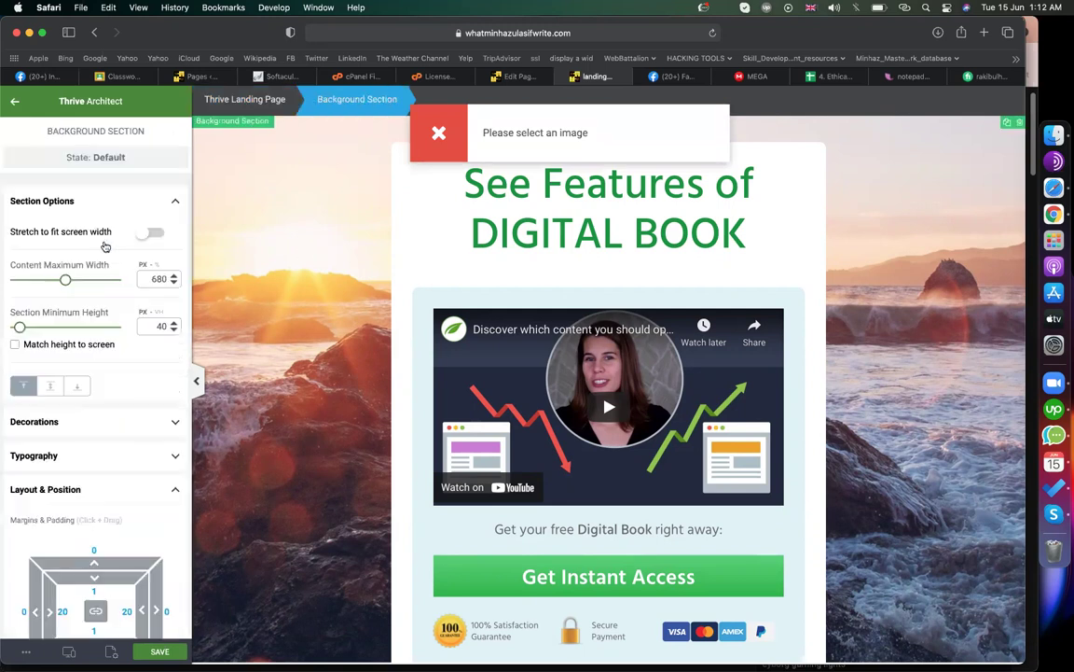
pyautogui.click(234, 100)
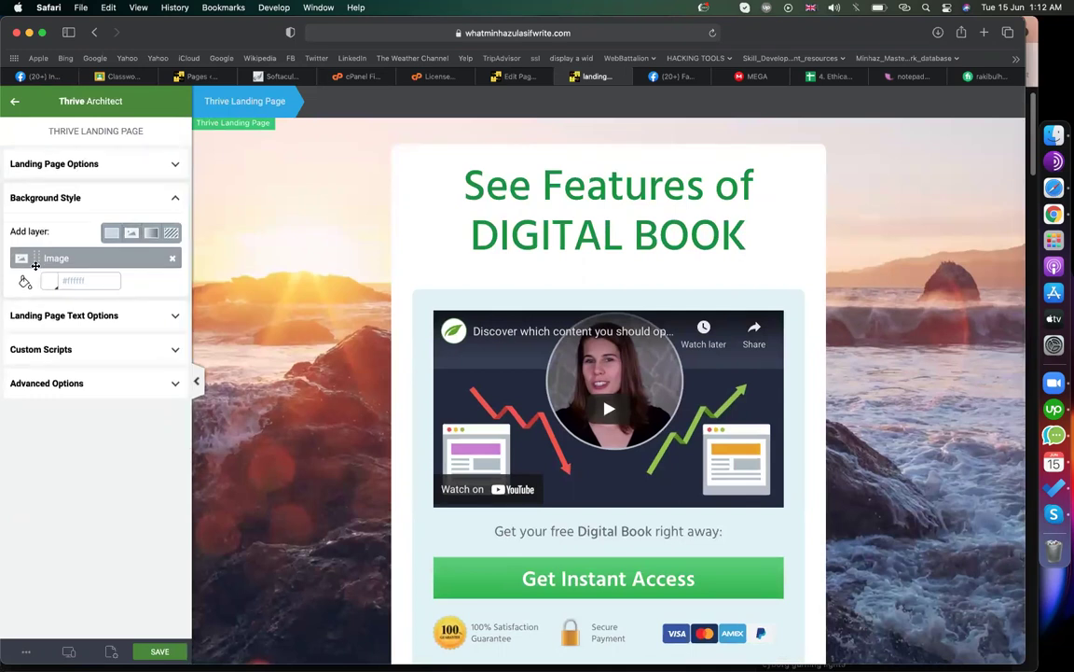
pyautogui.click(37, 267)
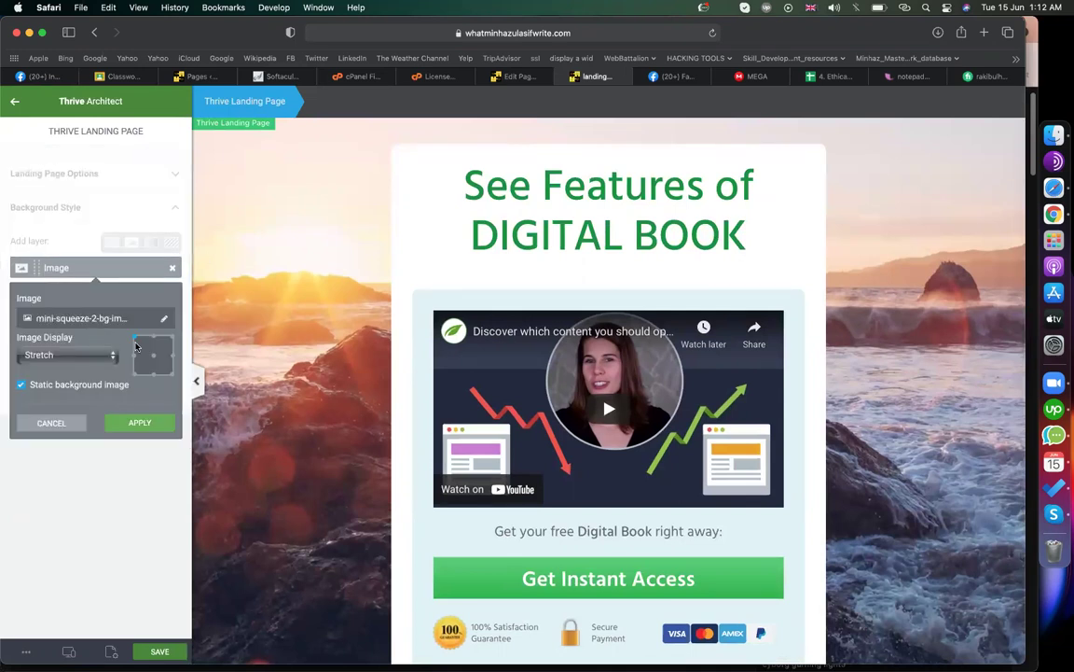
# - Preview Default and Repeat/tile image display, then apply Stretch to the background image
pyautogui.click(71, 359)
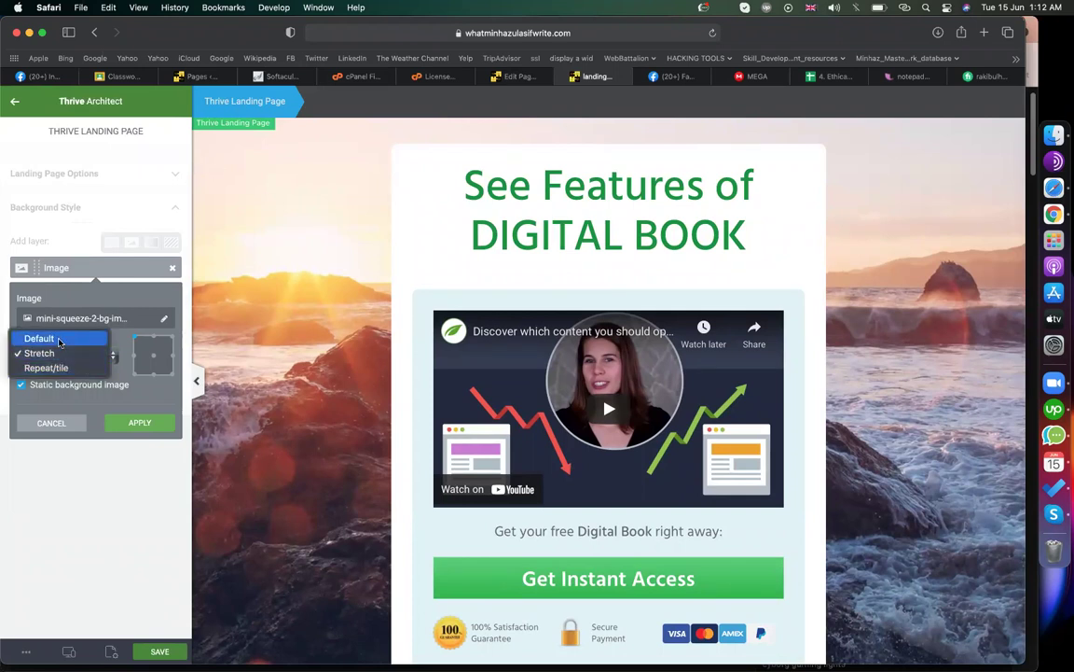
pyautogui.click(59, 339)
pyautogui.click(71, 359)
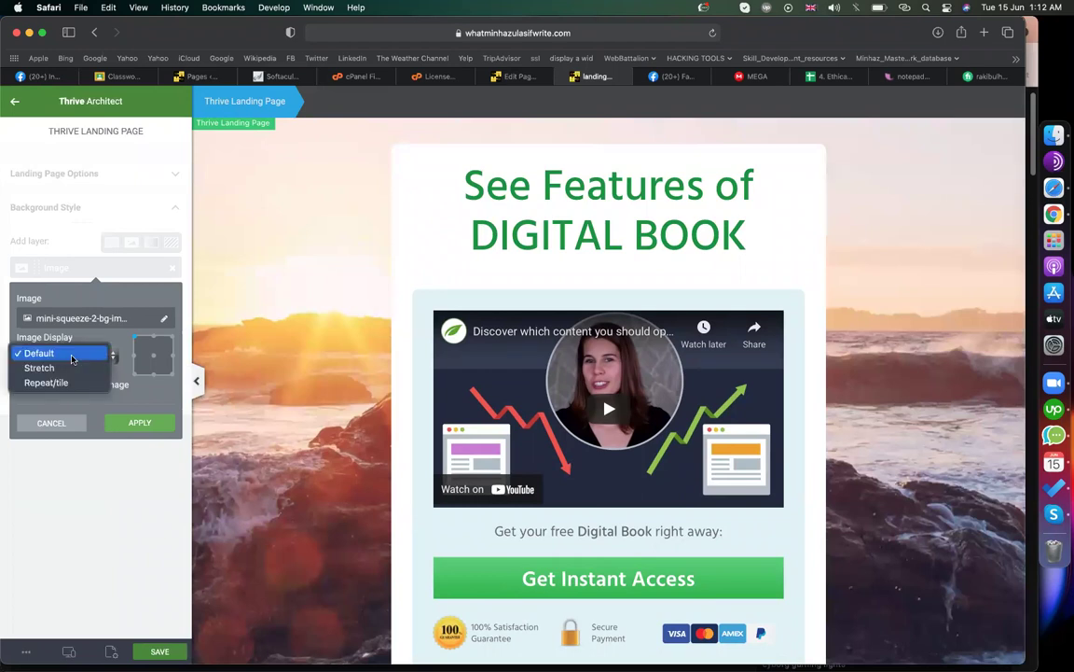
pyautogui.click(60, 382)
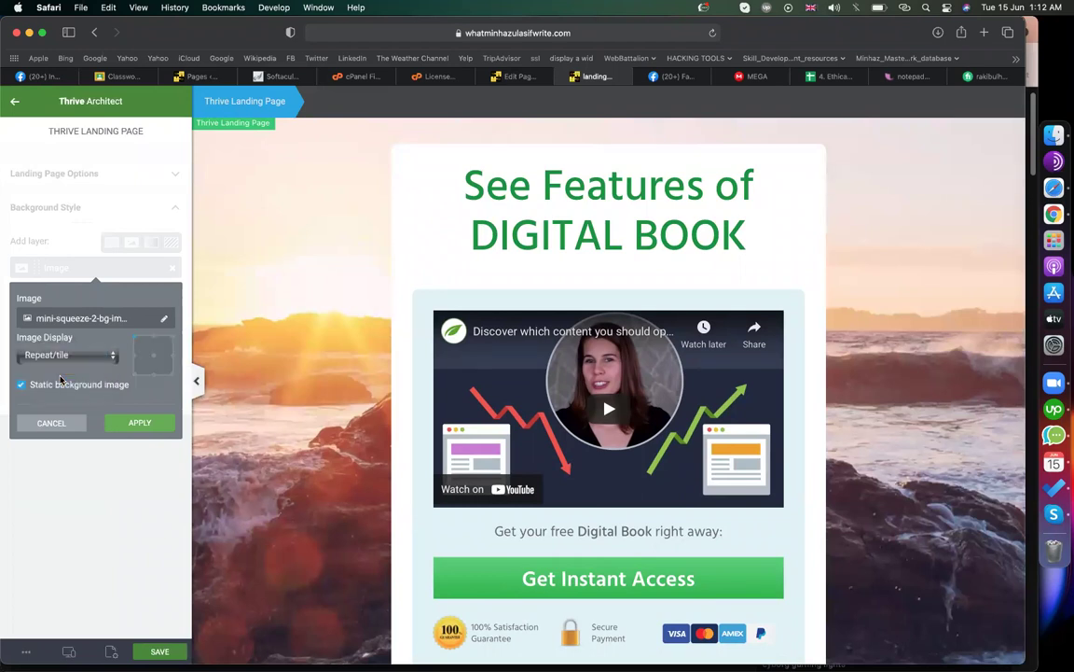
pyautogui.click(58, 355)
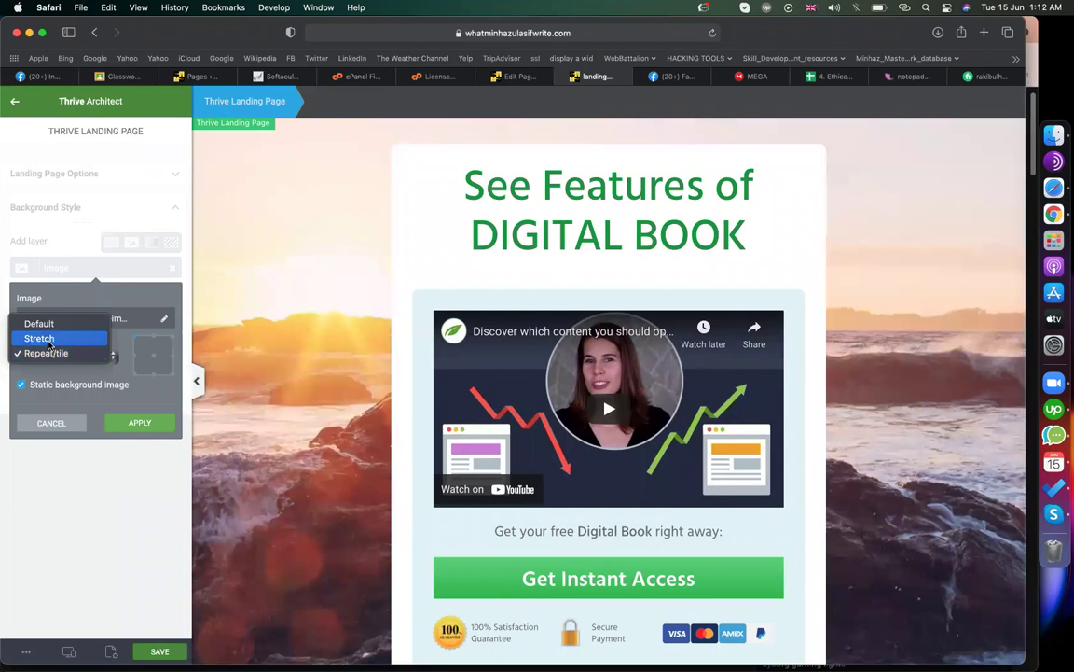
pyautogui.click(48, 338)
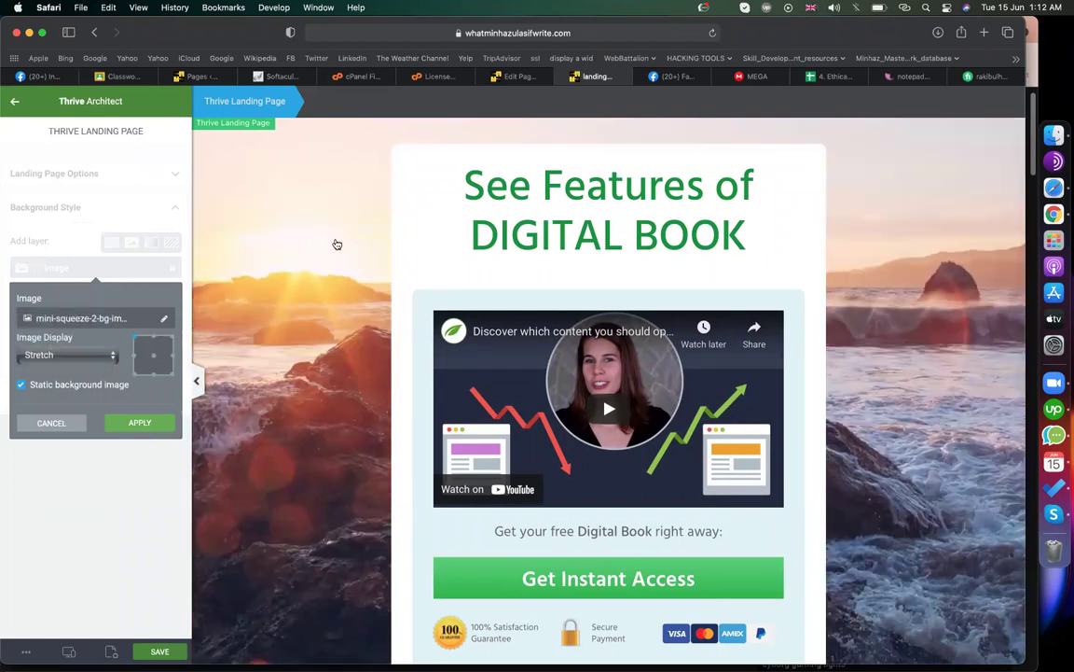
pyautogui.click(125, 431)
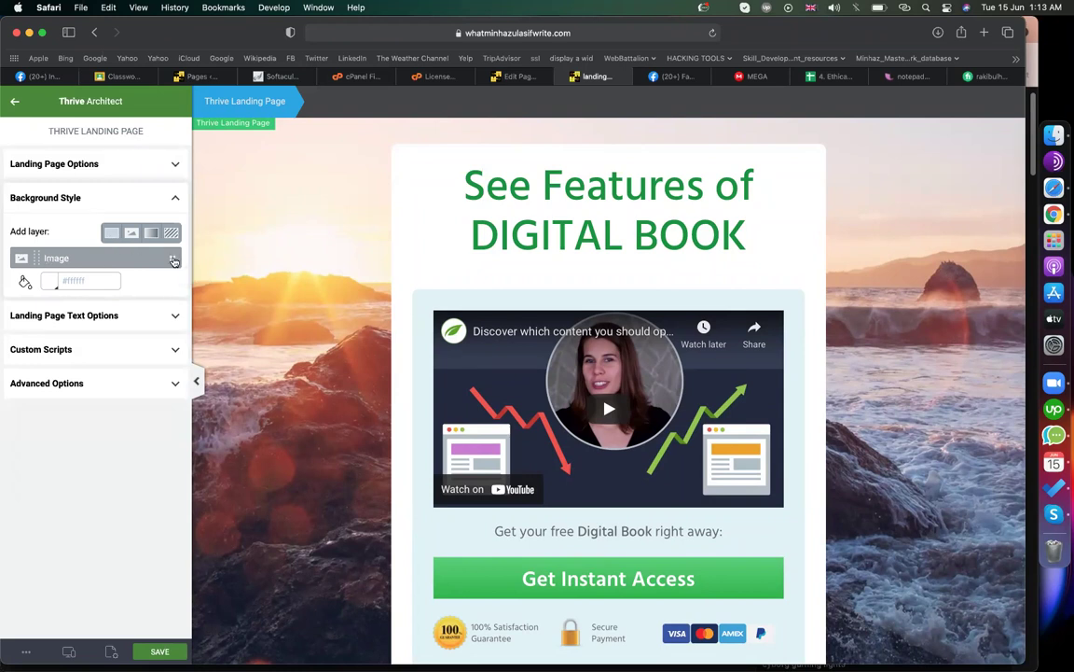
# - Remove the background image layer, try a solid red background, then discard it
pyautogui.click(172, 261)
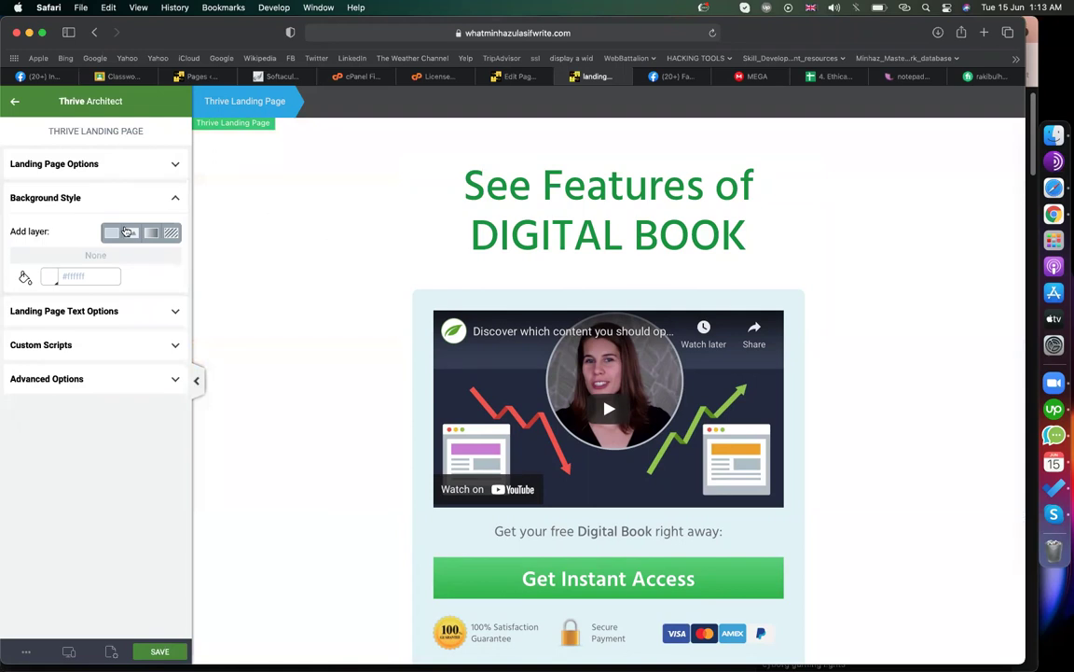
pyautogui.click(113, 232)
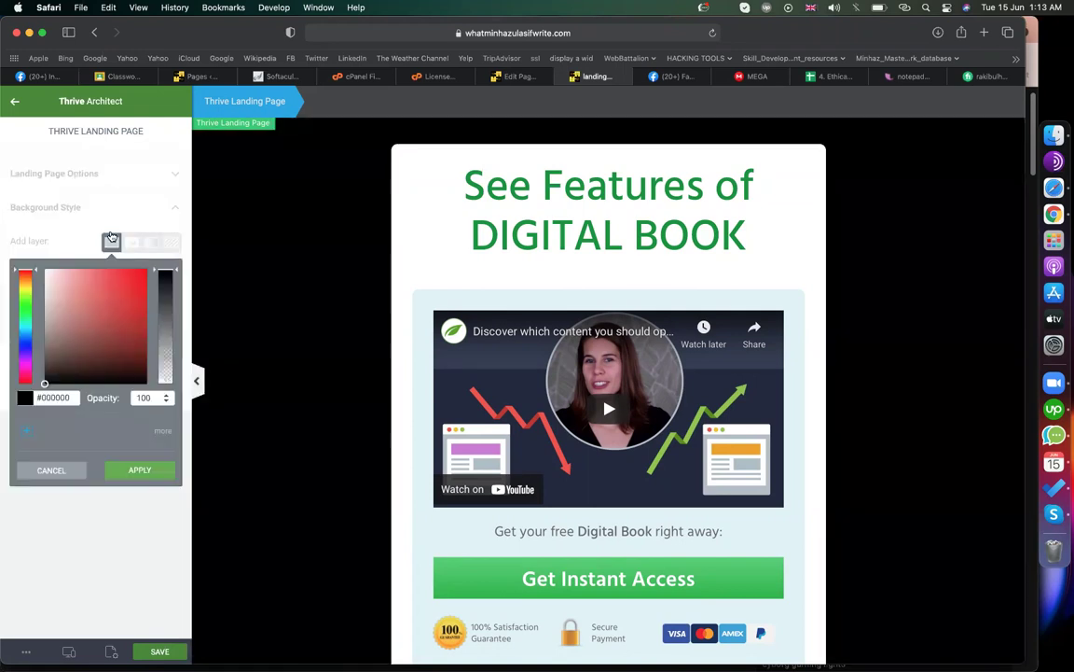
pyautogui.click(61, 302)
pyautogui.click(126, 298)
pyautogui.click(130, 360)
pyautogui.click(110, 329)
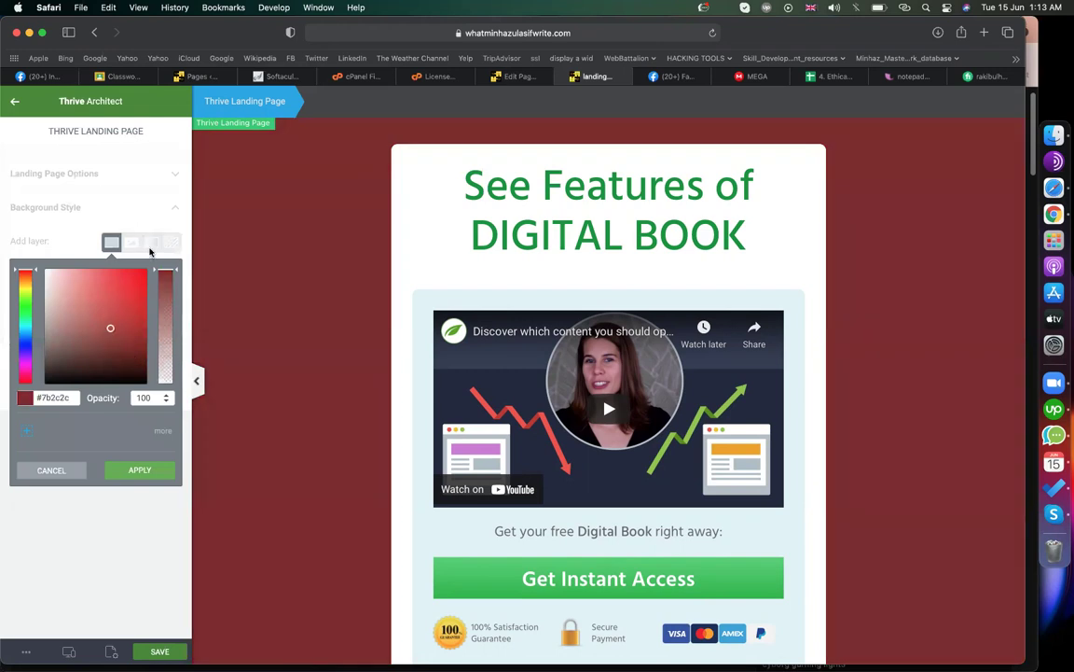
pyautogui.click(67, 471)
# - Add a radial gradient background layer with a light cyan #94e9f6 first stop
pyautogui.click(151, 234)
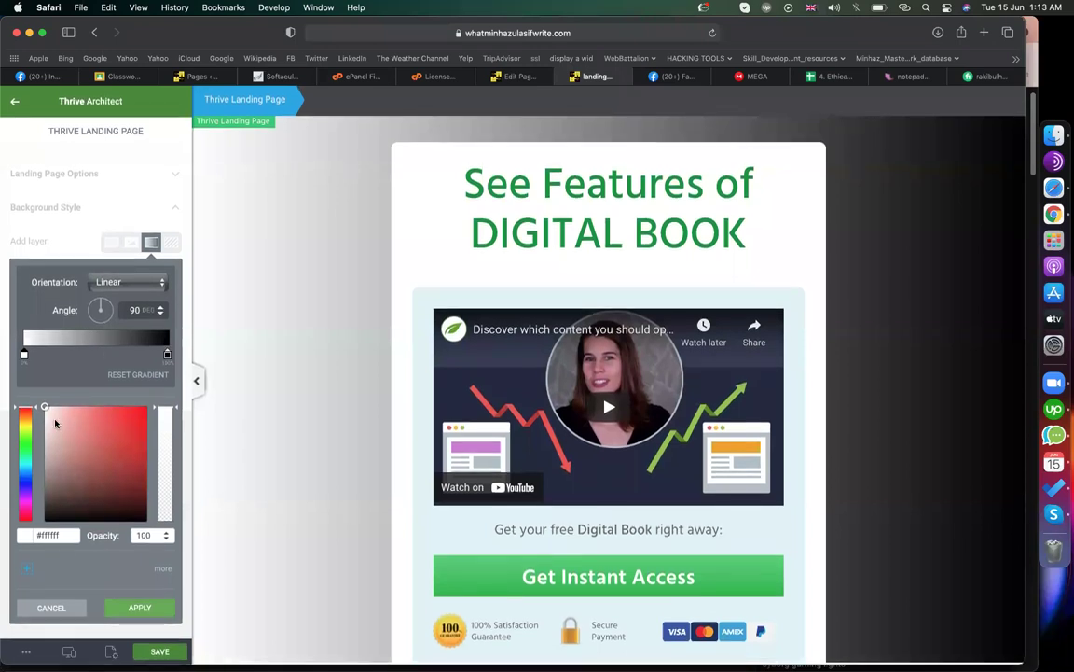
pyautogui.click(25, 434)
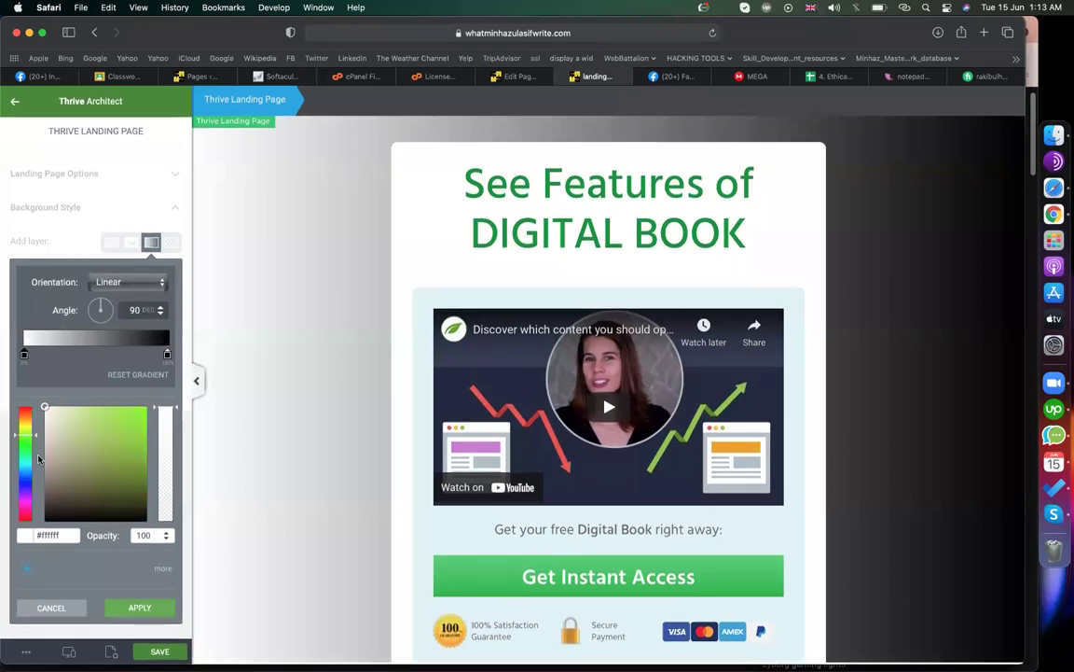
pyautogui.click(25, 465)
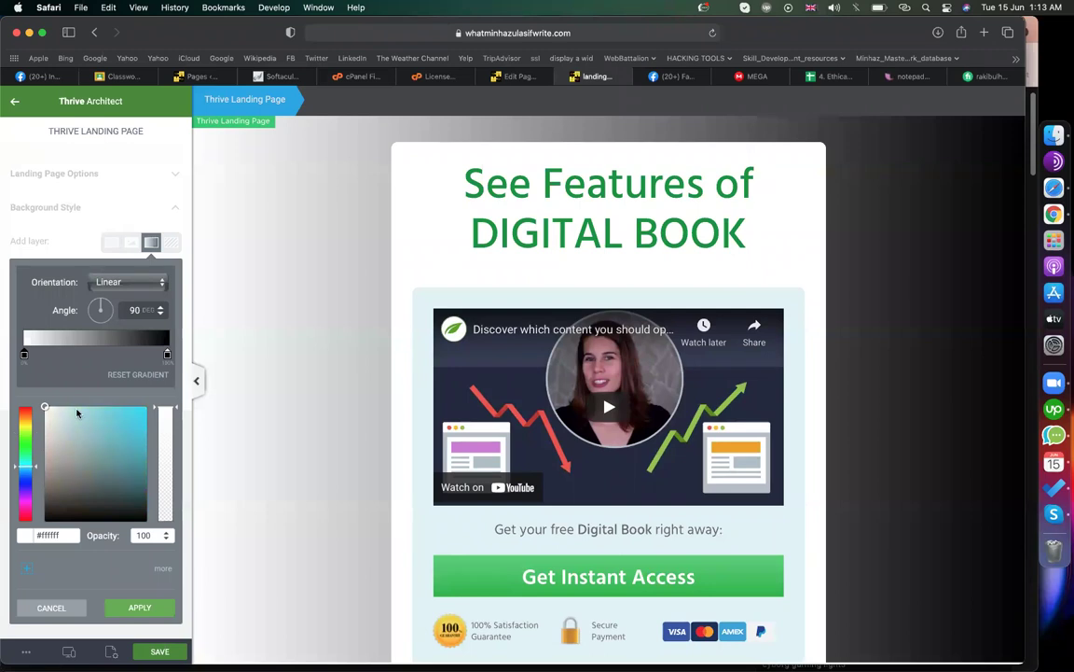
pyautogui.click(84, 411)
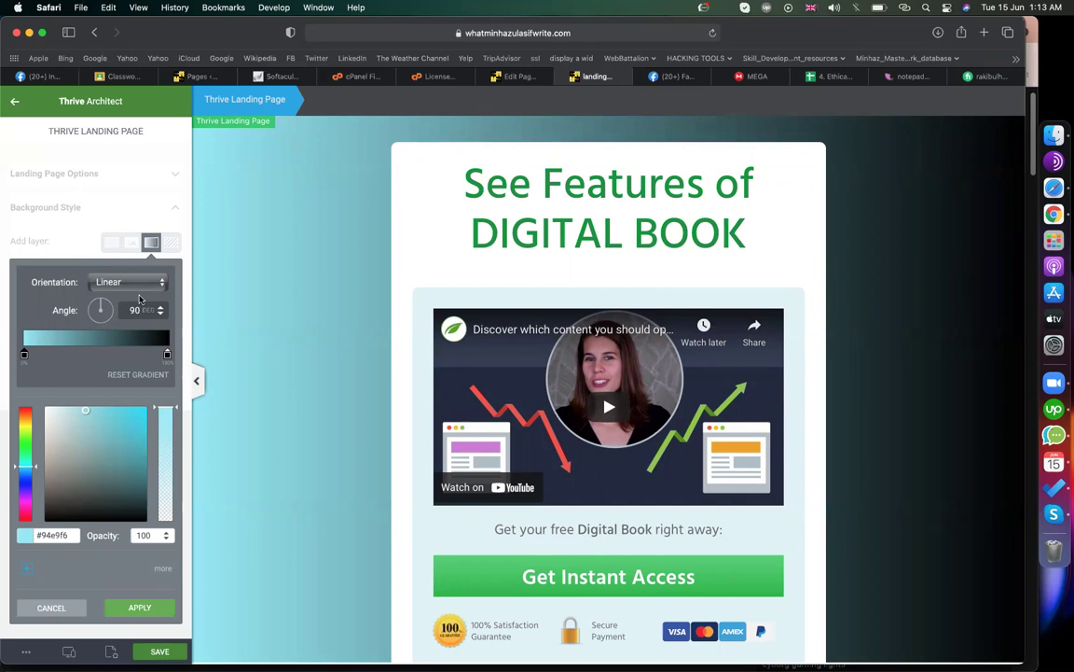
pyautogui.moveTo(101, 309)
pyautogui.mouseDown()
pyautogui.moveTo(93, 316)
pyautogui.moveTo(107, 331)
pyautogui.moveTo(101, 308)
pyautogui.moveTo(85, 306)
pyautogui.moveTo(97, 295)
pyautogui.moveTo(89, 322)
pyautogui.moveTo(93, 301)
pyautogui.mouseUp()
pyautogui.click(130, 282)
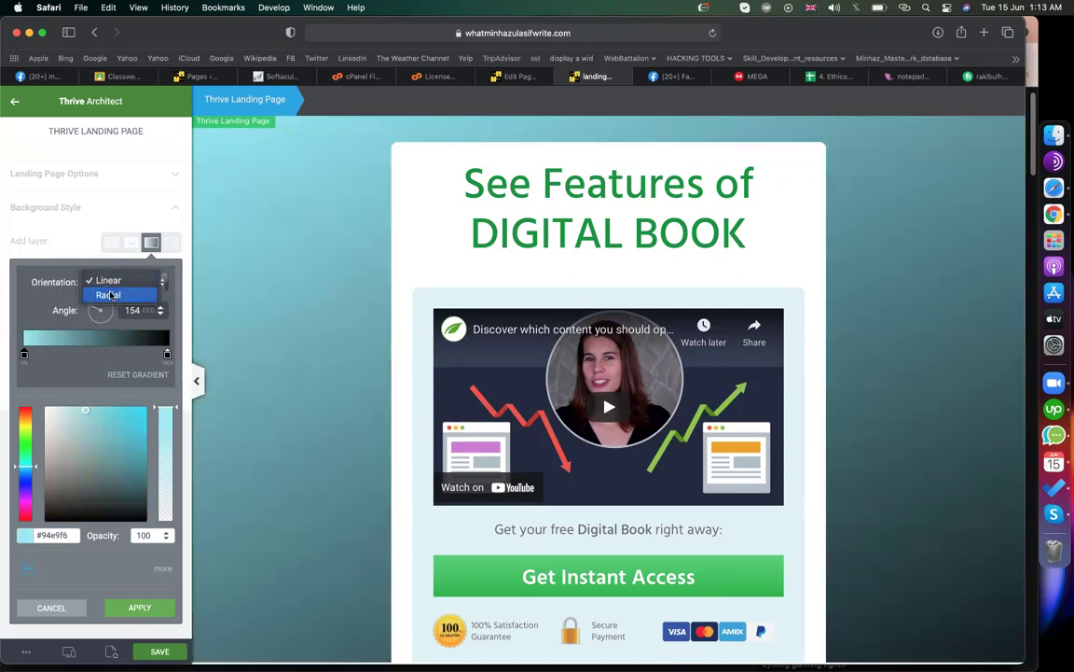
pyautogui.click(109, 295)
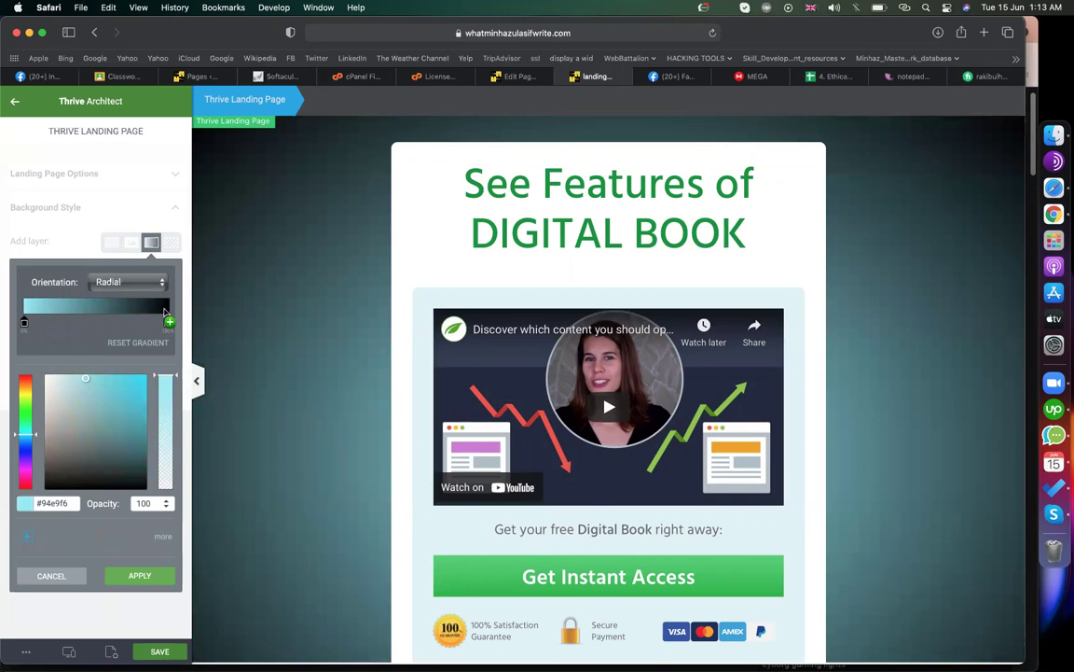
# - Set the gradient's end stop to dark teal #22565f, apply it, and save the page
pyautogui.click(167, 322)
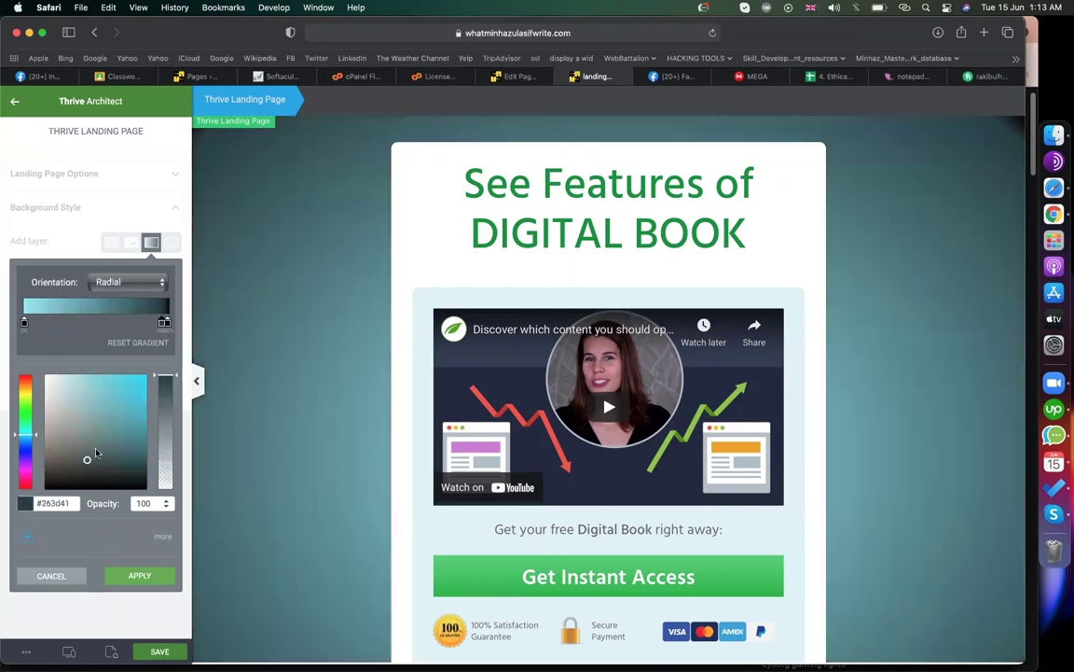
pyautogui.moveTo(87, 463)
pyautogui.mouseDown()
pyautogui.moveTo(126, 345)
pyautogui.moveTo(110, 449)
pyautogui.mouseUp()
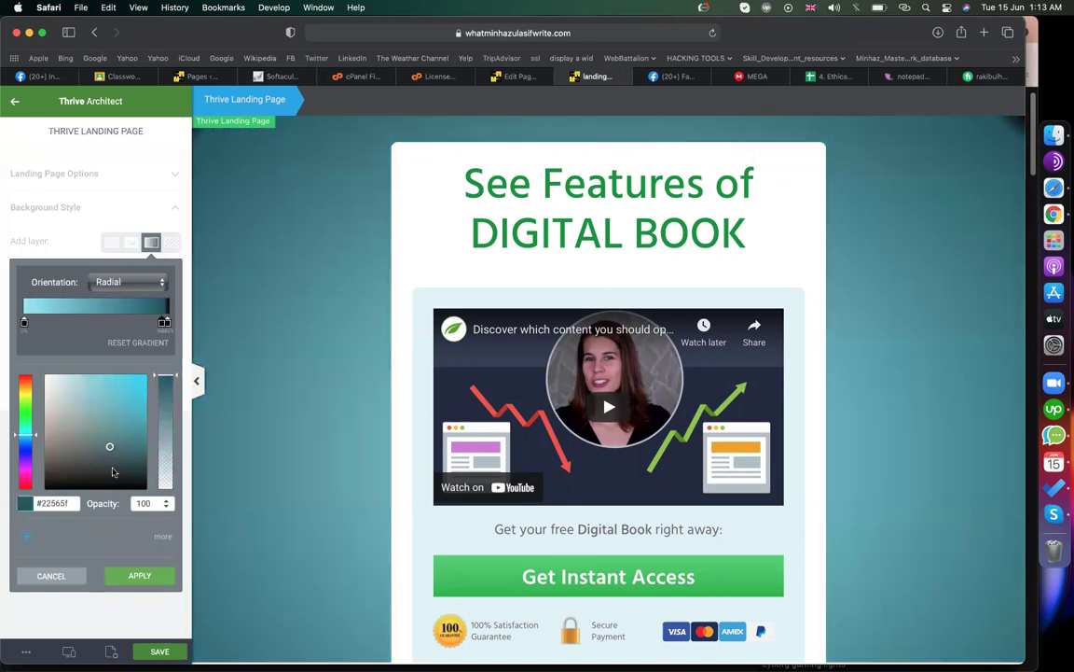
pyautogui.click(140, 576)
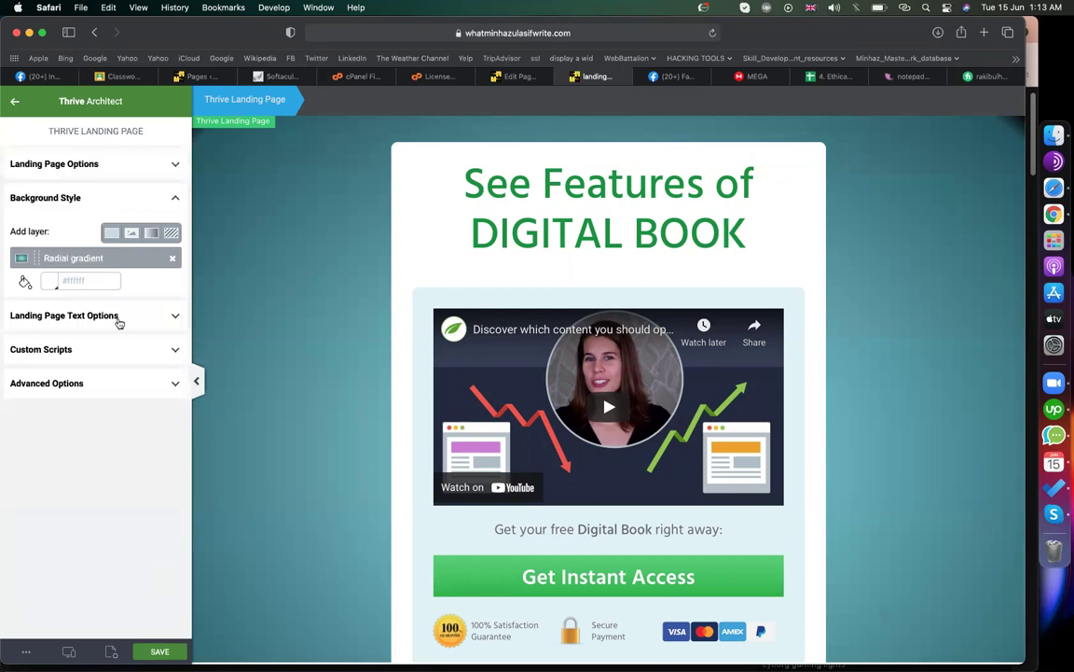
pyautogui.click(157, 651)
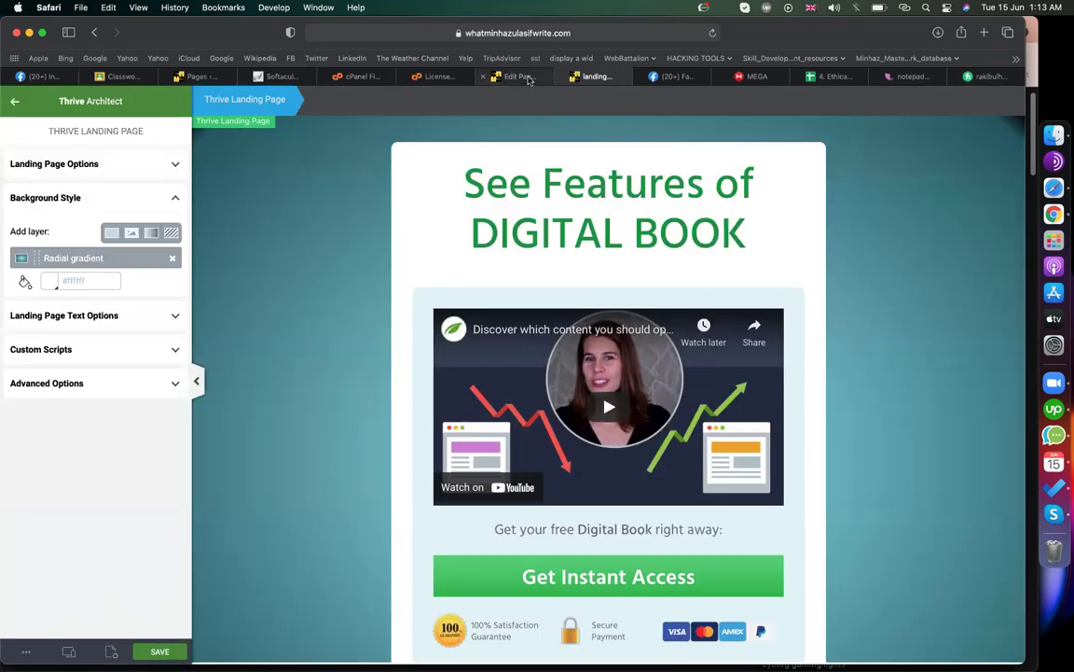
# - Add a new WordPress page titled 'lead', publish it, and edit it in Thrive Architect
pyautogui.click(522, 77)
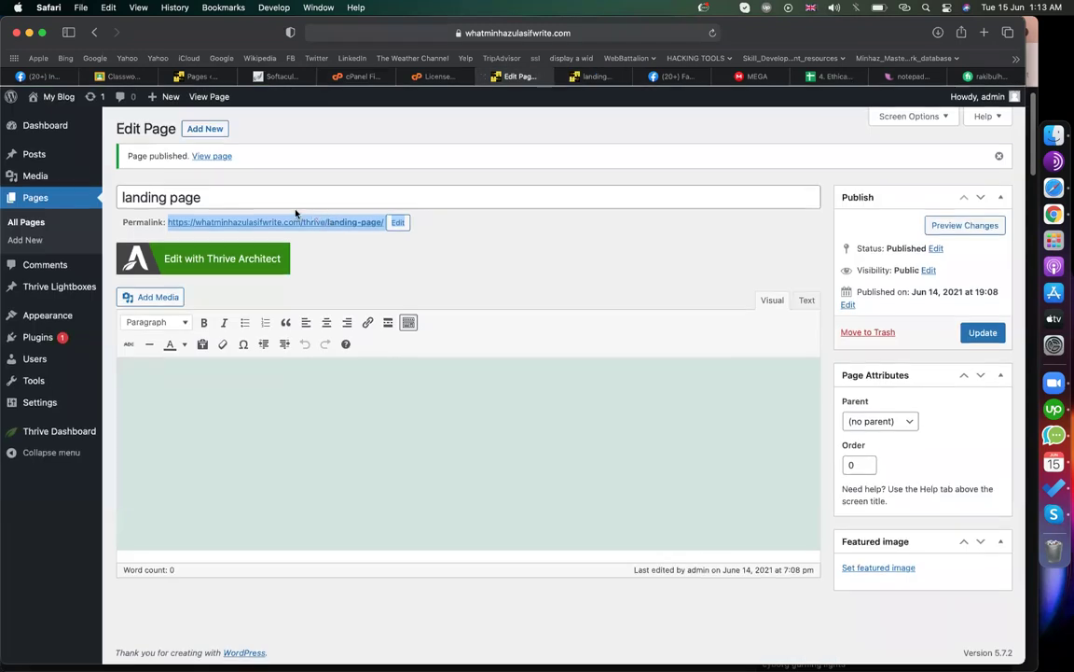
pyautogui.click(202, 128)
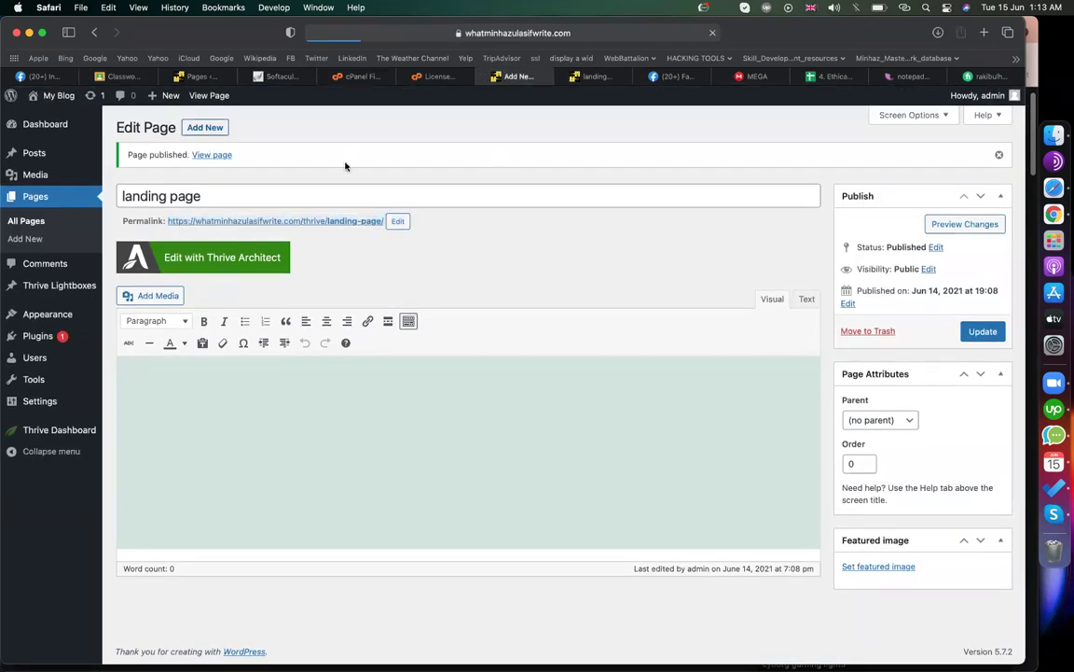
pyautogui.write('lead')
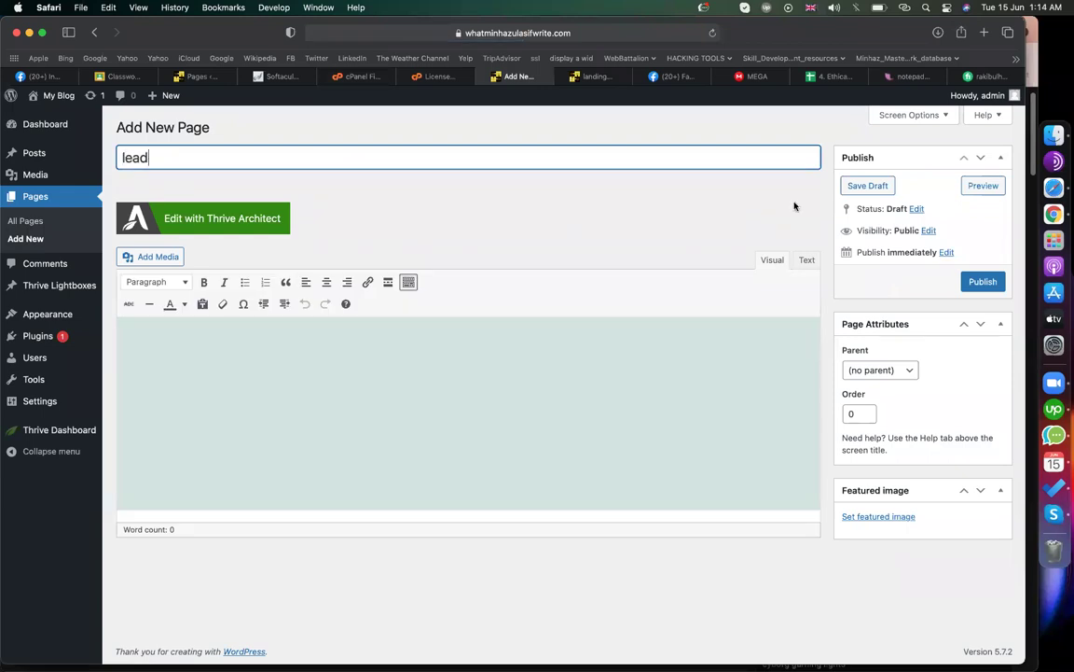
pyautogui.click(980, 283)
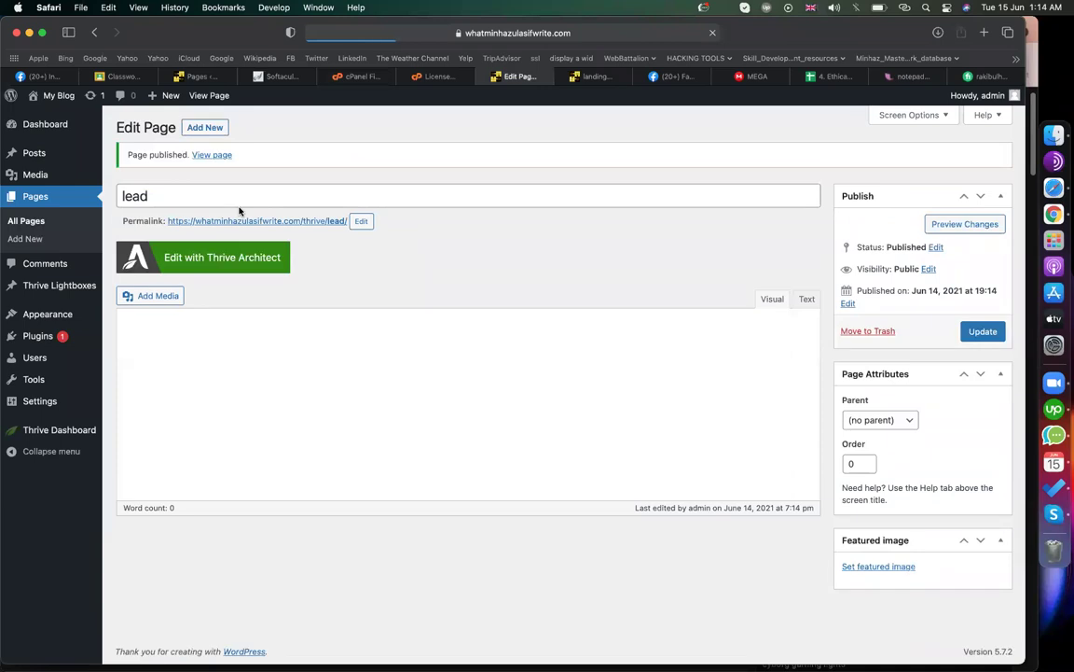
pyautogui.click(224, 260)
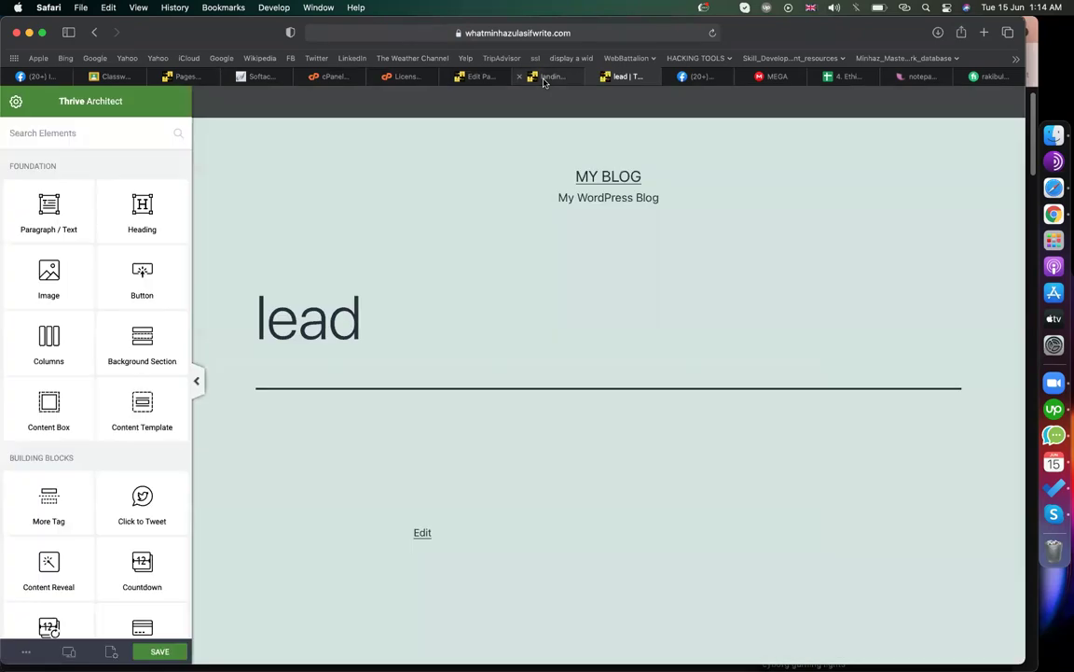
pyautogui.click(545, 78)
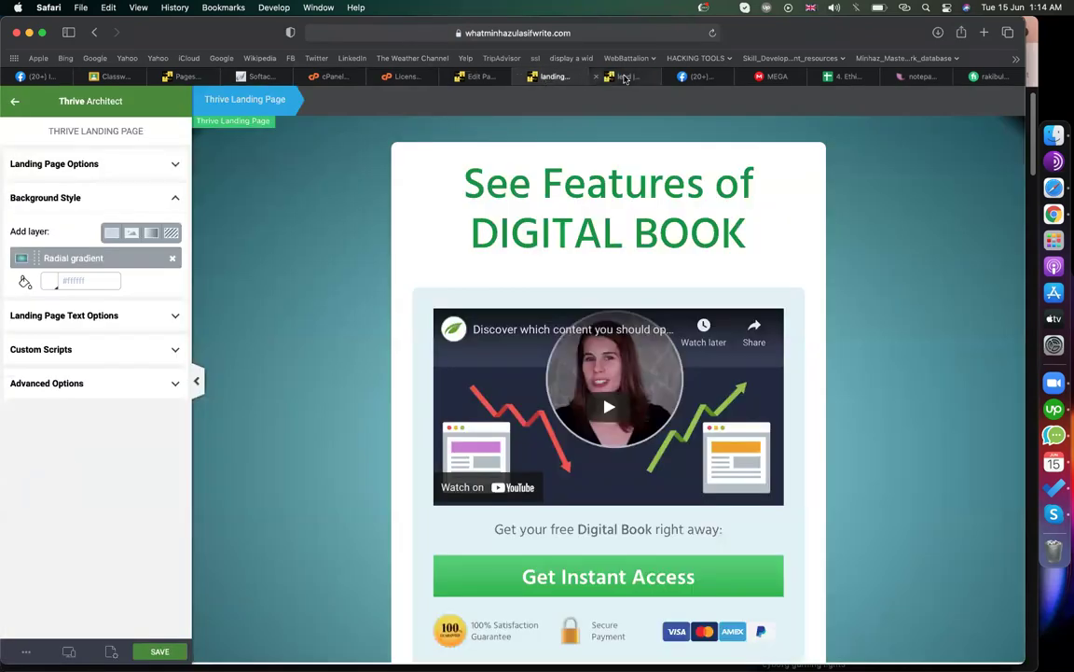
pyautogui.click(624, 77)
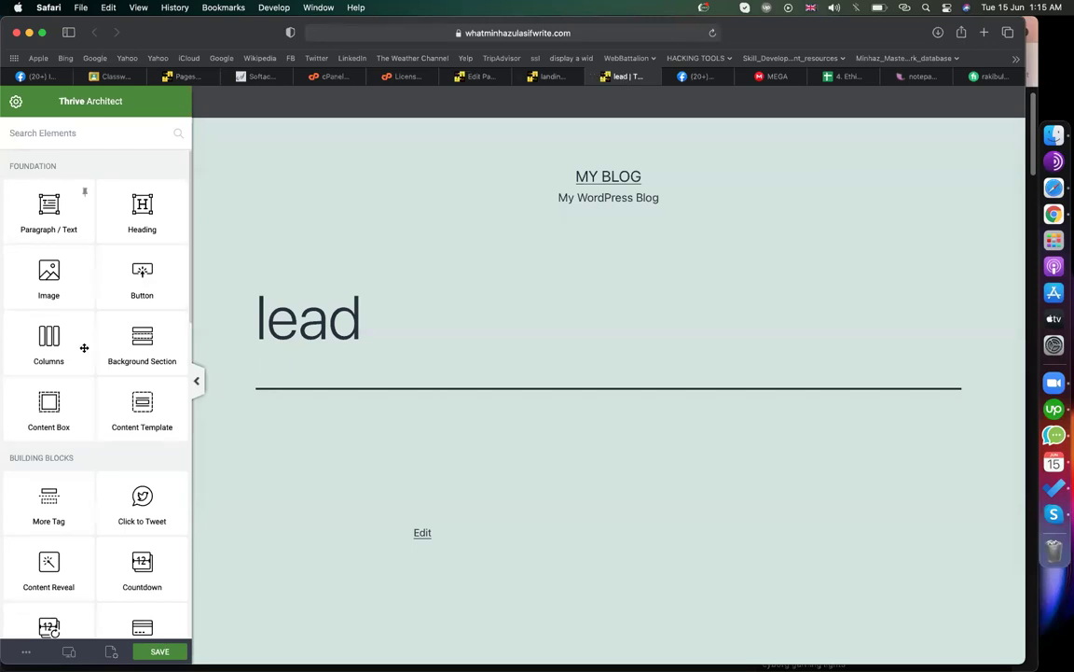
# - Apply the Mini Squeeze 2 'Lead Generation 3' landing page template to the lead page
pyautogui.click(111, 651)
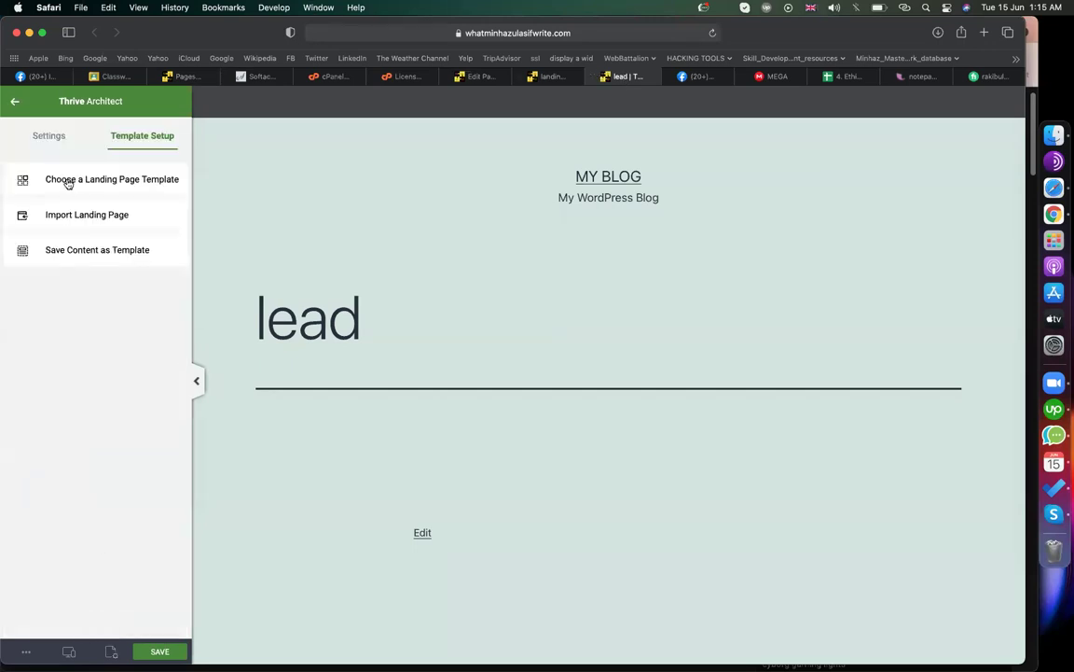
pyautogui.click(67, 182)
pyautogui.scroll(-5, 653, 415)
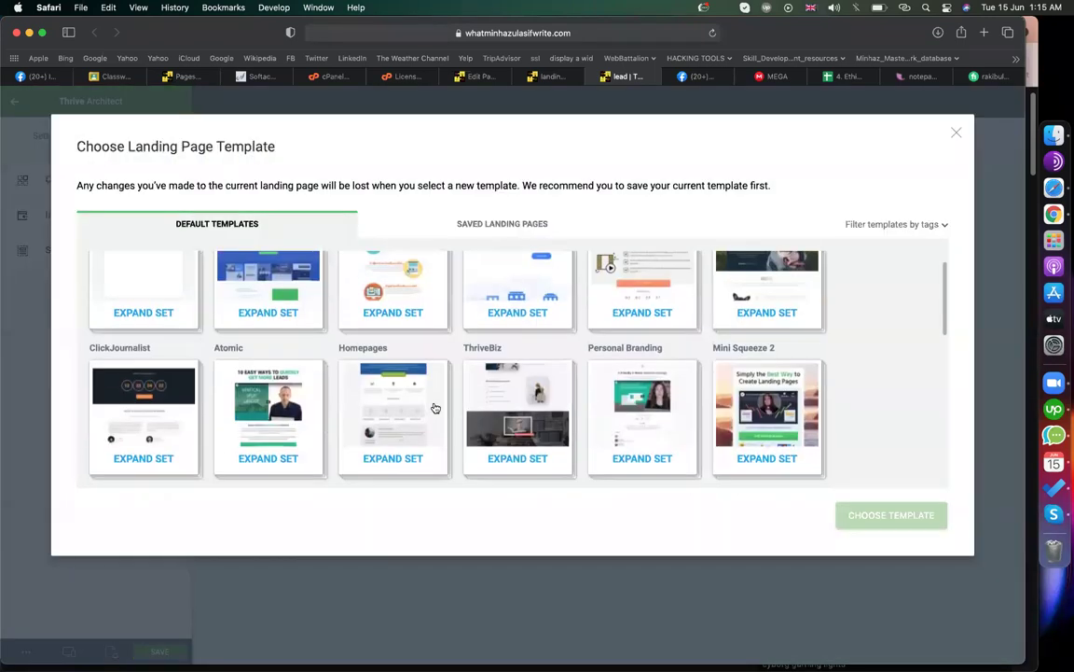
pyautogui.click(753, 396)
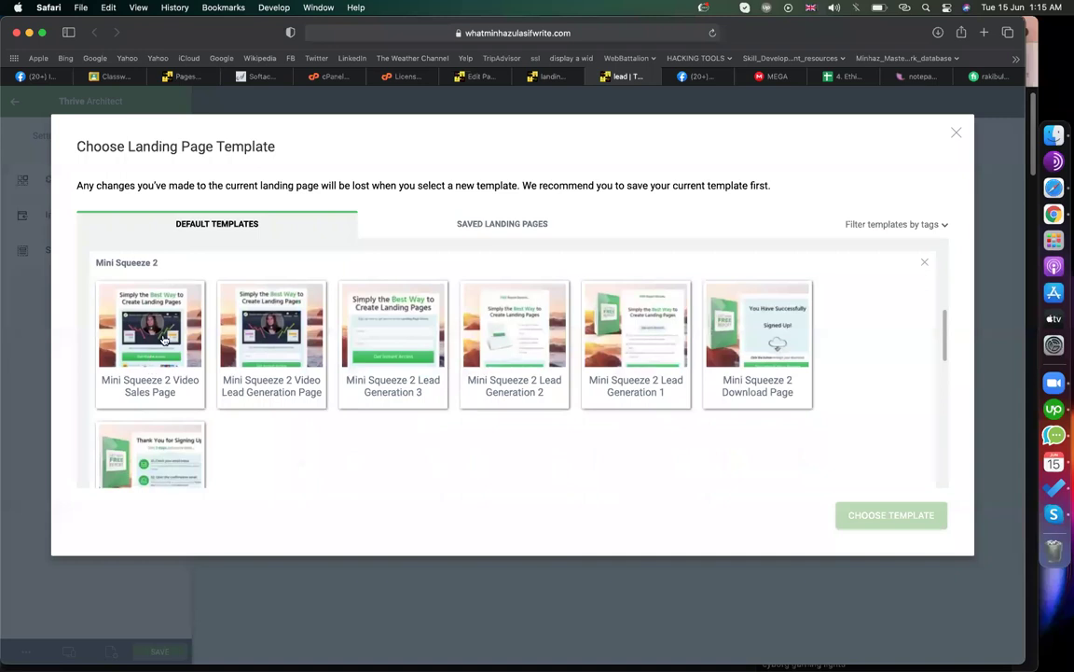
pyautogui.click(400, 345)
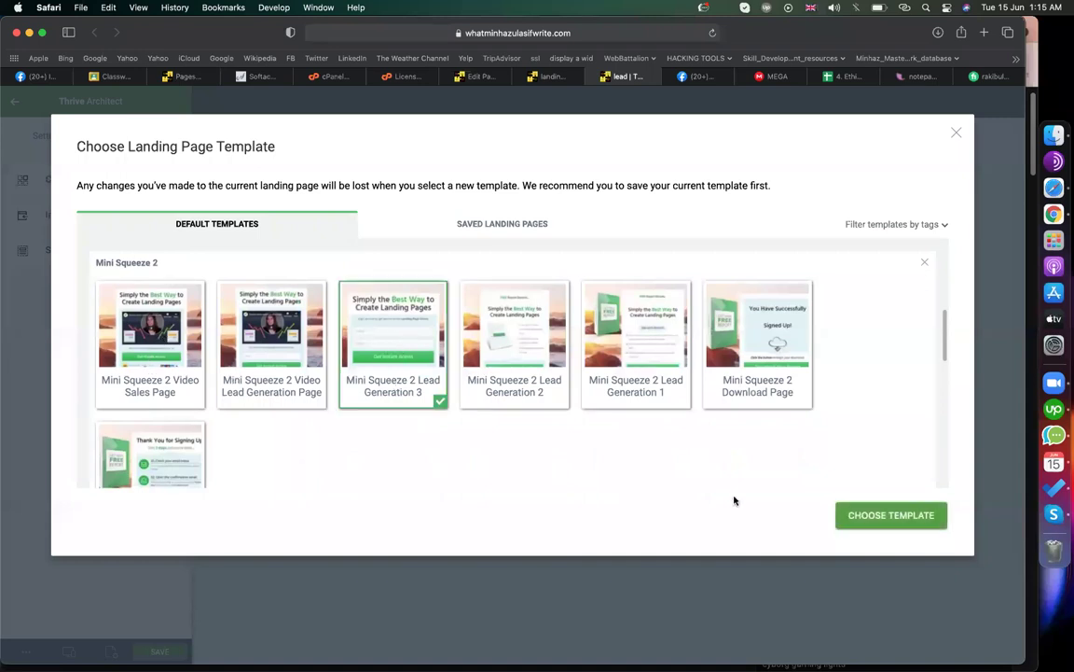
pyautogui.click(877, 514)
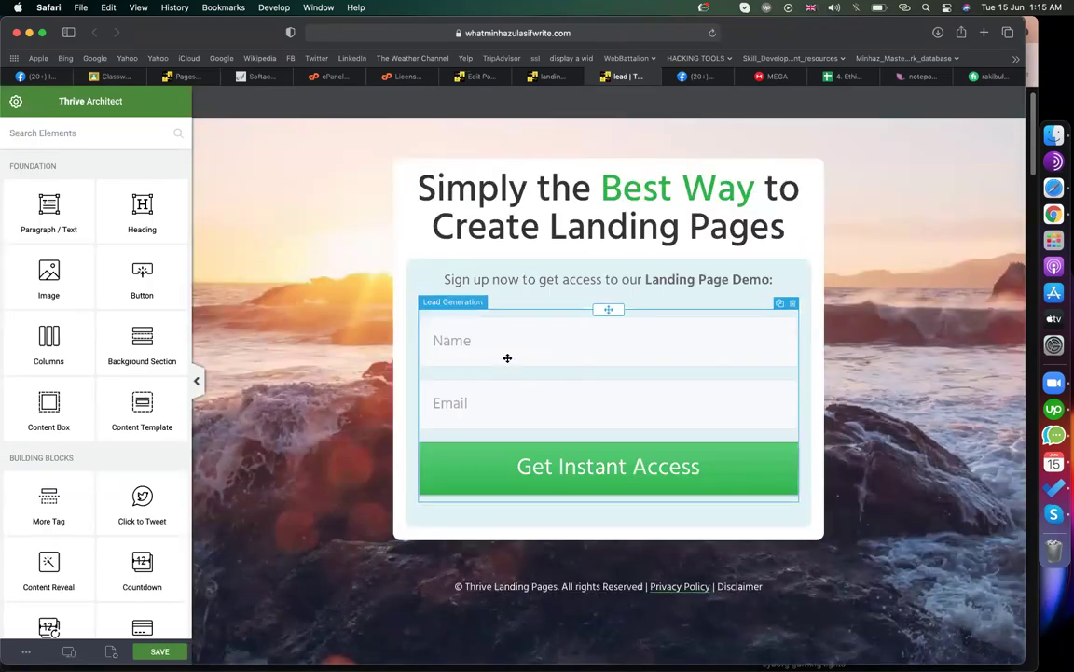
pyautogui.click(579, 464)
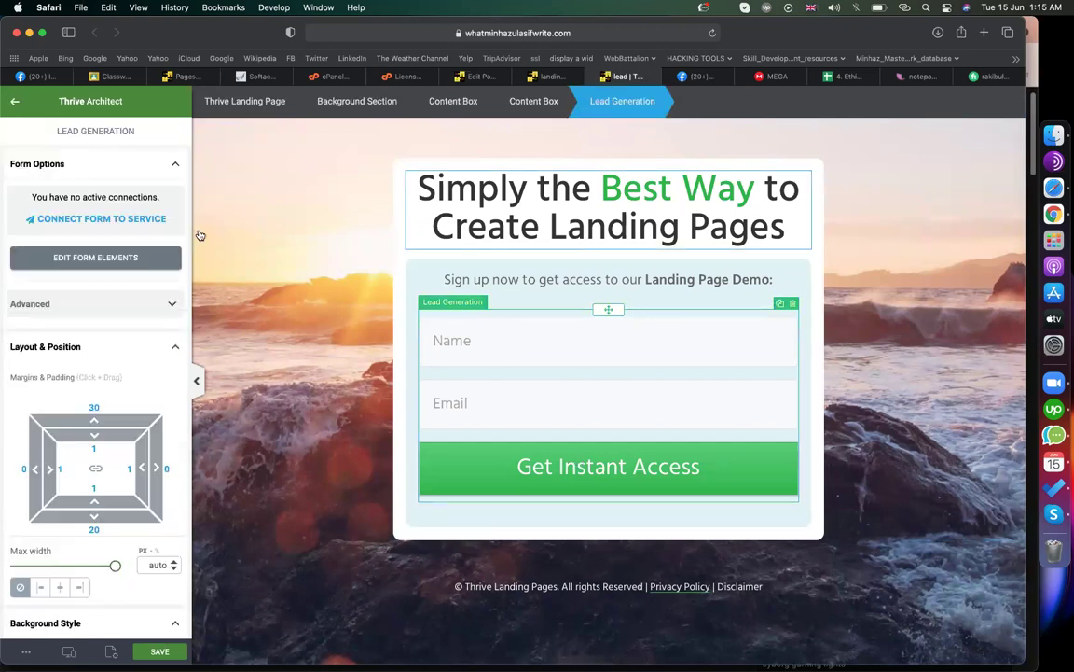
pyautogui.click(149, 220)
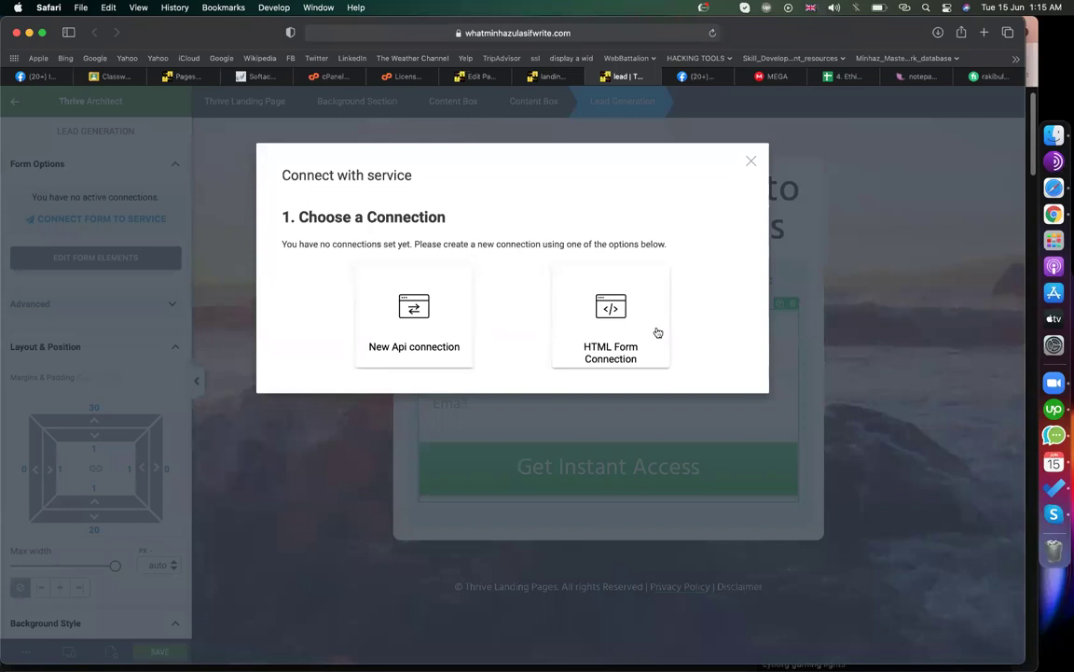
pyautogui.click(751, 161)
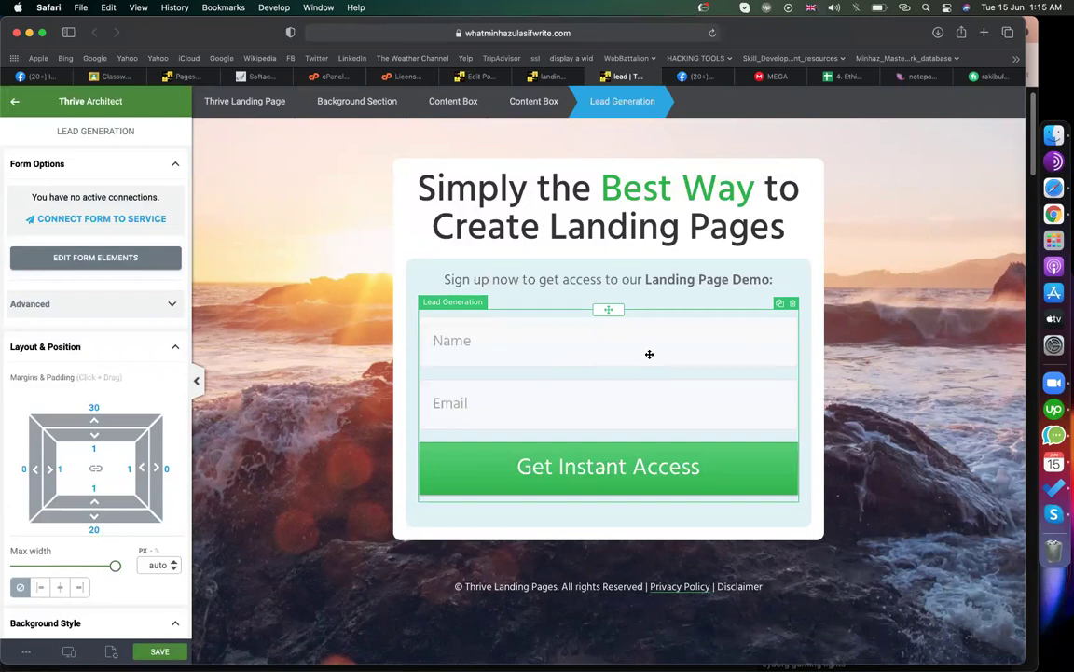
# - Change the headline to 'Fill Up the form and get instant access'
pyautogui.click(607, 193)
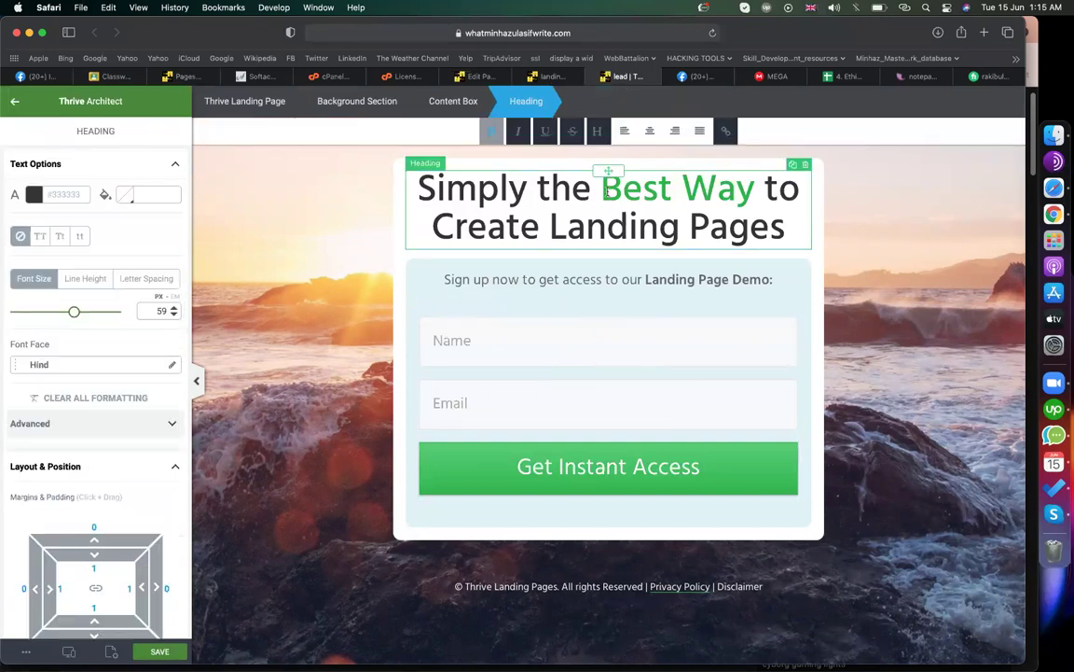
pyautogui.tripleClick(580, 193)
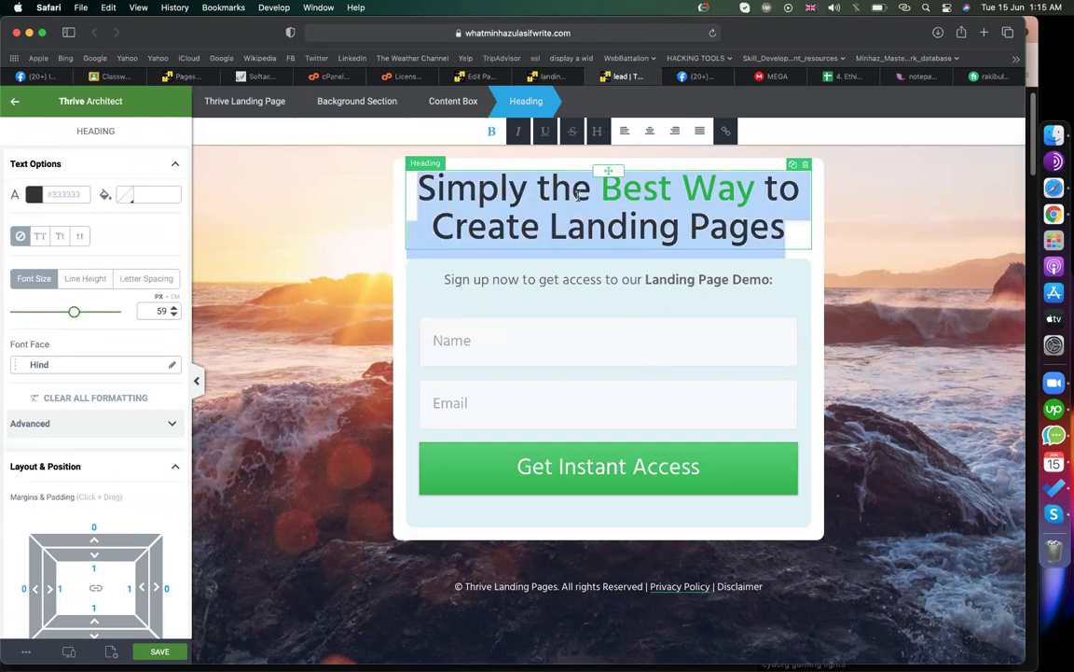
pyautogui.write('Fill')
pyautogui.write('Up the')
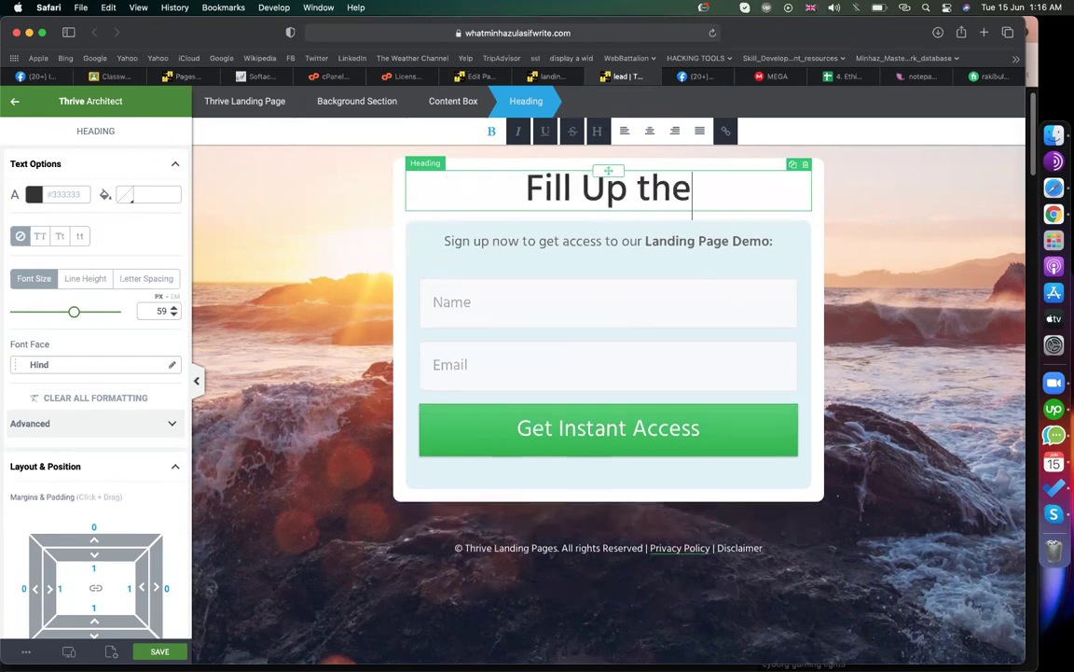
pyautogui.write(' form and get')
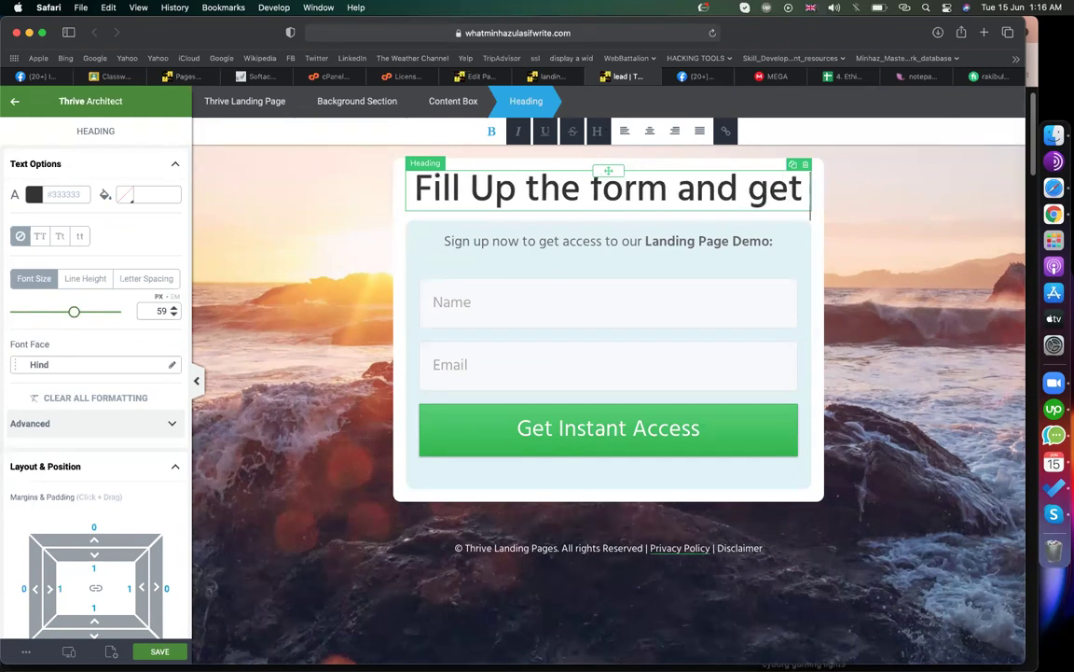
pyautogui.write(' instant access')
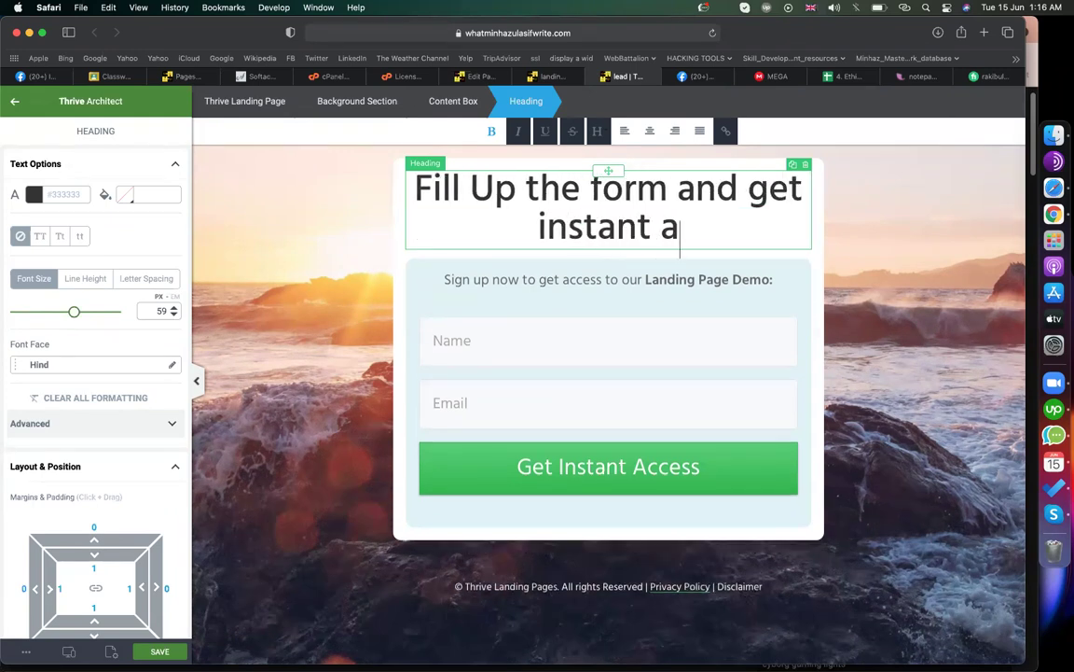
# - Replace 'Landing Page Demo:' in the sign-up line with 'Digital Book'
pyautogui.click(536, 282)
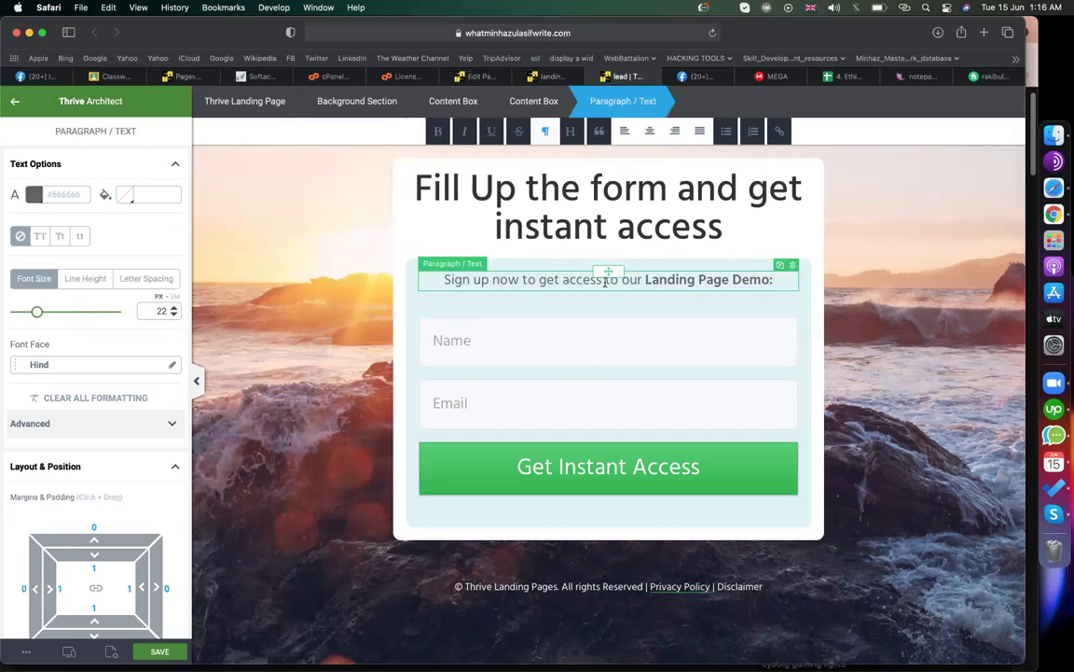
pyautogui.moveTo(645, 279); pyautogui.dragTo(774, 280)
pyautogui.press('BackSpace')
pyautogui.write('D')
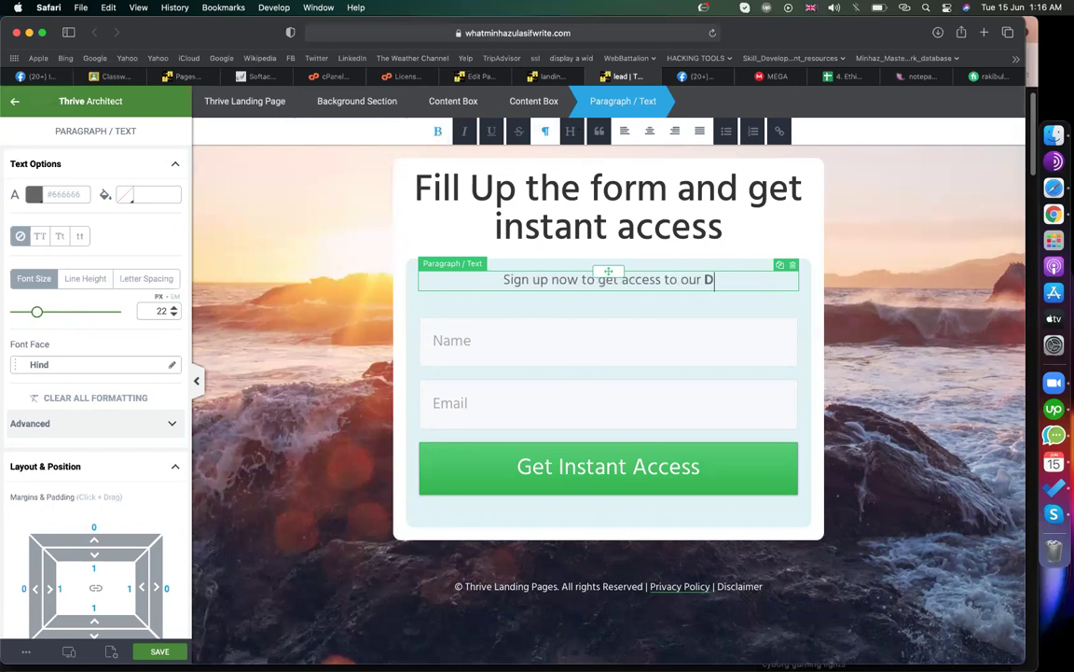
pyautogui.write('igital Book')
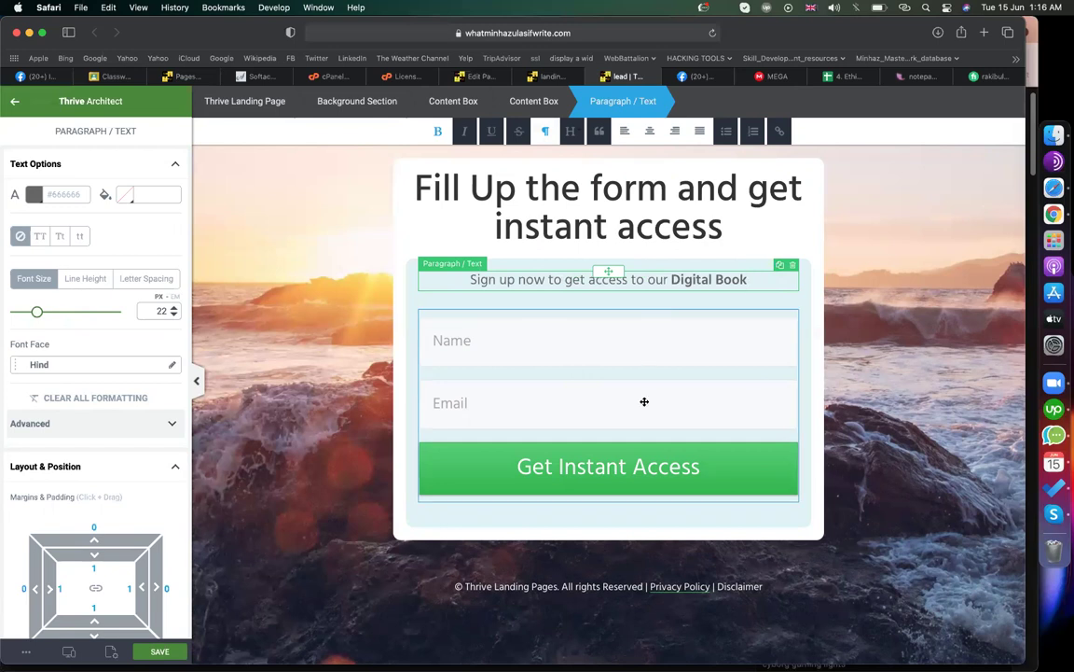
pyautogui.click(499, 379)
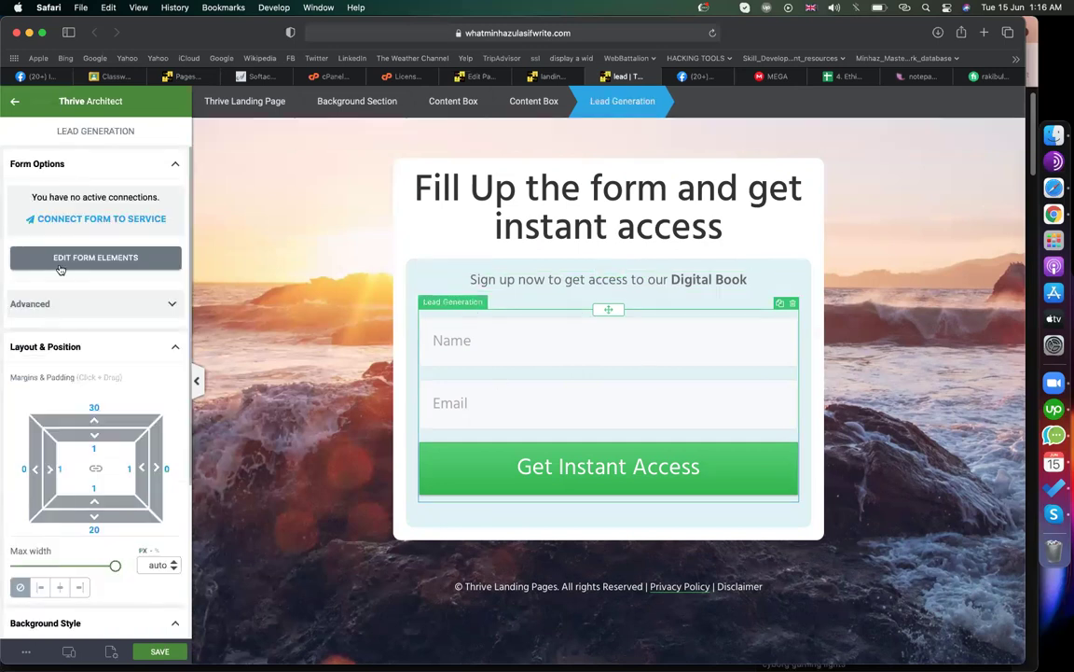
pyautogui.scroll(-5, 54, 242)
pyautogui.scroll(2, 54, 242)
pyautogui.click(79, 189)
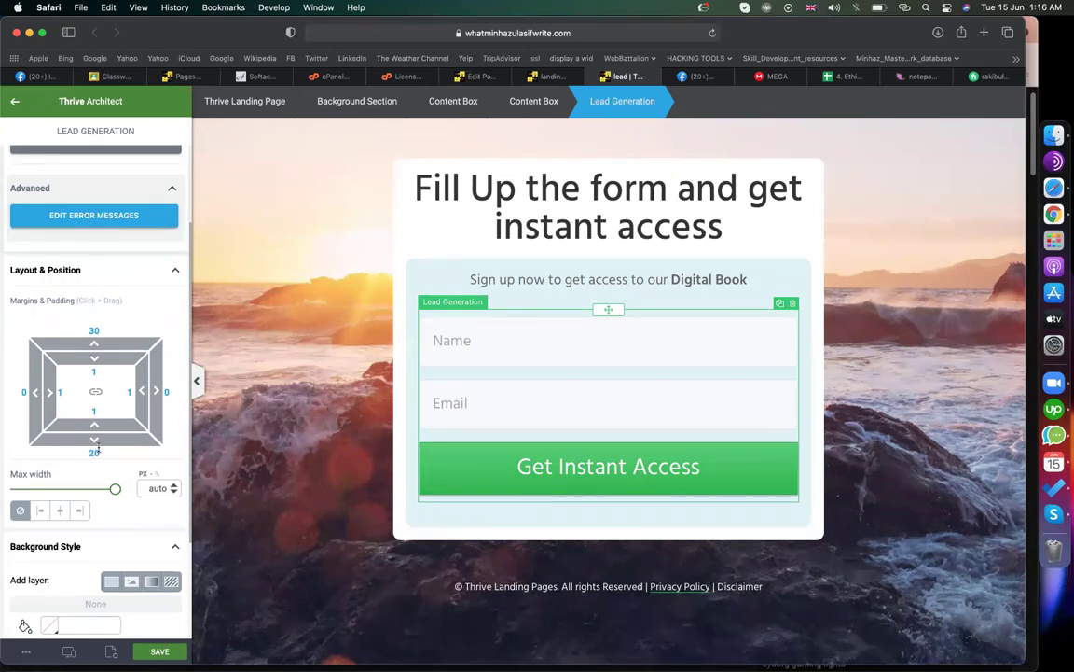
pyautogui.scroll(-3, 93, 438)
pyautogui.scroll(5, 57, 508)
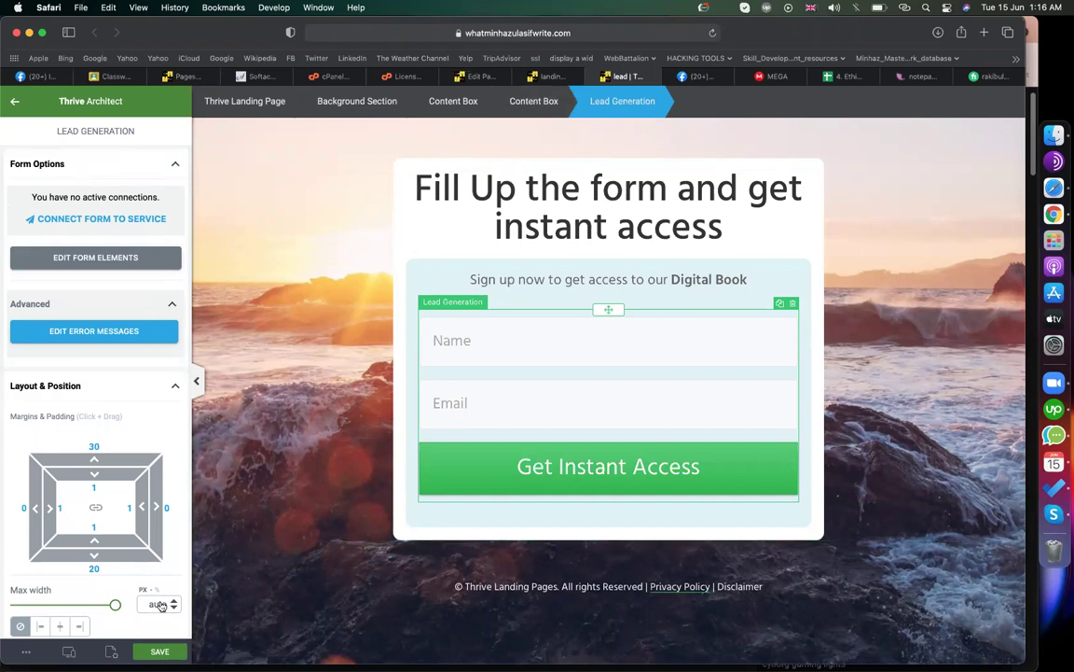
pyautogui.scroll(-5, 117, 521)
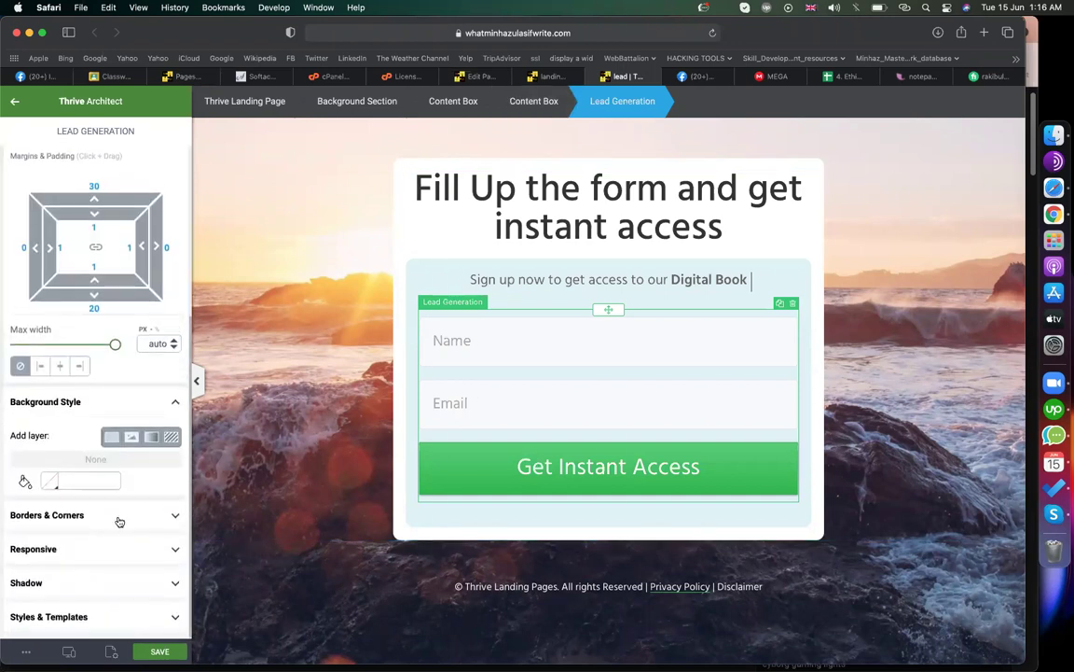
pyautogui.scroll(5, 119, 521)
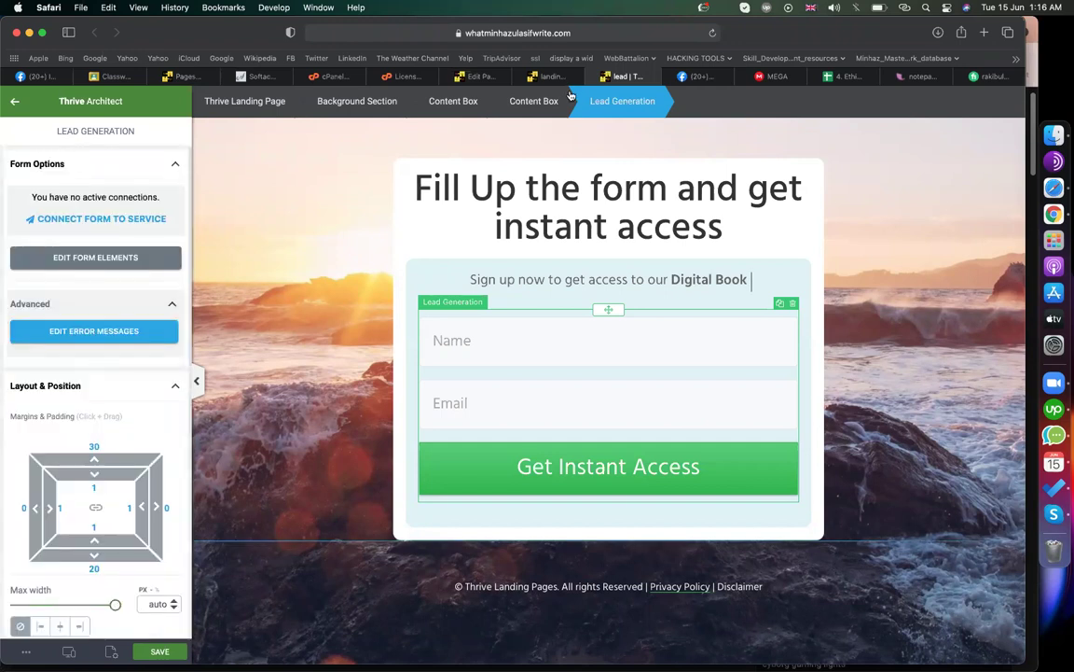
pyautogui.click(475, 78)
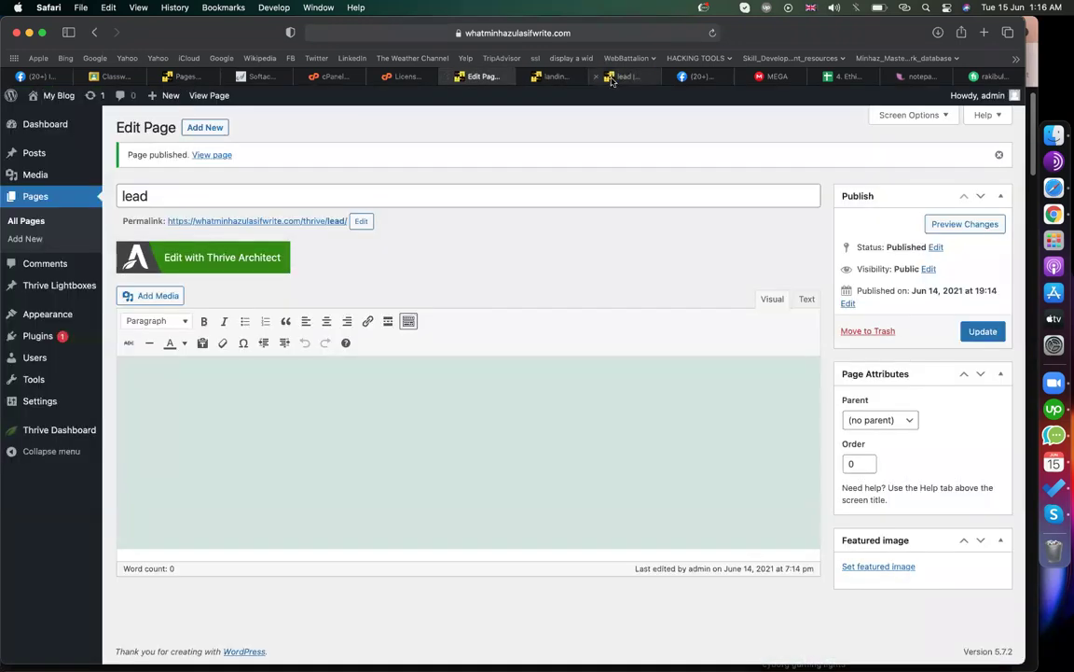
pyautogui.click(614, 77)
pyautogui.click(242, 149)
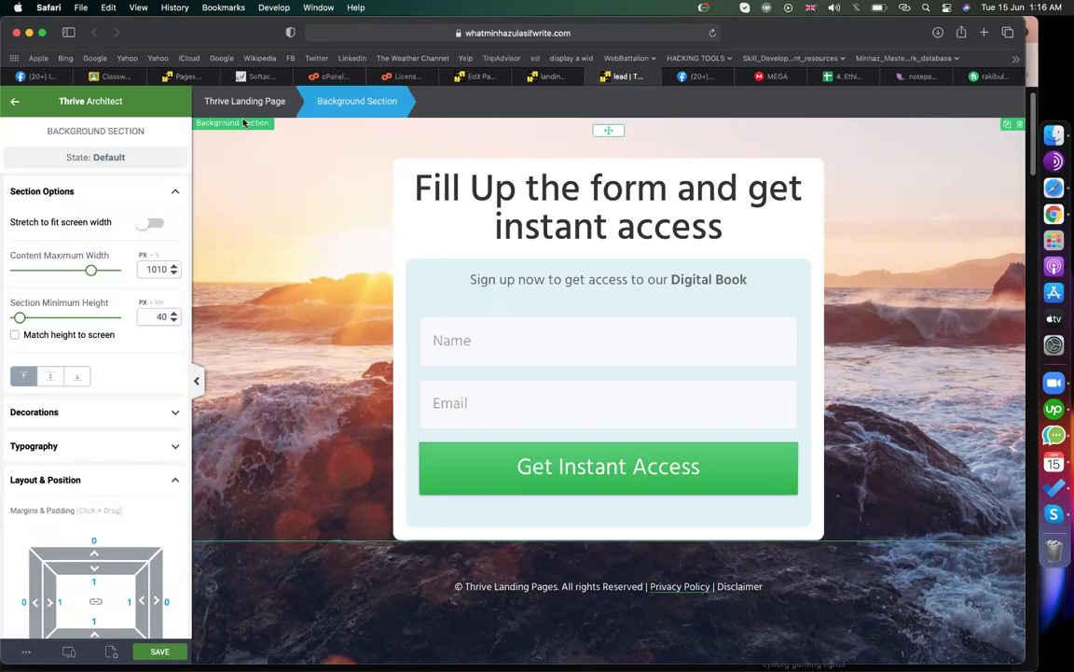
# - Rewrite the footer after the copyright sign as the site name plus 'digital book | 2021', then save
pyautogui.click(204, 100)
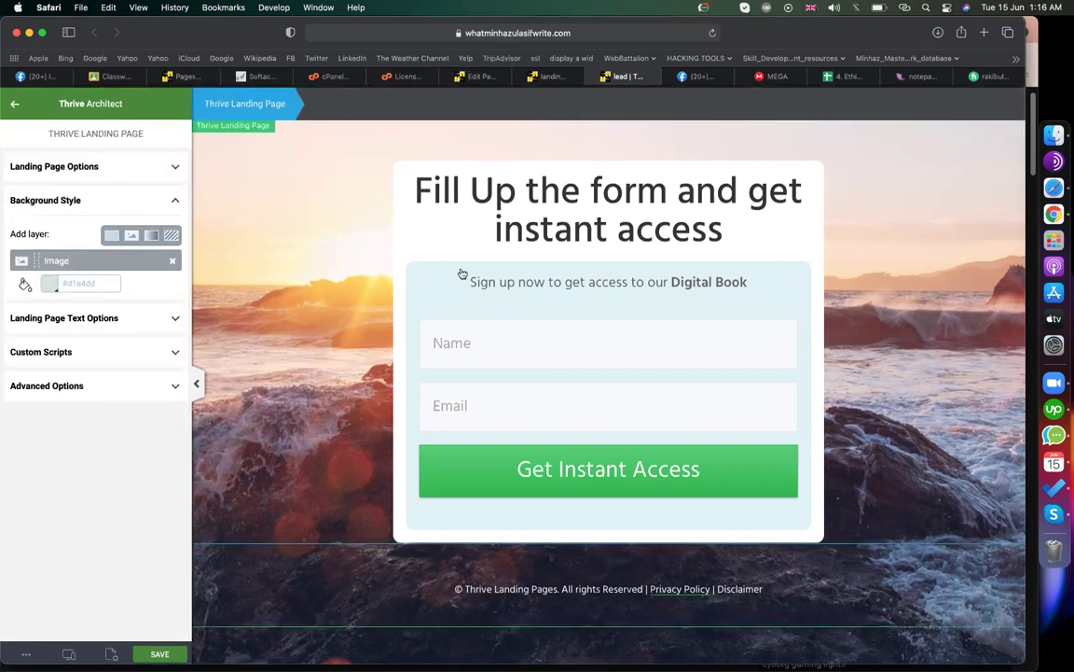
pyautogui.scroll(-1, 568, 422)
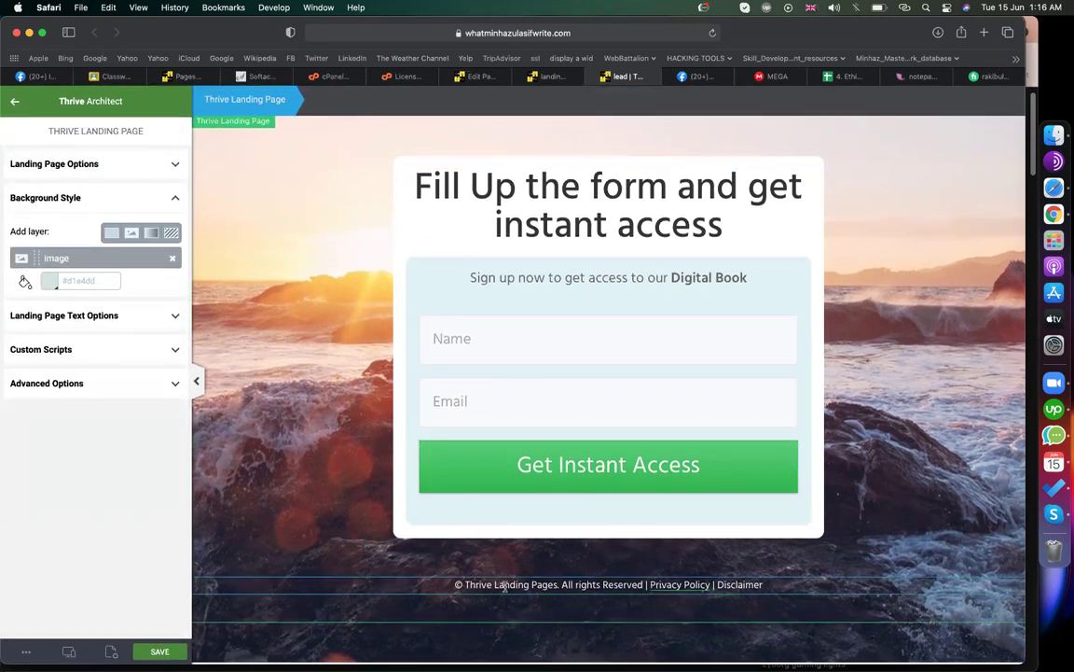
pyautogui.tripleClick(504, 586)
pyautogui.tripleClick(466, 585)
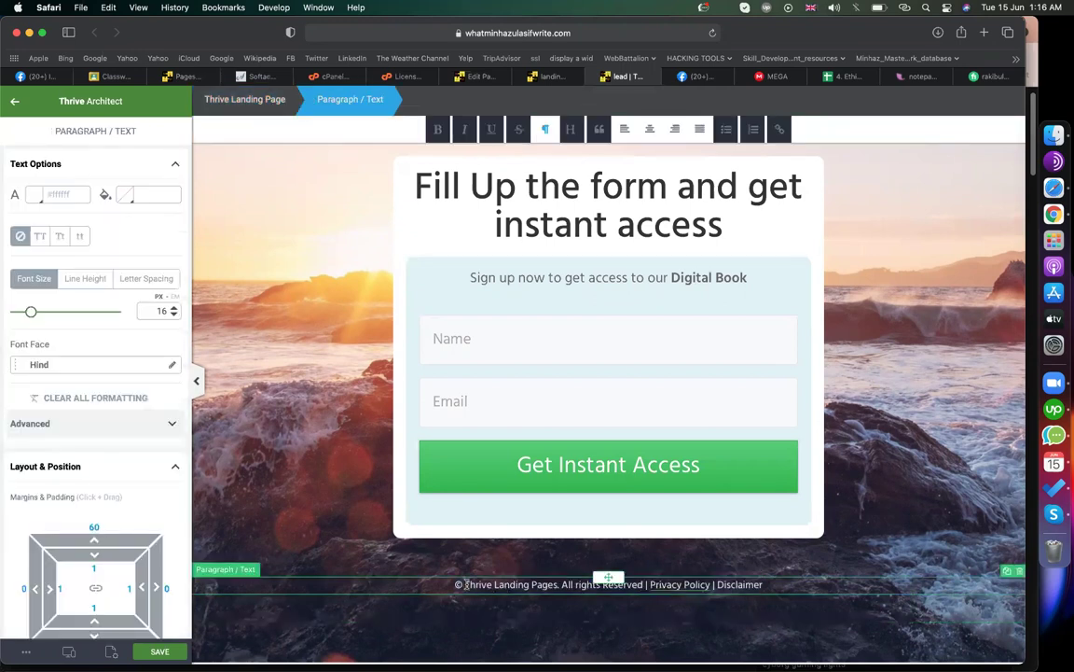
pyautogui.moveTo(465, 585); pyautogui.dragTo(763, 585)
pyautogui.write('Couemanbd di')
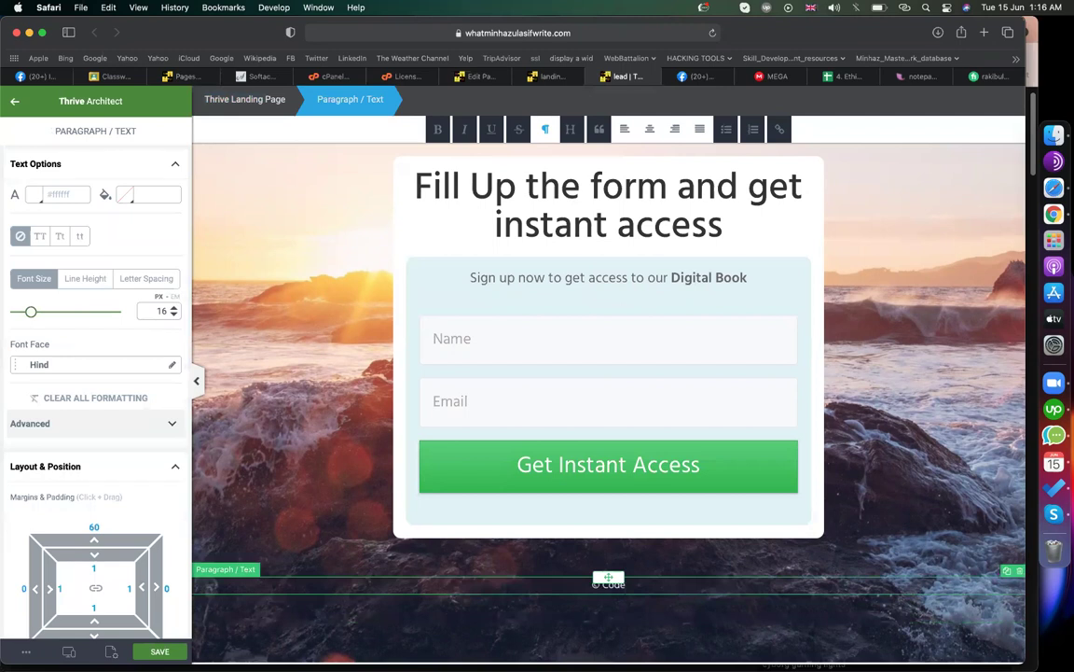
pyautogui.write('gital book')
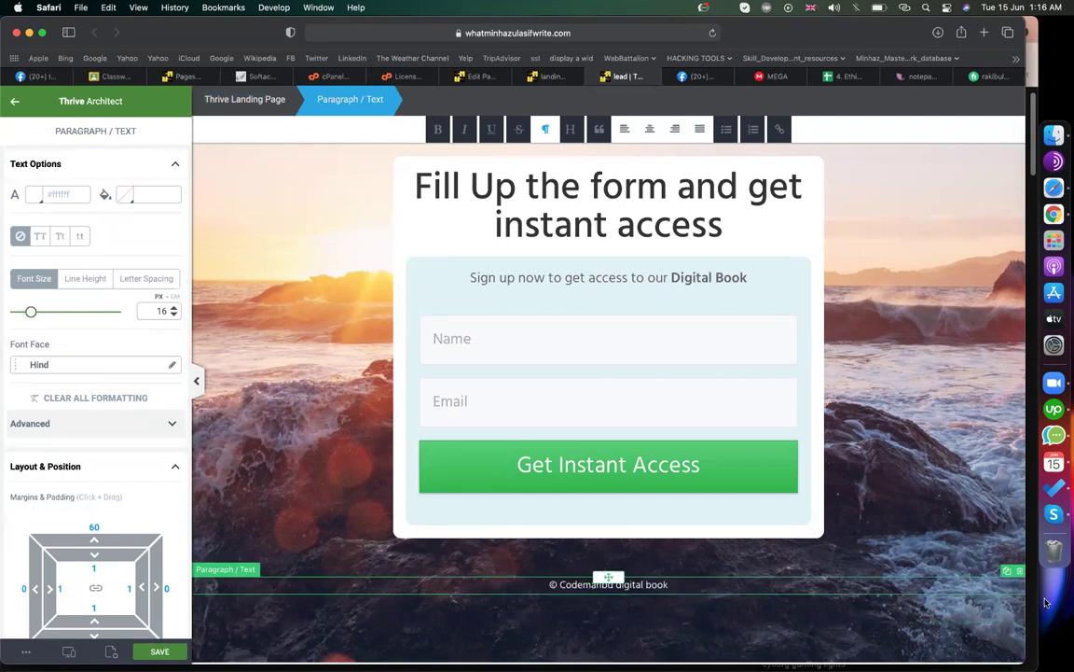
pyautogui.write(' | 2021')
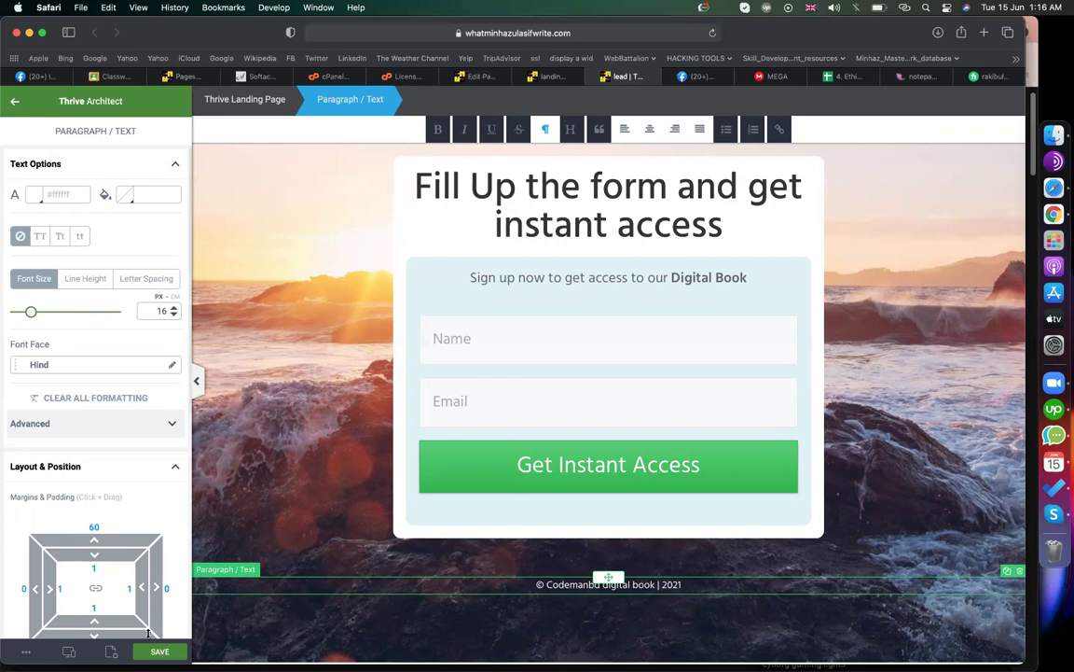
pyautogui.click(156, 650)
# - Add a new WordPress page titled 'download', publish it, and edit it in Thrive Architect
pyautogui.click(480, 77)
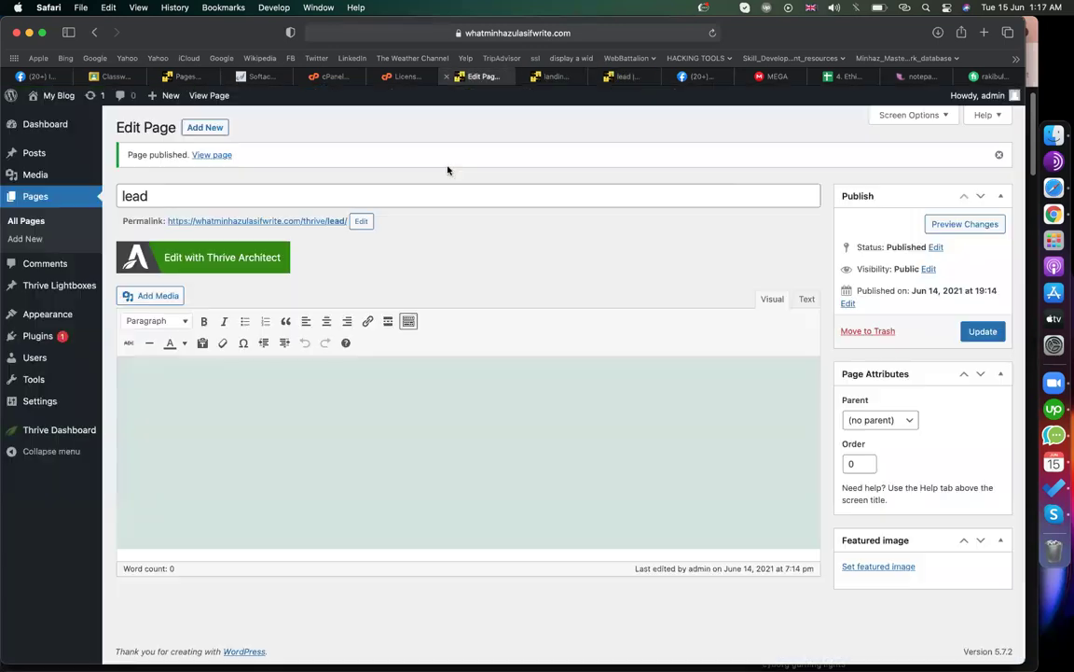
pyautogui.click(204, 126)
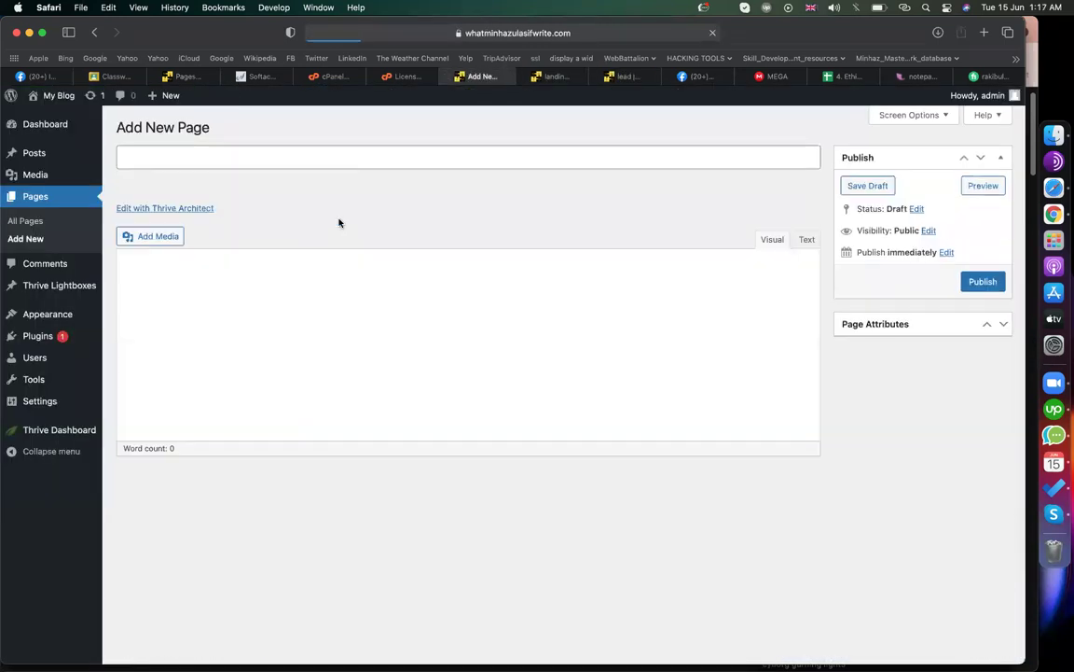
pyautogui.write('dw')
pyautogui.press('BackSpace')
pyautogui.write('ownload')
pyautogui.click(981, 282)
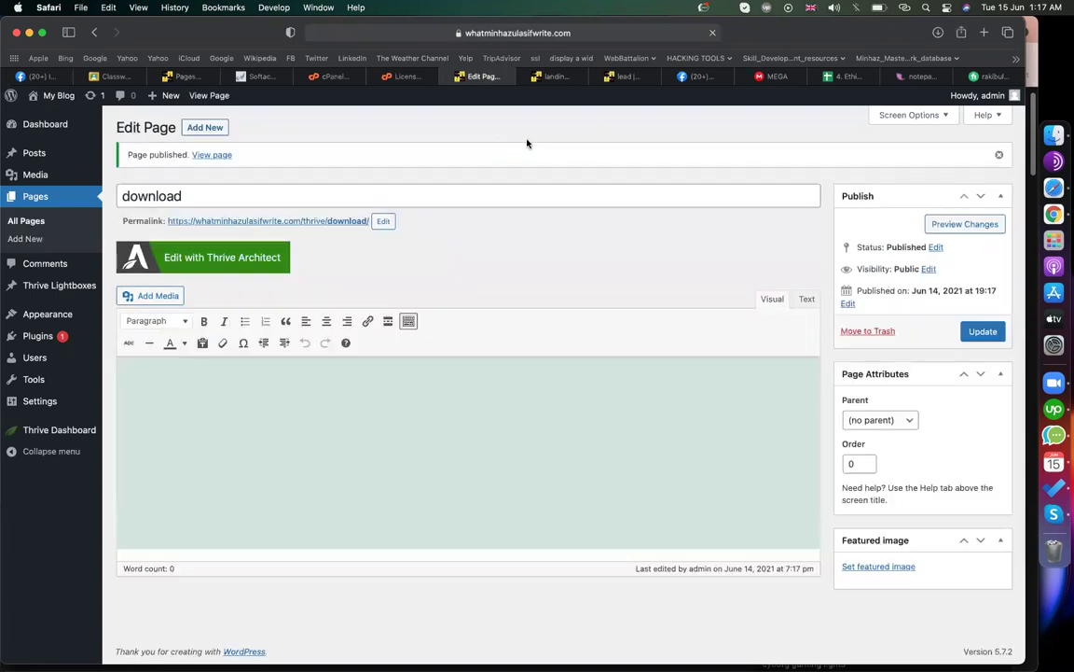
pyautogui.click(241, 265)
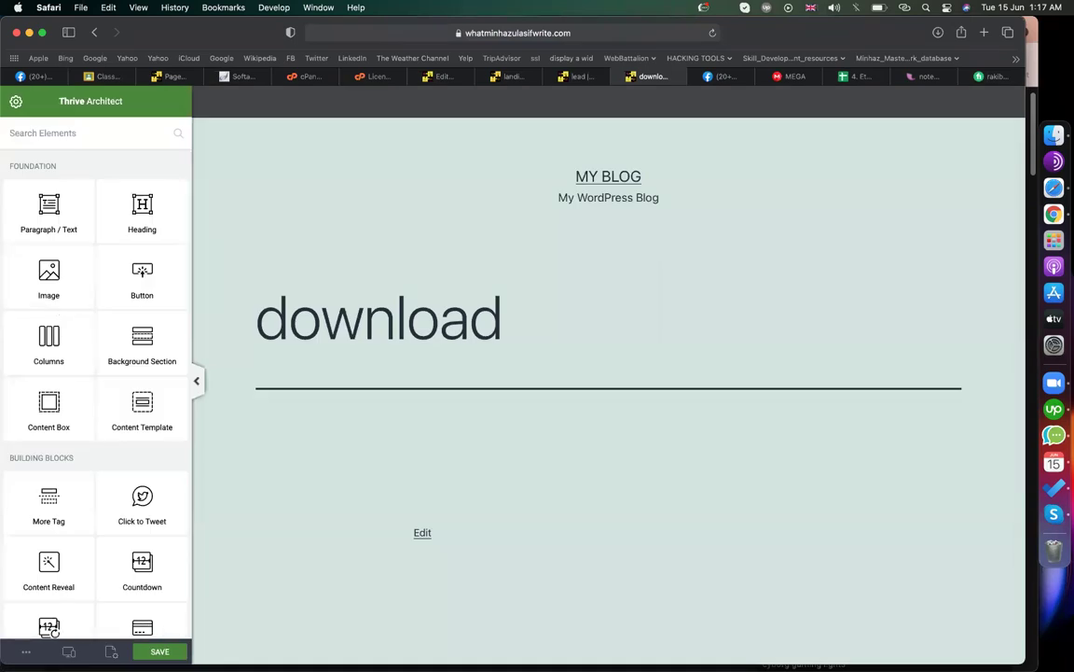
# - Apply the Mini Squeeze 2 Download Page template to the download page
pyautogui.click(111, 651)
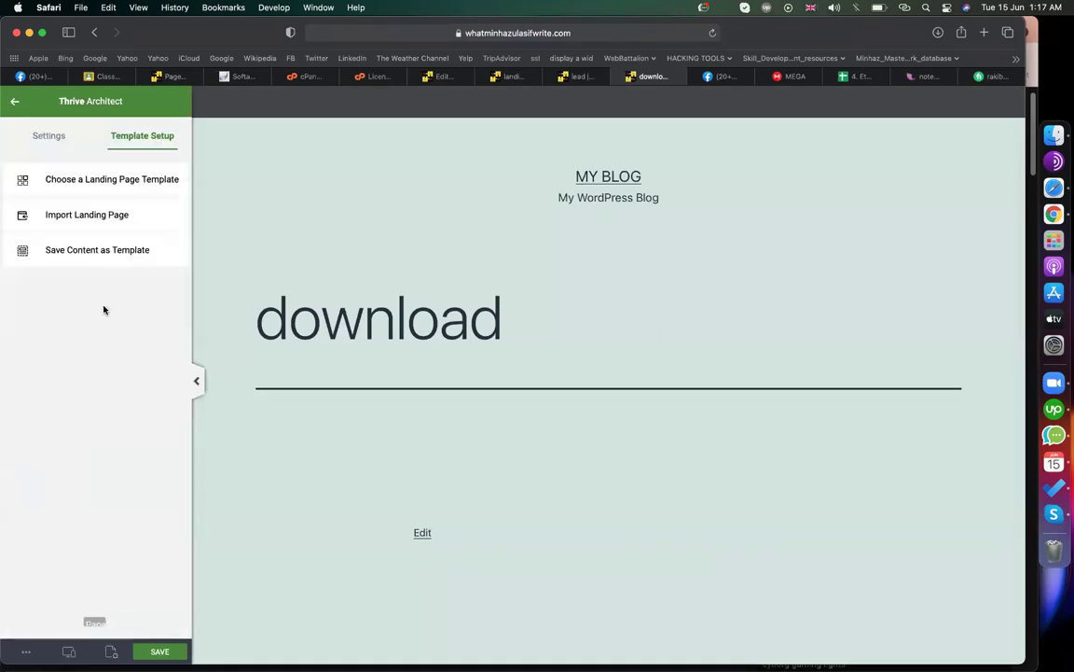
pyautogui.click(113, 180)
pyautogui.scroll(-2, 571, 358)
pyautogui.scroll(-1, 570, 358)
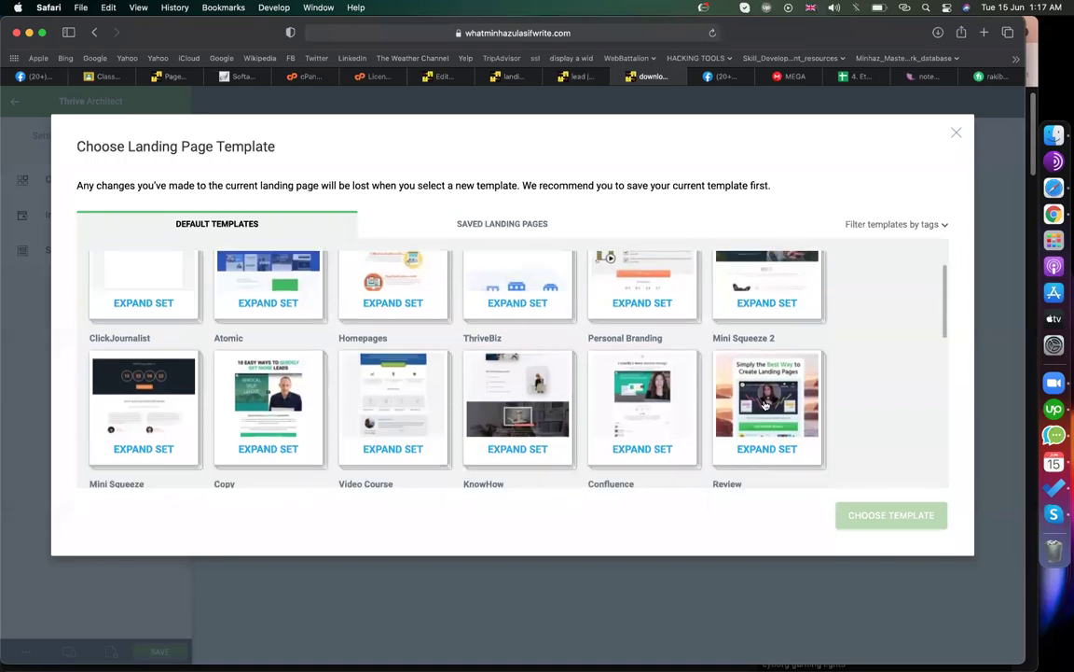
pyautogui.click(765, 404)
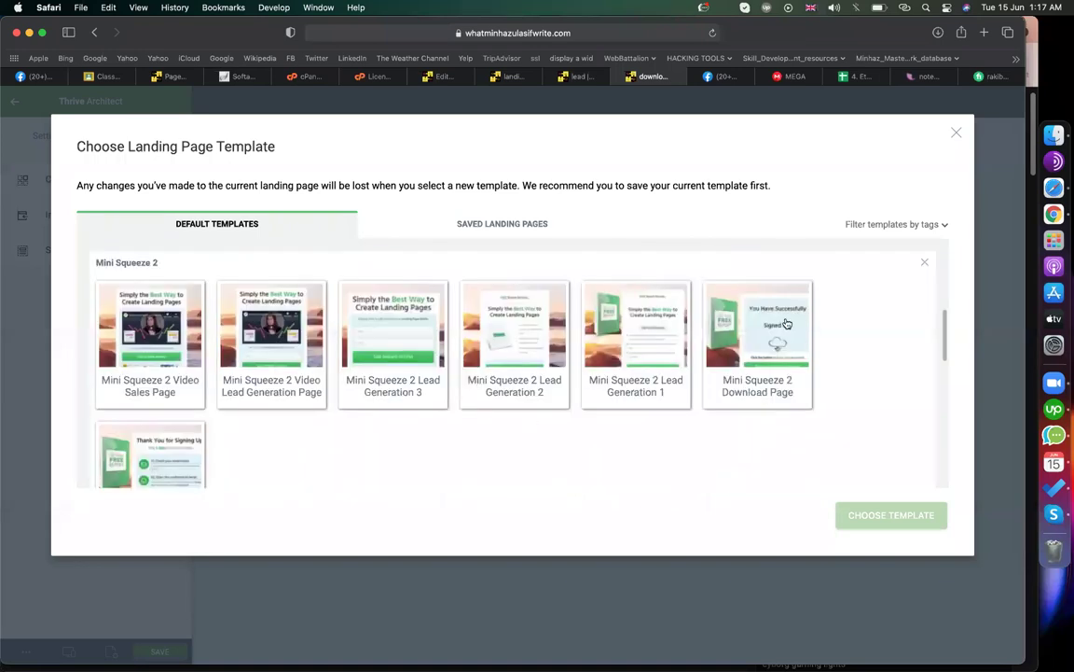
pyautogui.click(711, 300)
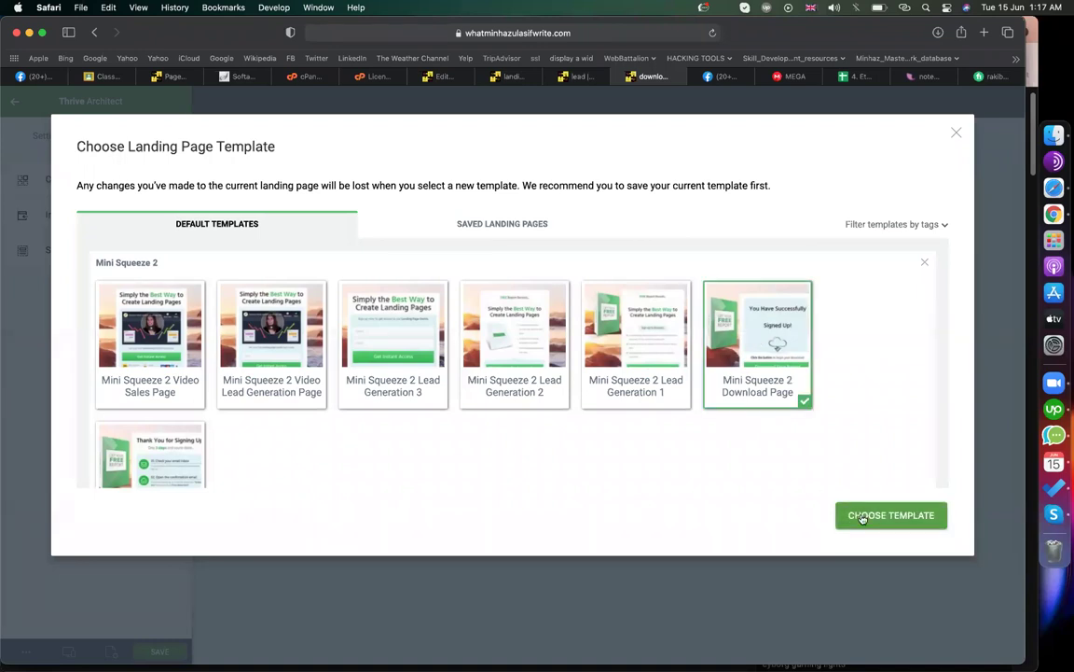
pyautogui.click(860, 516)
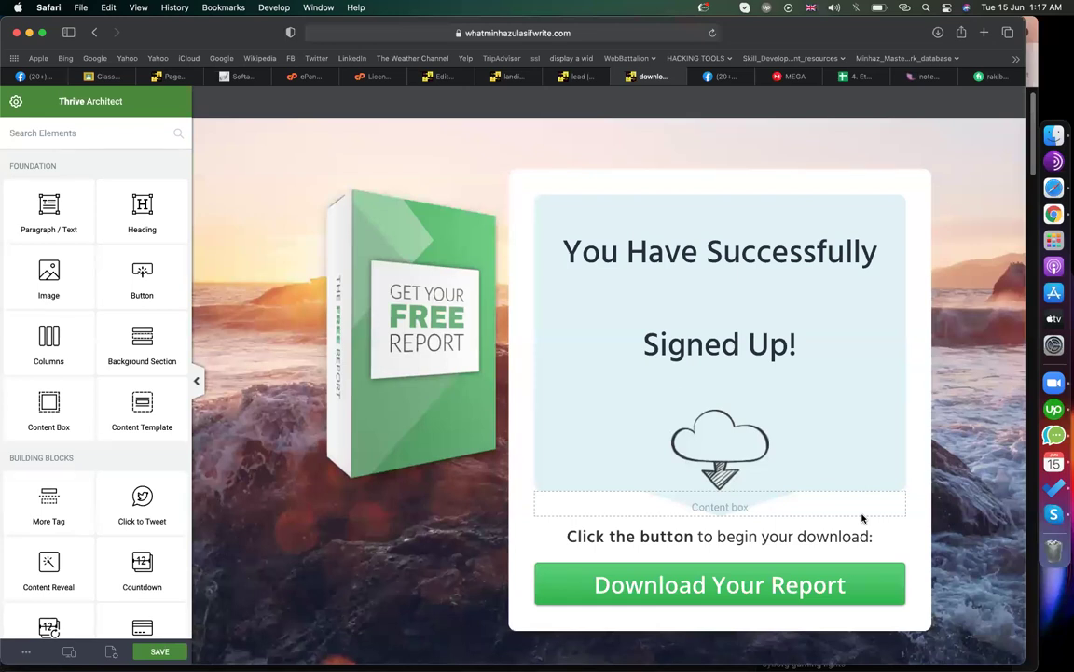
# - Check the lead and landing page tabs, then search MEGA for 'wp easy paypal'
pyautogui.click(579, 80)
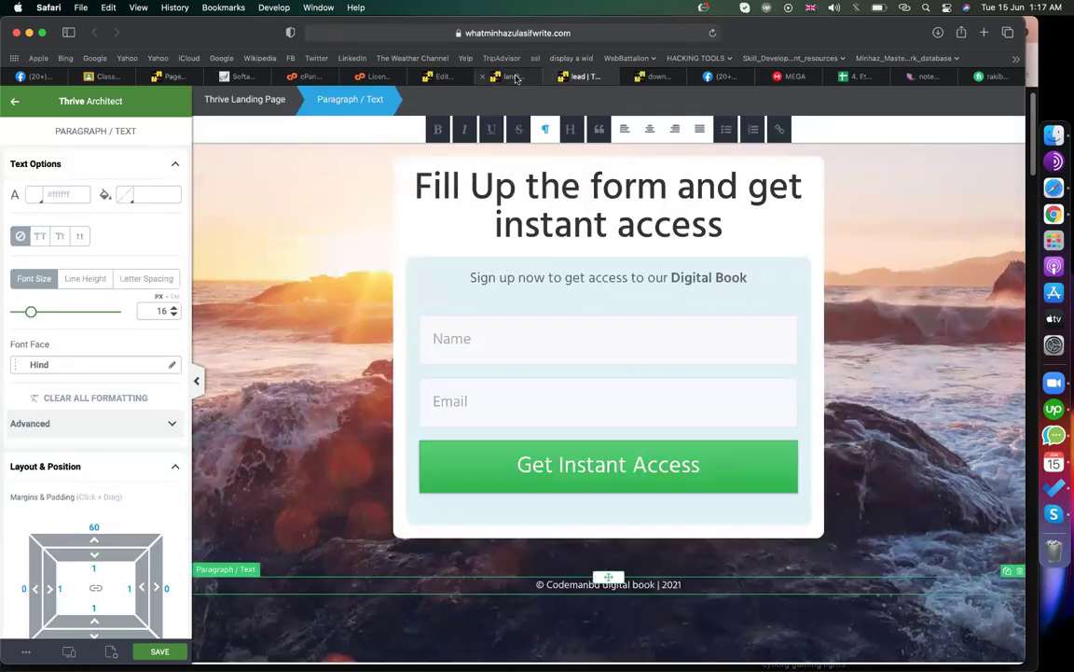
pyautogui.click(513, 77)
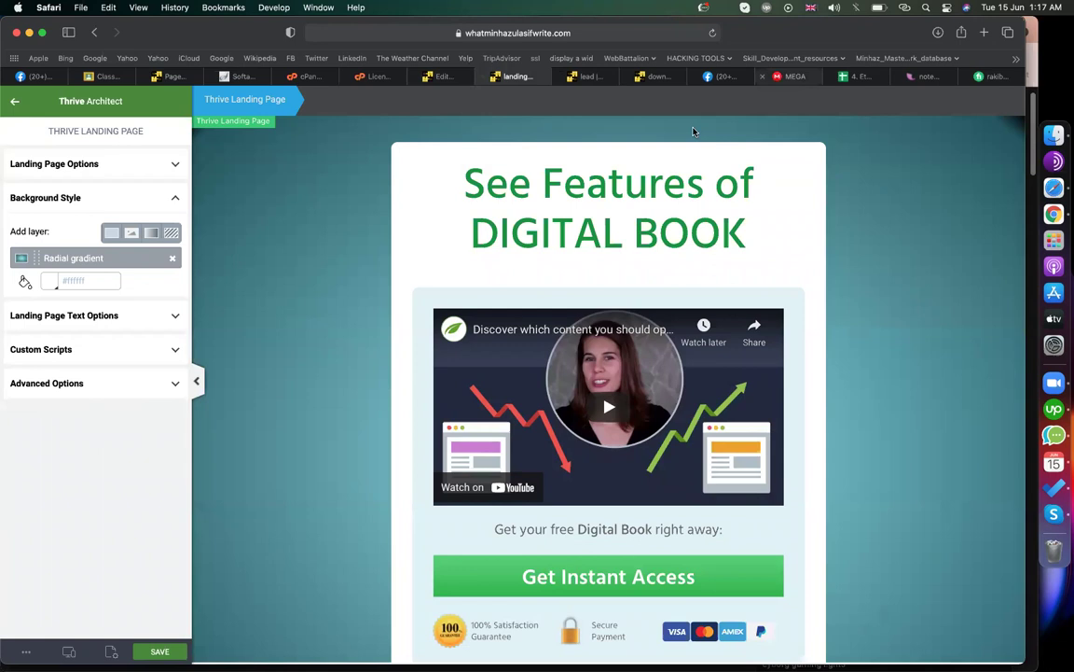
pyautogui.click(788, 76)
pyautogui.tripleClick(552, 105)
pyautogui.write('wp easy paypal')
# - Run the search and copy the share link for WP Easy Paypal Payment.zip
pyautogui.press('Return')
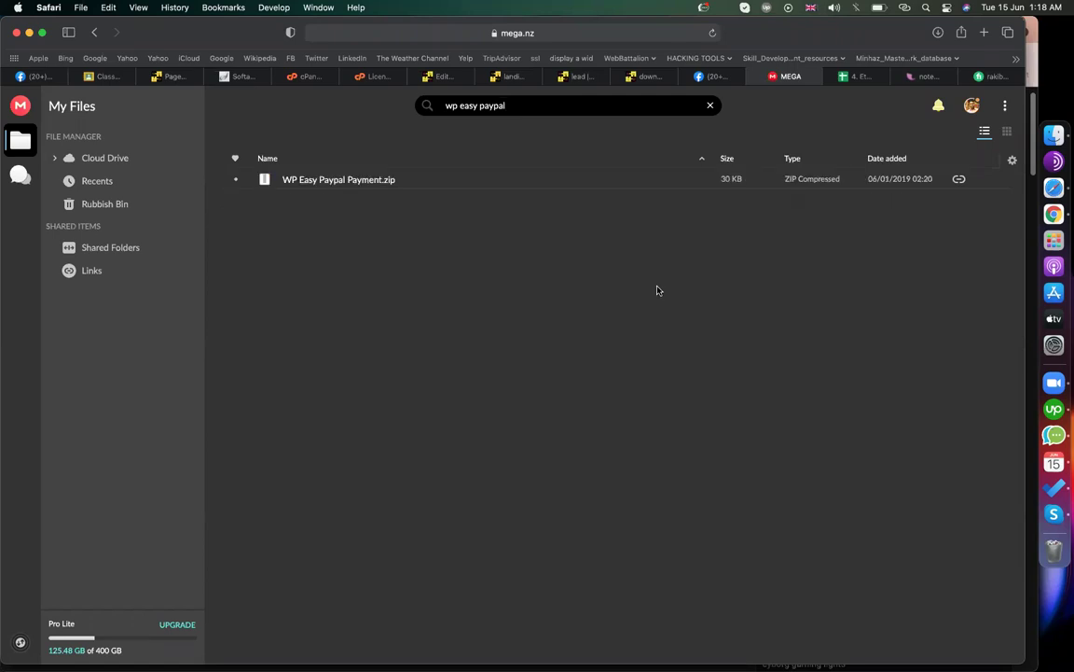
pyautogui.rightClick(402, 181)
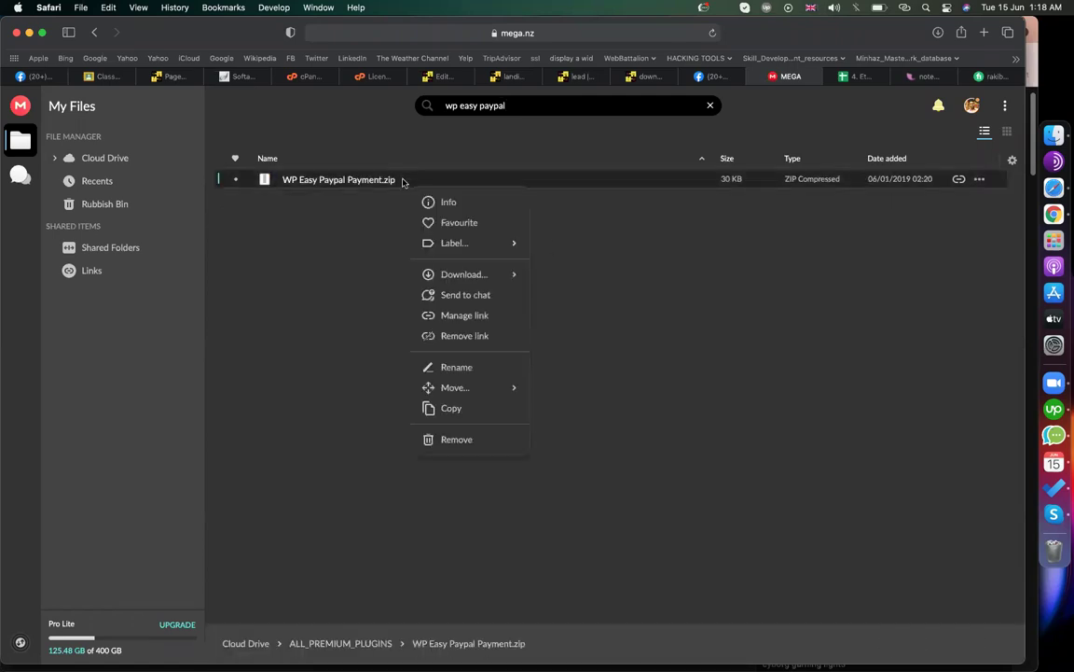
pyautogui.click(471, 317)
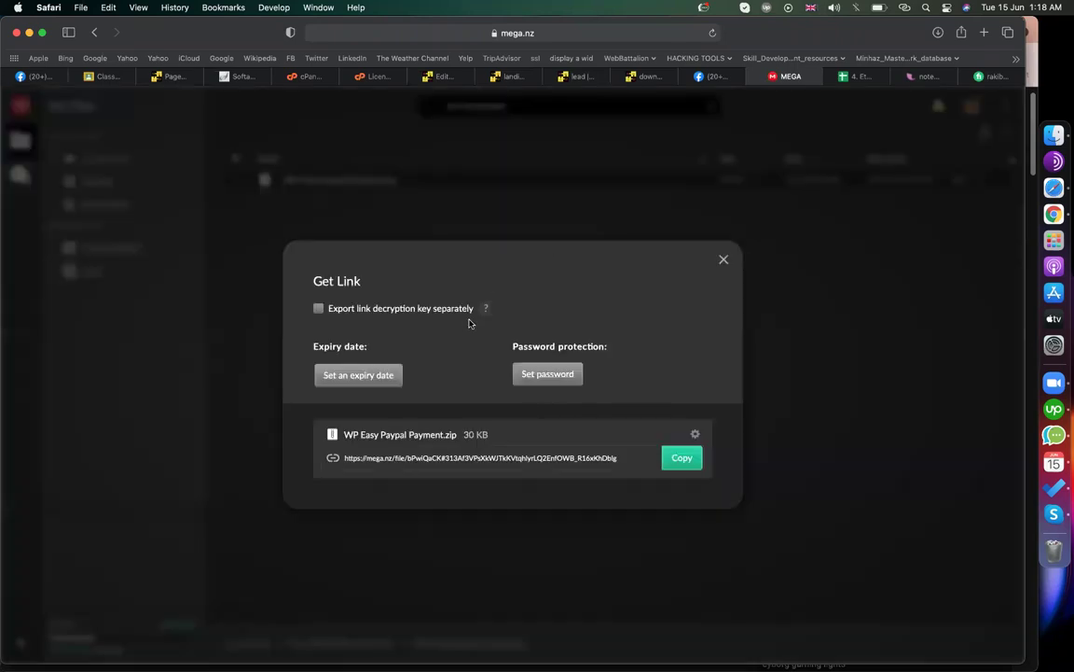
pyautogui.click(687, 457)
# - Create the class topic 'EPI-30(B) - THRIVE LANDING & SALES FUNNEL'
pyautogui.click(100, 79)
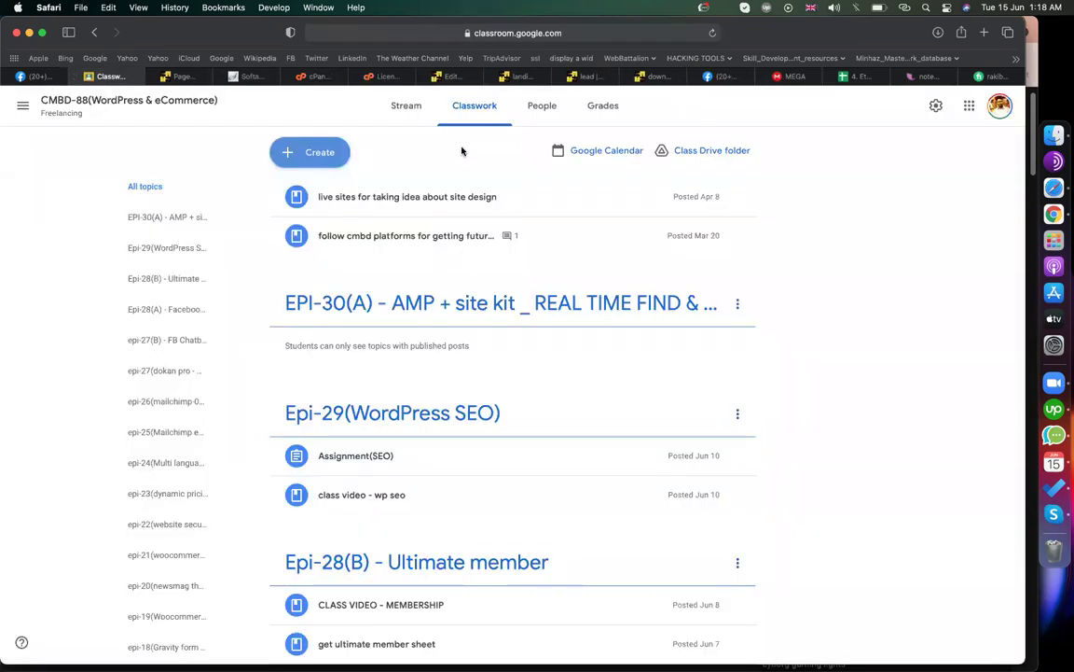
pyautogui.click(310, 153)
pyautogui.click(317, 363)
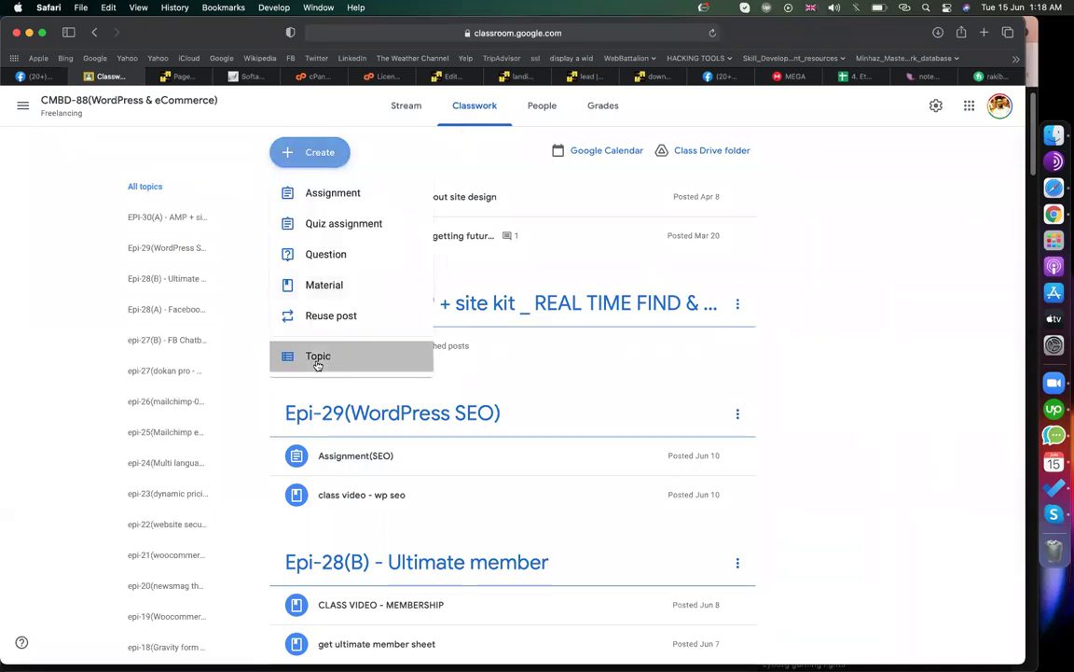
pyautogui.write('EPI-30(B) - THRIVE')
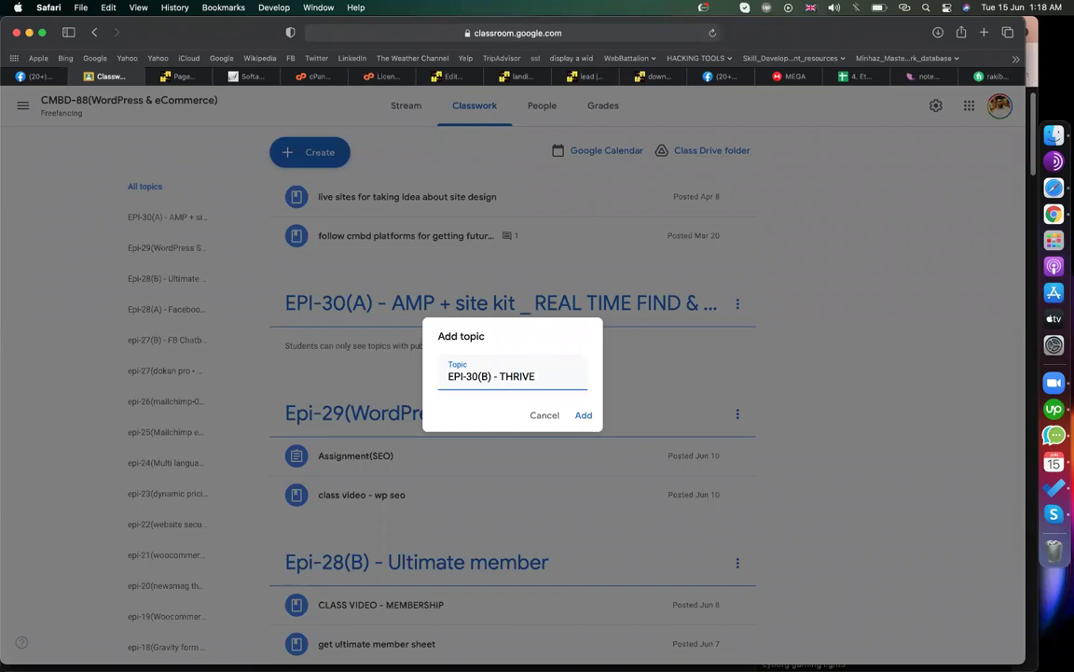
pyautogui.write('LANDING & S')
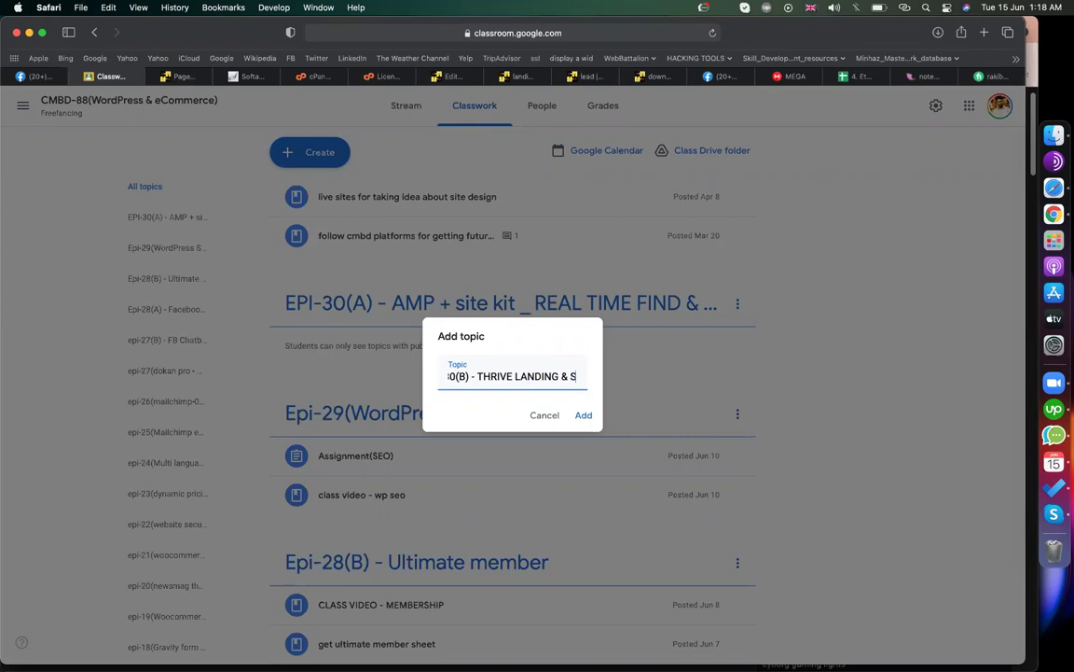
pyautogui.write('ALES FUNNEL')
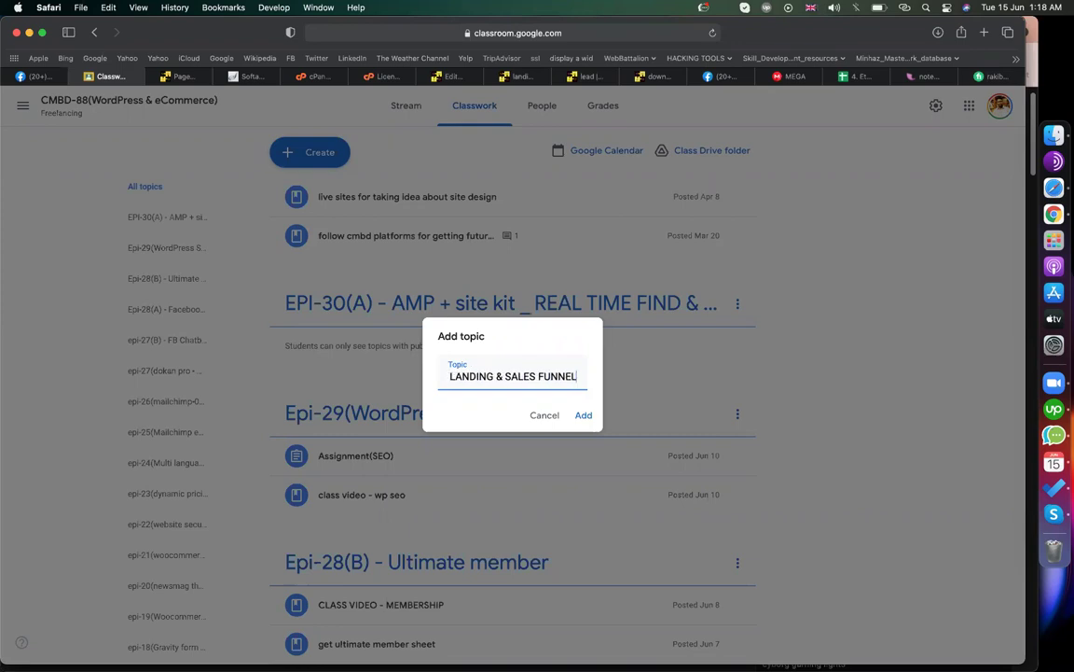
pyautogui.press('Return')
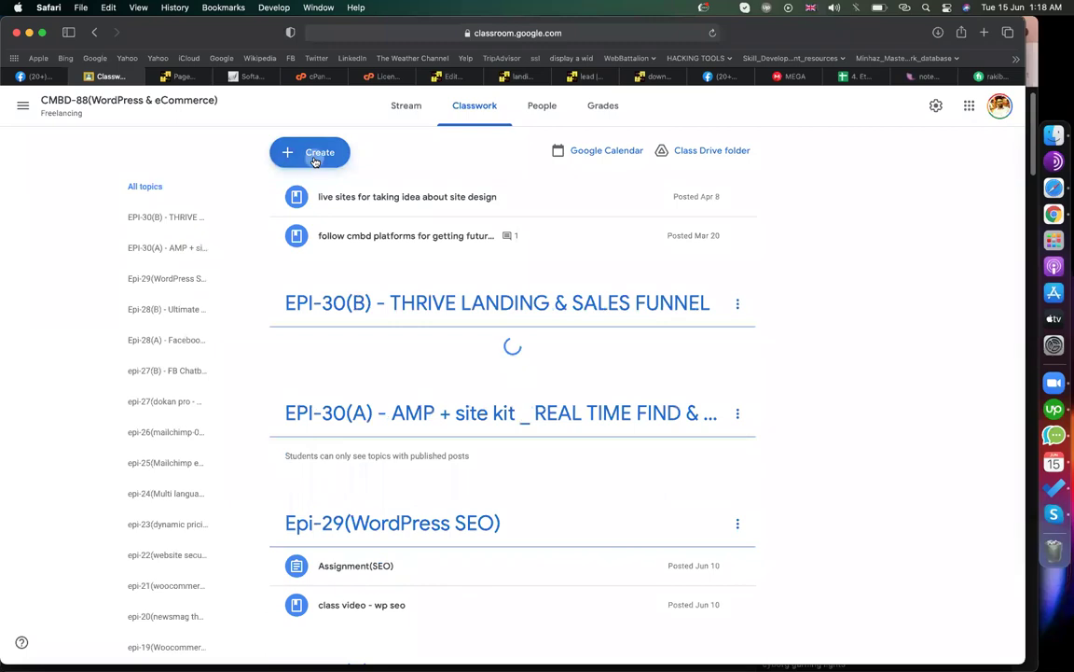
# - Start a material titled 'get wp easy paypal plugin' with the MEGA link attached
pyautogui.click(311, 152)
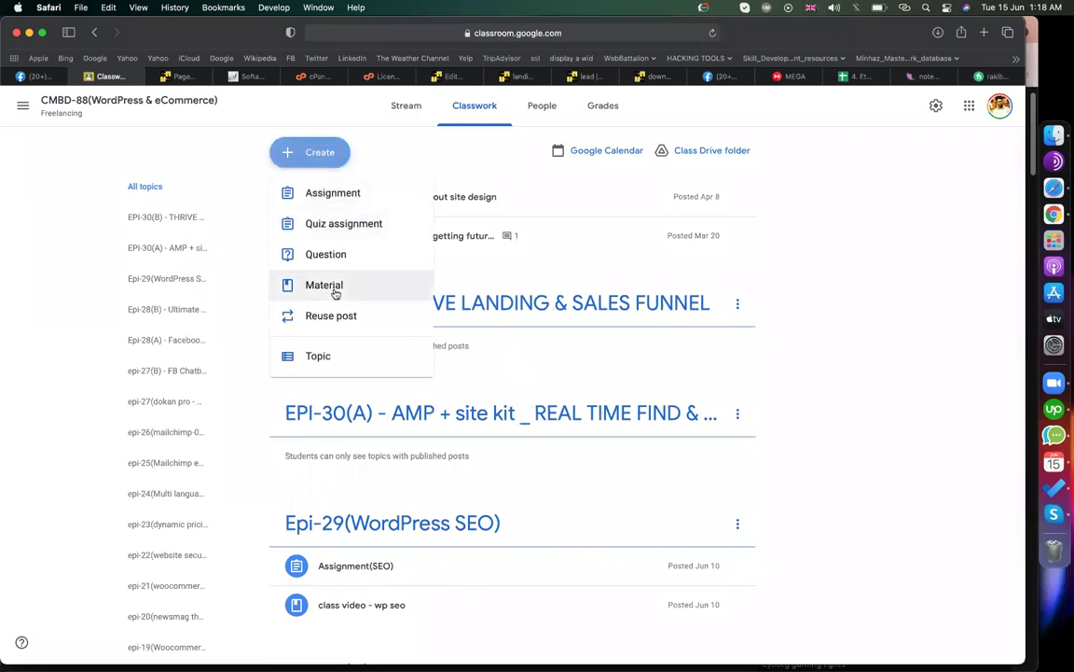
pyautogui.click(335, 293)
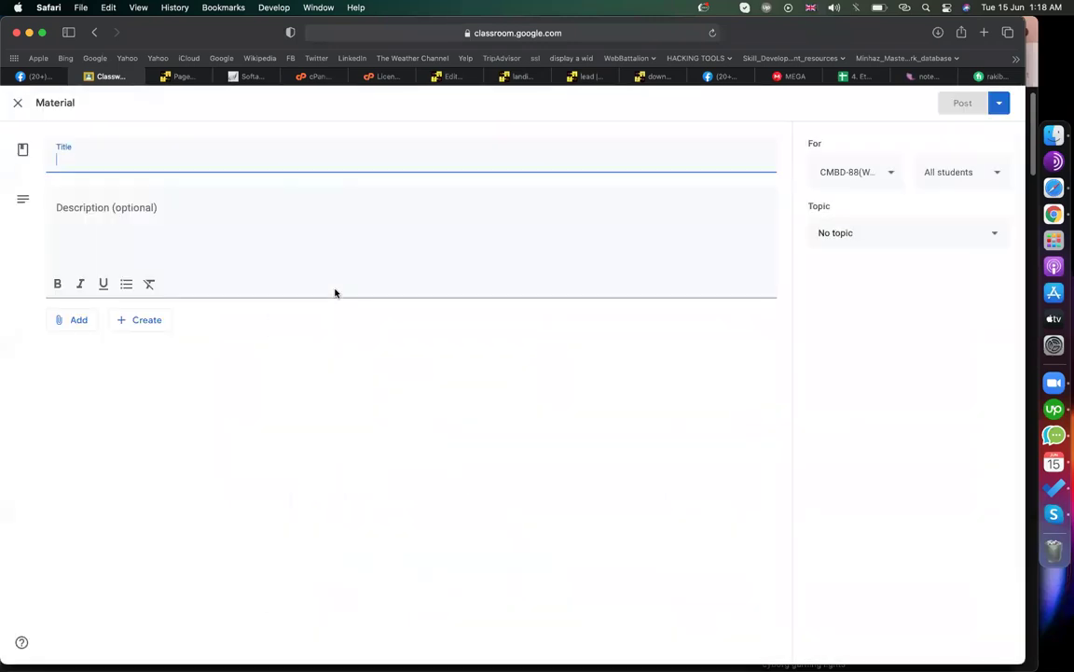
pyautogui.write('get wp ')
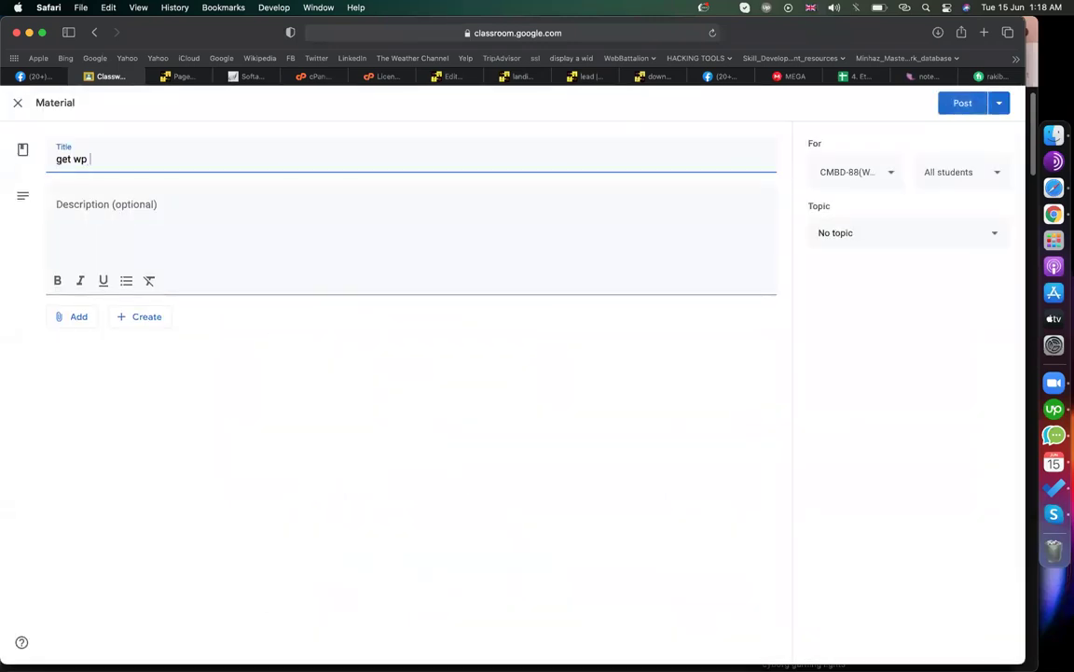
pyautogui.write('easy pau')
pyautogui.press('BackSpace')
pyautogui.write('ypal plugin')
pyautogui.click(87, 318)
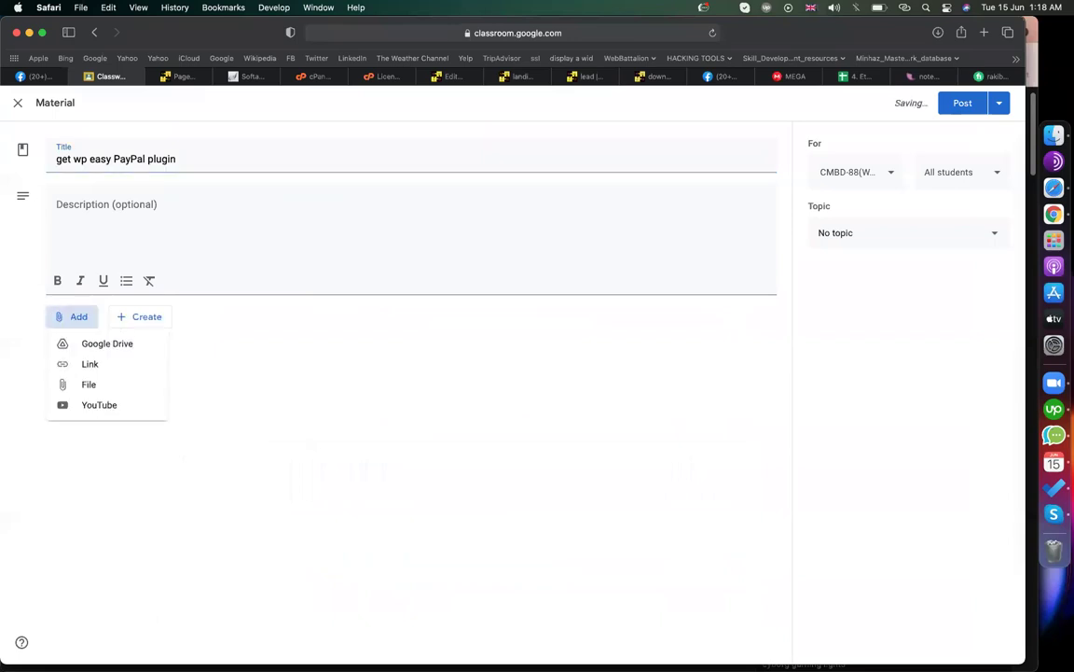
pyautogui.click(89, 363)
pyautogui.press('super+v')
pyautogui.press('Return')
# - File the material under topic EPI-30(B) and post it to the class
pyautogui.click(901, 232)
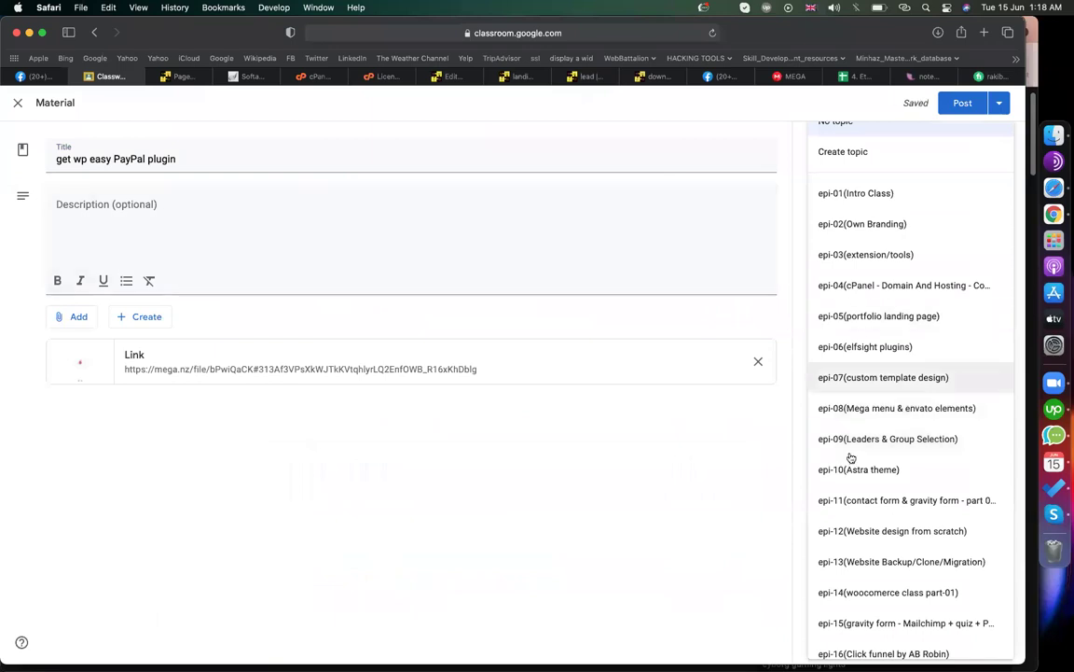
pyautogui.scroll(-10, 877, 410)
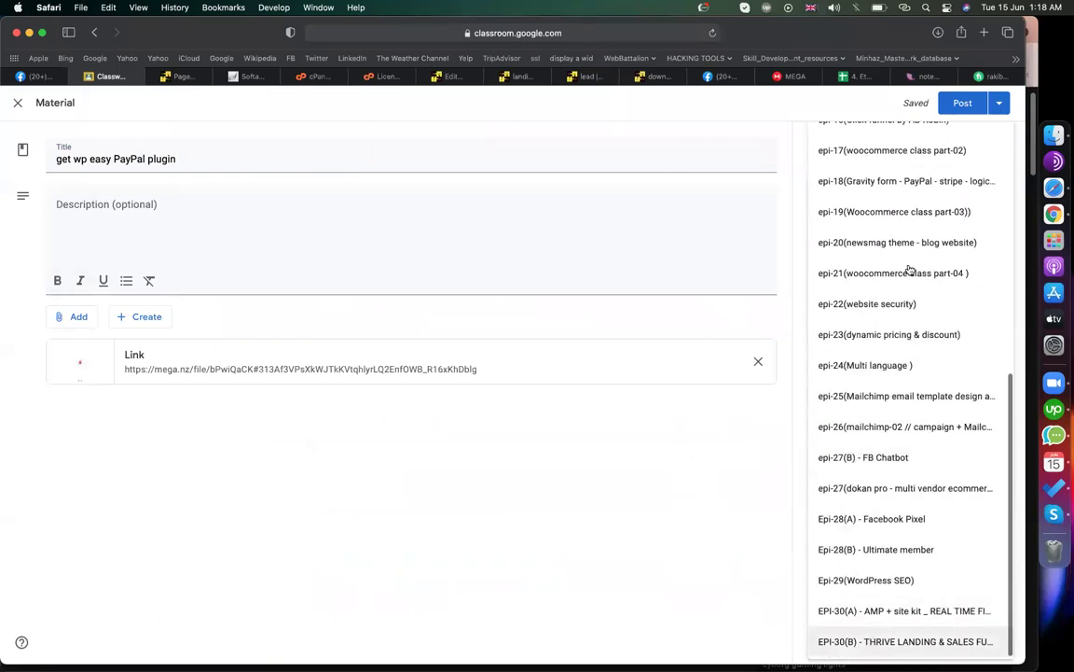
pyautogui.click(869, 641)
pyautogui.click(965, 104)
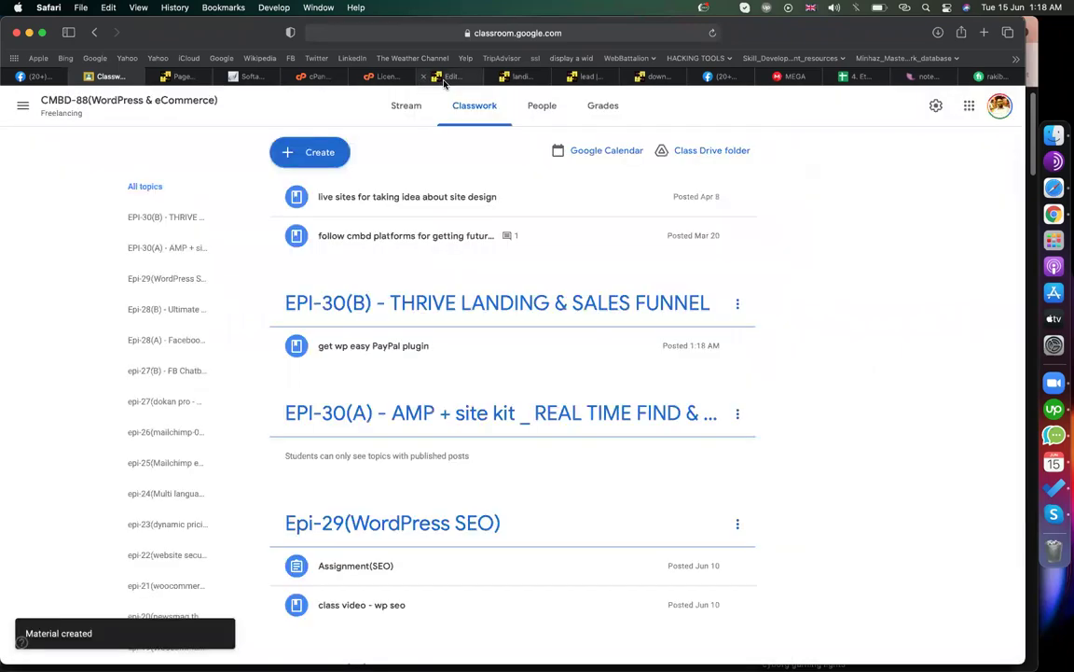
pyautogui.click(444, 78)
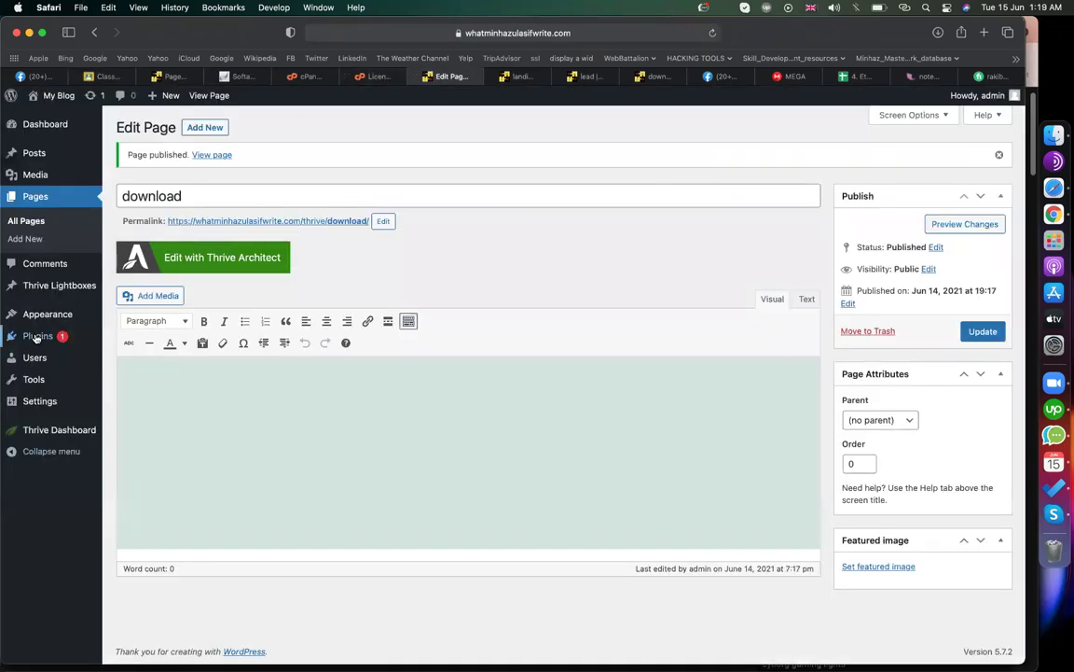
# - Open Plugins > Add New, then copy the MEGA share link and load it in the address bar
pyautogui.moveTo(35, 338)
pyautogui.click(119, 357)
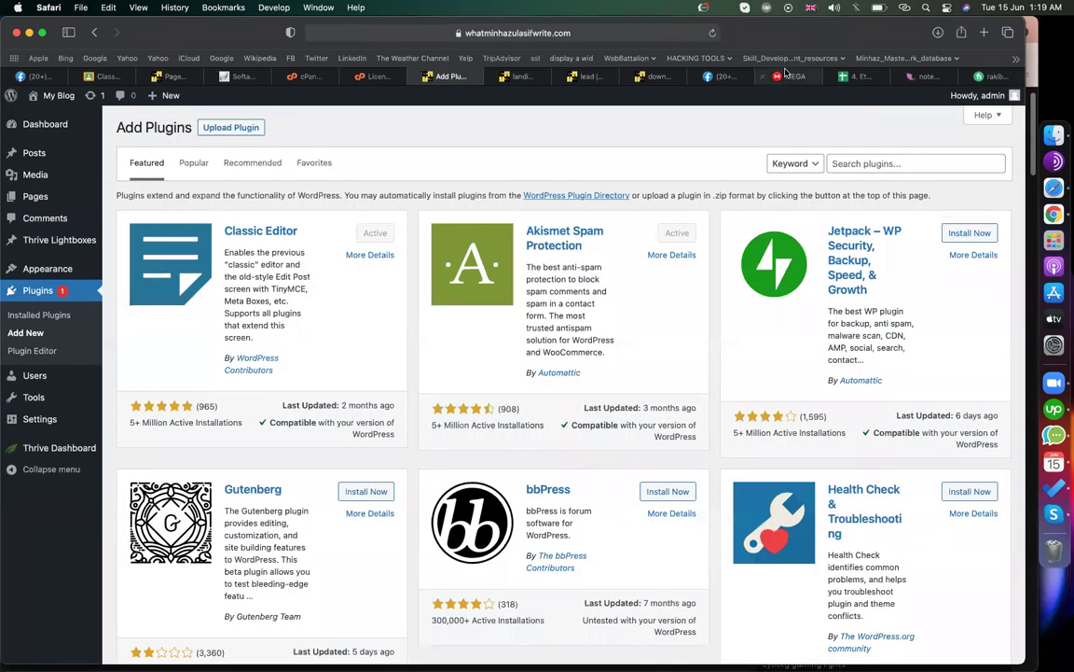
pyautogui.click(786, 76)
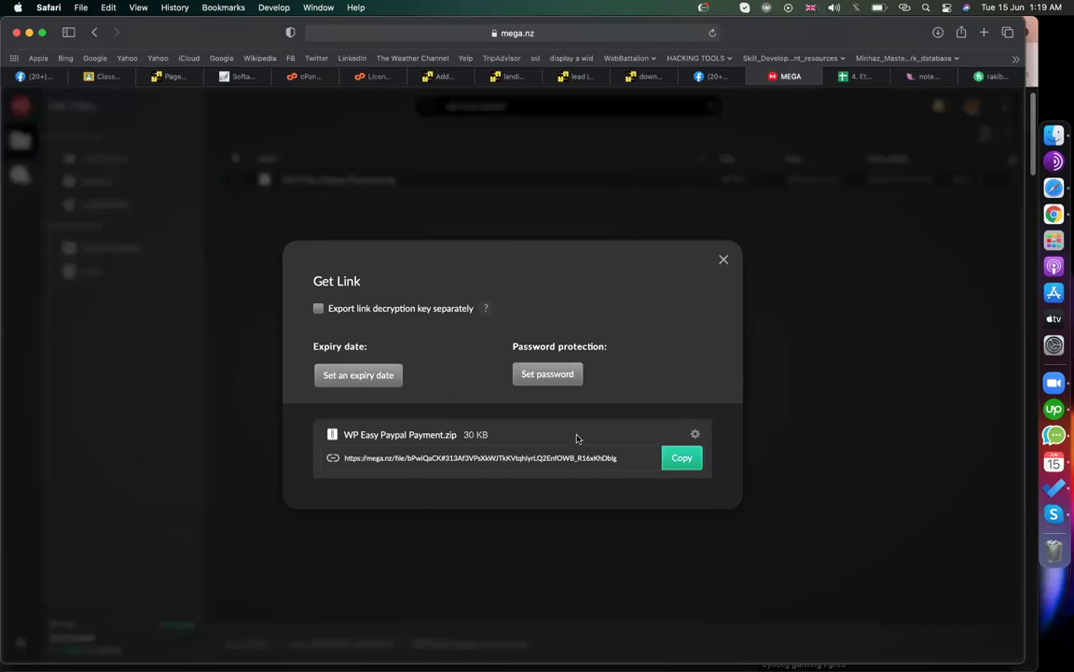
pyautogui.click(681, 457)
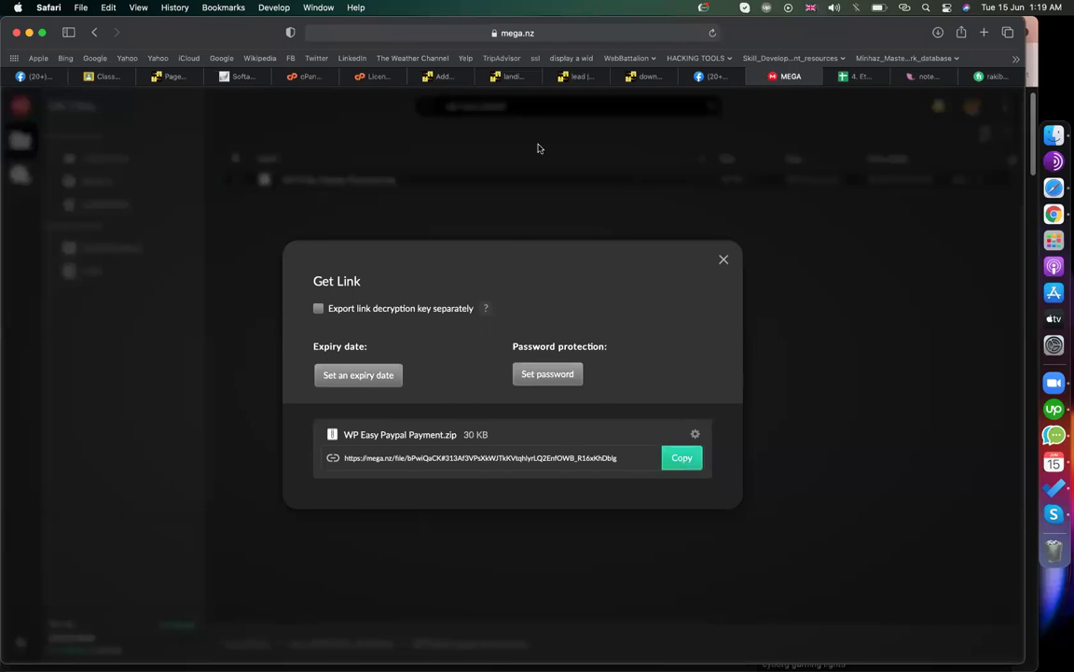
pyautogui.click(565, 35)
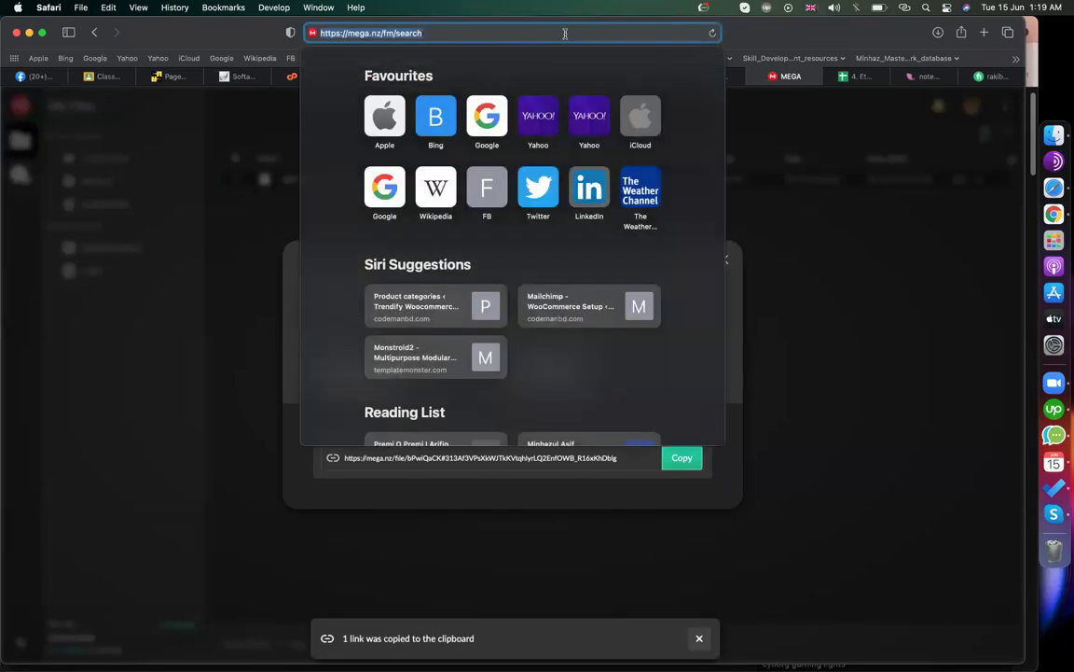
pyautogui.press('super+v')
pyautogui.press('Return')
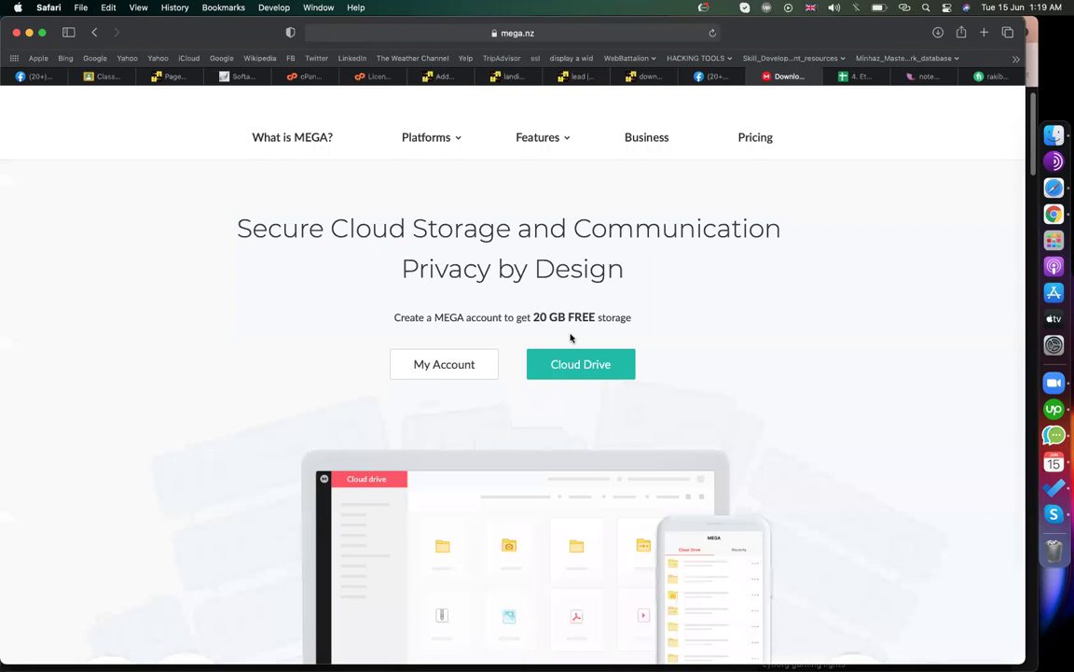
# - Download WP Easy Paypal Payment.zip and return to the WordPress Add Plugins tab
pyautogui.click(650, 295)
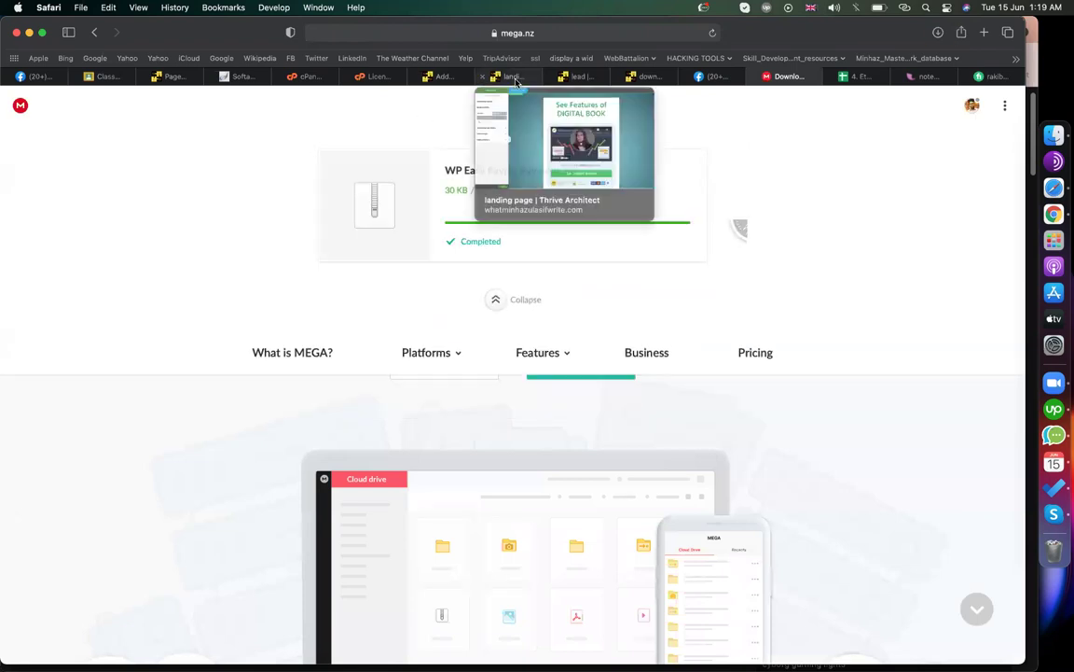
pyautogui.click(516, 79)
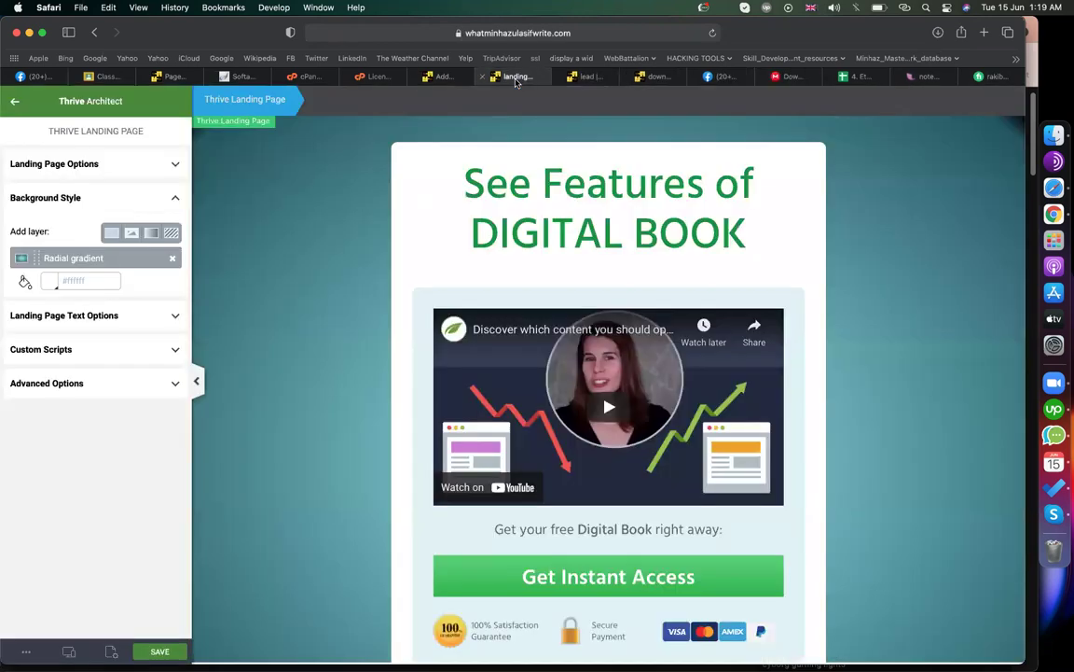
pyautogui.click(440, 77)
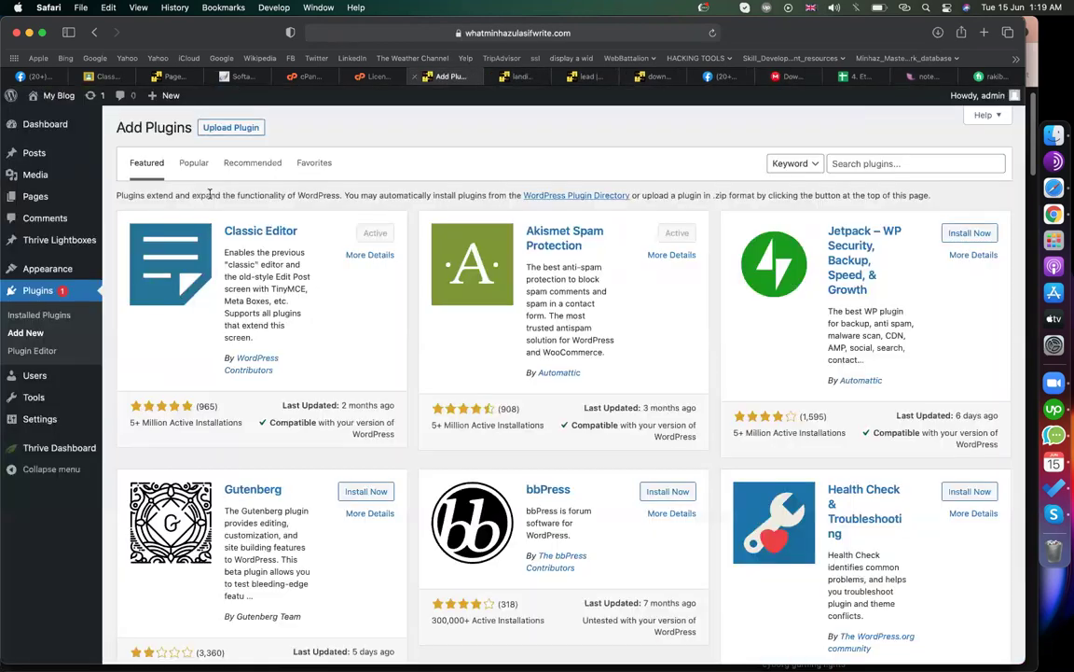
# - Upload WP Easy Paypal Payment.zip through Upload Plugin and install it
pyautogui.click(224, 127)
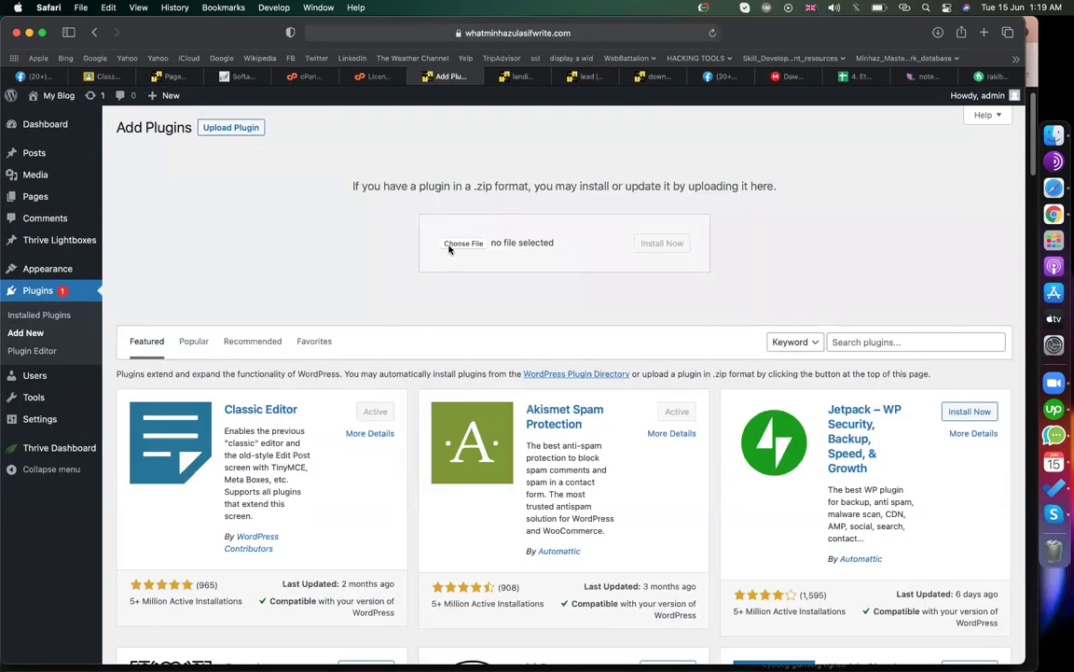
pyautogui.click(463, 243)
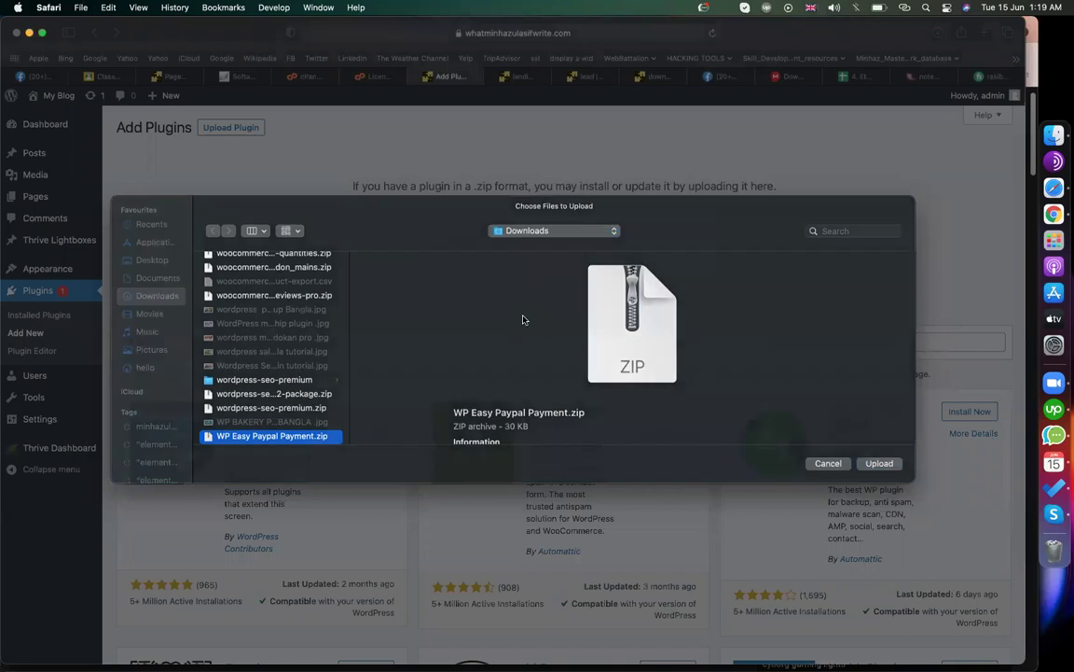
pyautogui.press('Return')
pyautogui.click(677, 248)
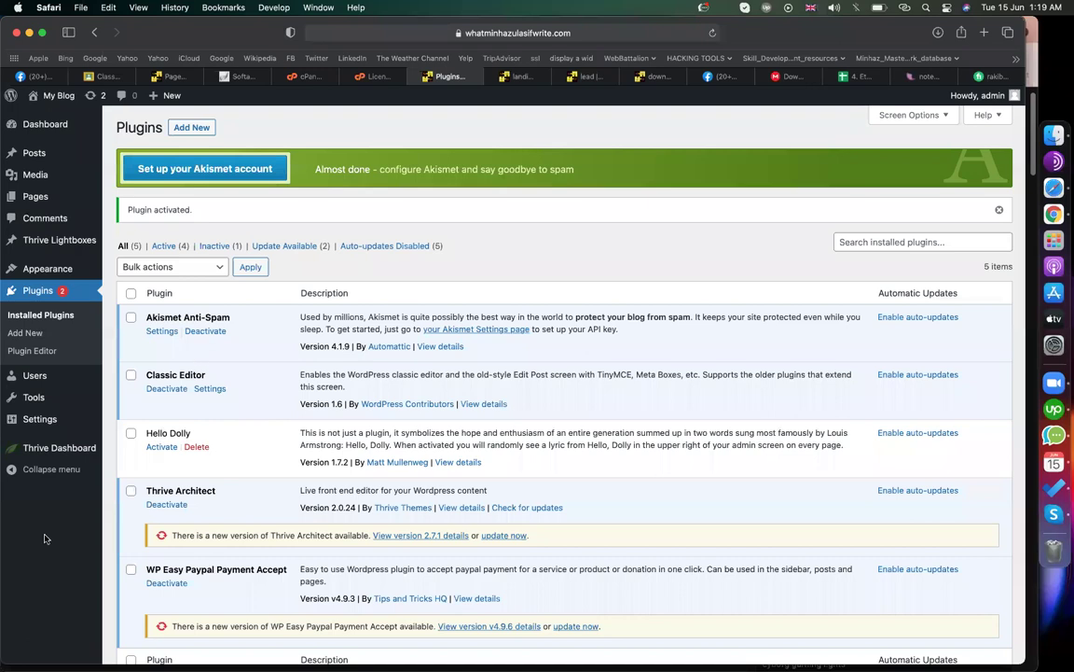
# - In WP PayPal Payment settings, append 'for Digital Book' to the widget title and enter the PayPal e-mail
pyautogui.moveTo(41, 419)
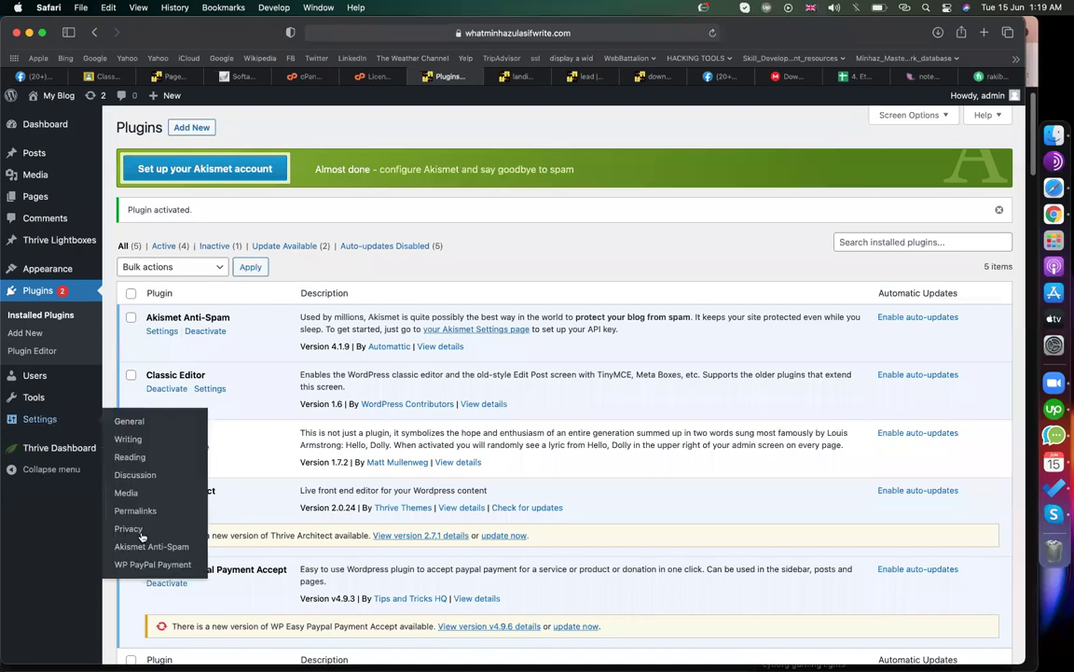
pyautogui.click(141, 564)
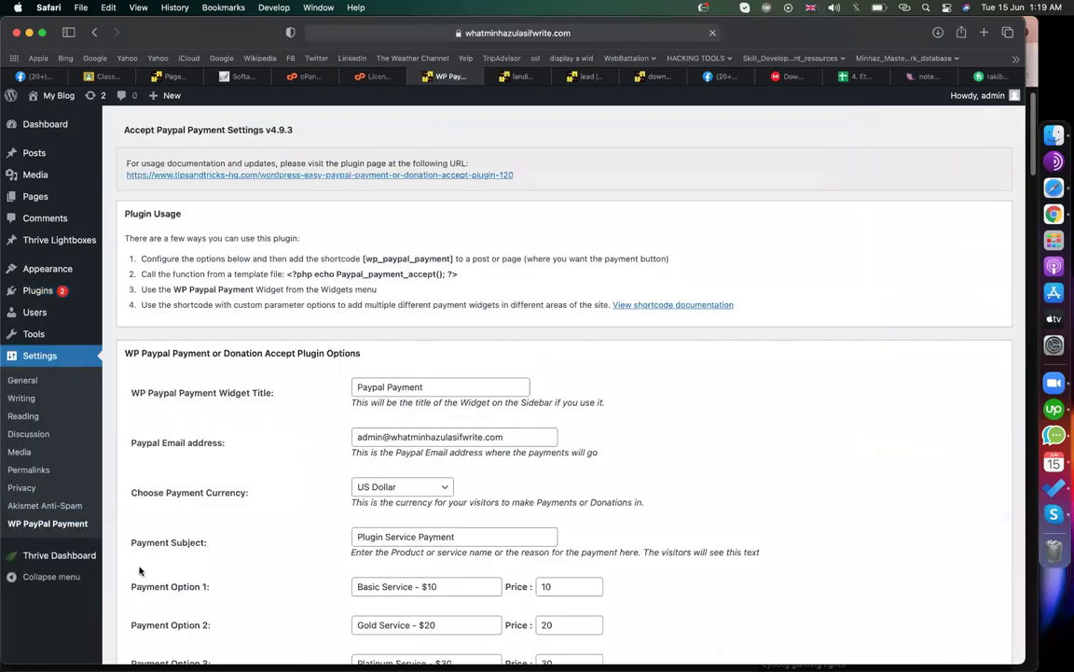
pyautogui.tripleClick(451, 384)
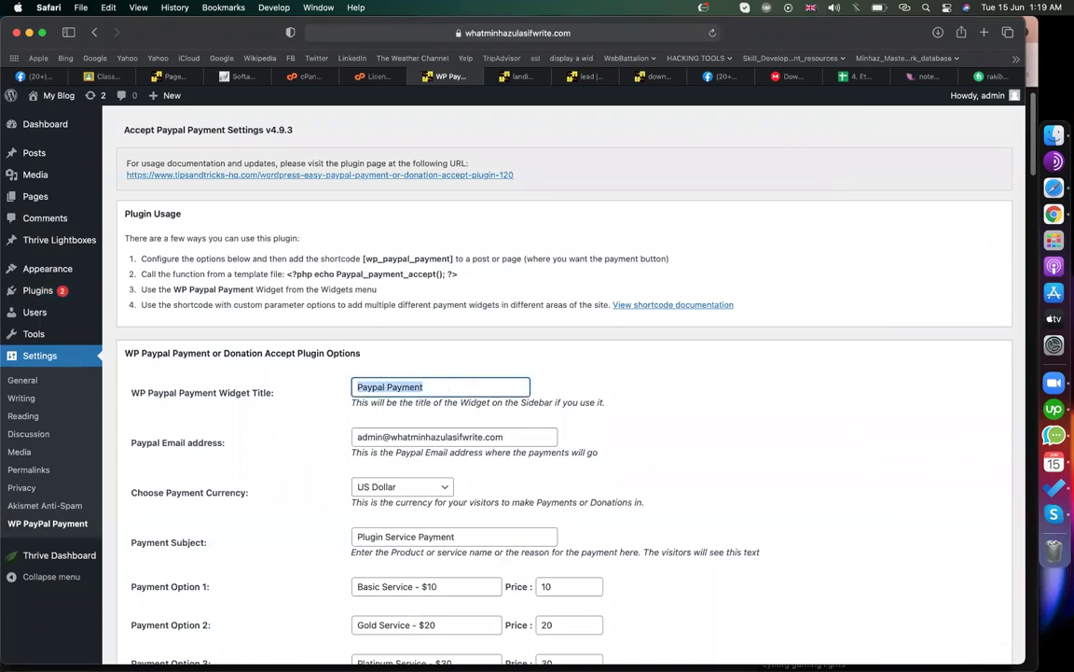
pyautogui.press('Right')
pyautogui.write('for ')
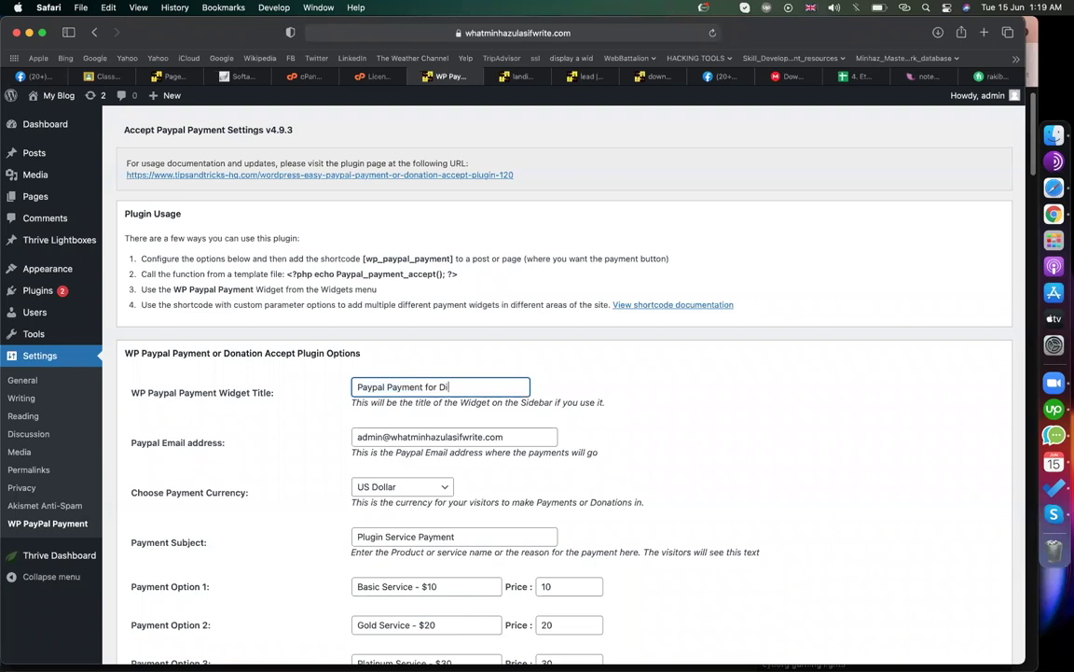
pyautogui.write('Digital Book')
pyautogui.scroll(-2, 464, 388)
pyautogui.press('Tab')
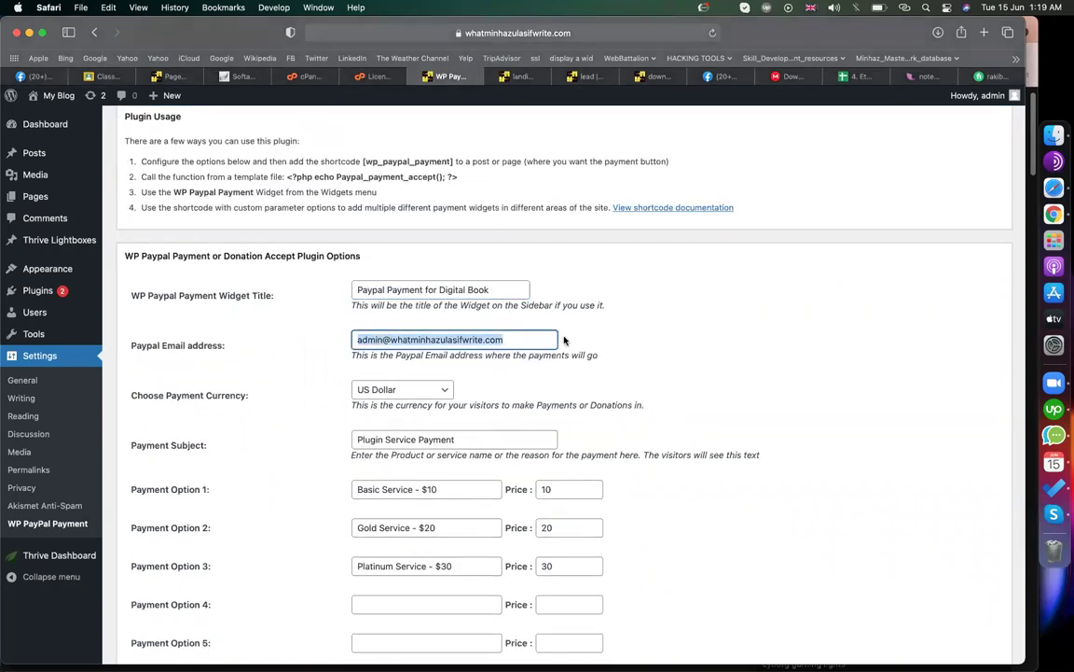
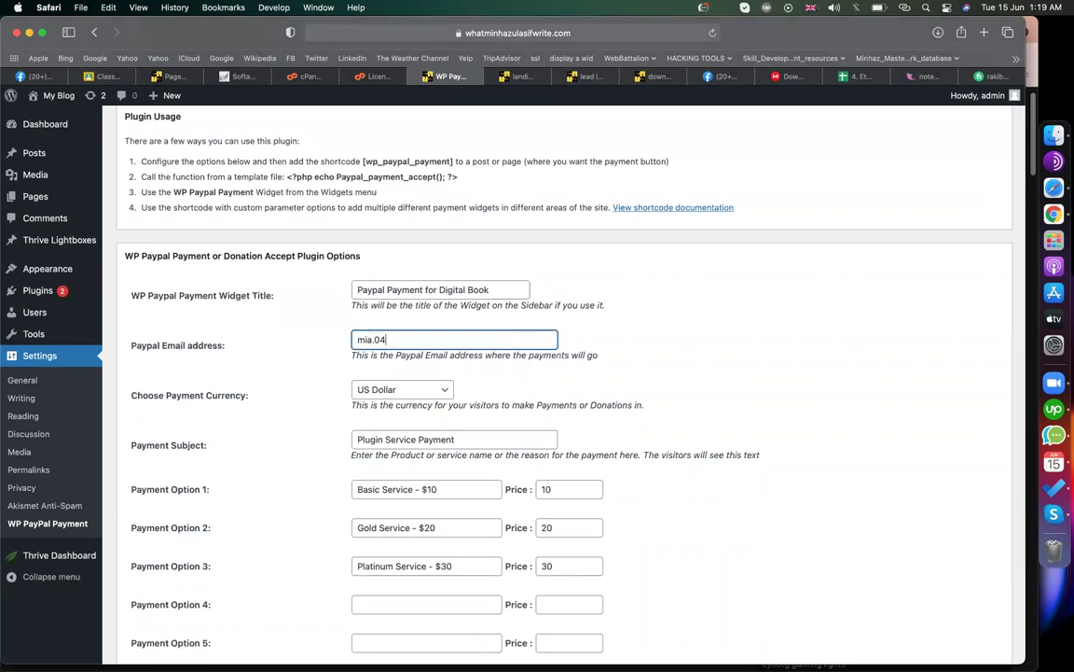
# - Change the payment subject from Plugin Service to 'Digital Book Payment'
pyautogui.scroll(-3, 628, 333)
pyautogui.doubleClick(463, 288)
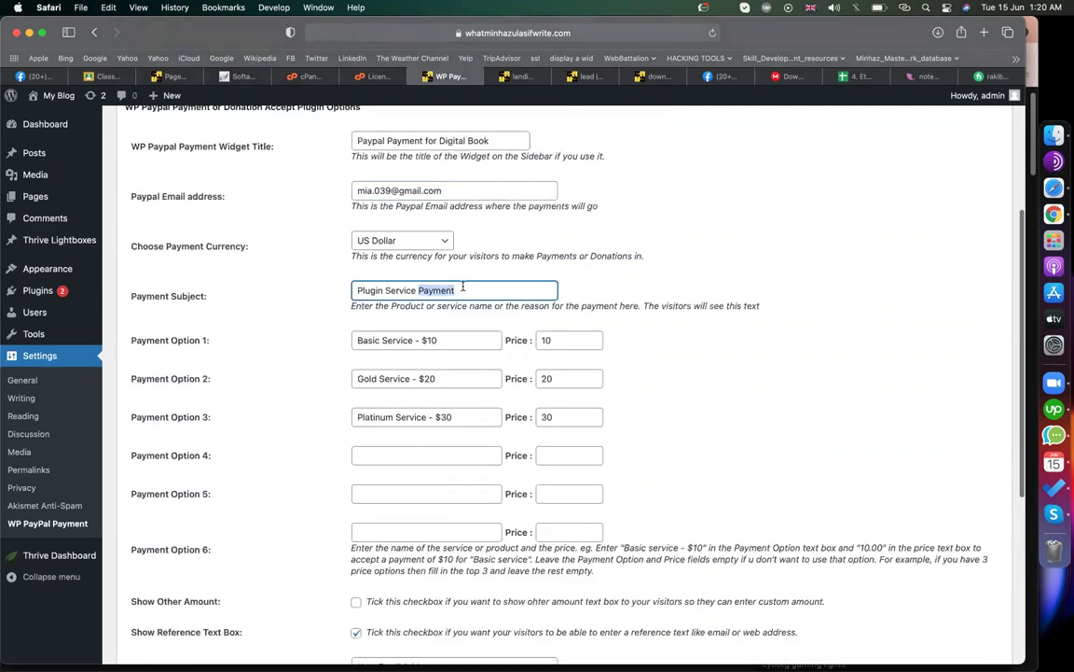
pyautogui.moveTo(438, 141); pyautogui.dragTo(634, 140)
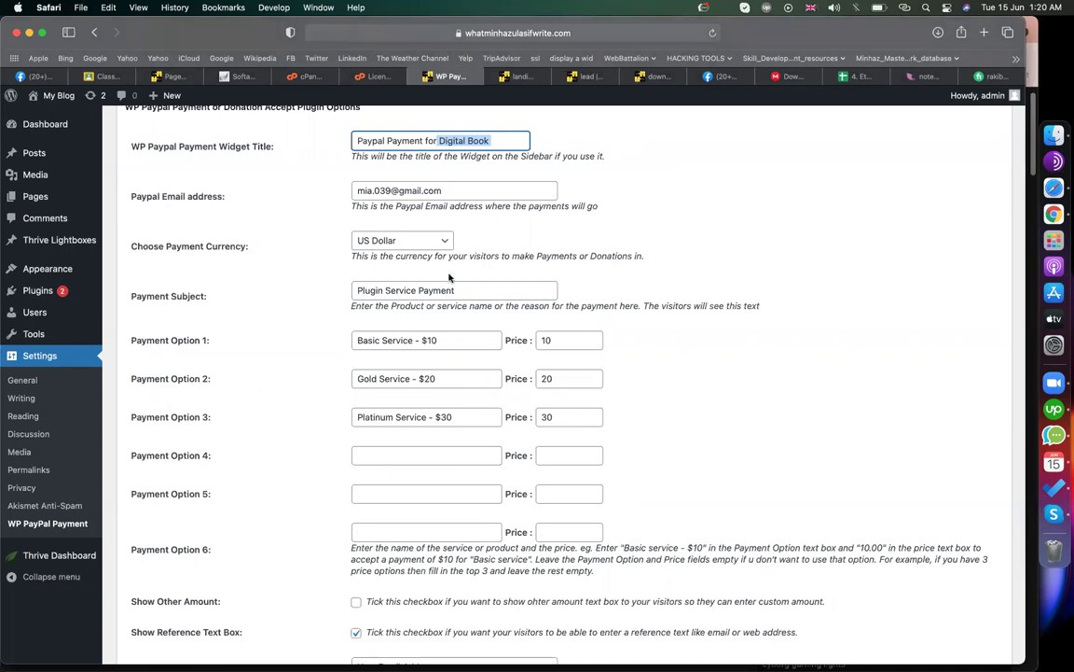
pyautogui.moveTo(420, 292); pyautogui.dragTo(354, 291)
pyautogui.press('super+v')
pyautogui.moveTo(86, 293)
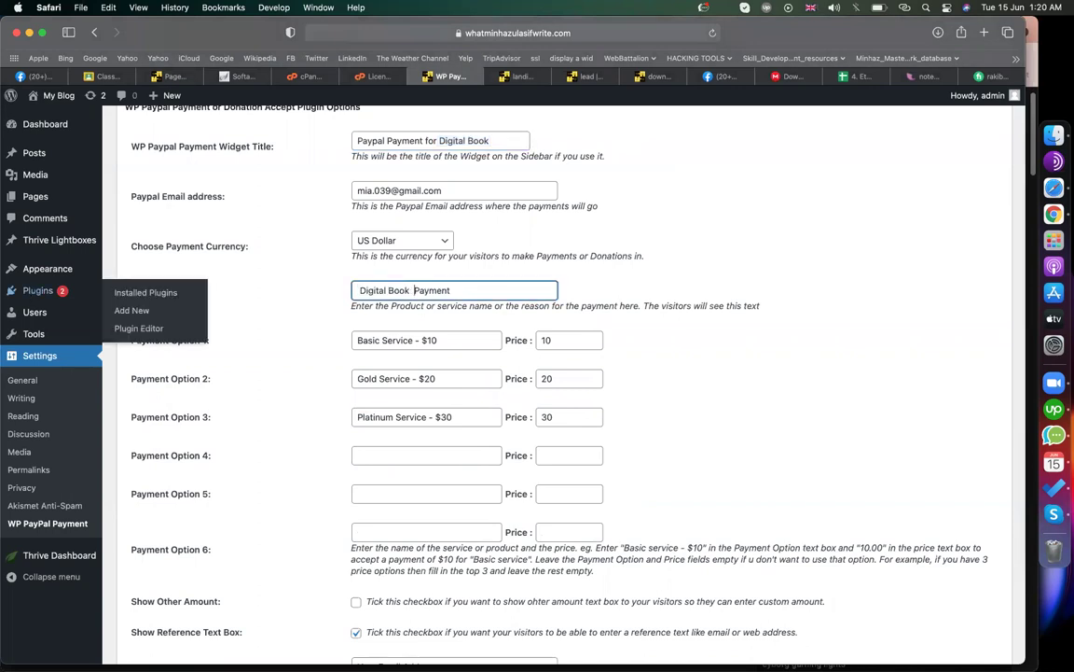
# - Clear the names and prices of payment options 2 and 3
pyautogui.tripleClick(472, 415)
pyautogui.press('BackSpace')
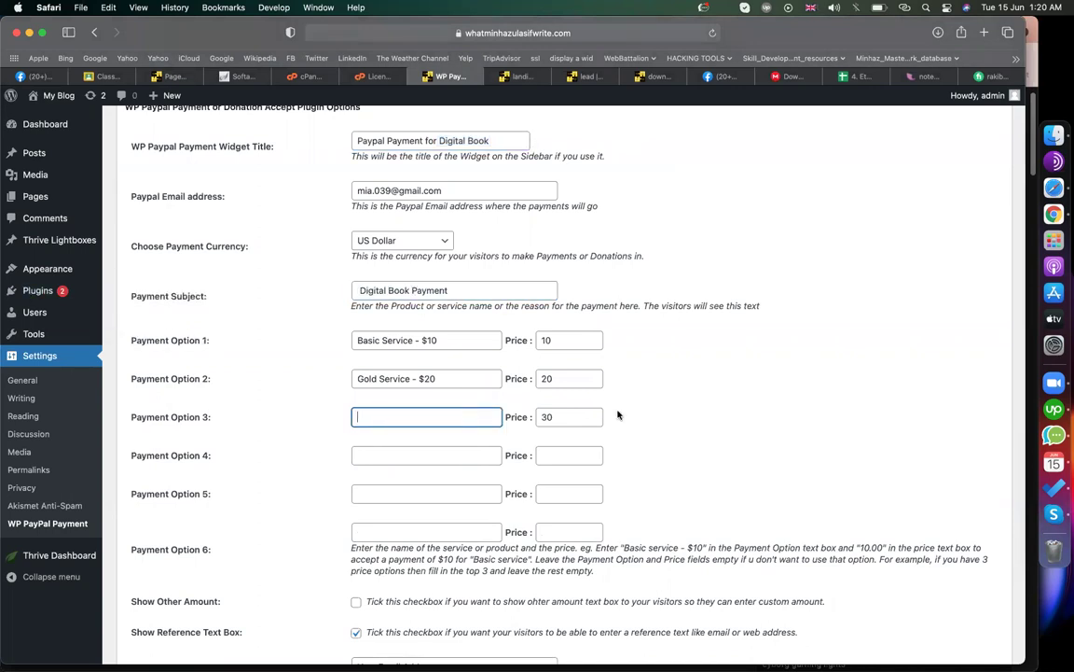
pyautogui.tripleClick(586, 416)
pyautogui.press('BackSpace')
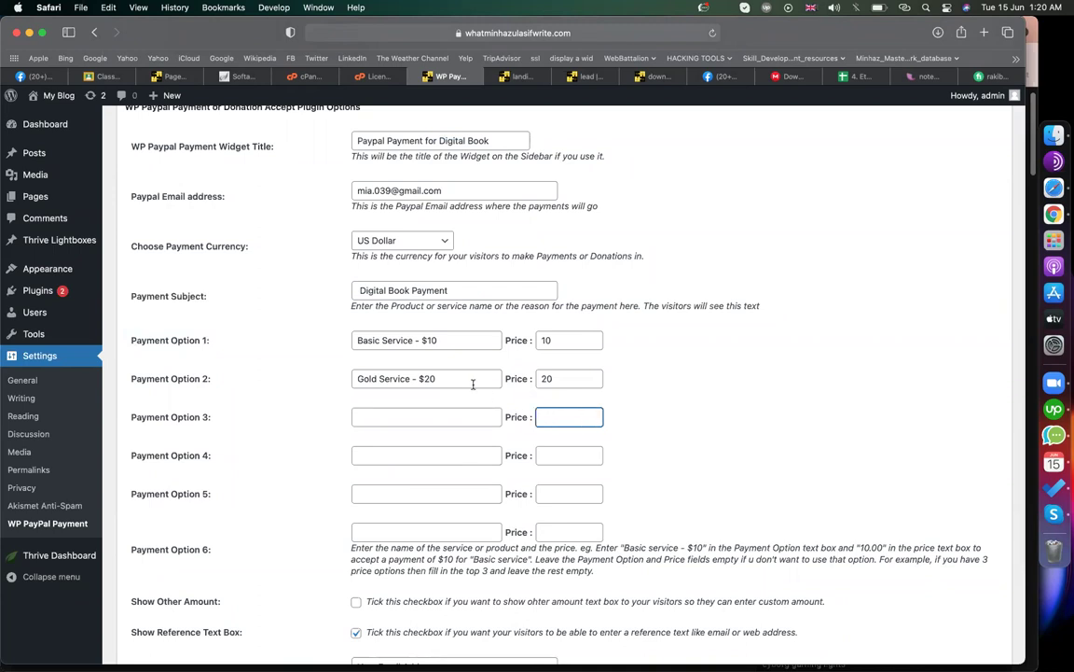
pyautogui.tripleClick(473, 379)
pyautogui.press('BackSpace')
pyautogui.tripleClick(580, 378)
pyautogui.press('BackSpace')
# - Rename payment option 1 to 'Download Digital Book' $30 and set its price to 30
pyautogui.moveTo(410, 340); pyautogui.dragTo(324, 340)
pyautogui.press('Right')
pyautogui.press('Right')
pyautogui.press('shift+super+Left')
pyautogui.write('Download  Digital Book')
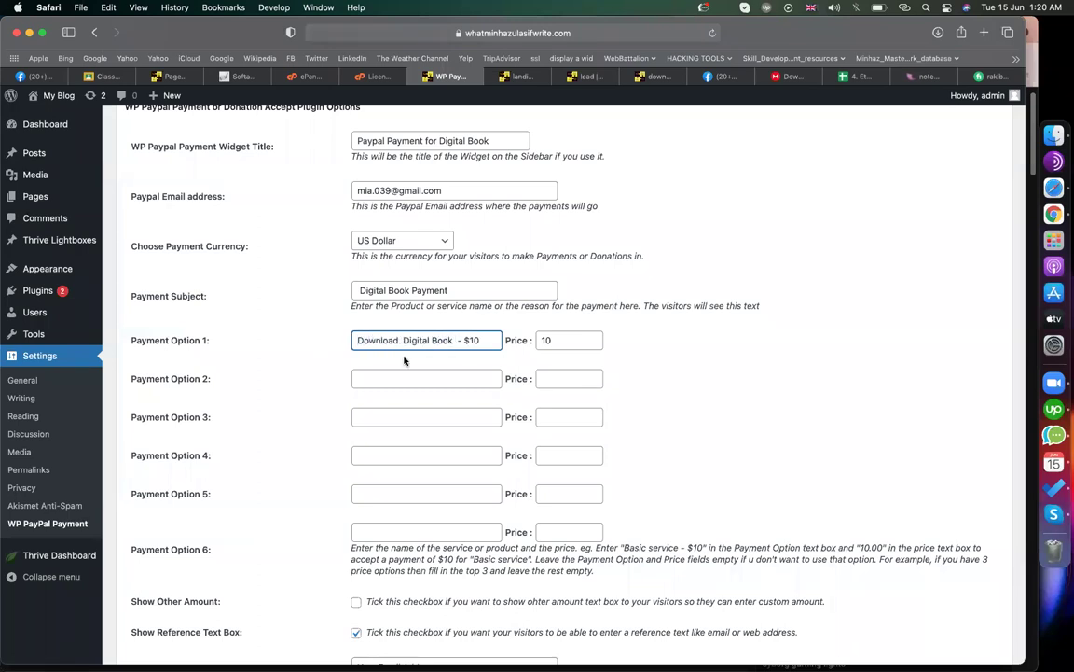
pyautogui.press('Delete')
pyautogui.press('BackSpace')
pyautogui.write('30')
pyautogui.press('BackSpace')
pyautogui.click(575, 340)
pyautogui.press('BackSpace')
pyautogui.write('30')
# - Append '/download' to the Return URL and save the options
pyautogui.scroll(-5, 719, 374)
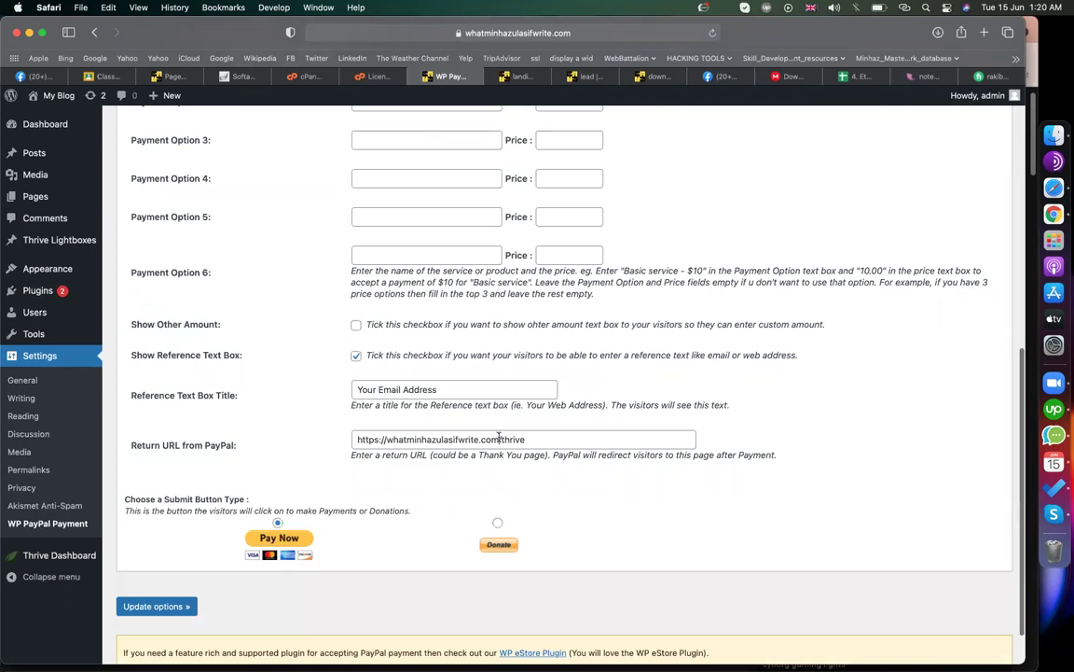
pyautogui.tripleClick(499, 438)
pyautogui.click(718, 396)
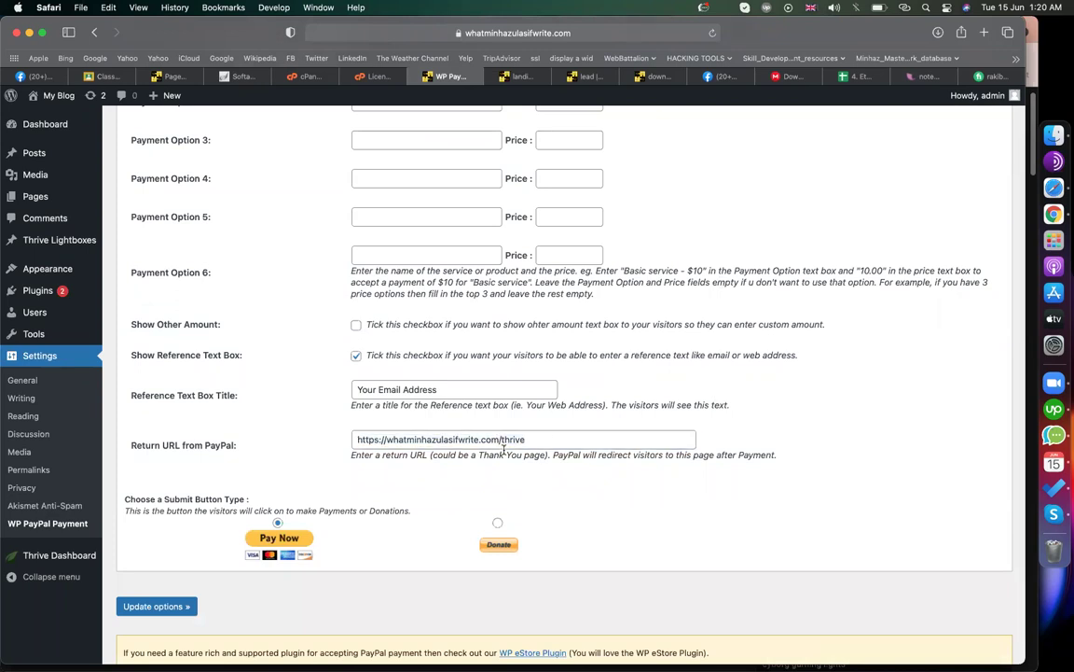
pyautogui.click(580, 444)
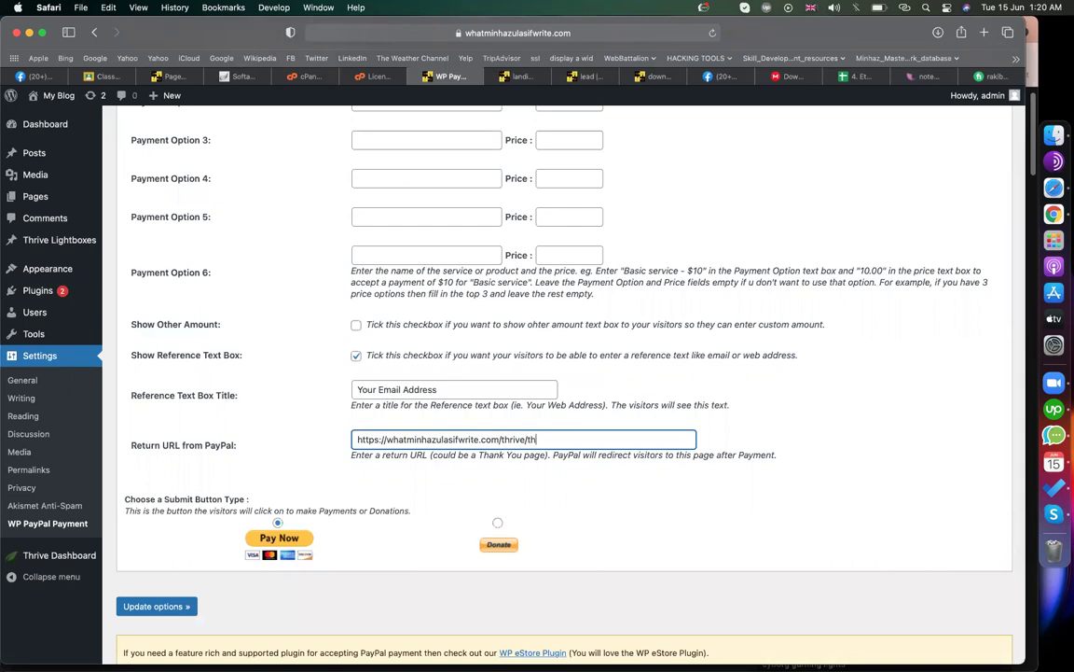
pyautogui.write('/download')
pyautogui.tripleClick(582, 429)
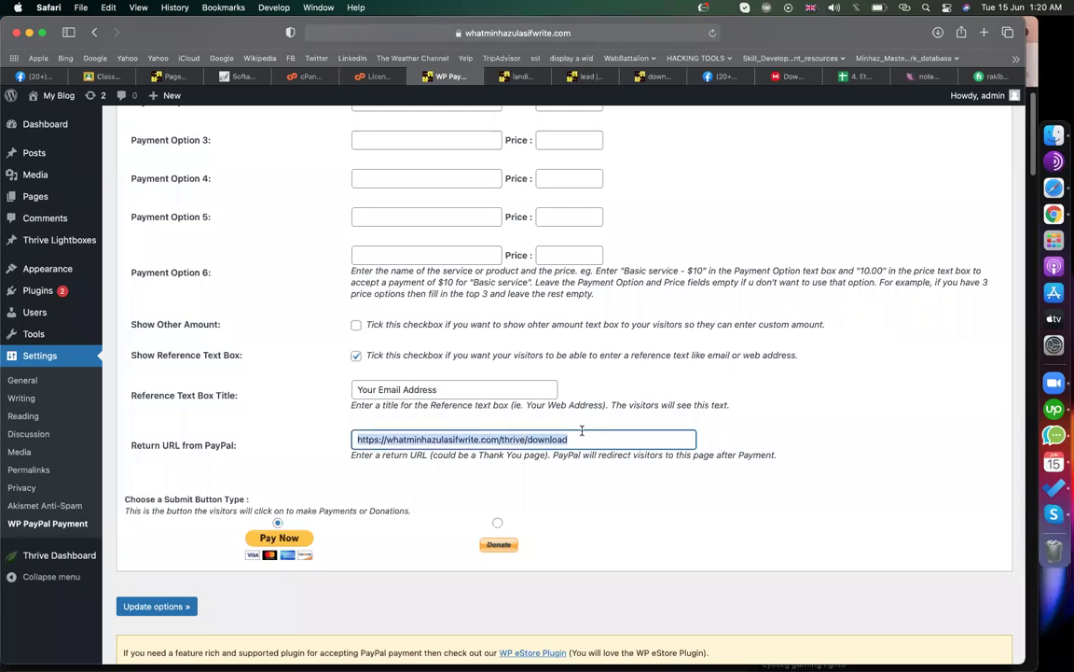
pyautogui.click(166, 605)
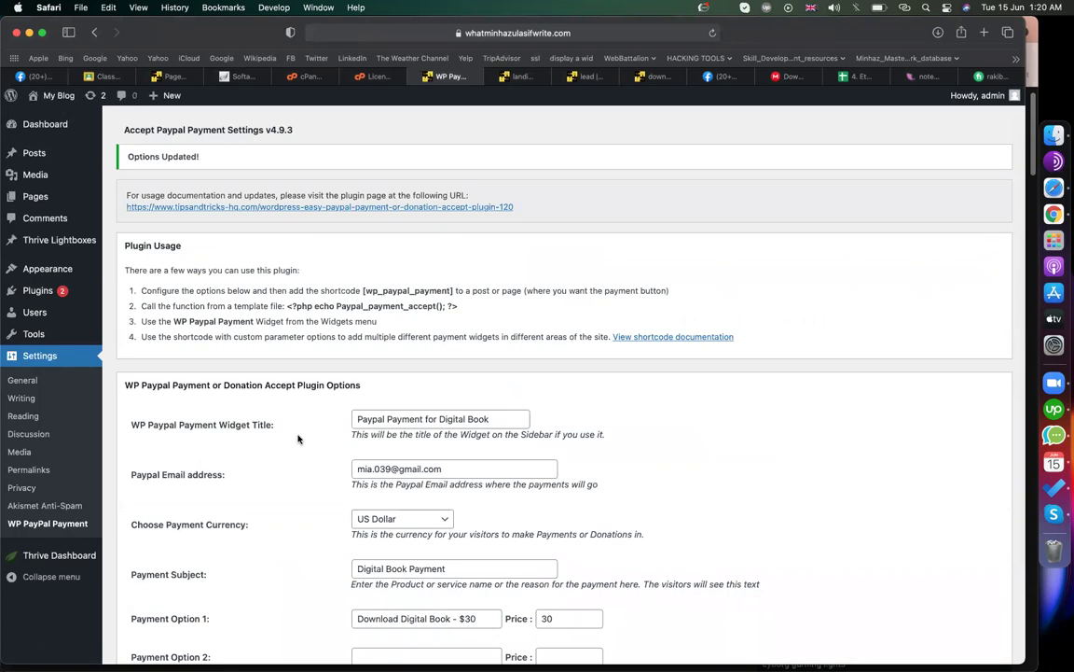
# - Copy the [wp_paypal_payment] shortcode and publish it on a new page titled 'payment'
pyautogui.moveTo(363, 292); pyautogui.dragTo(456, 291)
pyautogui.press('super+c')
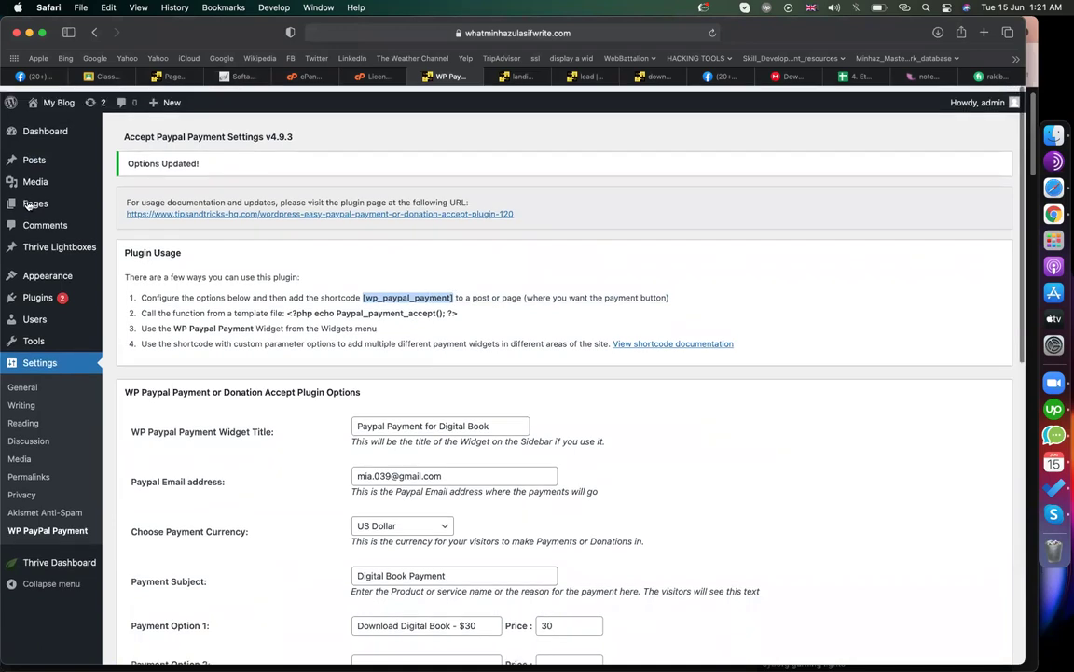
pyautogui.click(122, 225)
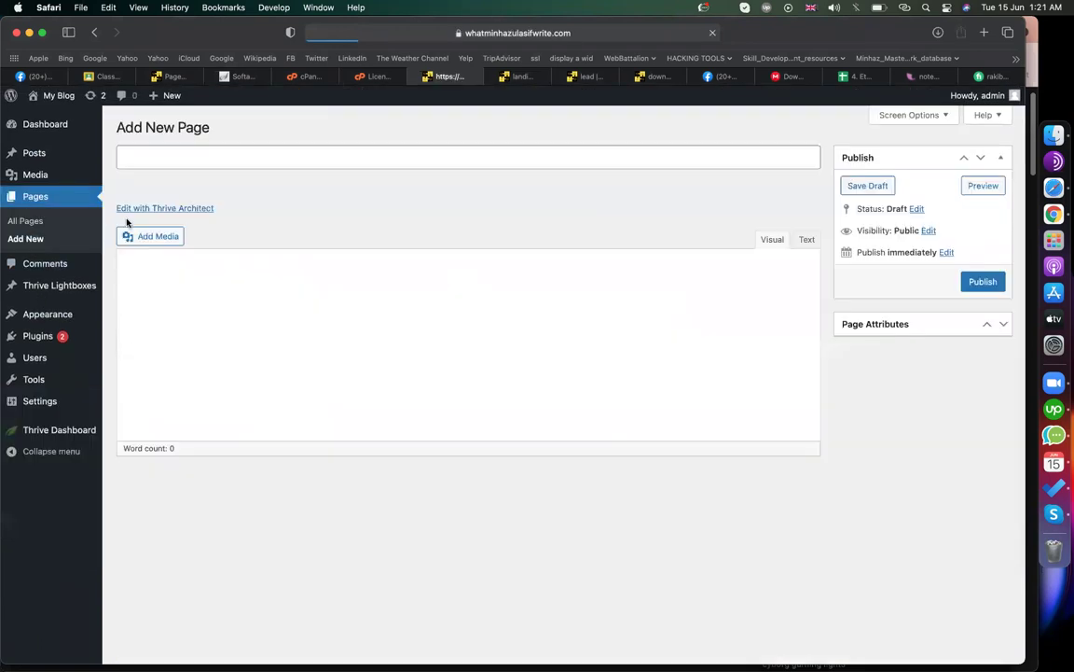
pyautogui.write('p')
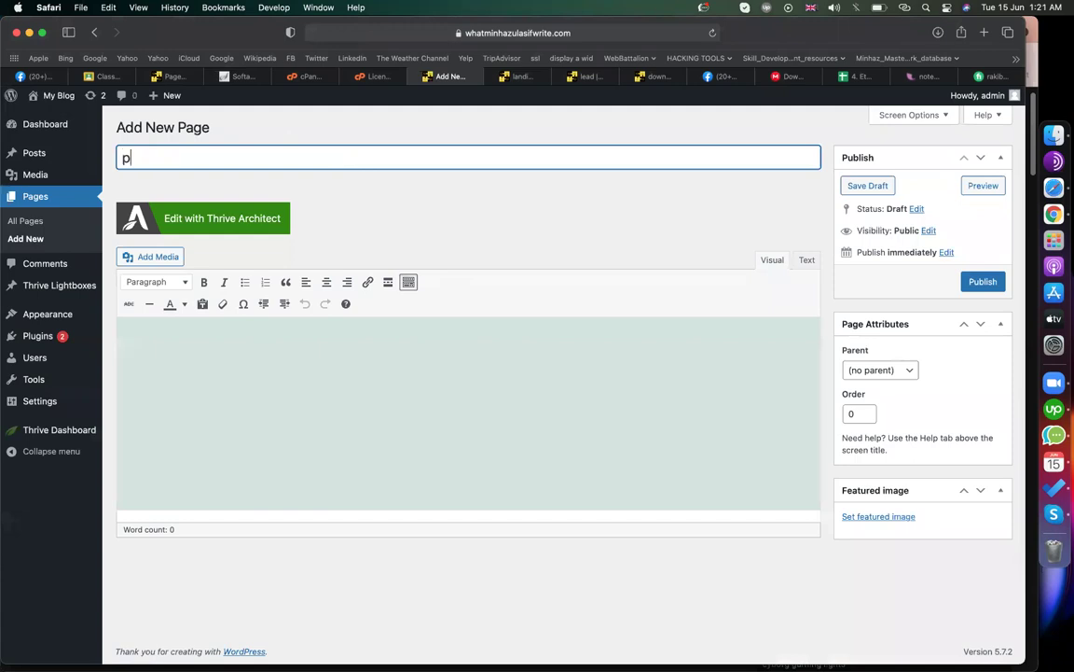
pyautogui.write('ayment')
pyautogui.click(276, 359)
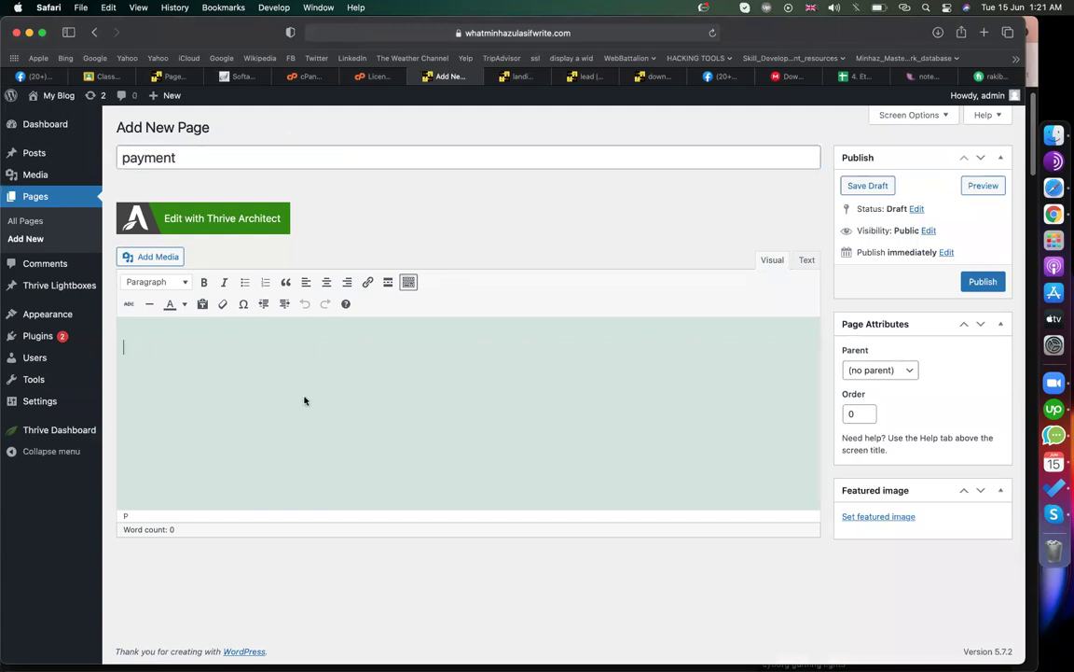
pyautogui.press('super+v')
pyautogui.click(983, 280)
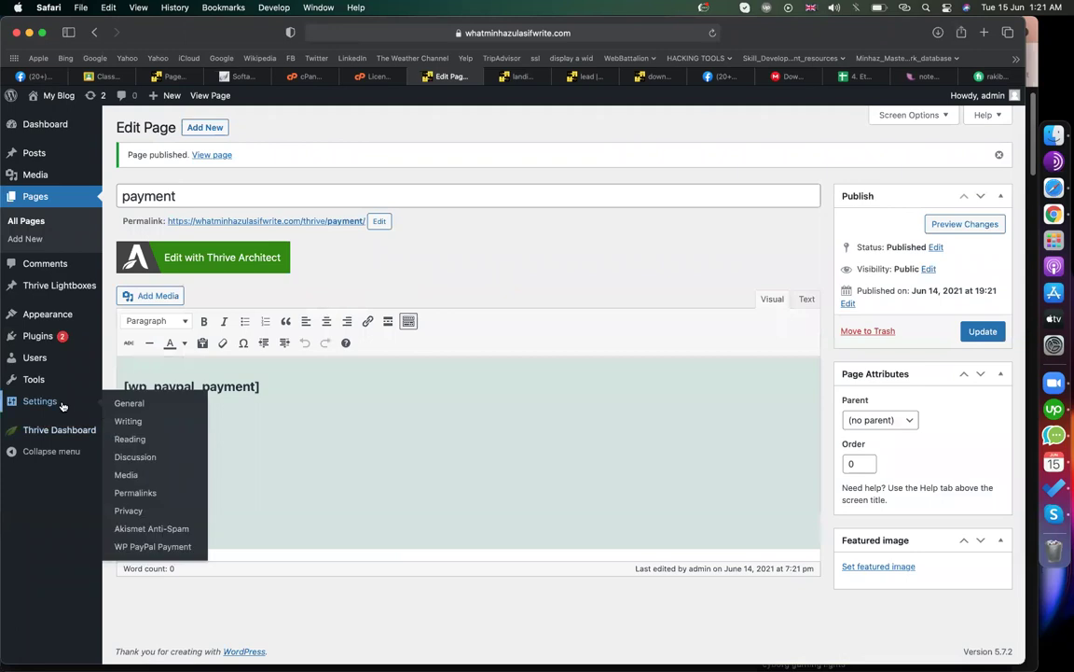
pyautogui.moveTo(38, 411)
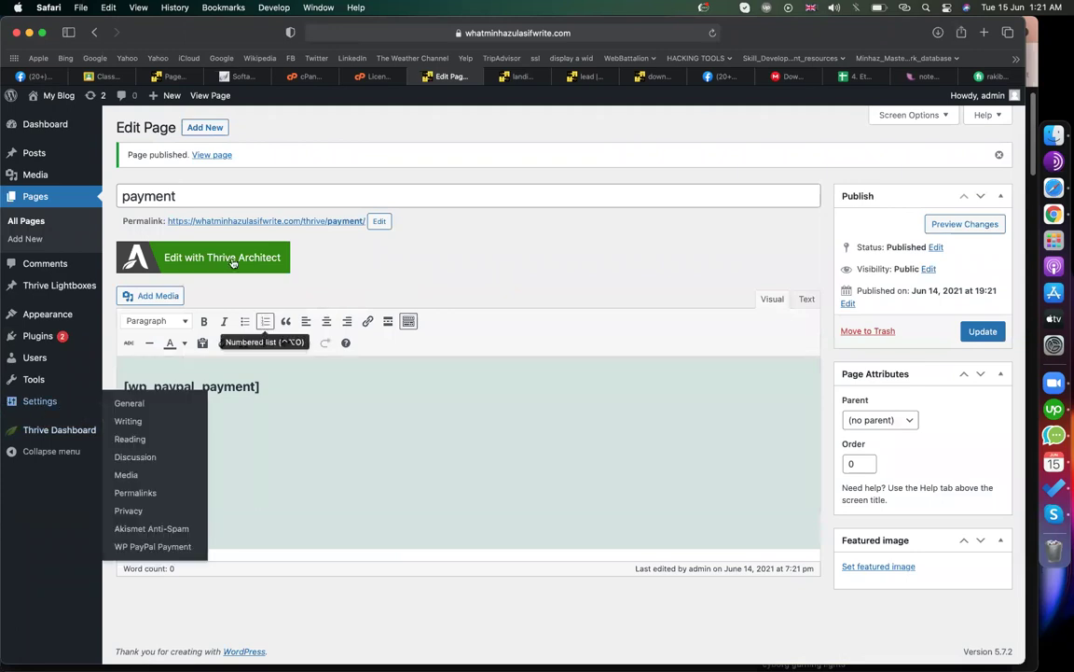
# - Open the live payment page in a new tab and check its Digital Book PayPal form
pyautogui.rightClick(292, 221)
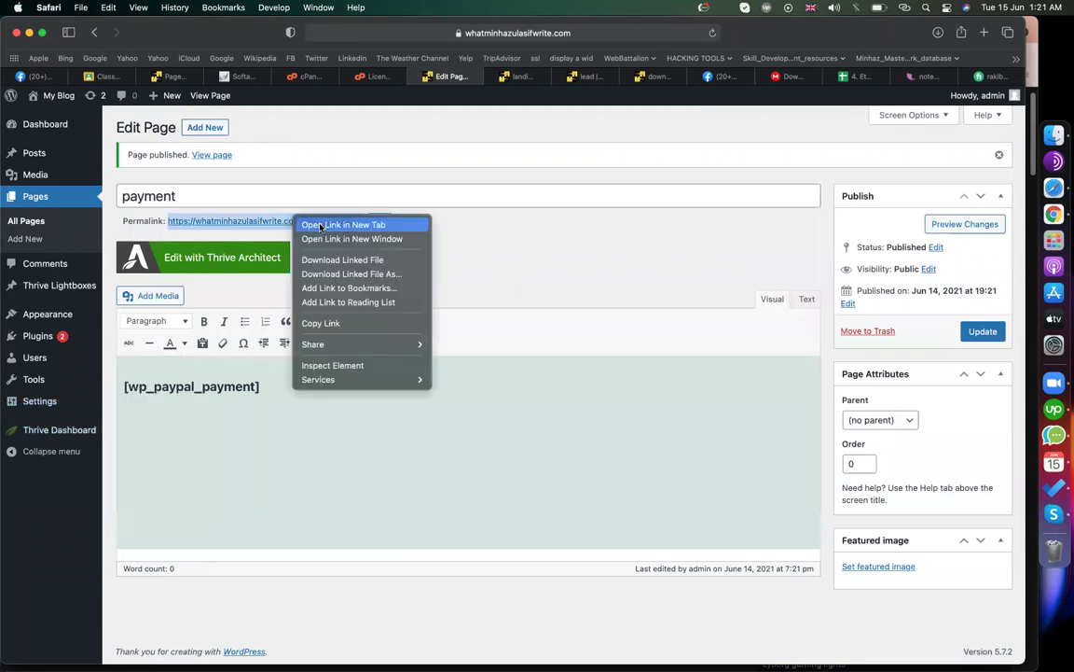
pyautogui.click(318, 230)
pyautogui.click(684, 74)
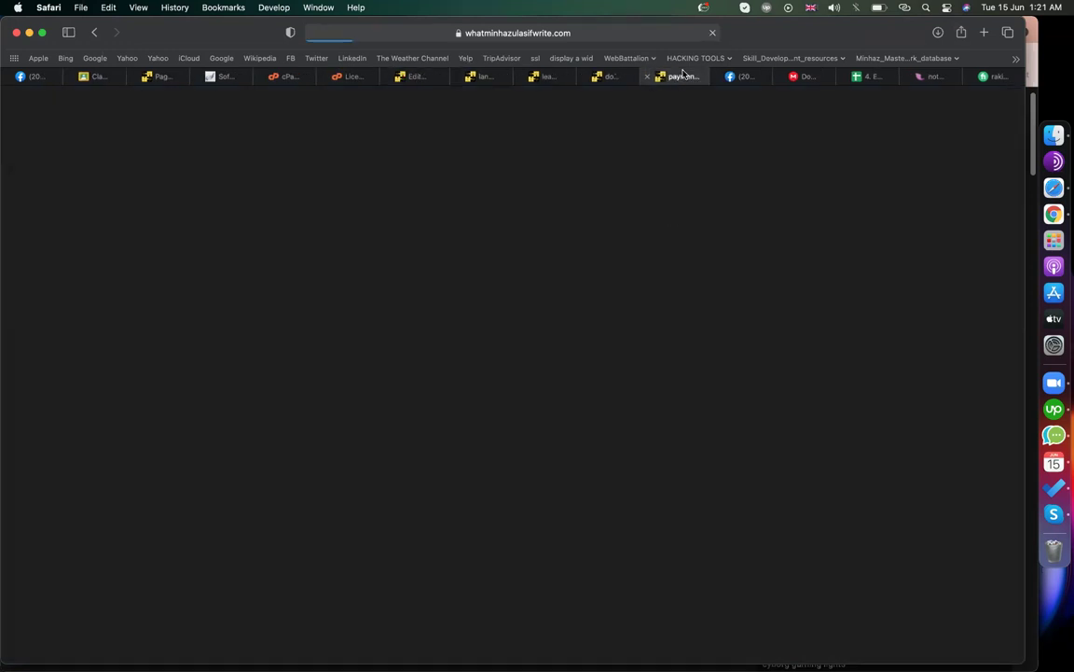
pyautogui.scroll(-5, 647, 362)
pyautogui.scroll(5, 456, 516)
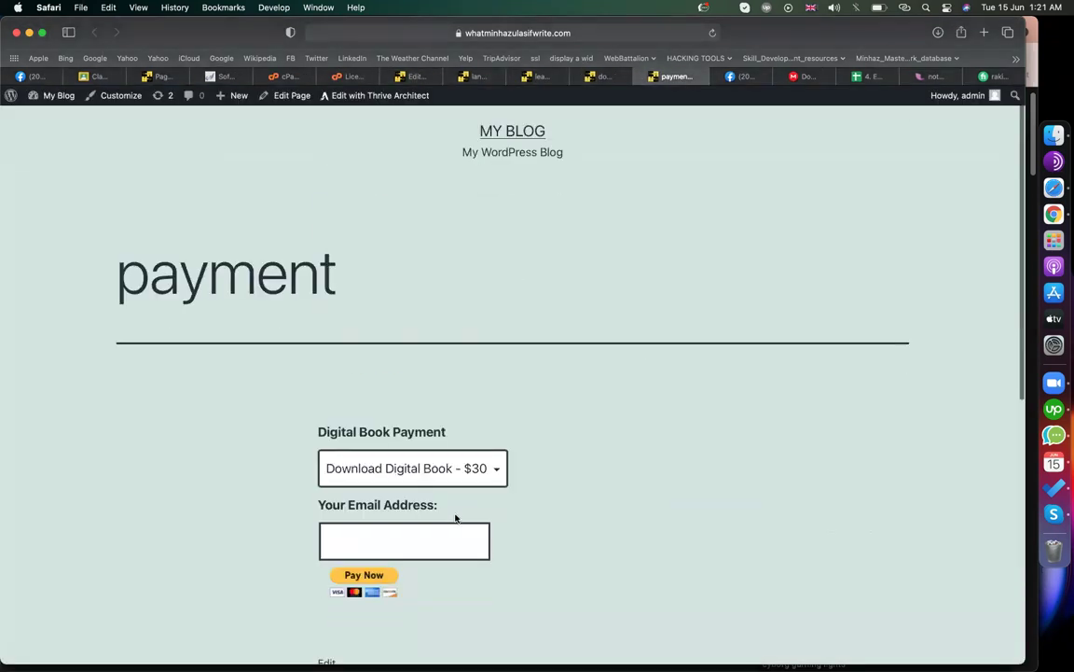
pyautogui.scroll(-2, 456, 511)
pyautogui.click(372, 407)
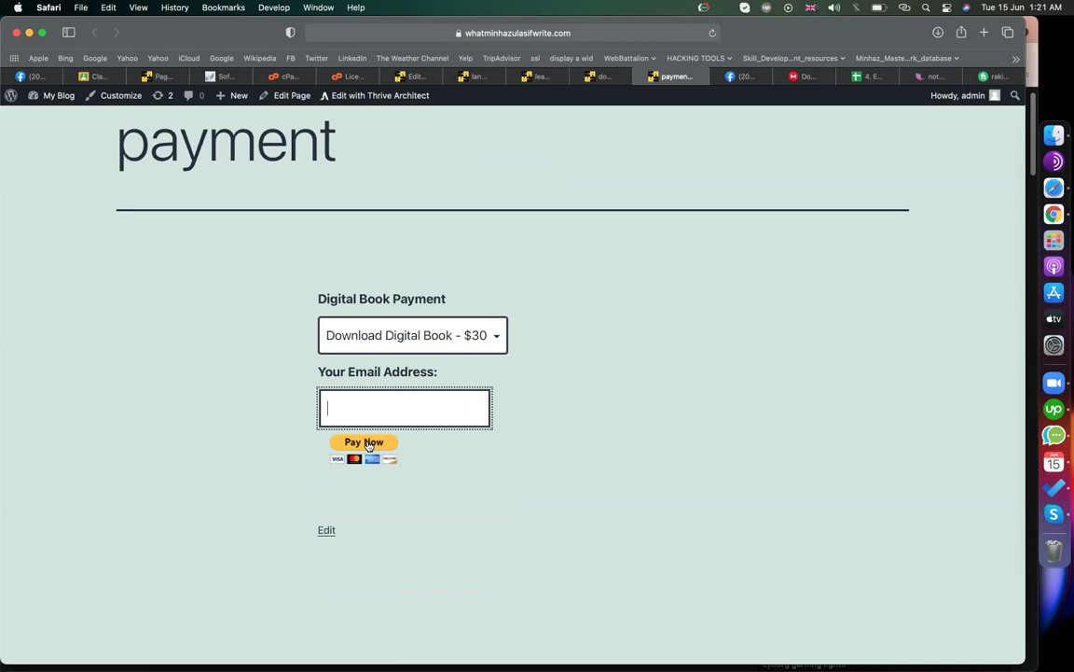
# - Back on the Edit Page screen, start a new page titled 'download'
pyautogui.click(476, 76)
pyautogui.click(401, 75)
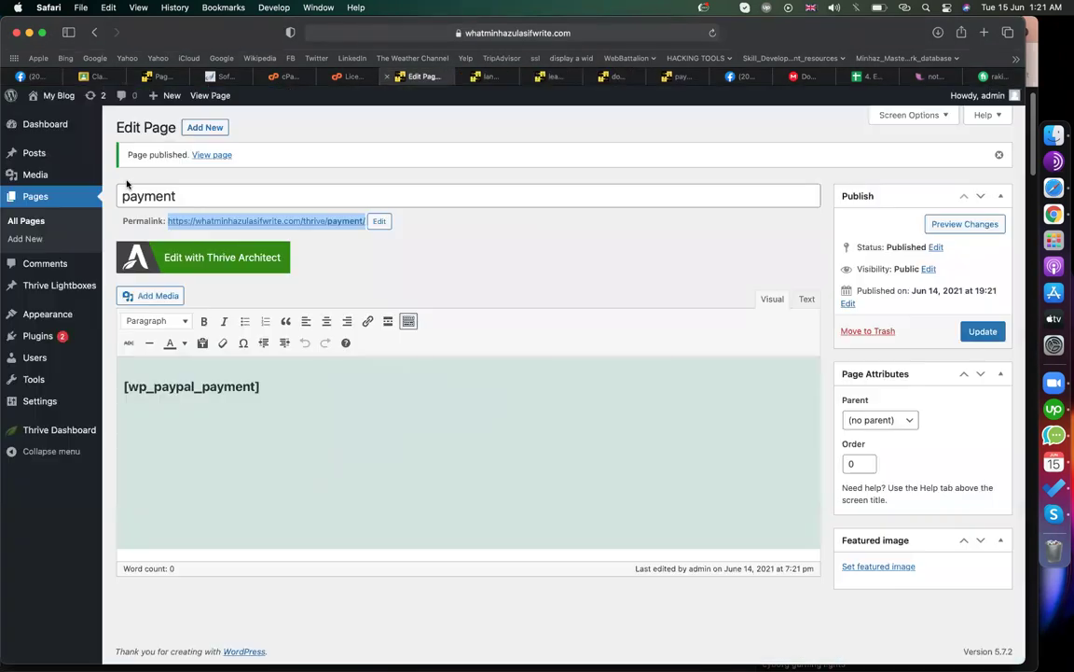
pyautogui.click(205, 128)
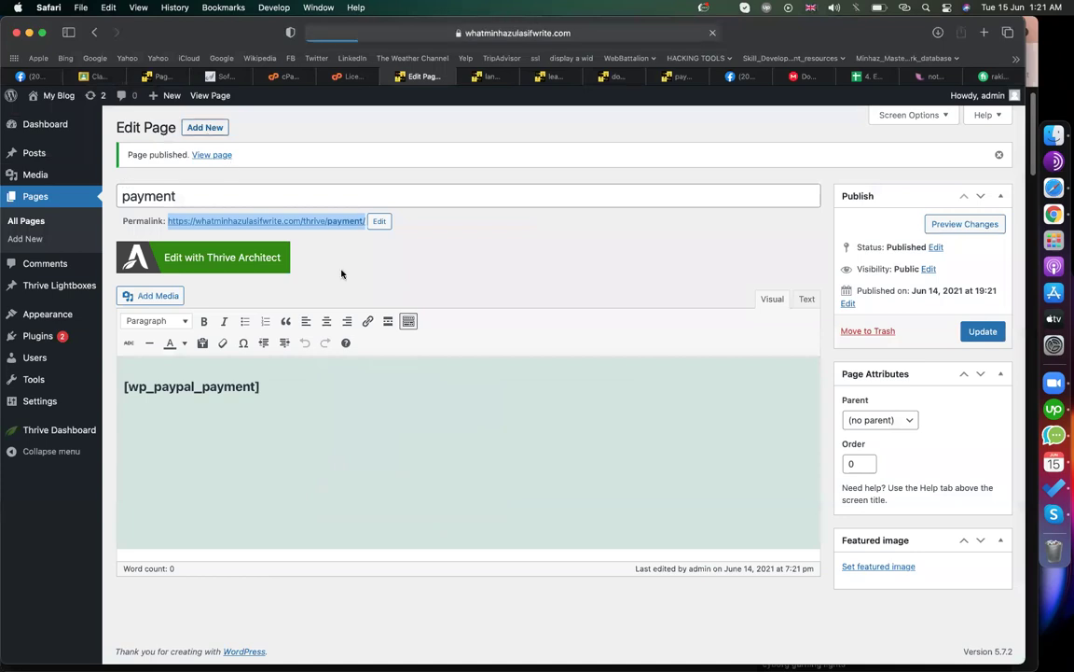
pyautogui.write('download')
# - Publish the 'download' page and open it in Thrive Architect
pyautogui.click(975, 283)
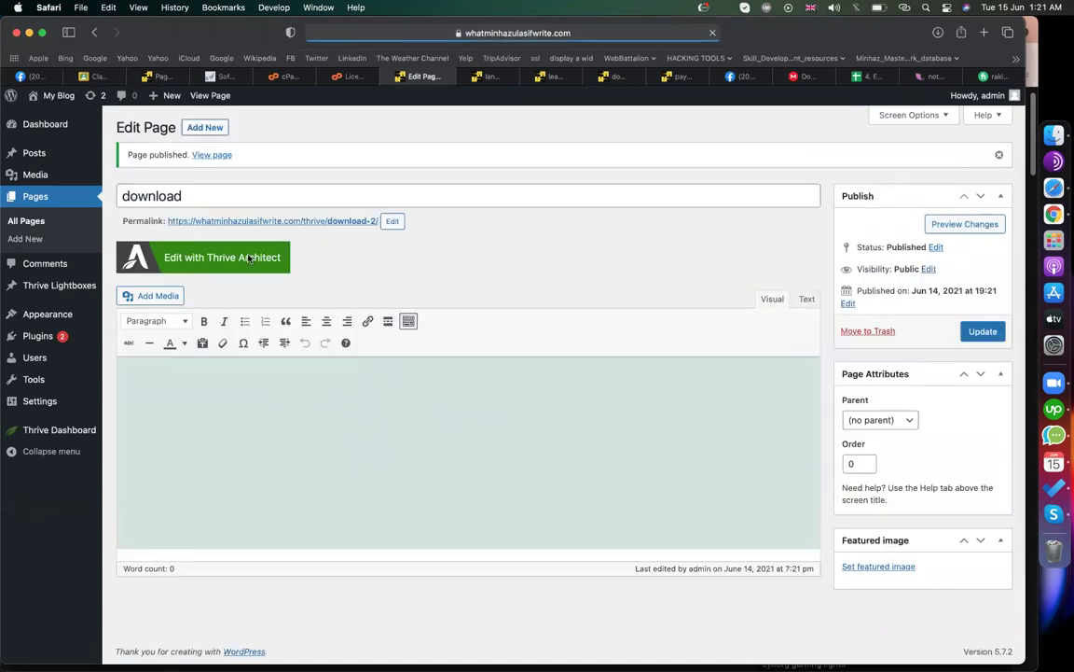
pyautogui.click(249, 258)
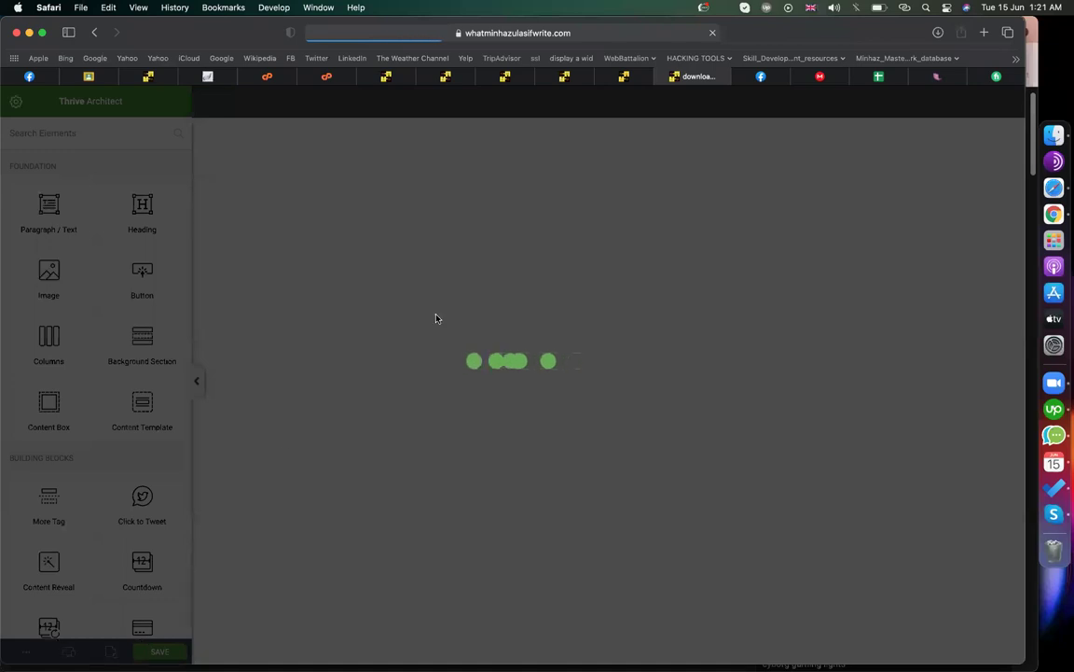
pyautogui.click(622, 78)
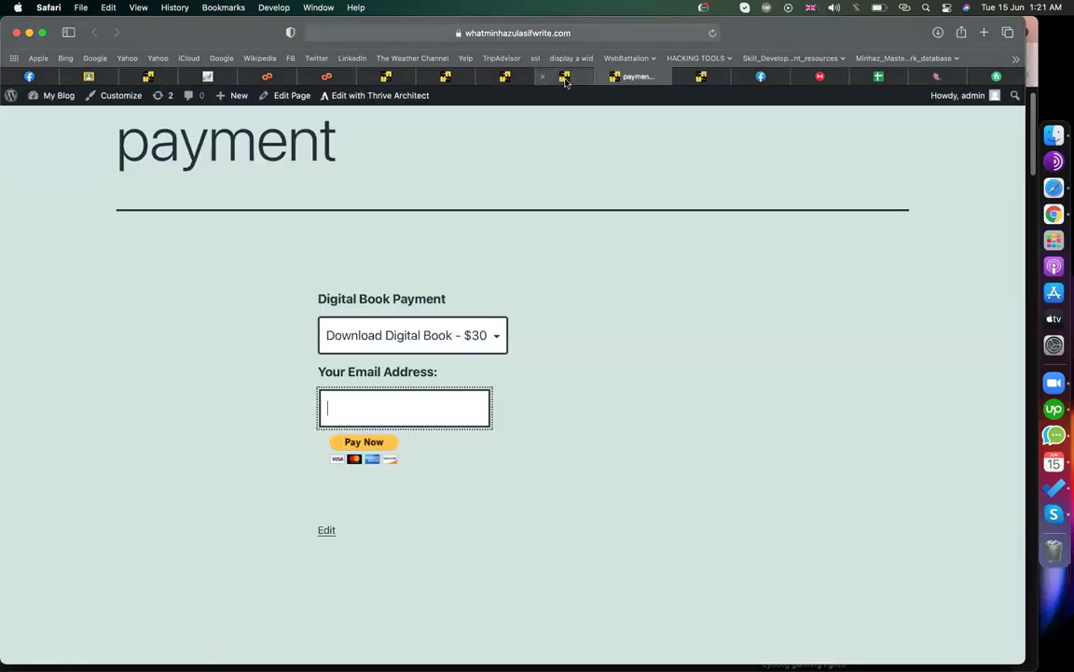
pyautogui.click(563, 77)
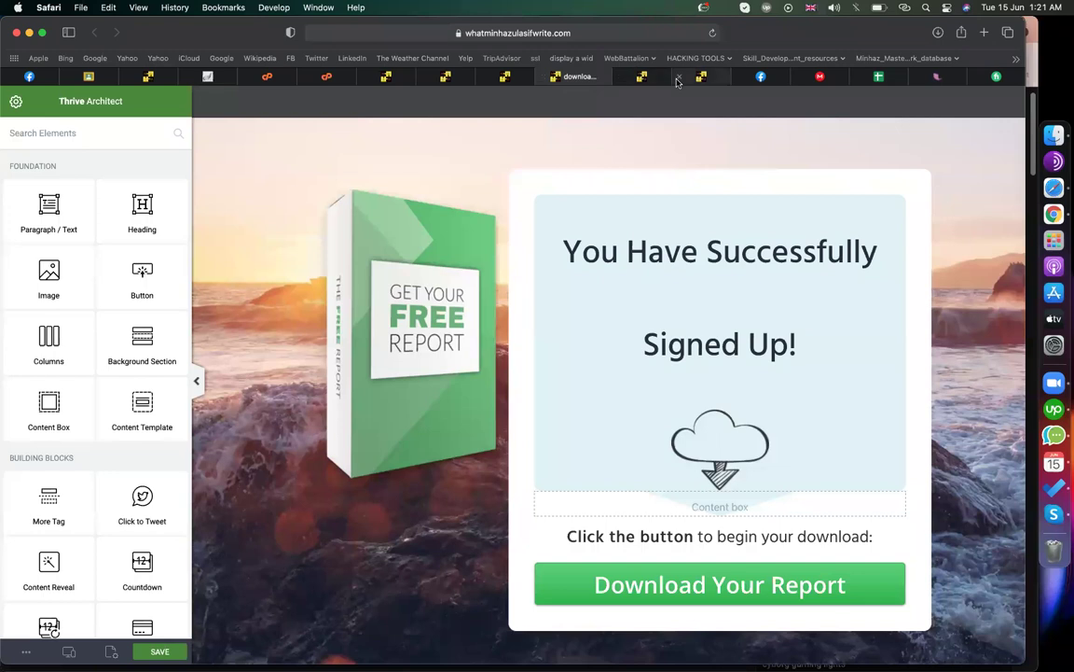
# - Close the extra tab, select the product box image, and paste the shortcode into a new tab
pyautogui.click(678, 79)
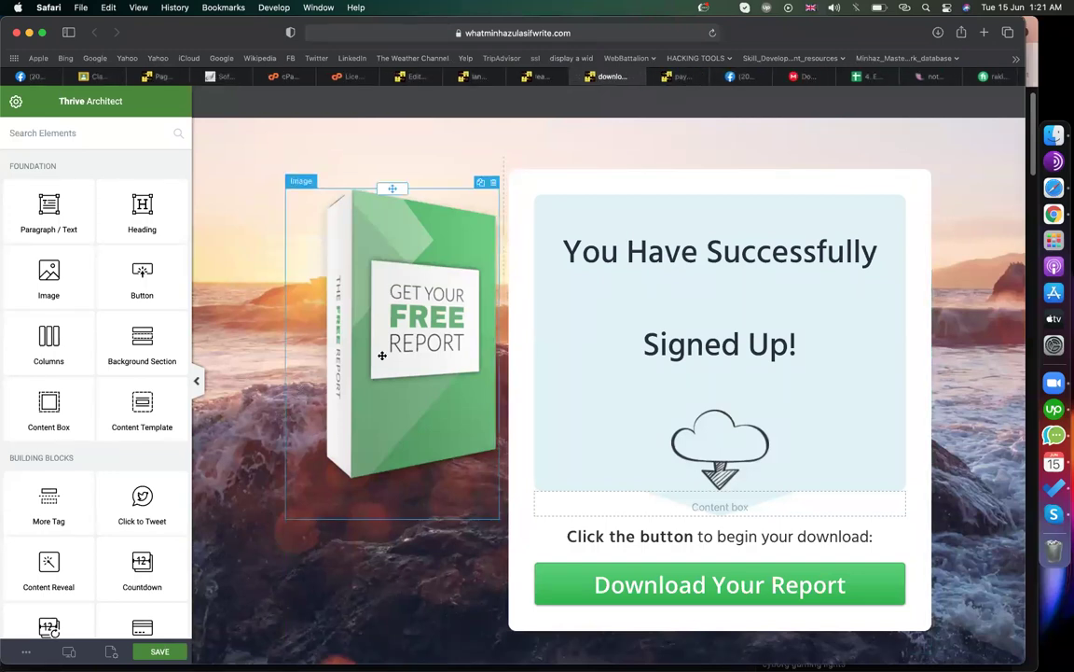
pyautogui.click(307, 286)
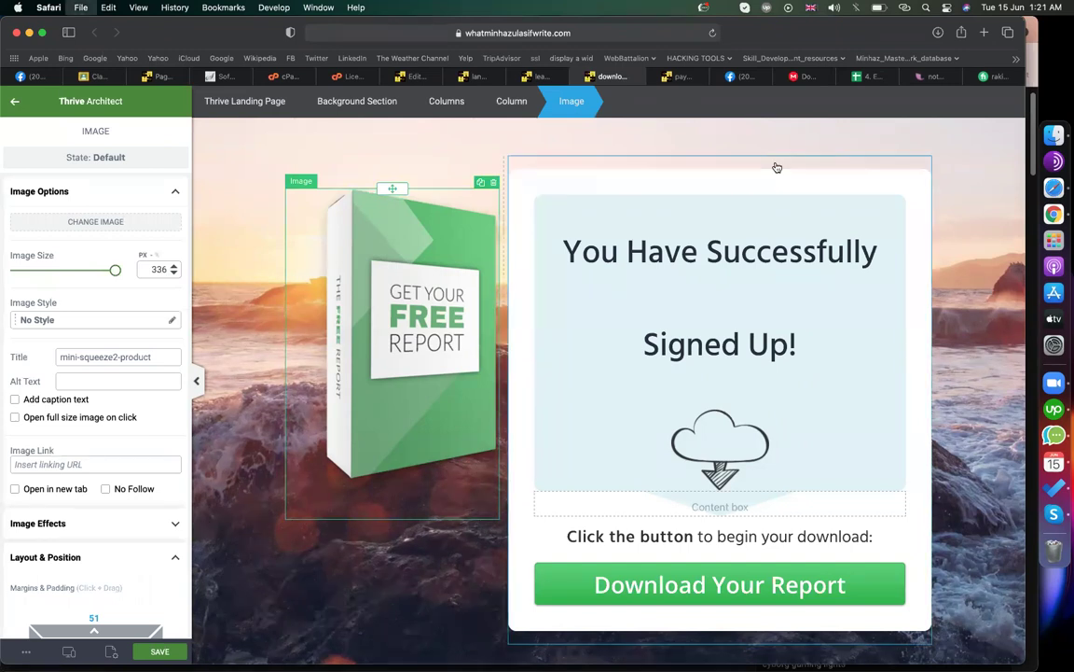
pyautogui.press('super+t')
pyautogui.write('[wp_paypal_payment]')
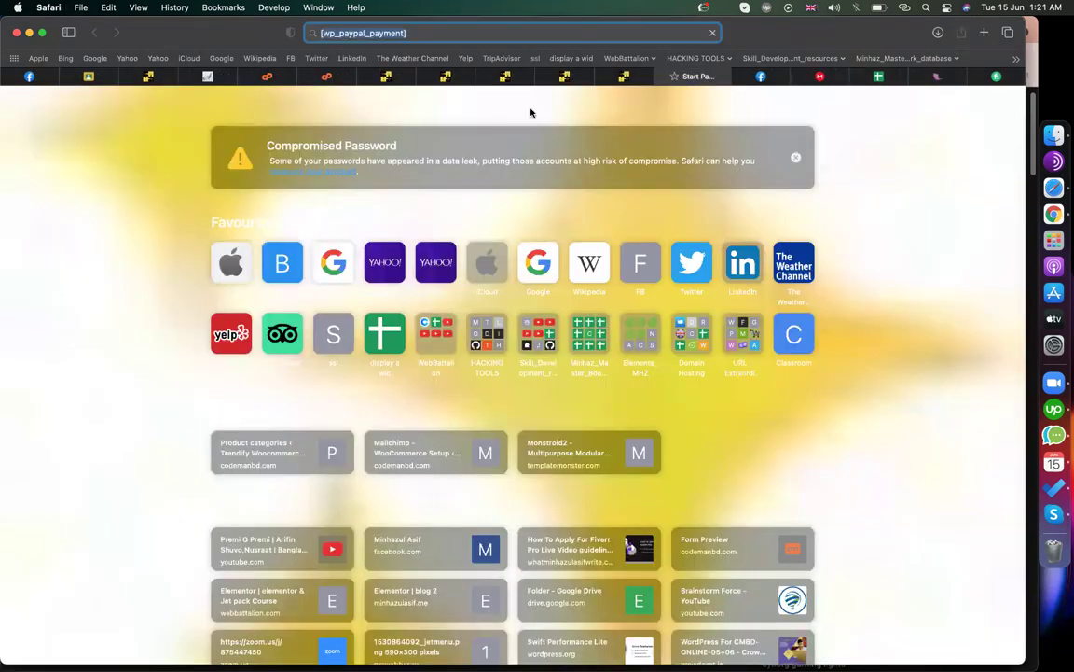
# - Search Google for 'digital book' and browse the image results
pyautogui.press('Return')
pyautogui.tripleClick(247, 124)
pyautogui.write('digital book')
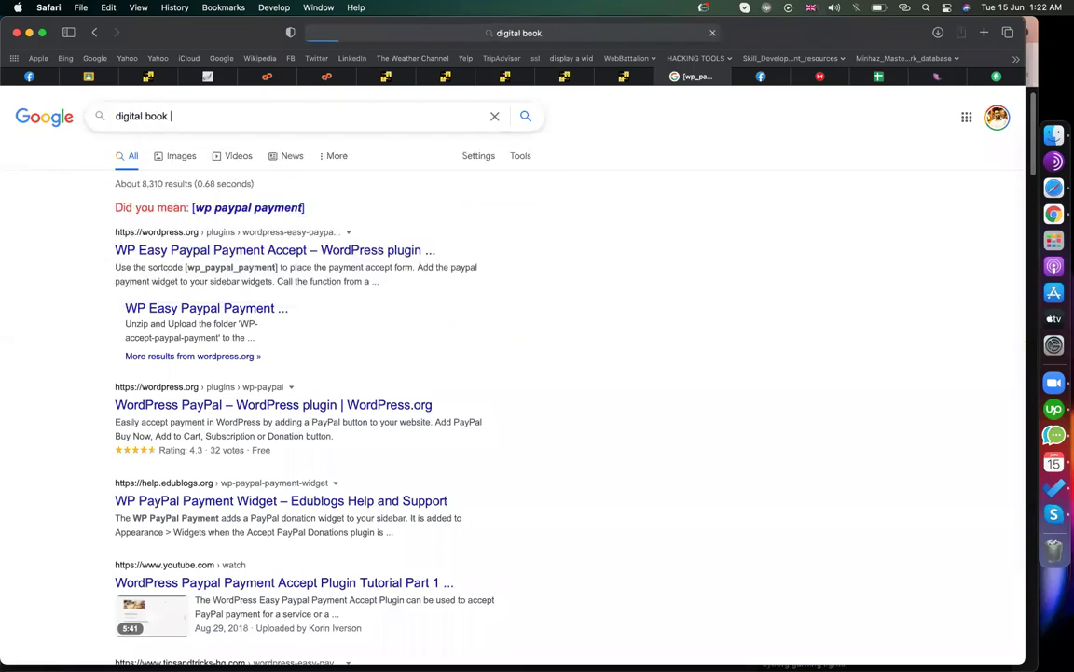
pyautogui.press('Return')
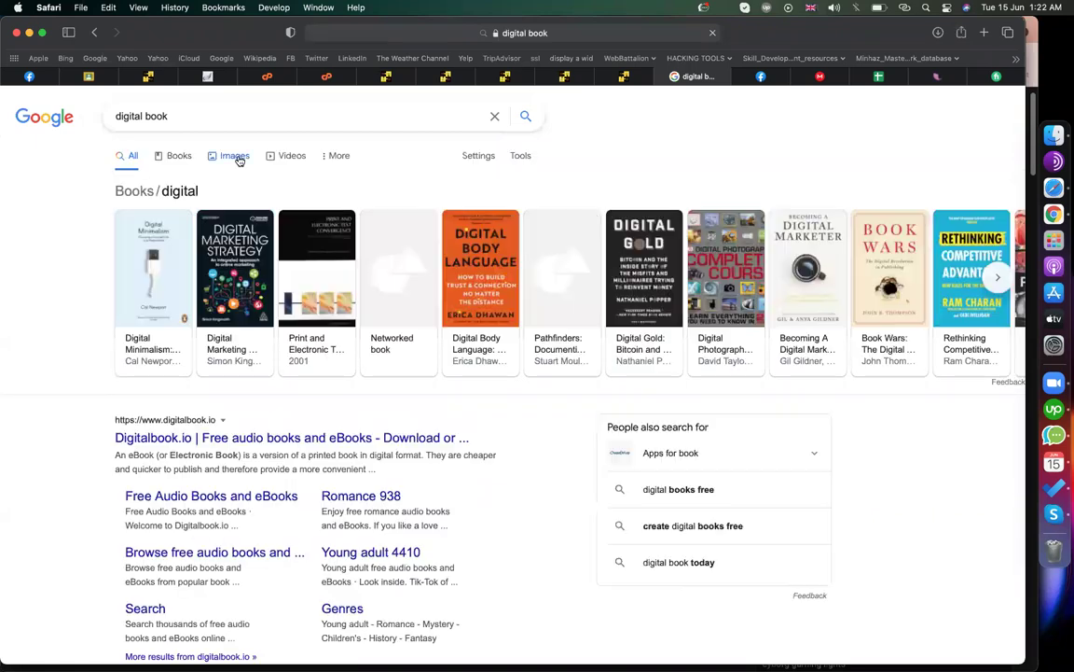
pyautogui.click(239, 160)
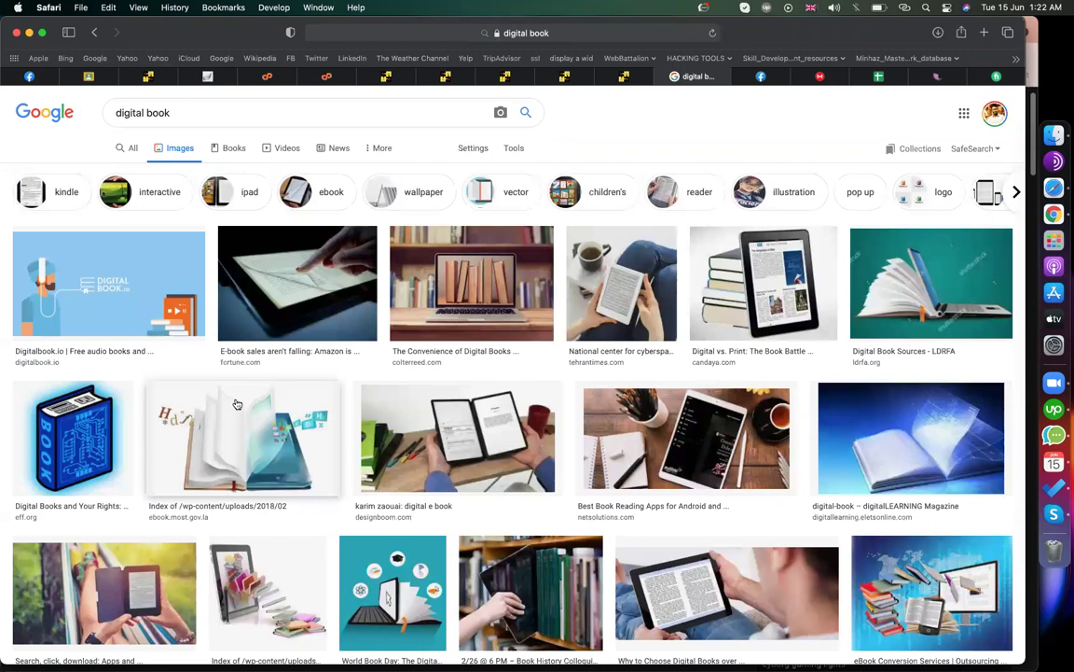
pyautogui.scroll(-5, 237, 404)
pyautogui.scroll(-9, 237, 404)
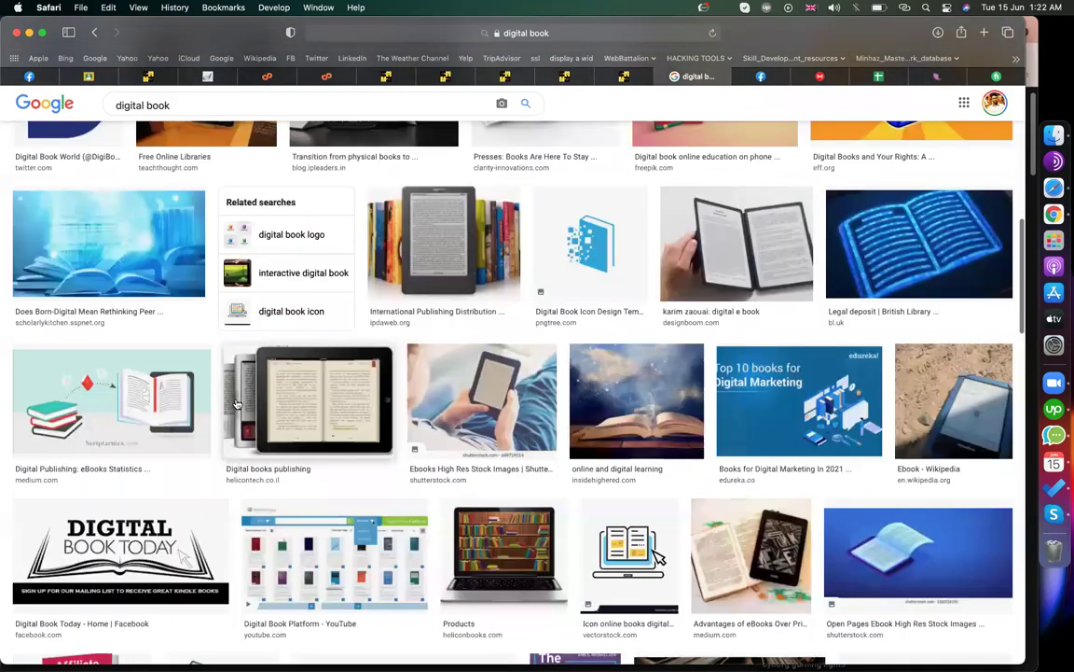
pyautogui.scroll(-10, 237, 404)
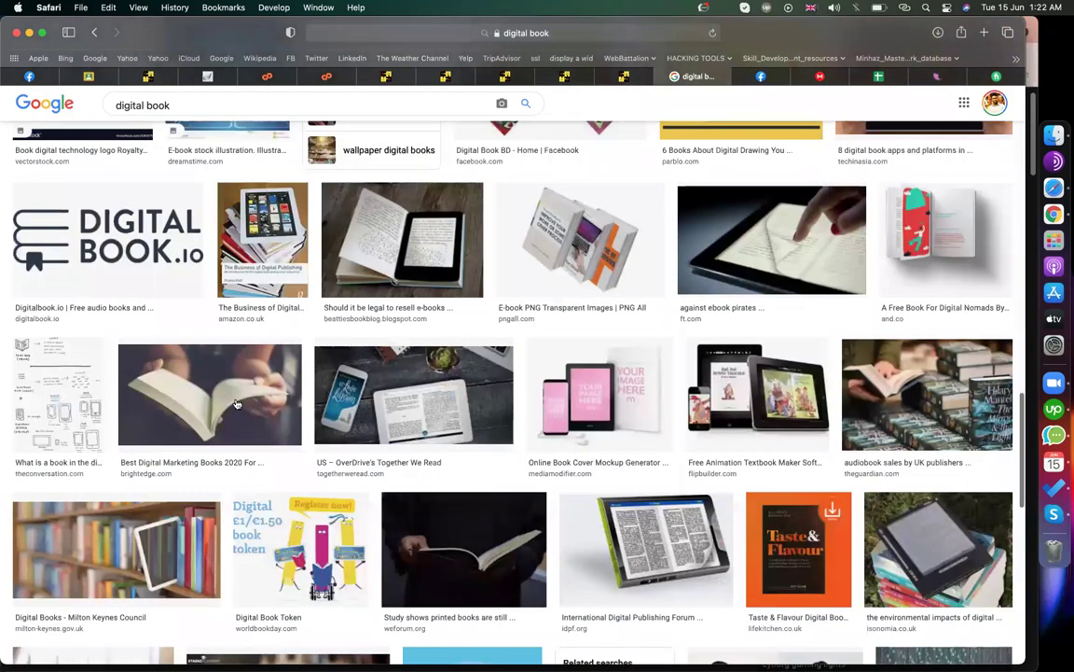
pyautogui.scroll(10, 237, 404)
# - Save the Affiliate Marketing ebook cover image to Downloads as 'dm'
pyautogui.click(79, 397)
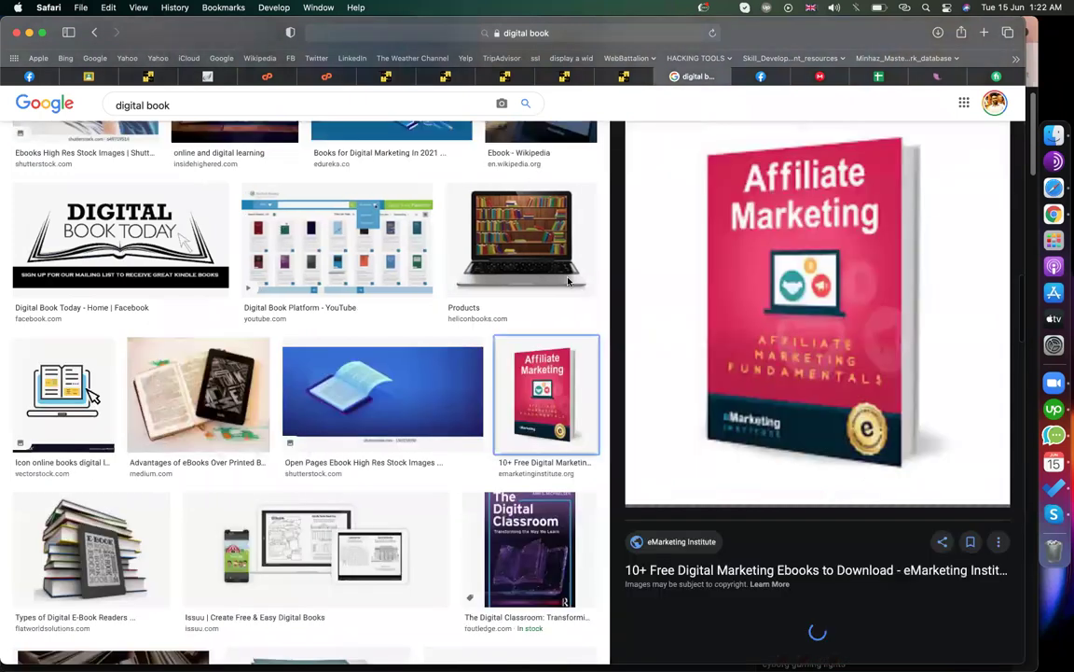
pyautogui.scroll(7, 762, 346)
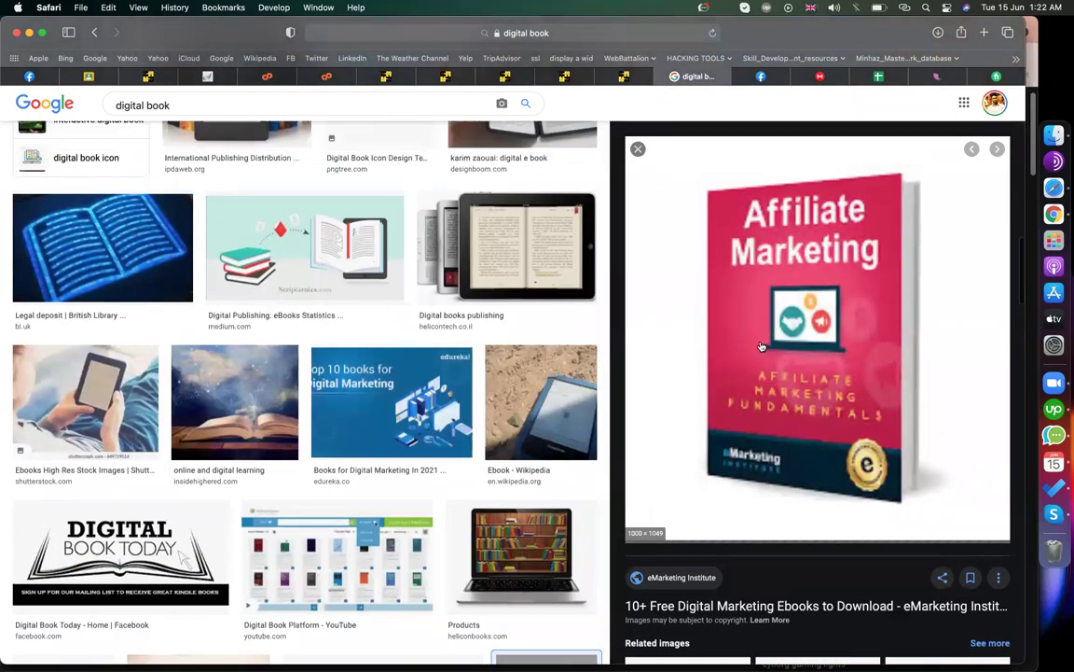
pyautogui.rightClick(761, 341)
pyautogui.click(748, 277)
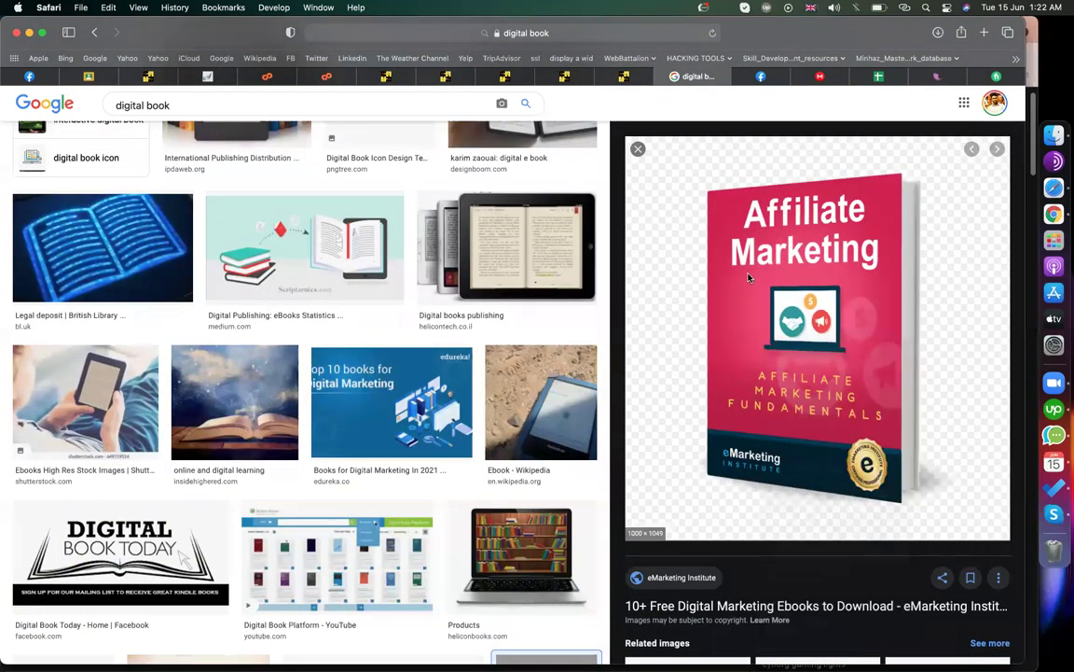
pyautogui.rightClick(748, 277)
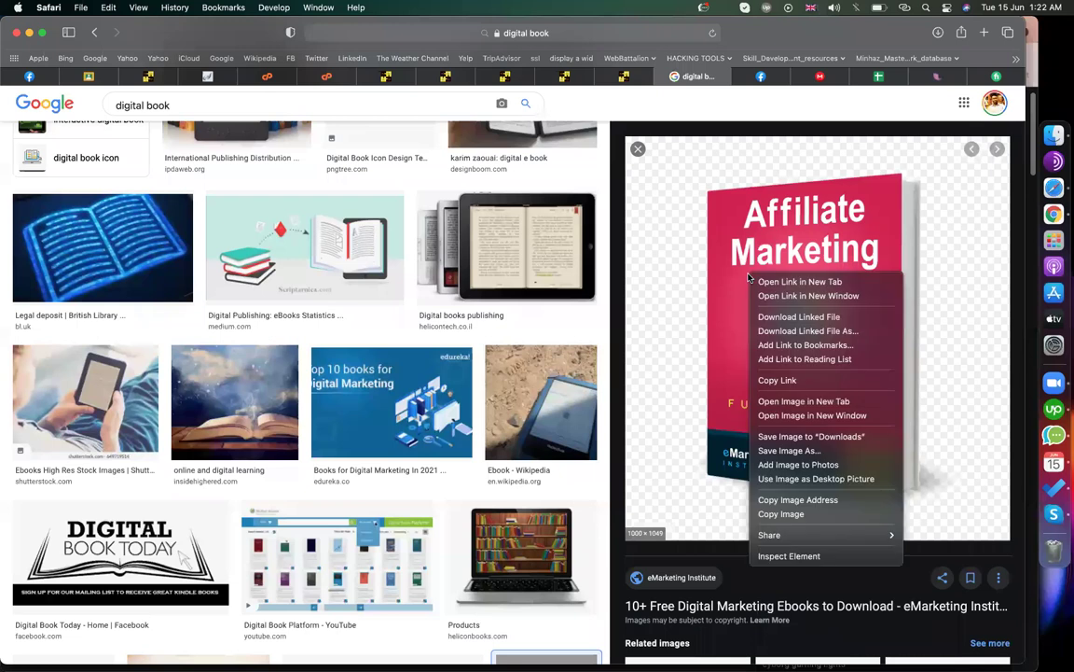
pyautogui.click(793, 453)
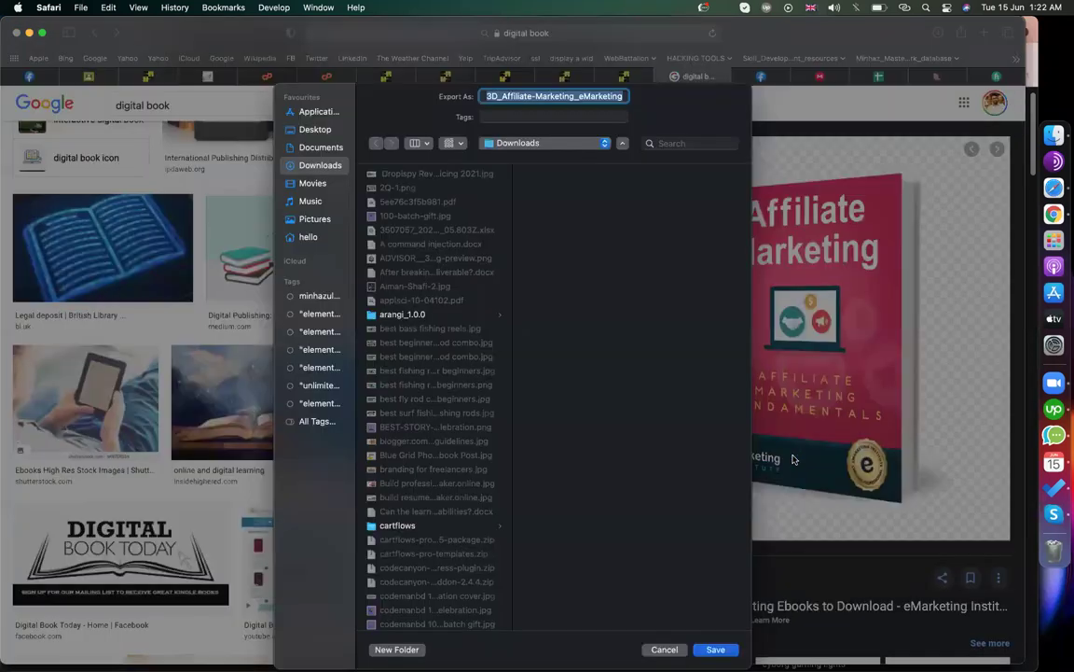
pyautogui.write('dm')
pyautogui.press('Return')
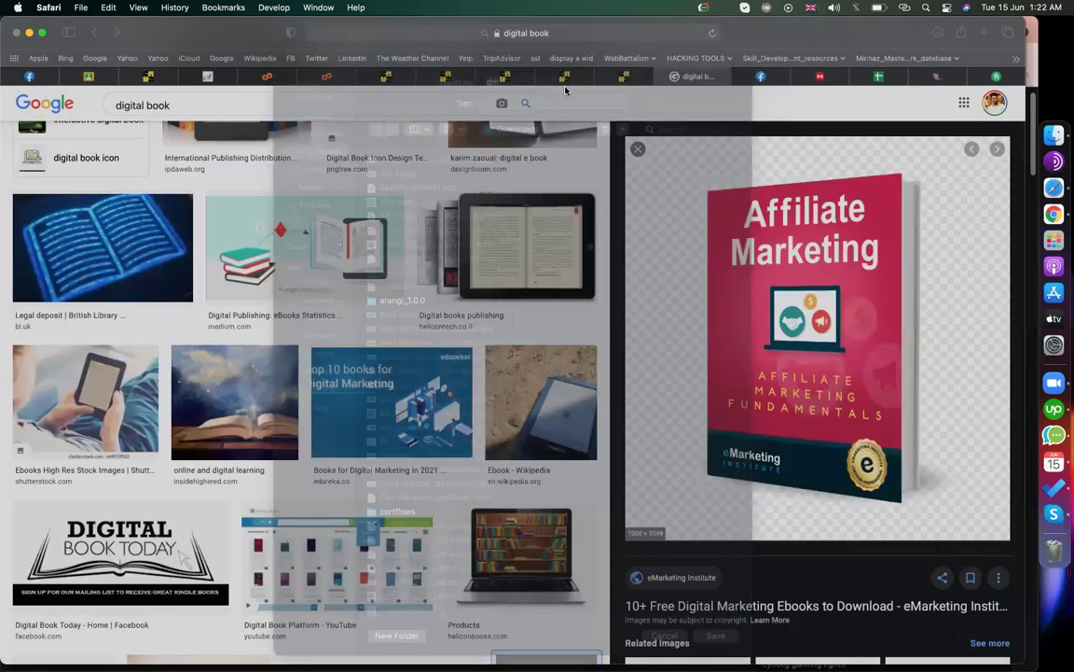
# - Upload 'dm' as the download page's product image, insert it, and enlarge it to 333 px
pyautogui.click(564, 75)
pyautogui.click(99, 221)
pyautogui.click(181, 147)
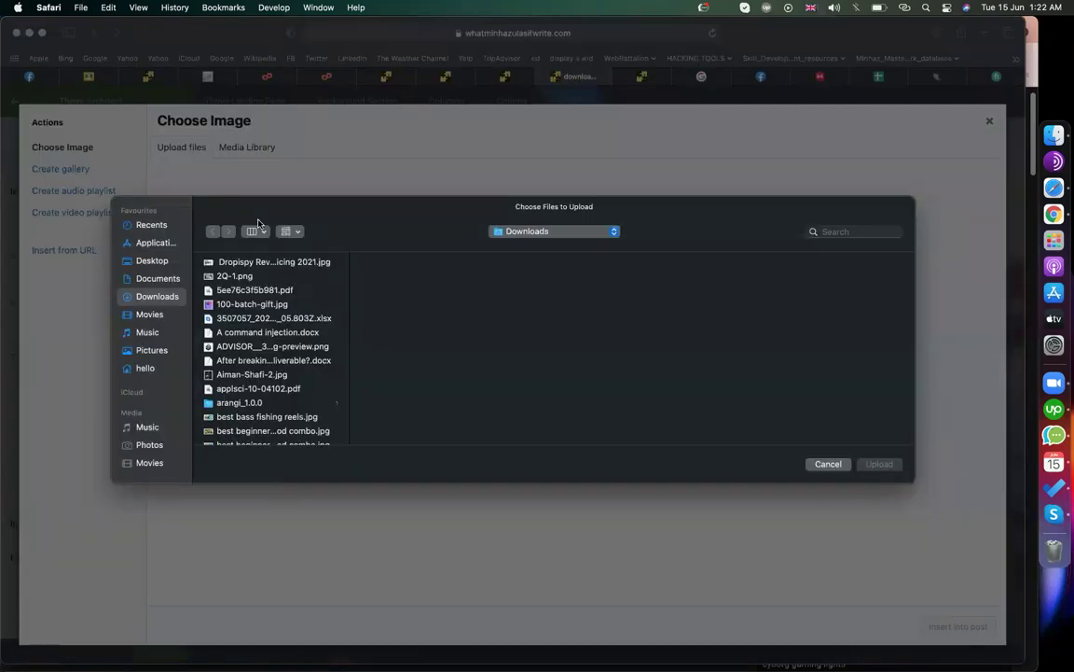
pyautogui.write('dm')
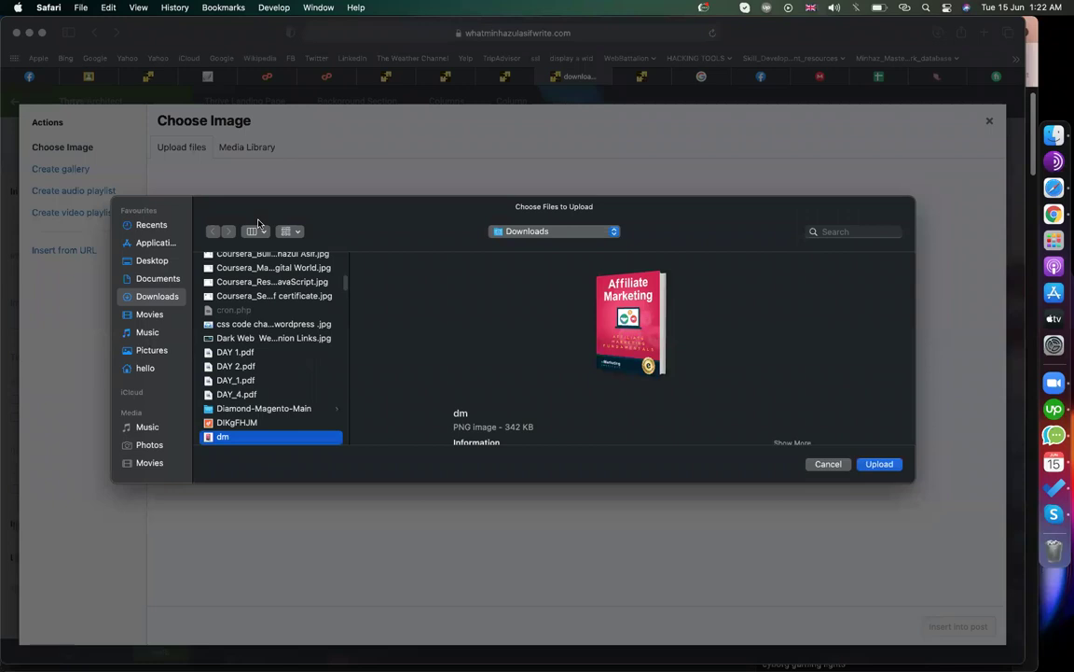
pyautogui.press('Return')
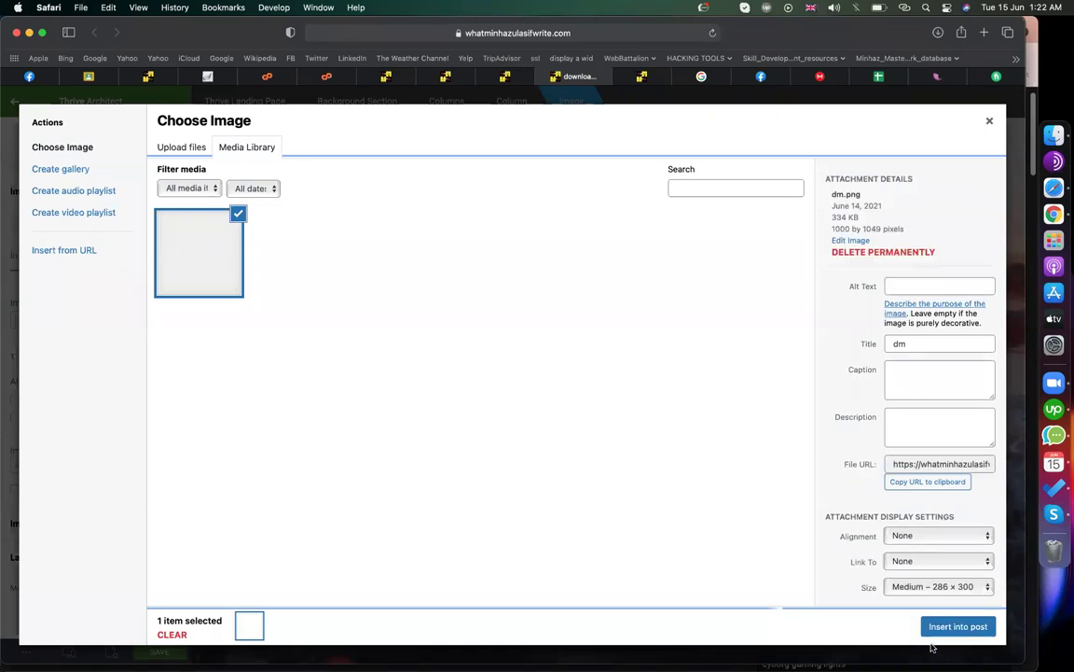
pyautogui.click(972, 630)
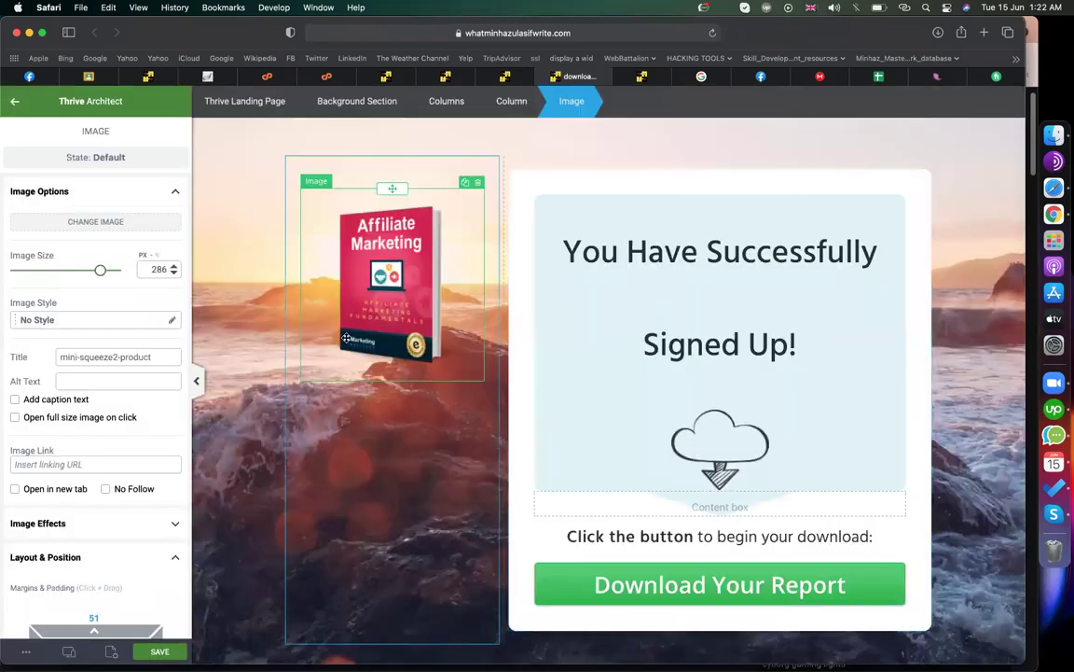
pyautogui.moveTo(100, 271); pyautogui.dragTo(150, 270)
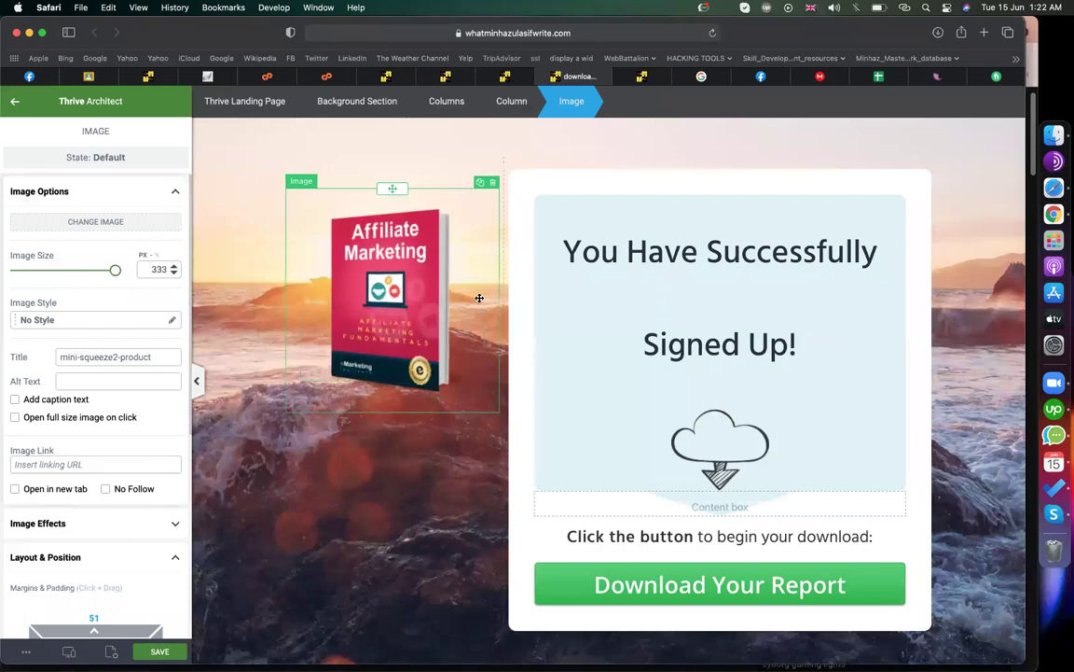
# - Inspect the Signed Up! heading, cloud download image, paragraph and download button label
pyautogui.click(641, 270)
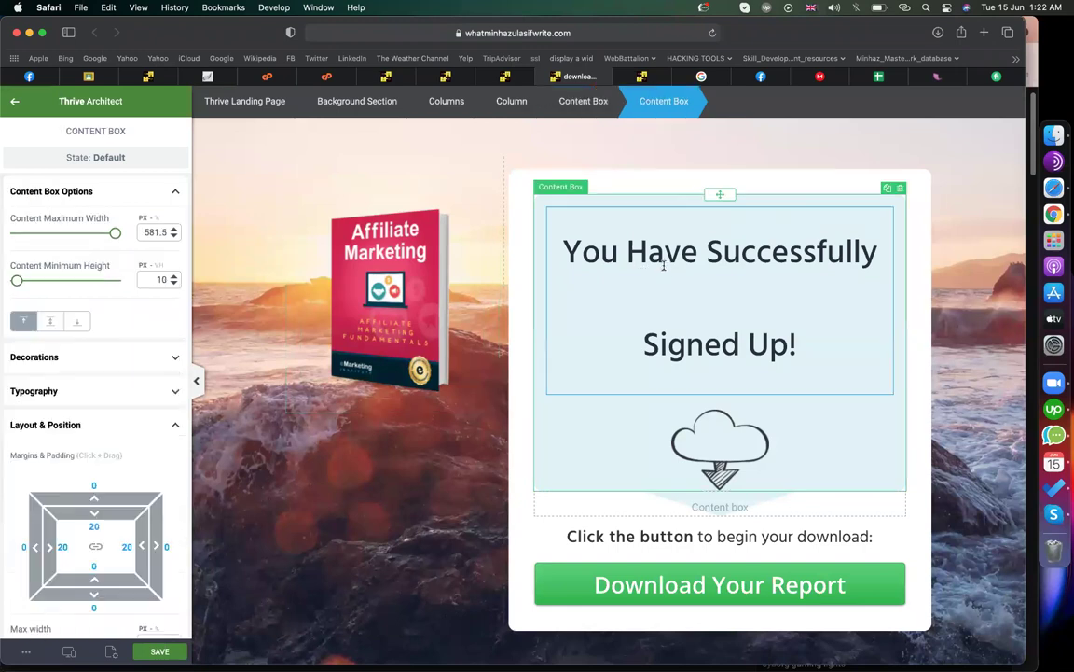
pyautogui.click(662, 254)
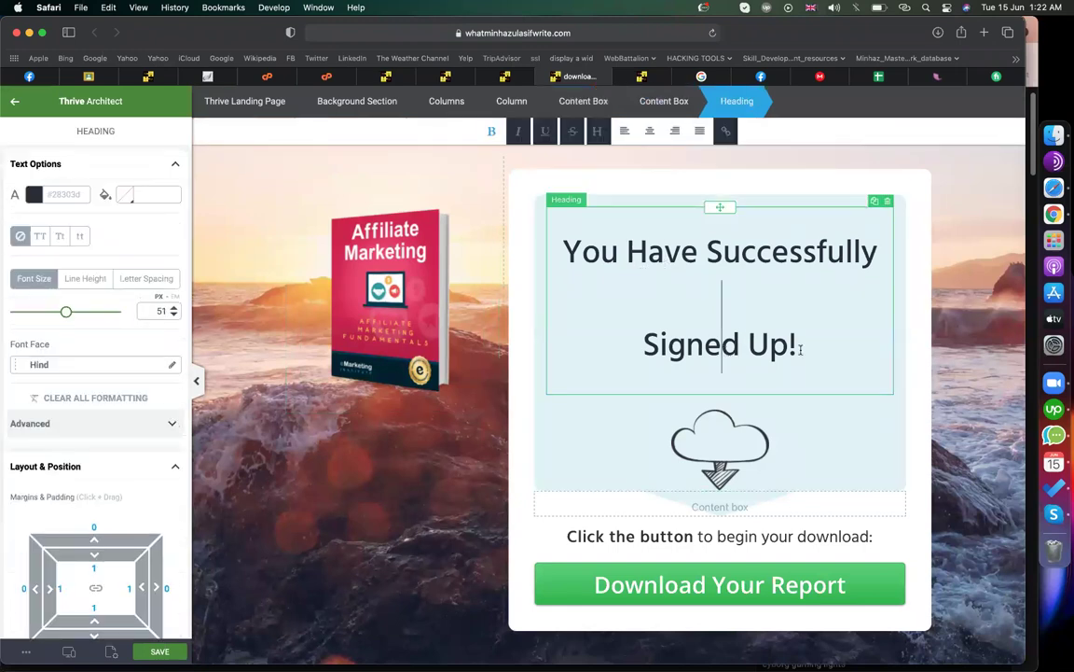
pyautogui.moveTo(799, 347); pyautogui.dragTo(627, 336)
pyautogui.scroll(-2, 685, 478)
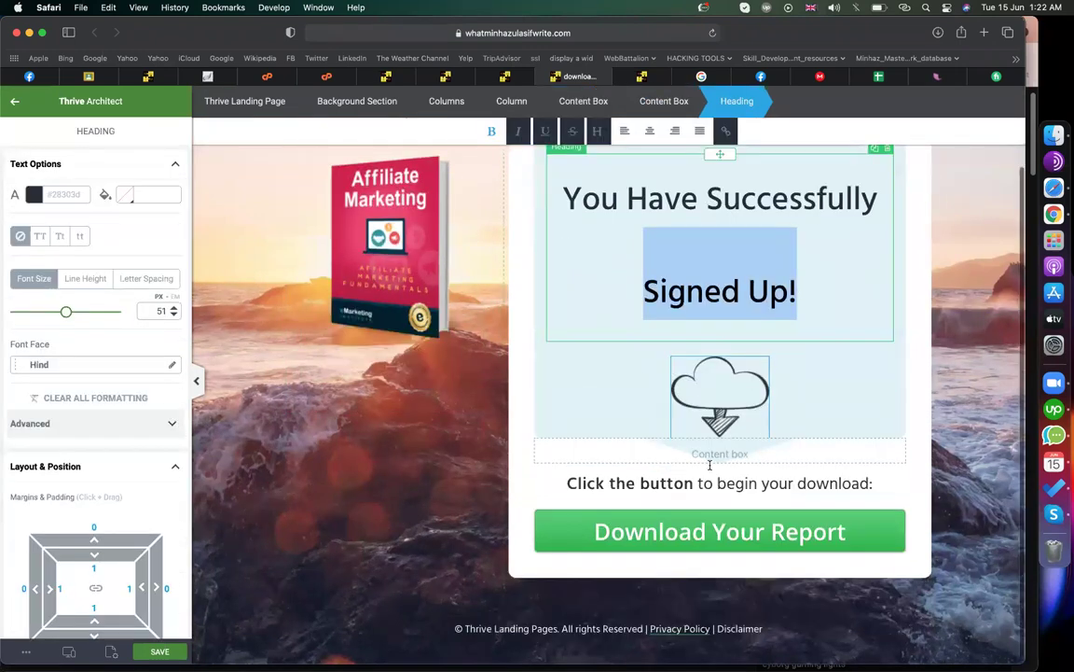
pyautogui.click(709, 411)
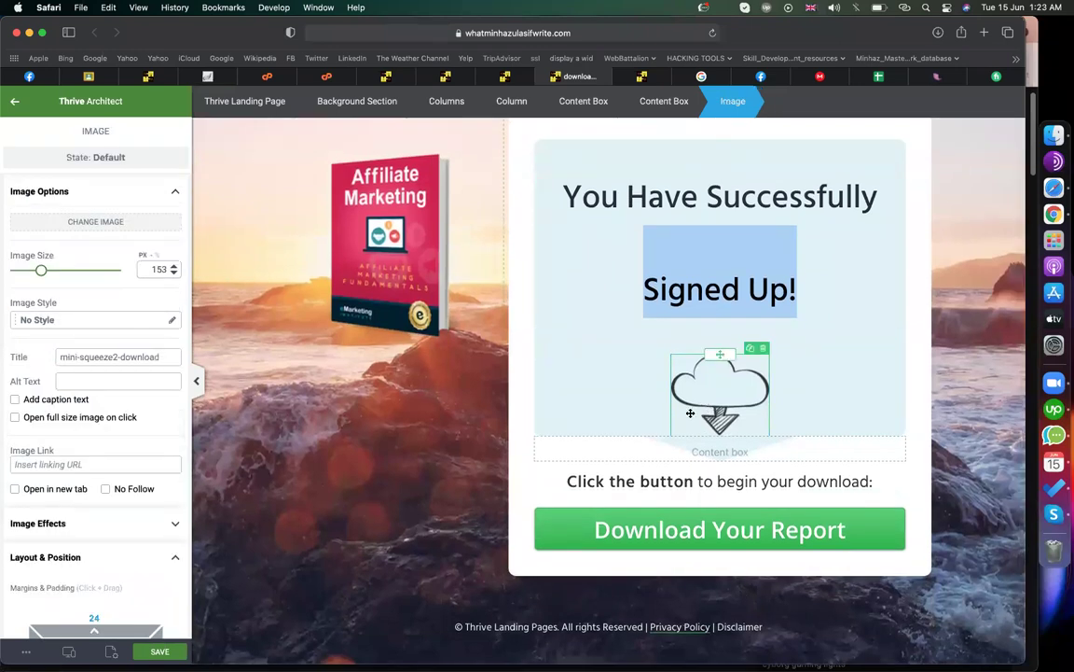
pyautogui.click(643, 479)
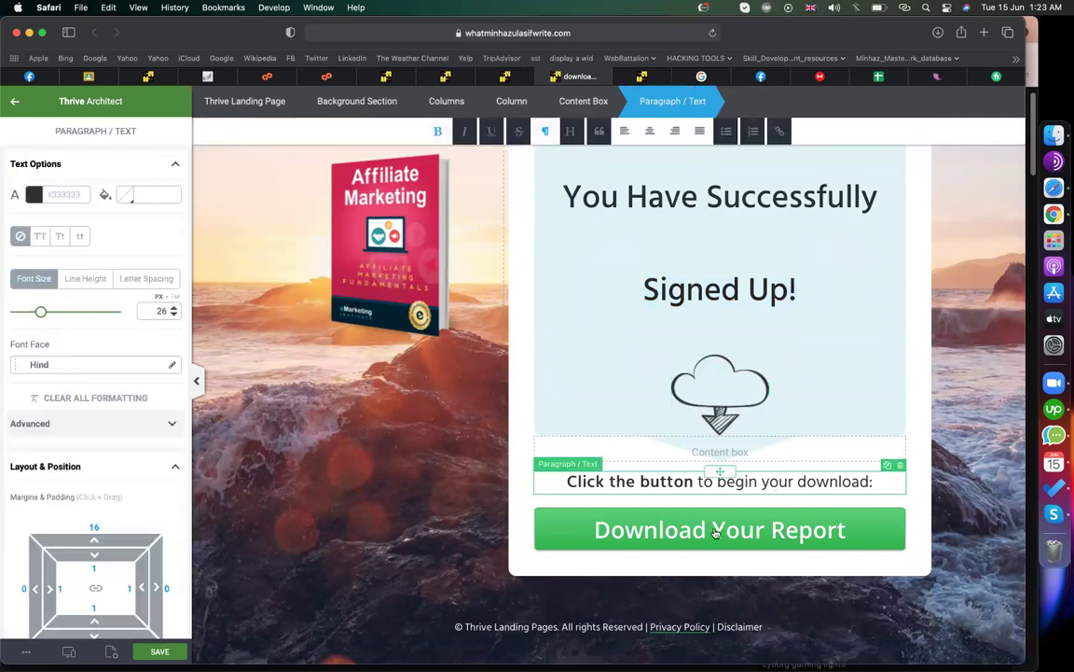
pyautogui.click(714, 530)
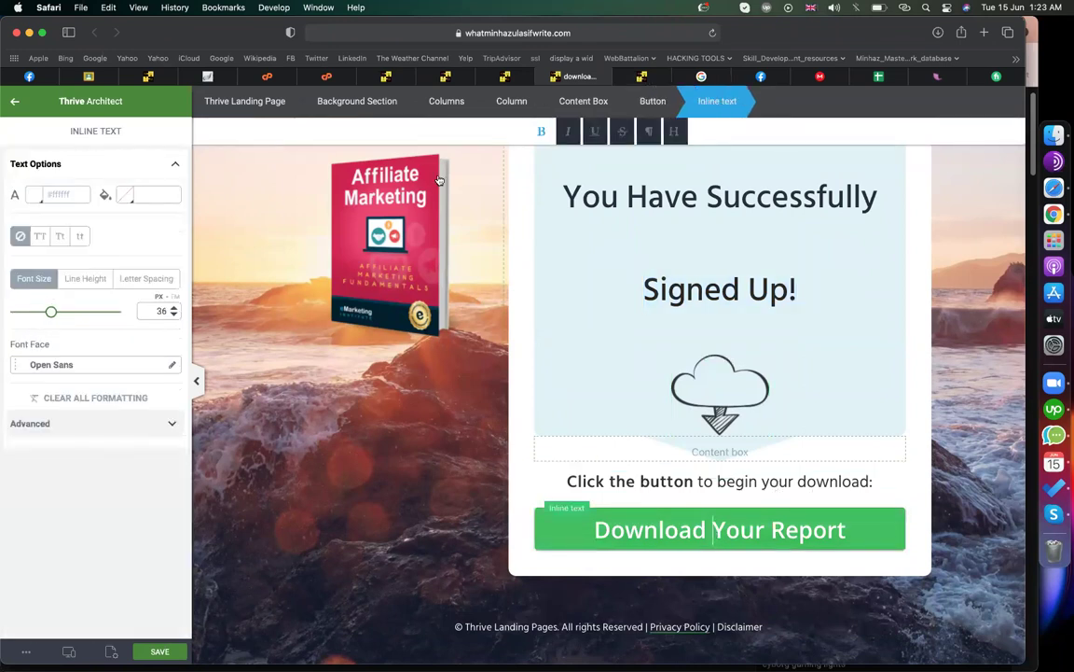
# - Switch through the Safari tabs to the download page's WordPress Edit Page screen
pyautogui.click(338, 77)
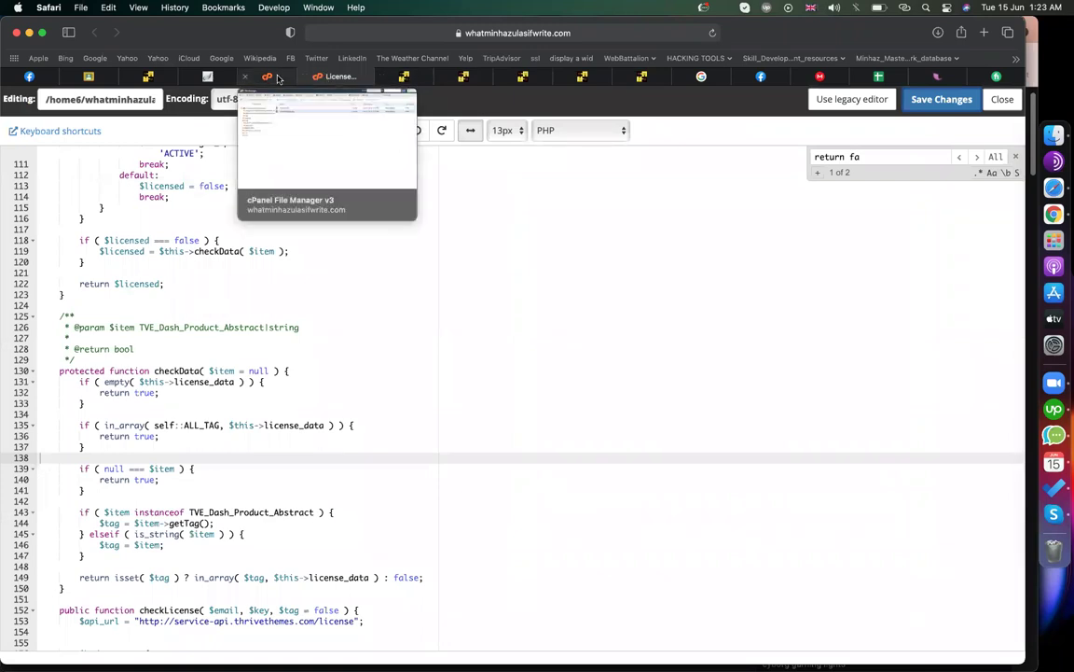
pyautogui.click(528, 78)
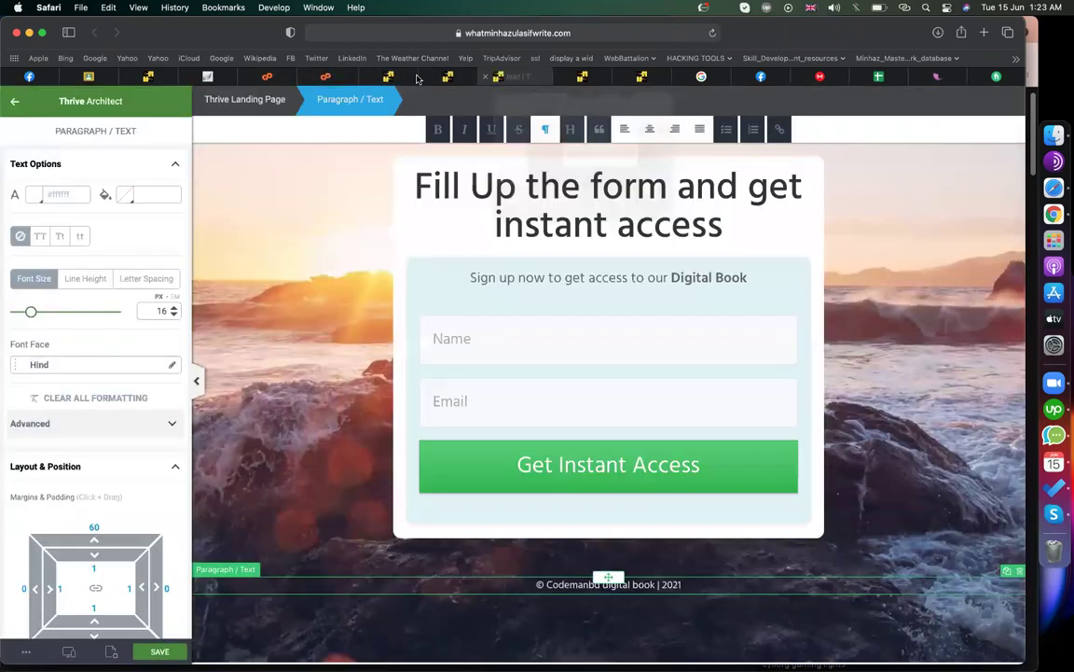
pyautogui.click(382, 76)
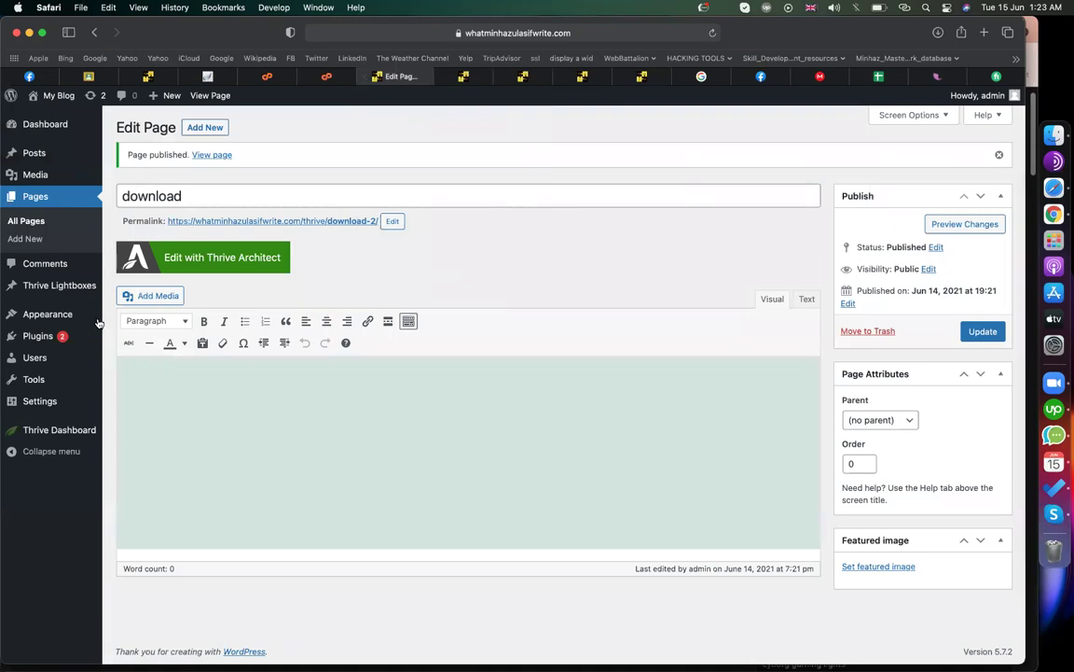
# - Add 5ee76c3f5b981.pdf from Downloads via Media > Add New
pyautogui.moveTo(42, 318)
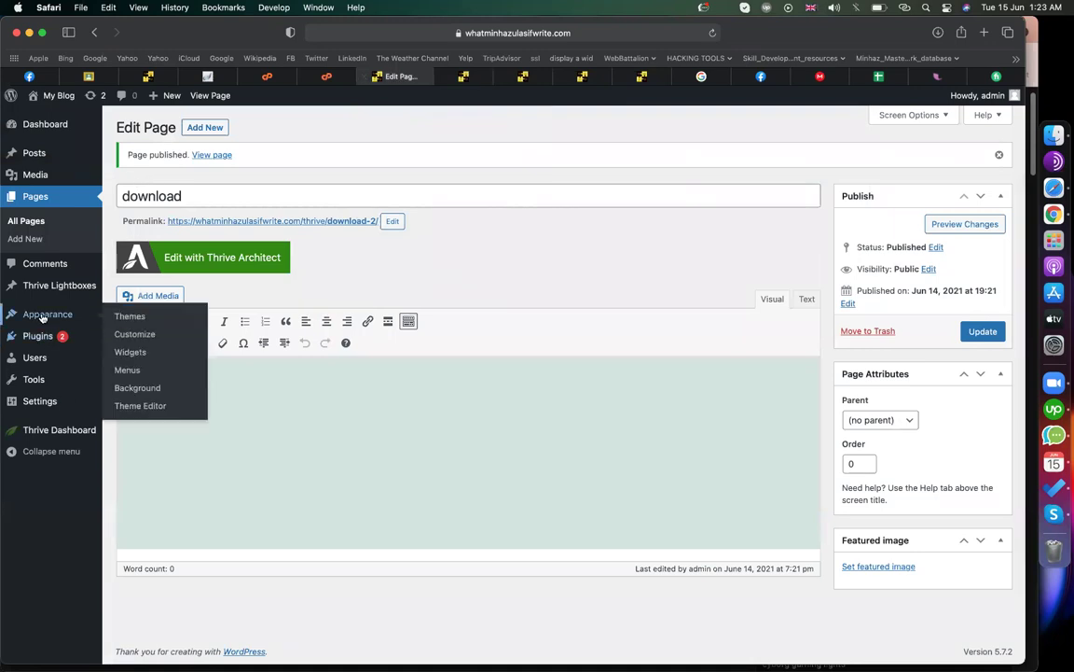
pyautogui.click(37, 174)
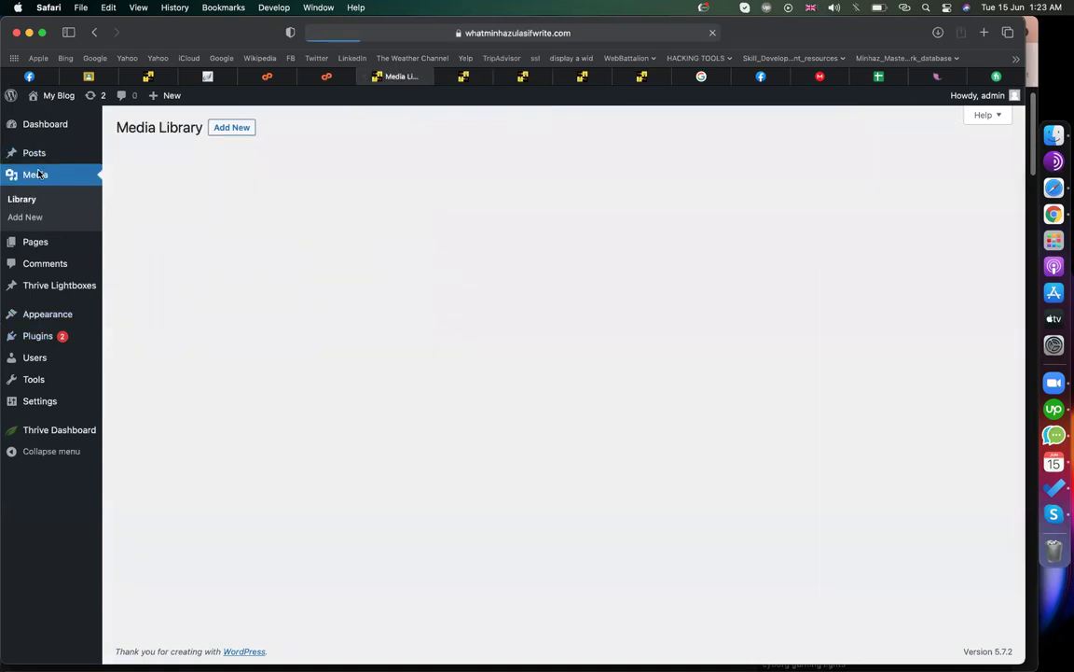
pyautogui.click(247, 130)
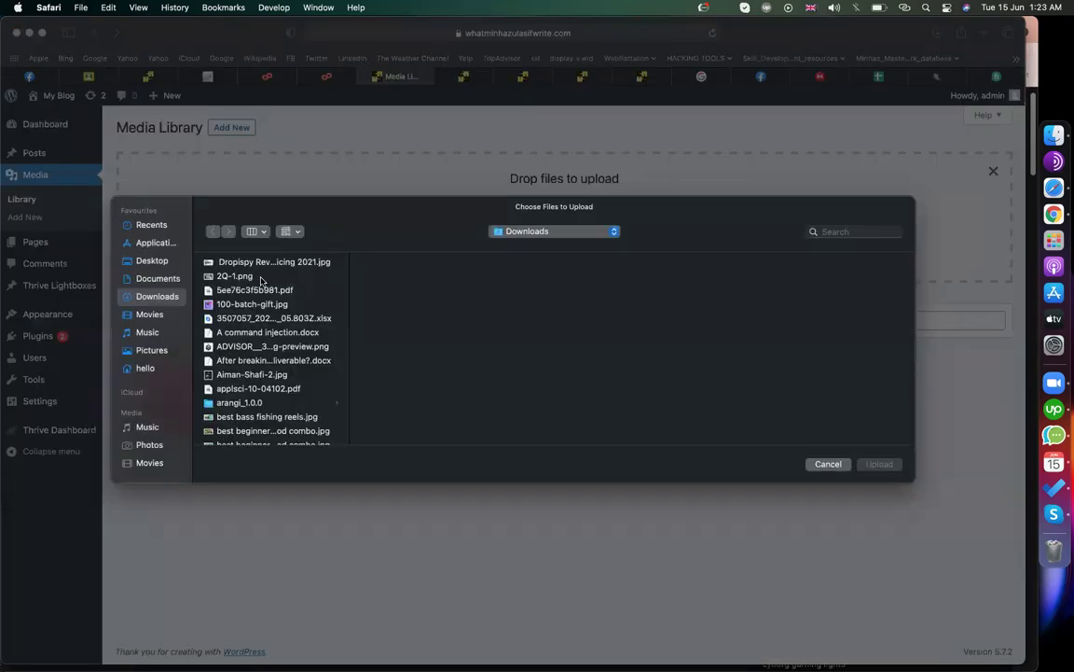
pyautogui.doubleClick(256, 290)
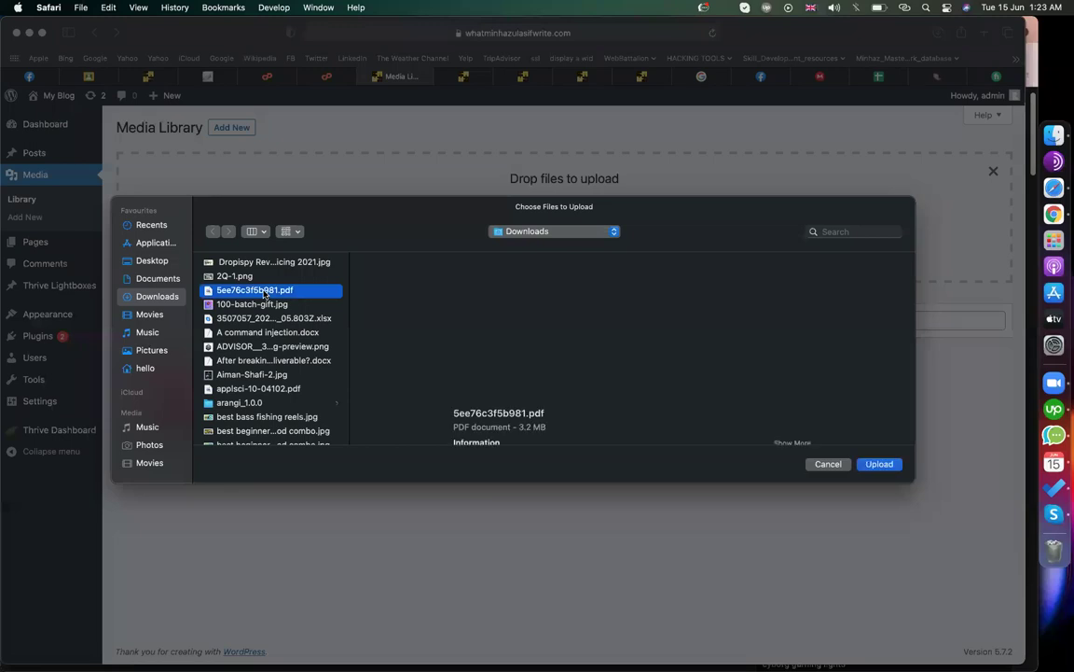
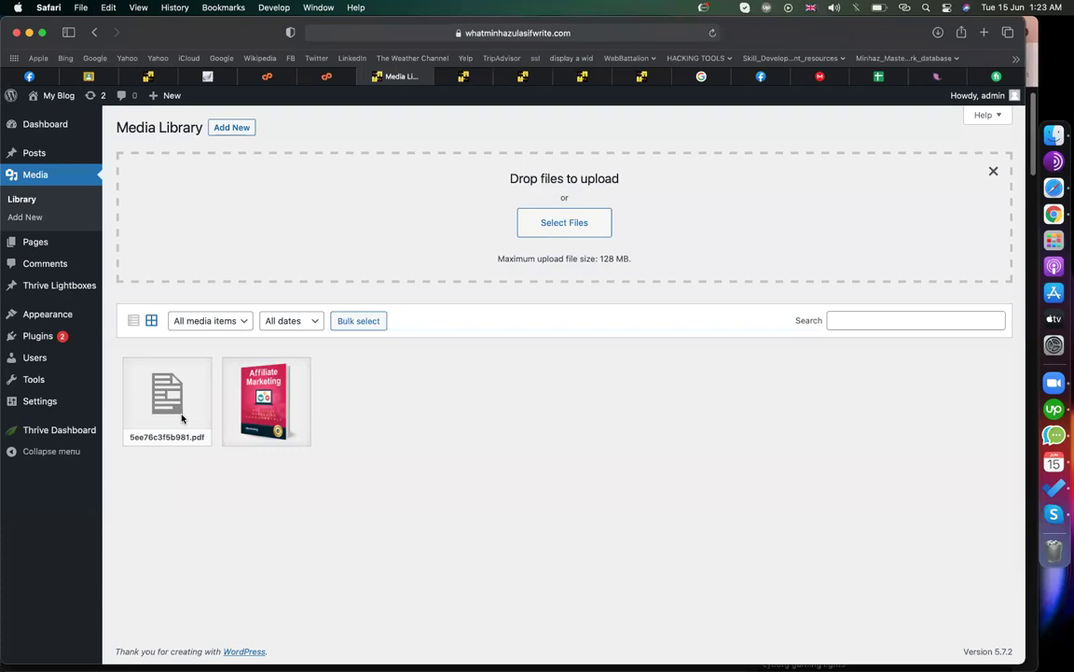
# - Copy the file URL of 5ee76c3f5b981.pdf from its Media Library details
pyautogui.click(165, 378)
pyautogui.click(836, 377)
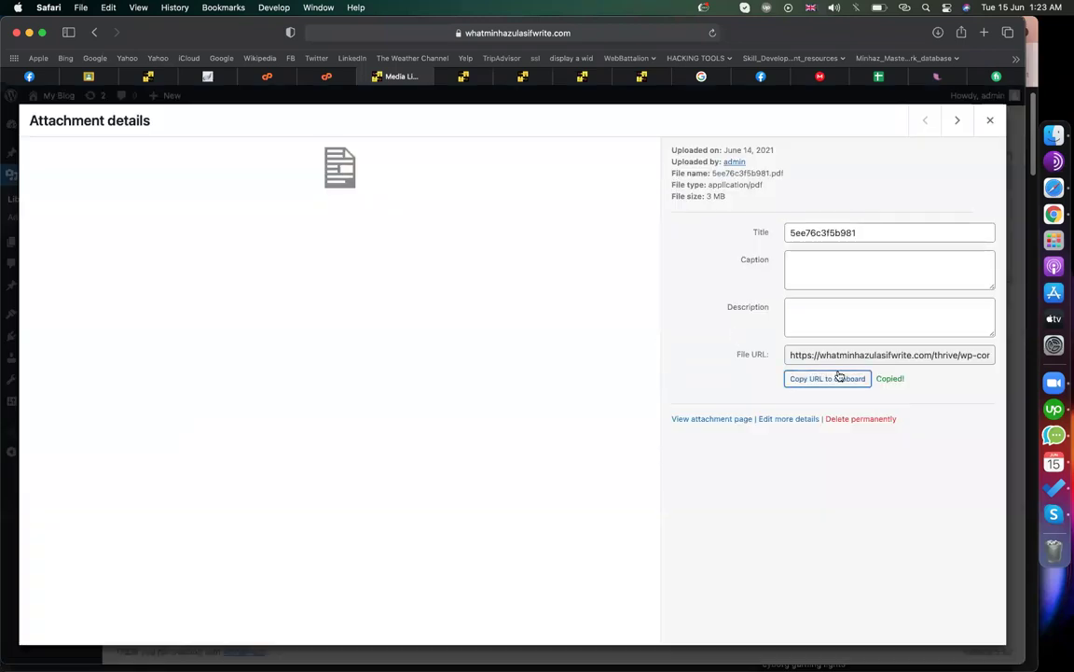
# - Paste the PDF URL as the Download Your Report button's link
pyautogui.click(564, 75)
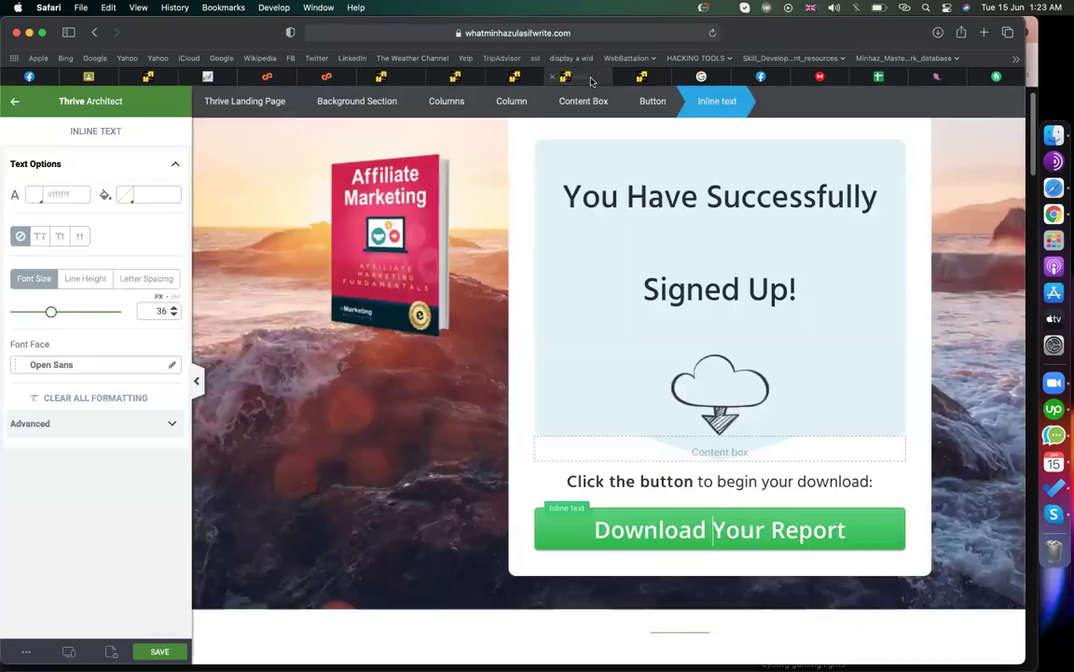
pyautogui.click(539, 535)
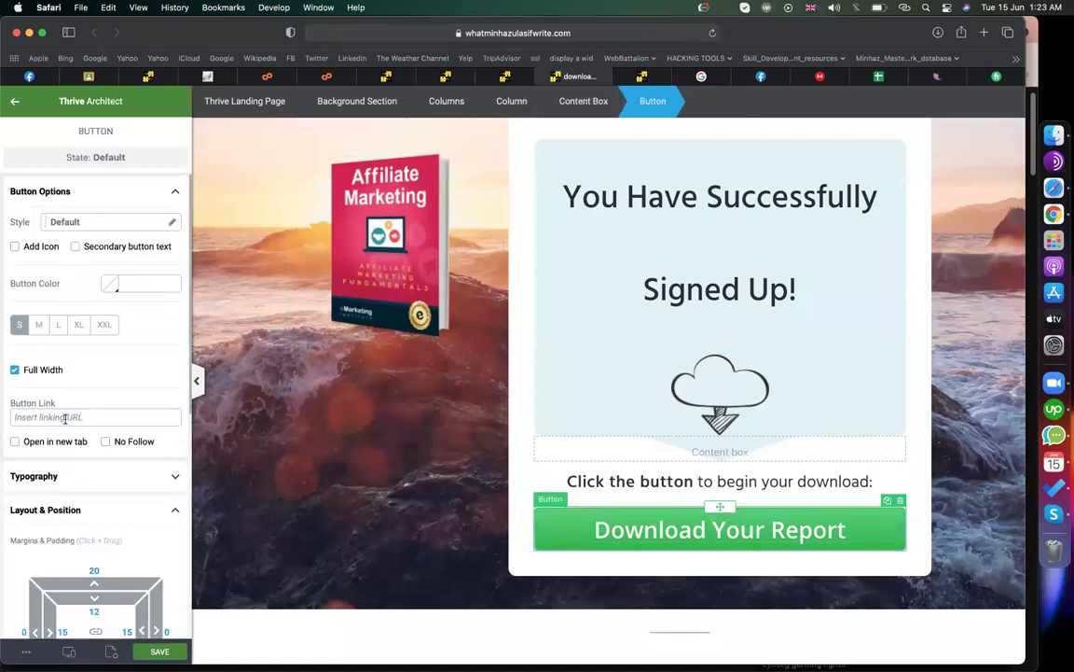
pyautogui.press('super+v')
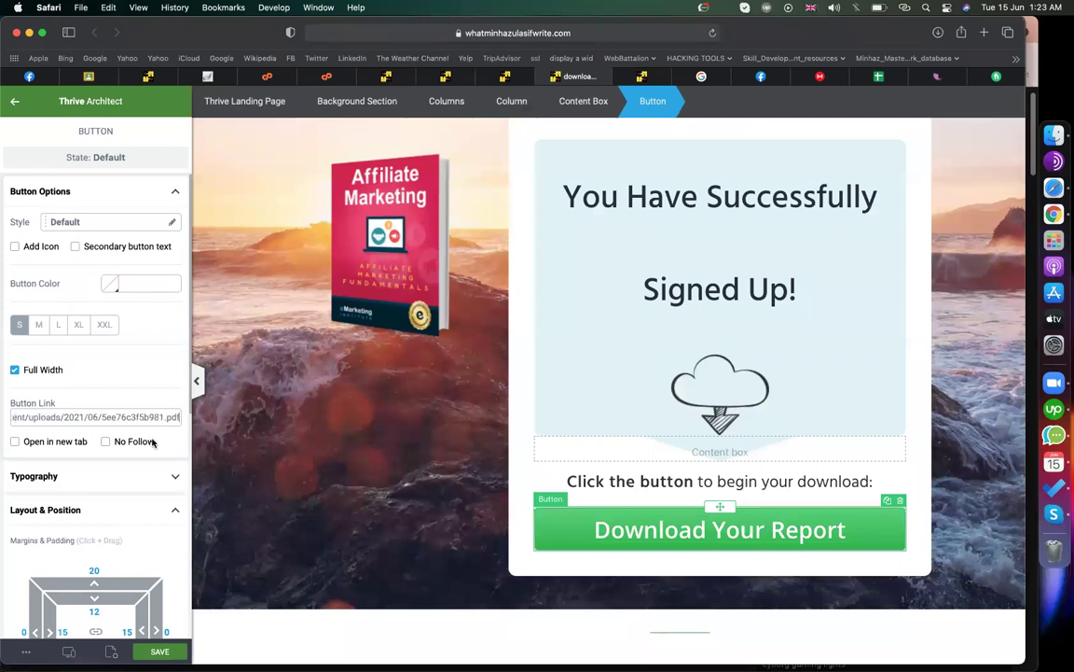
# - Load the PDF URL in a new Safari tab to test it
pyautogui.press('super+t')
pyautogui.press('super+v')
pyautogui.press('Return')
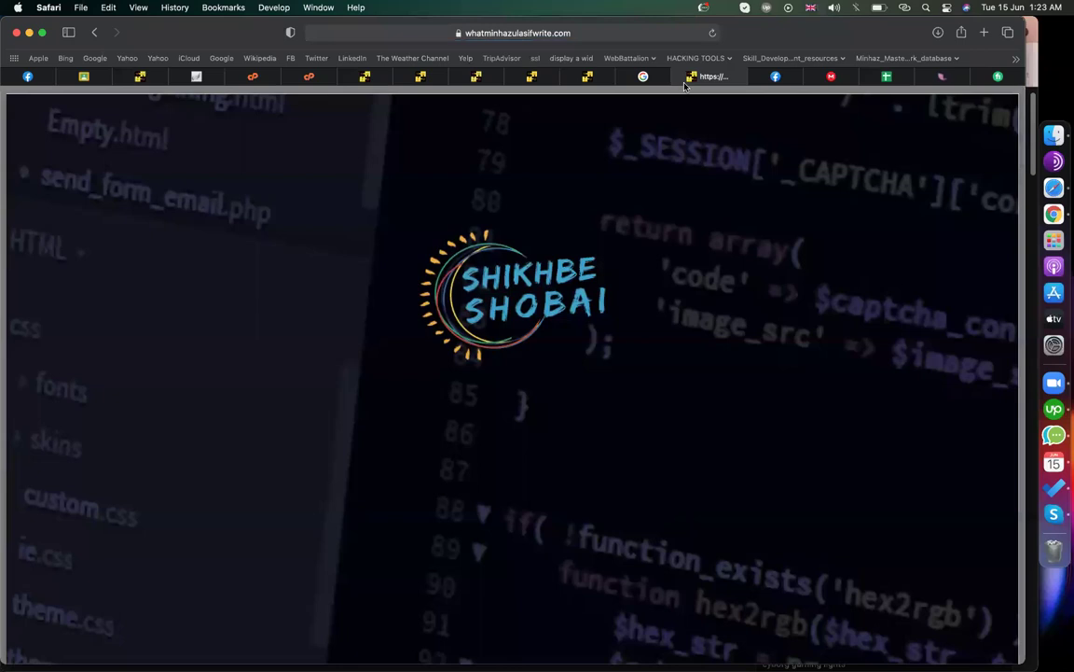
# - Close the PDF test tab and return to the download page editor
pyautogui.scroll(-5, 653, 289)
pyautogui.scroll(-5, 653, 288)
pyautogui.click(681, 78)
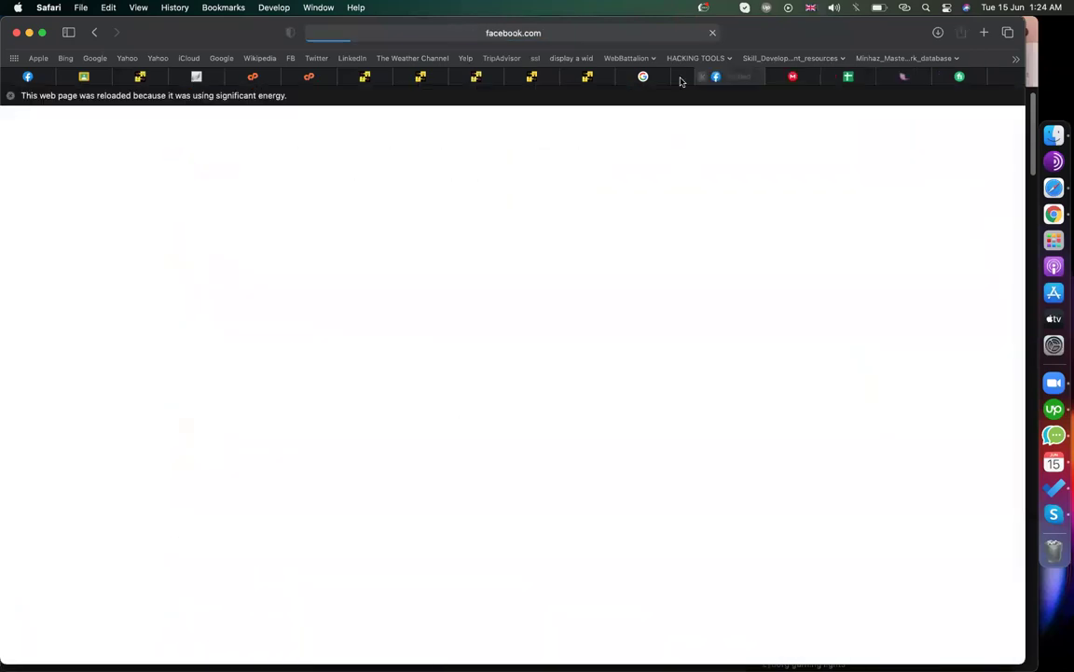
pyautogui.click(590, 77)
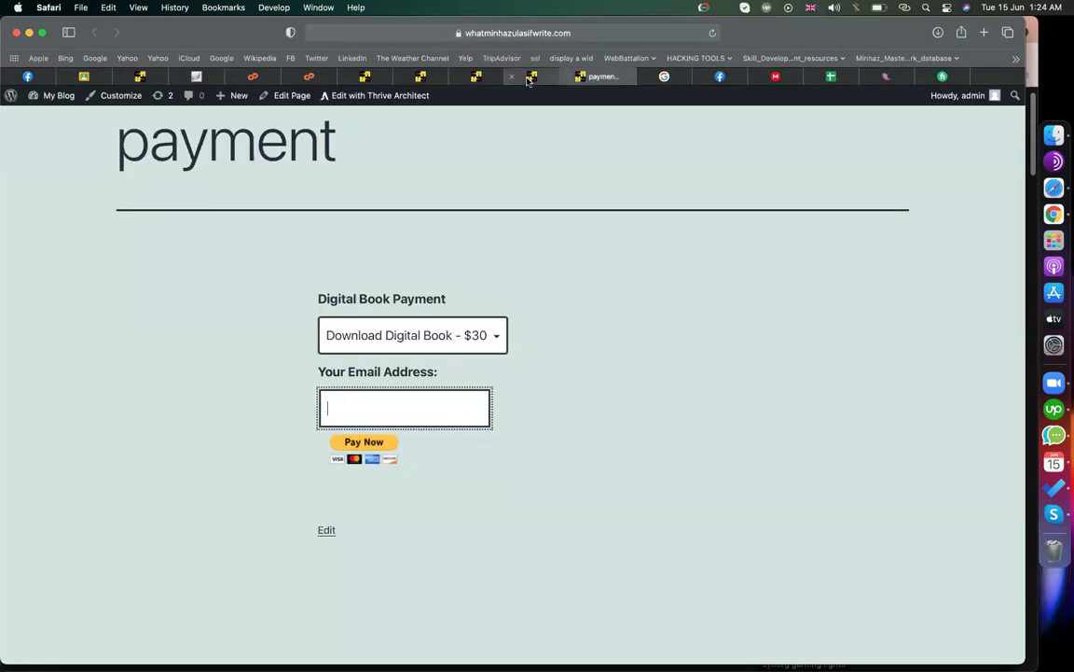
pyautogui.click(528, 78)
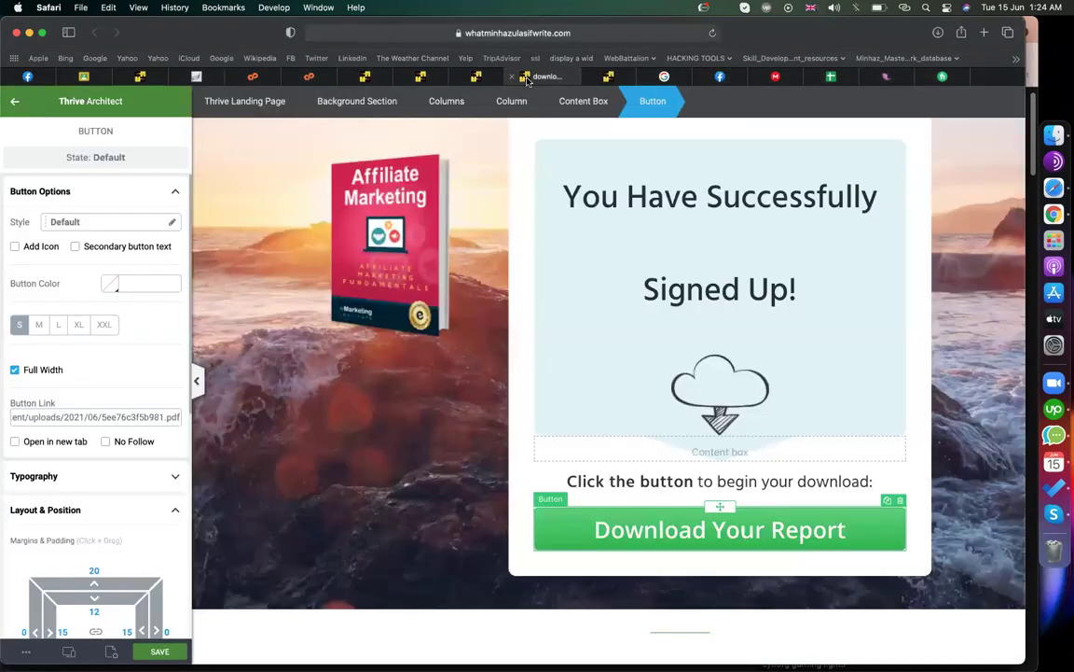
# - Inspect the image column and the Affiliate Marketing book cover image
pyautogui.click(305, 429)
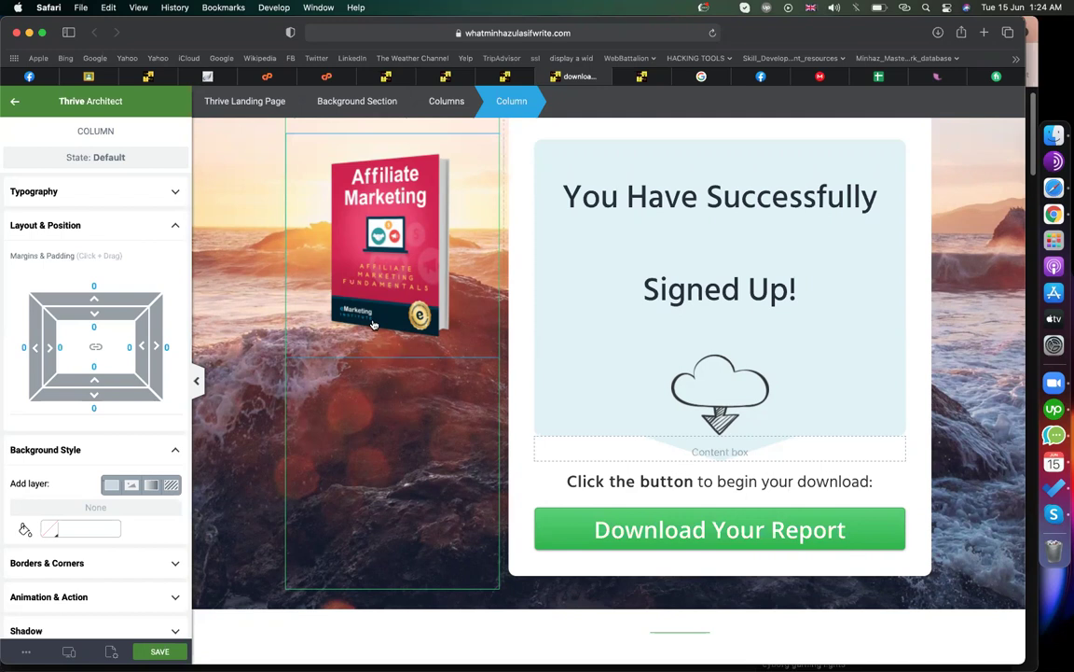
pyautogui.click(399, 349)
pyautogui.scroll(-1, 400, 399)
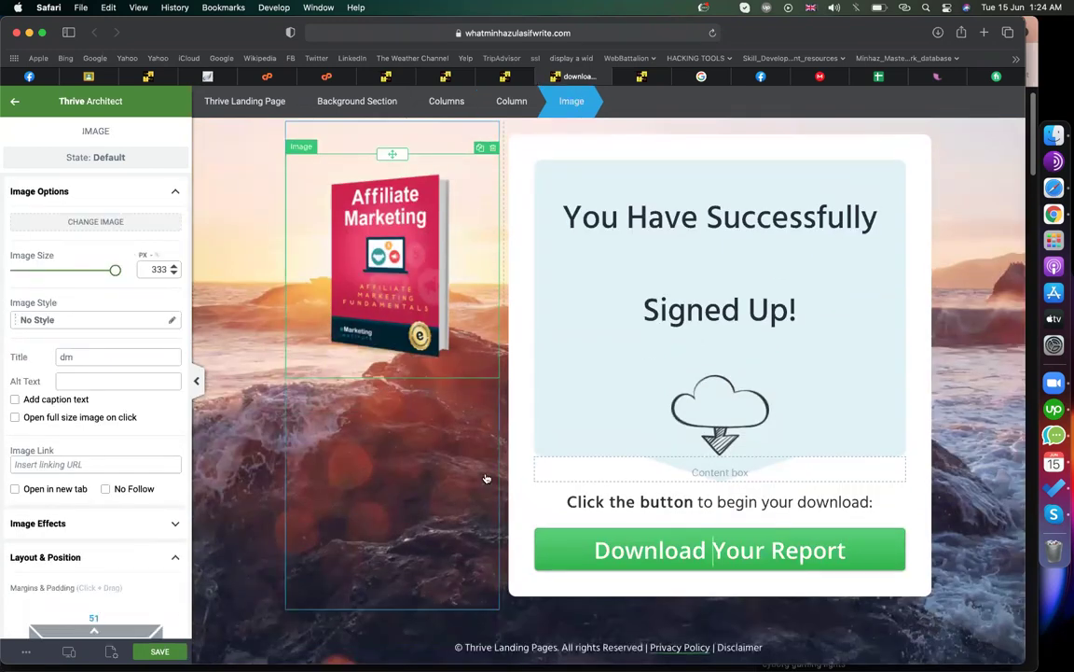
pyautogui.scroll(-1, 486, 477)
pyautogui.scroll(2, 486, 477)
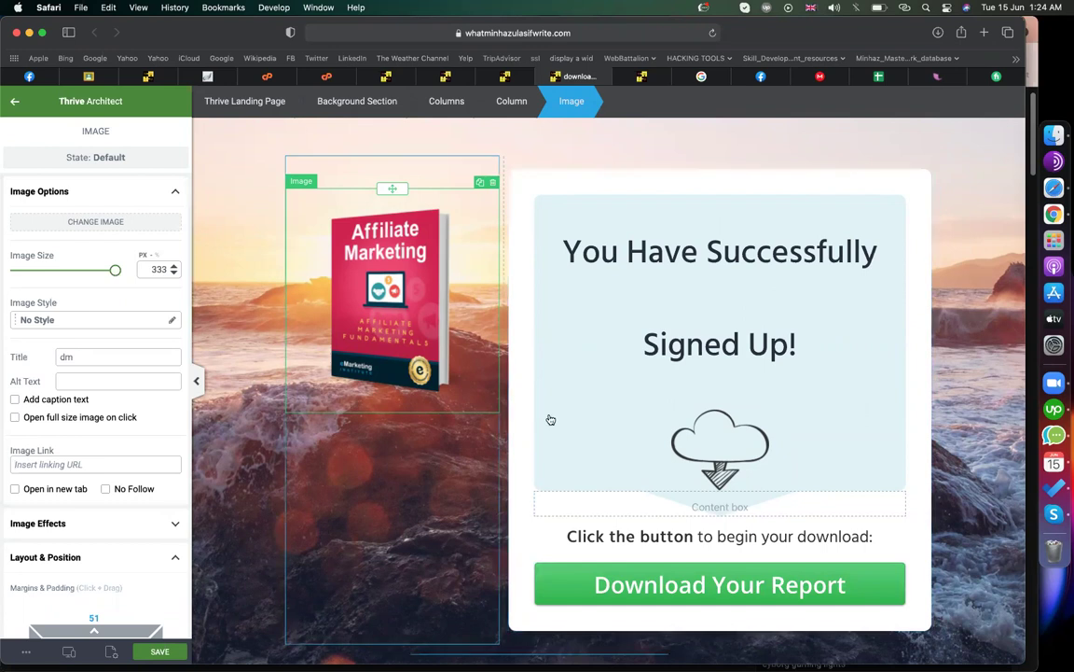
# - Check that the full-width Download Your Report button links to the PDF address
pyautogui.click(550, 579)
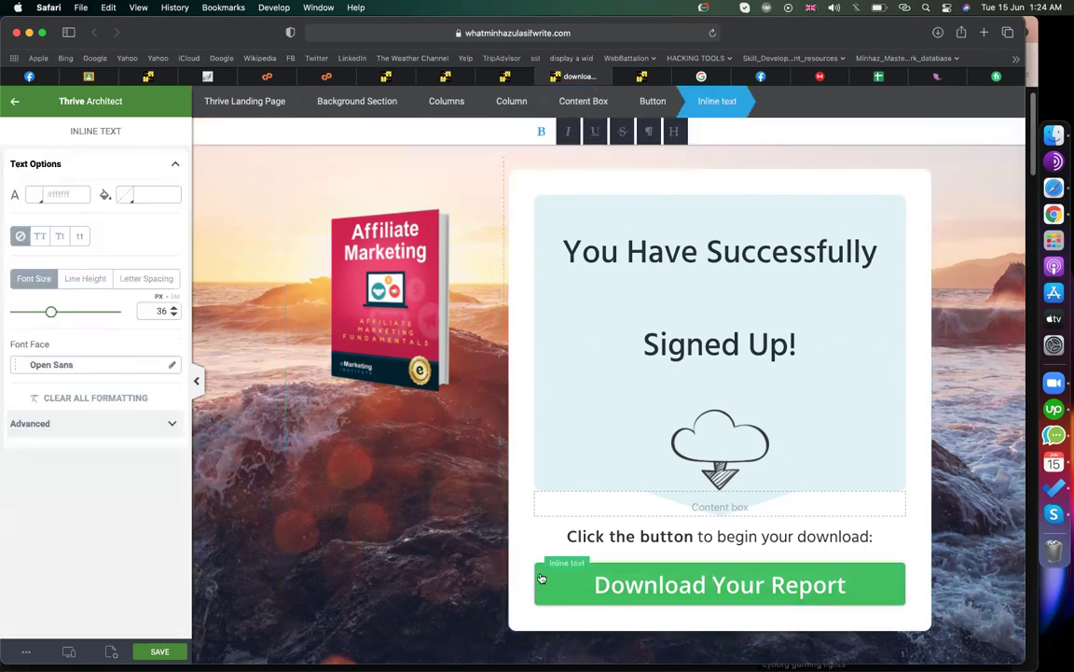
pyautogui.click(16, 101)
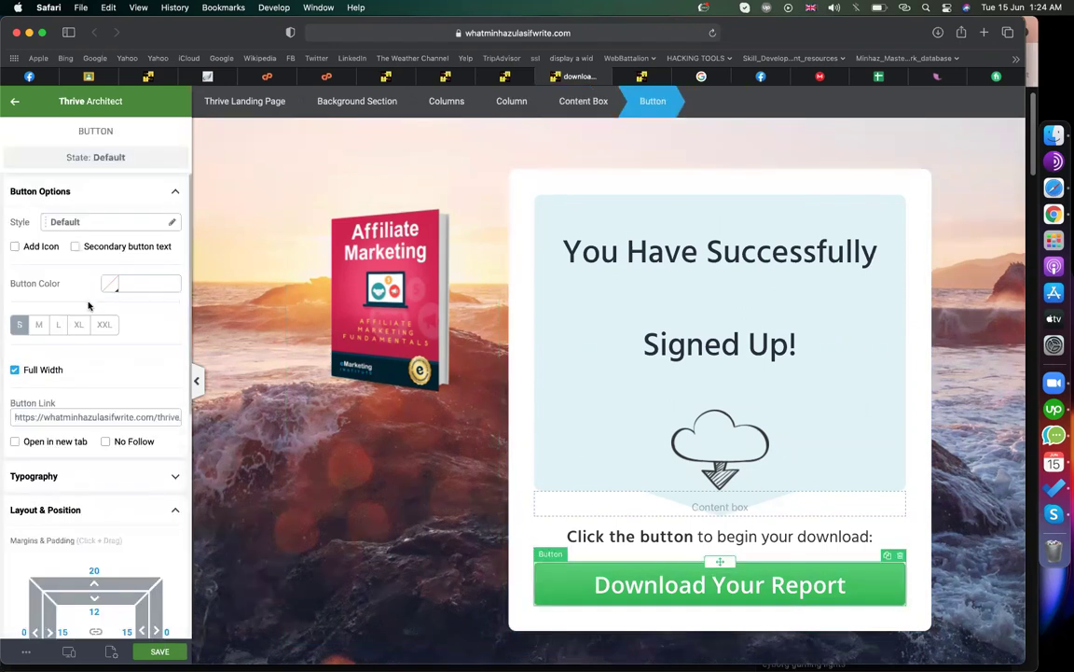
pyautogui.tripleClick(93, 417)
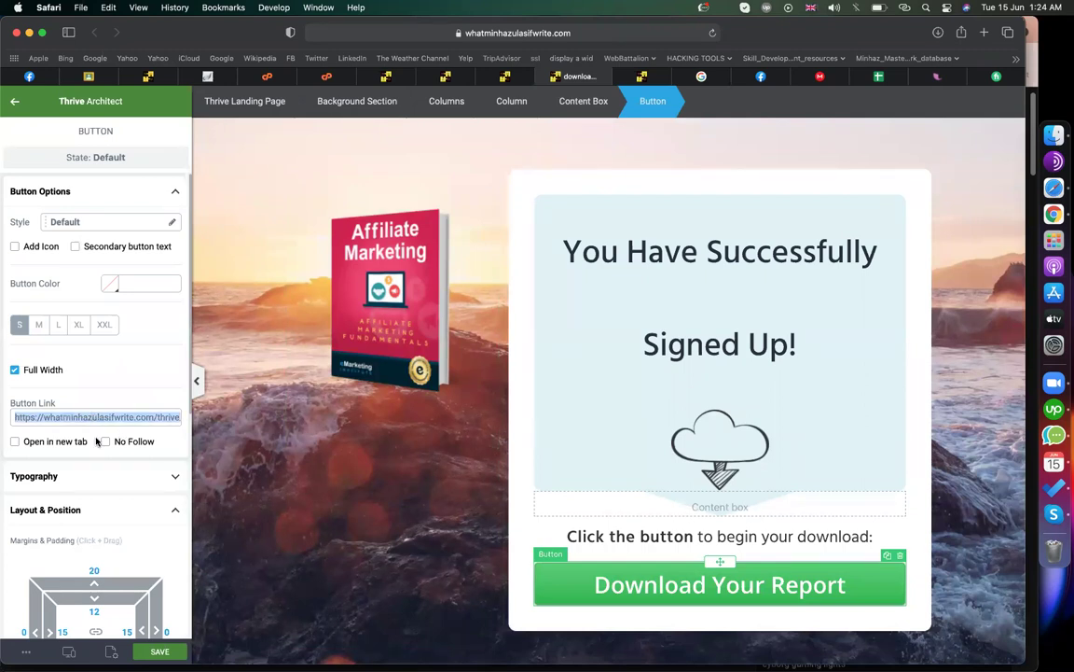
pyautogui.scroll(-5, 60, 258)
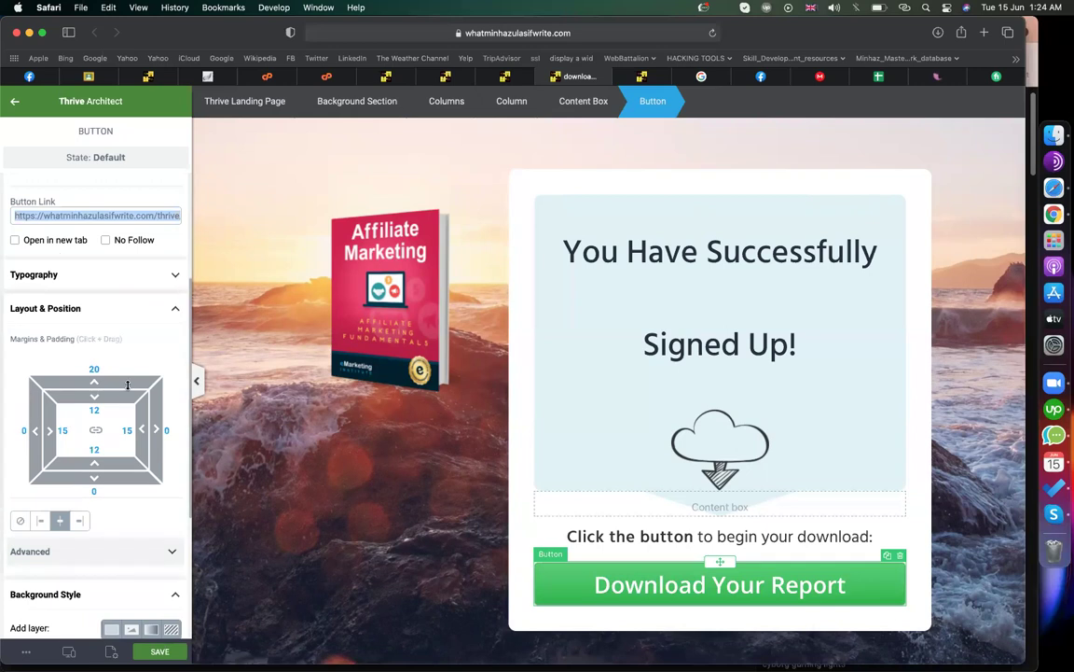
pyautogui.scroll(-5, 127, 386)
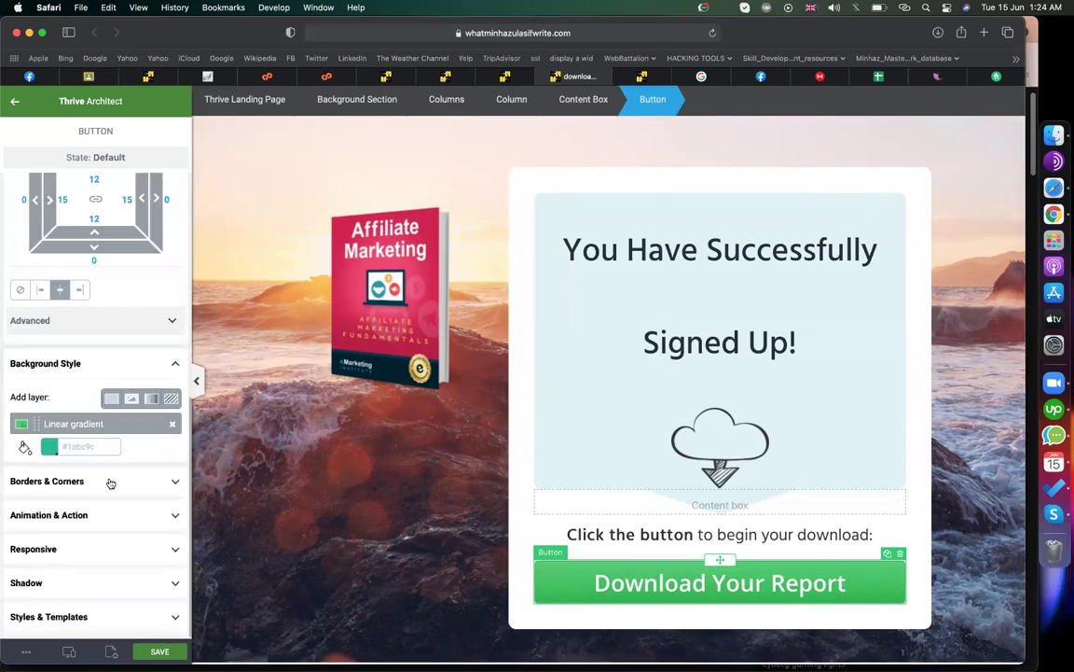
pyautogui.scroll(9, 110, 483)
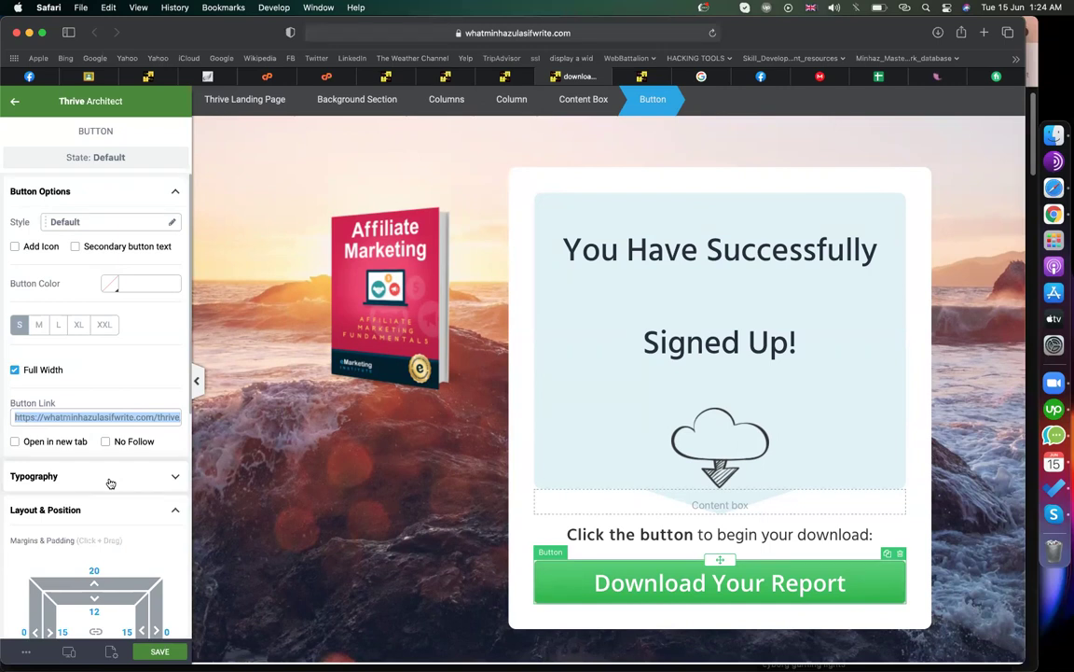
pyautogui.click(446, 79)
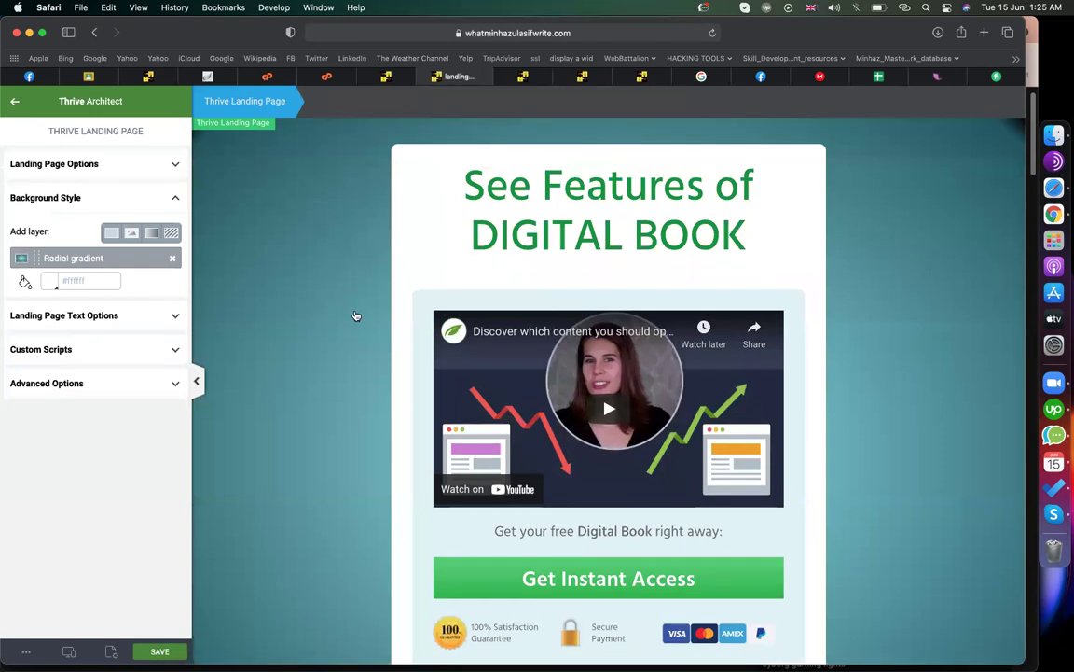
# - Cycle through the PDF attachment, landing page and signup form editor tabs
pyautogui.scroll(-3, 355, 315)
pyautogui.scroll(4, 355, 314)
pyautogui.click(386, 76)
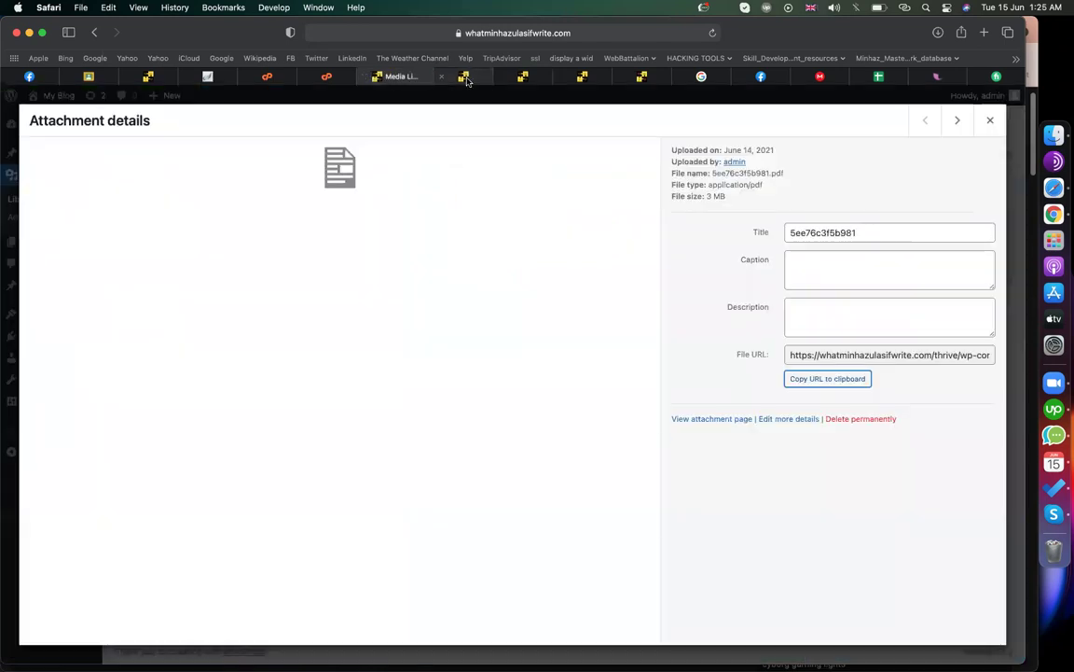
pyautogui.click(465, 77)
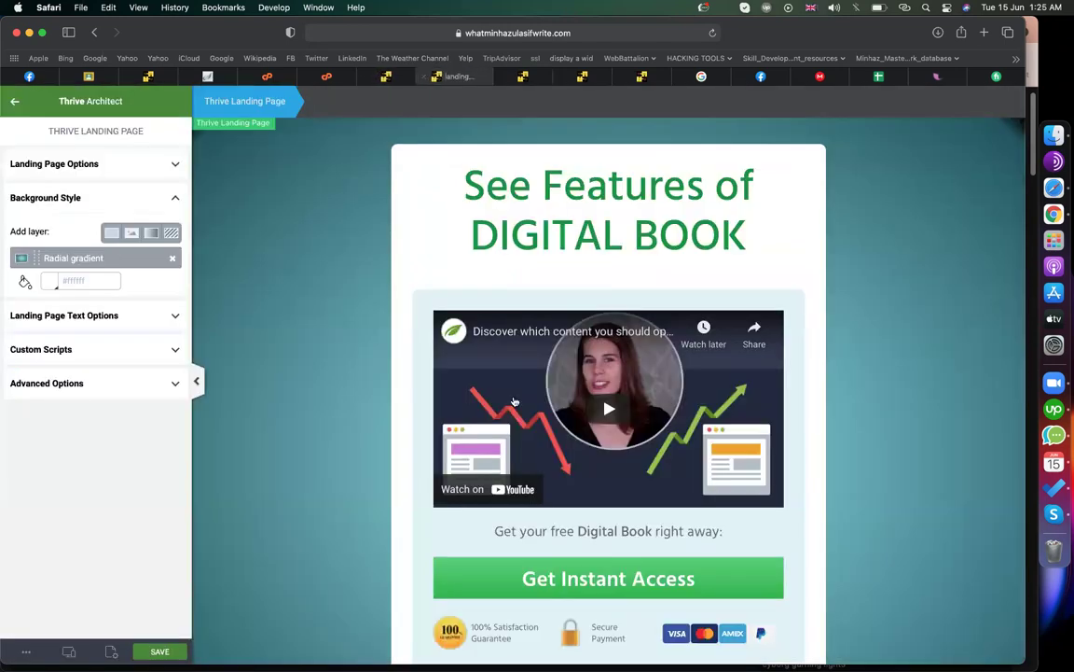
pyautogui.click(525, 78)
# - Edit the page address to open the landing page, fixing a stray letter
pyautogui.click(557, 32)
pyautogui.click(448, 33)
pyautogui.moveTo(481, 33); pyautogui.dragTo(745, 36)
pyautogui.write('landing')
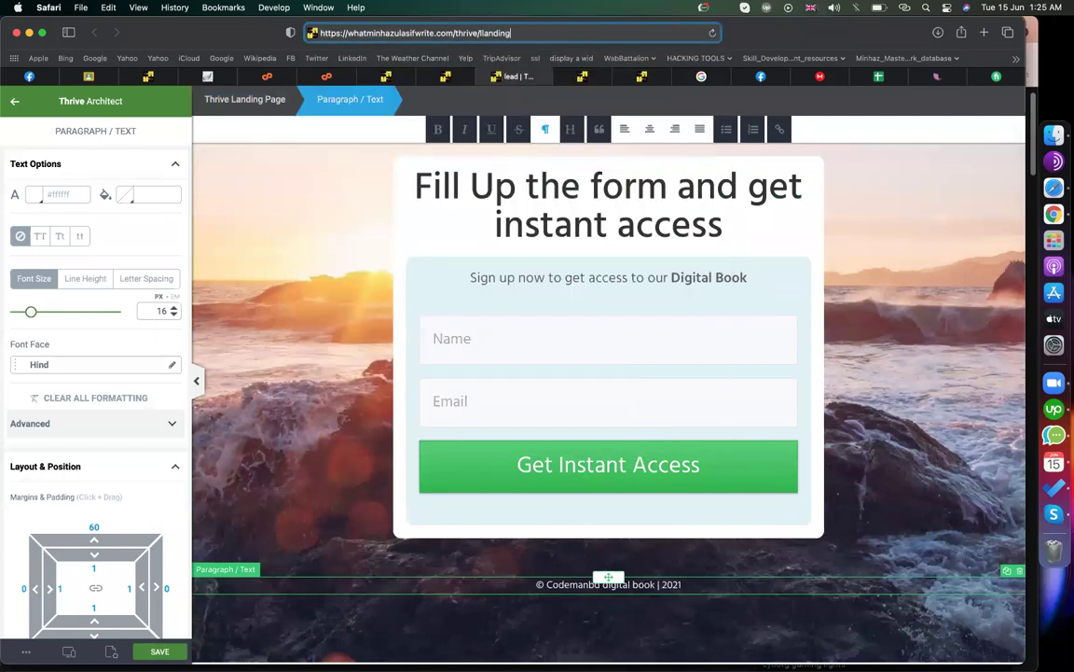
pyautogui.press('Return')
pyautogui.click(549, 35)
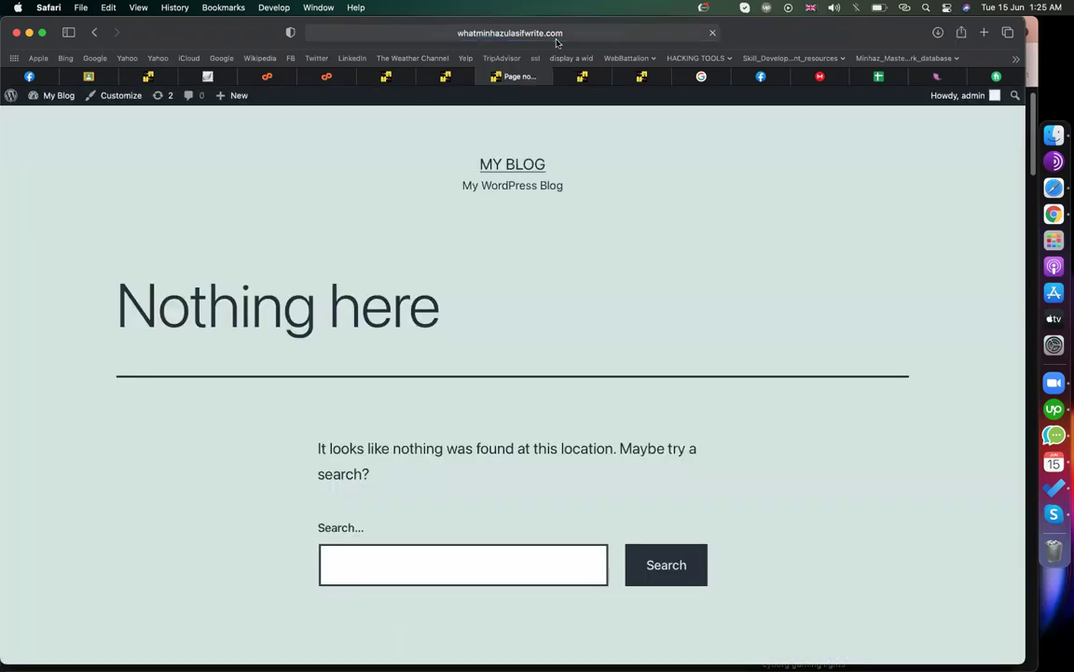
pyautogui.click(486, 32)
pyautogui.press('BackSpace')
pyautogui.press('Return')
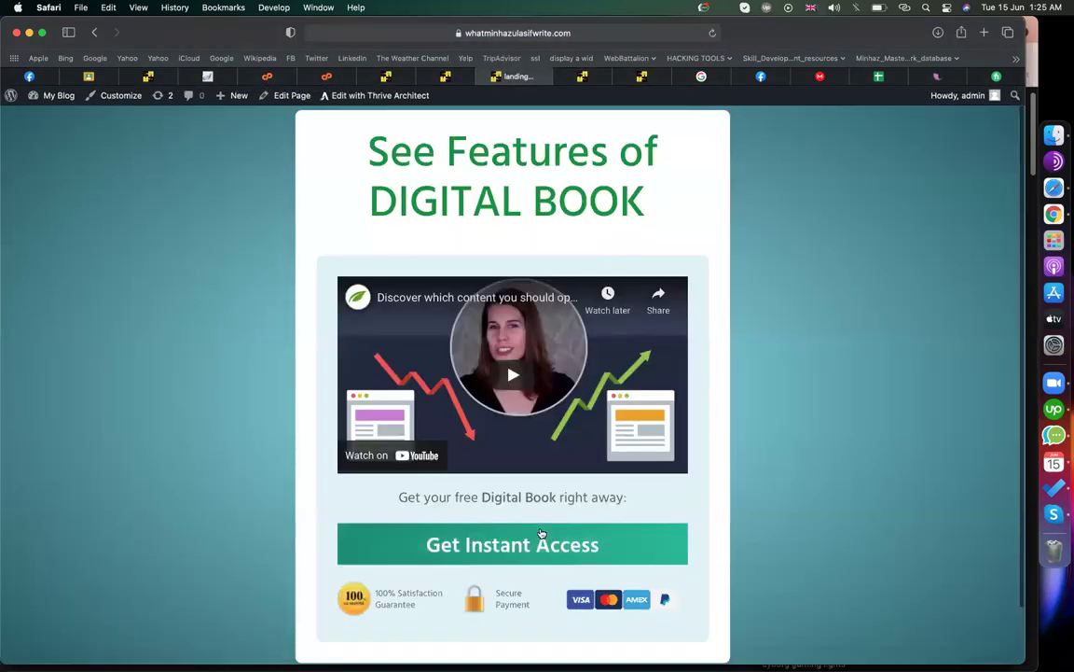
# - Test the Get Instant Access link and the signup page's Name field
pyautogui.scroll(-3, 456, 325)
pyautogui.scroll(4, 375, 602)
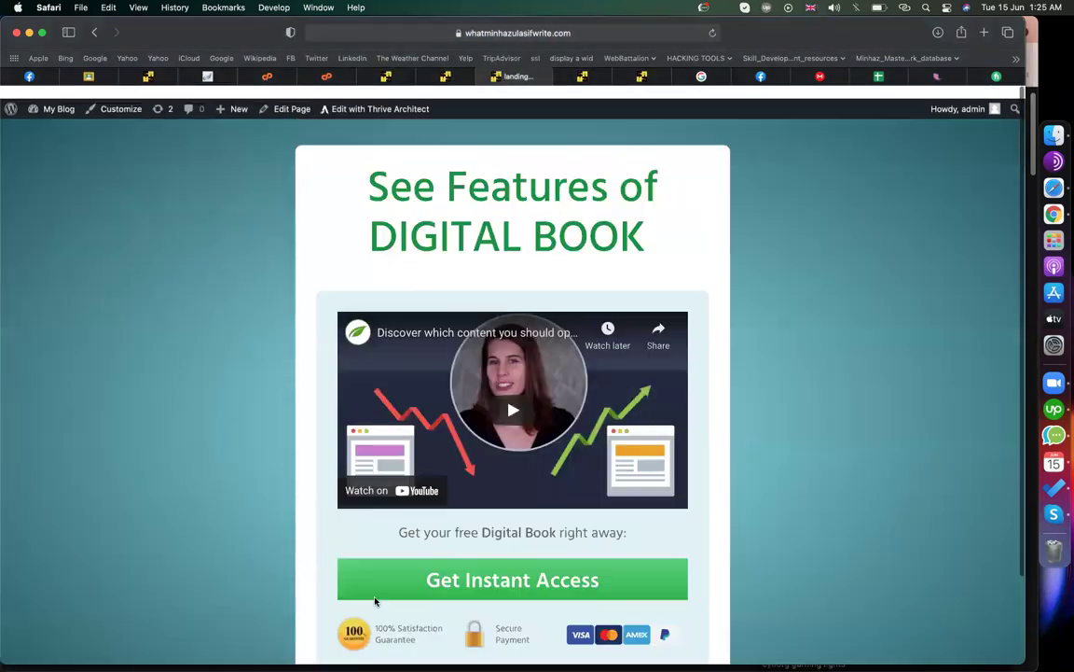
pyautogui.click(372, 574)
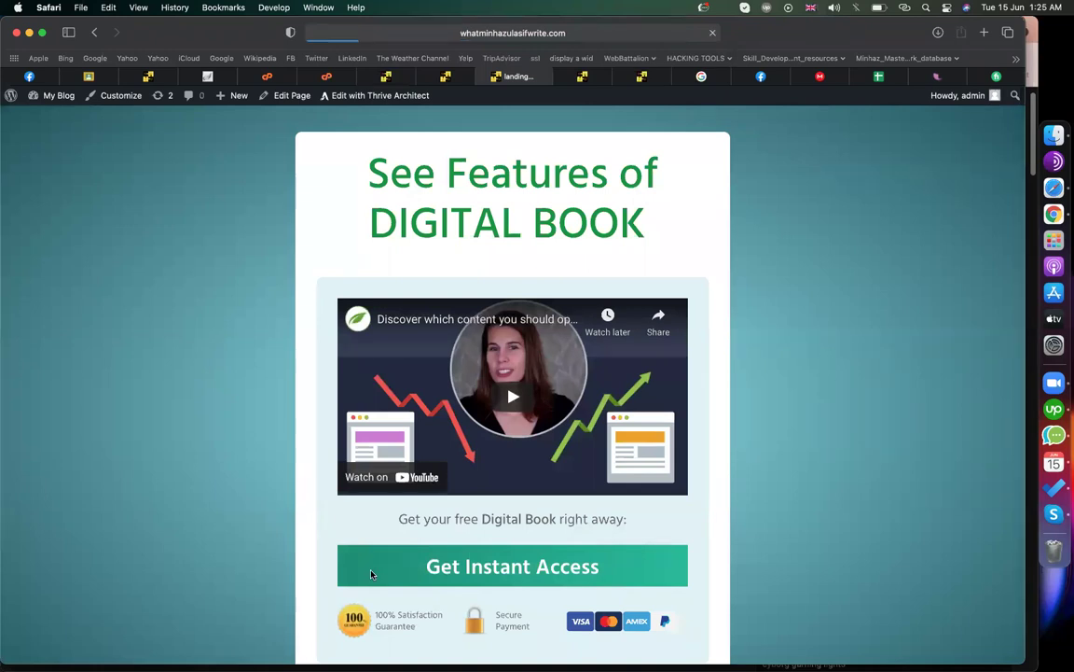
pyautogui.click(432, 337)
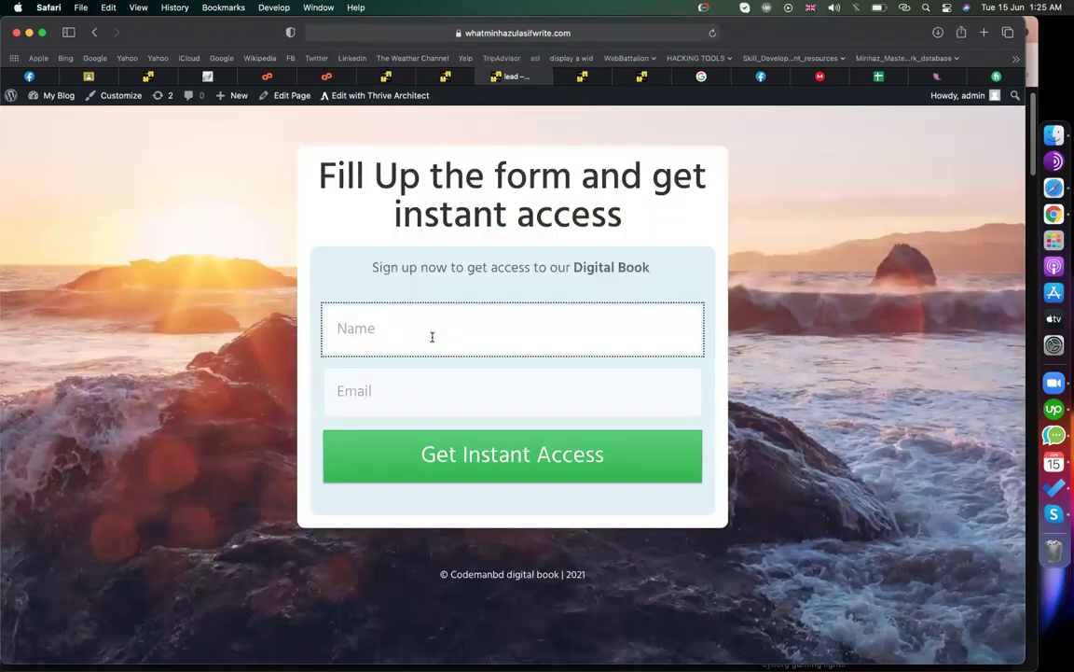
# - Change the address ending to open the payment page
pyautogui.click(529, 32)
pyautogui.click(479, 32)
pyautogui.moveTo(480, 32); pyautogui.dragTo(633, 34)
pyautogui.write('ps://')
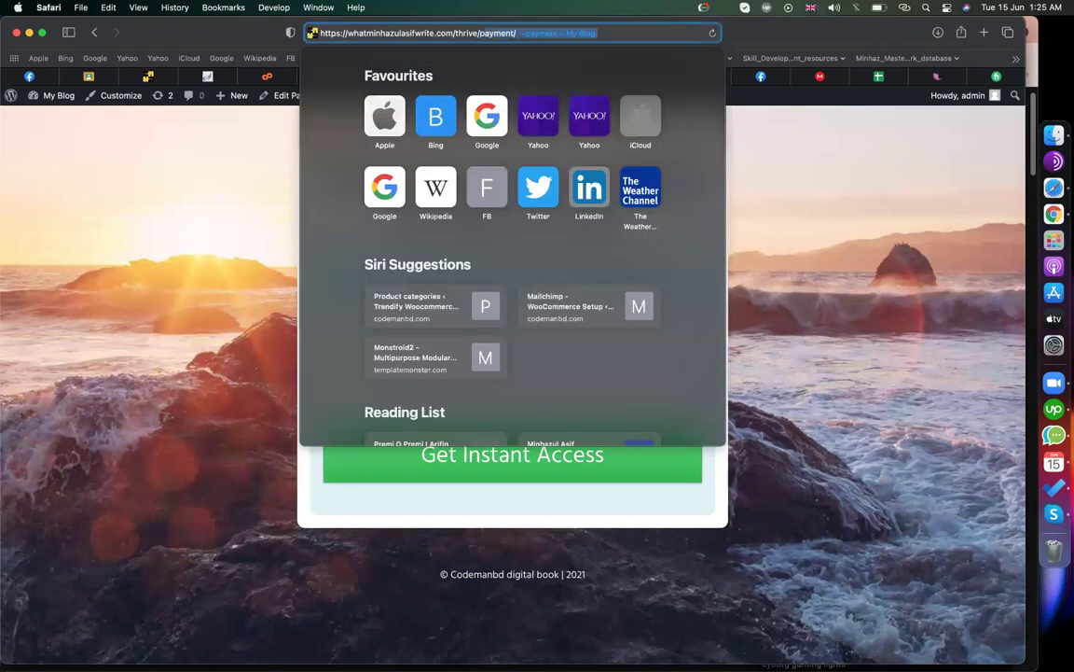
pyautogui.press('Return')
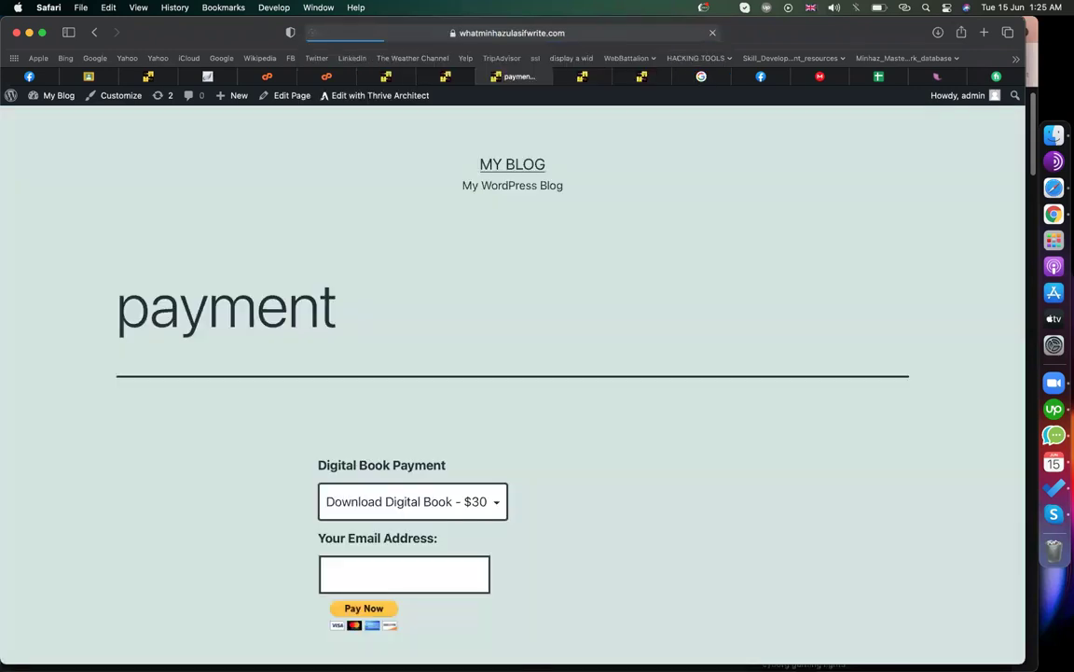
pyautogui.scroll(-3, 400, 446)
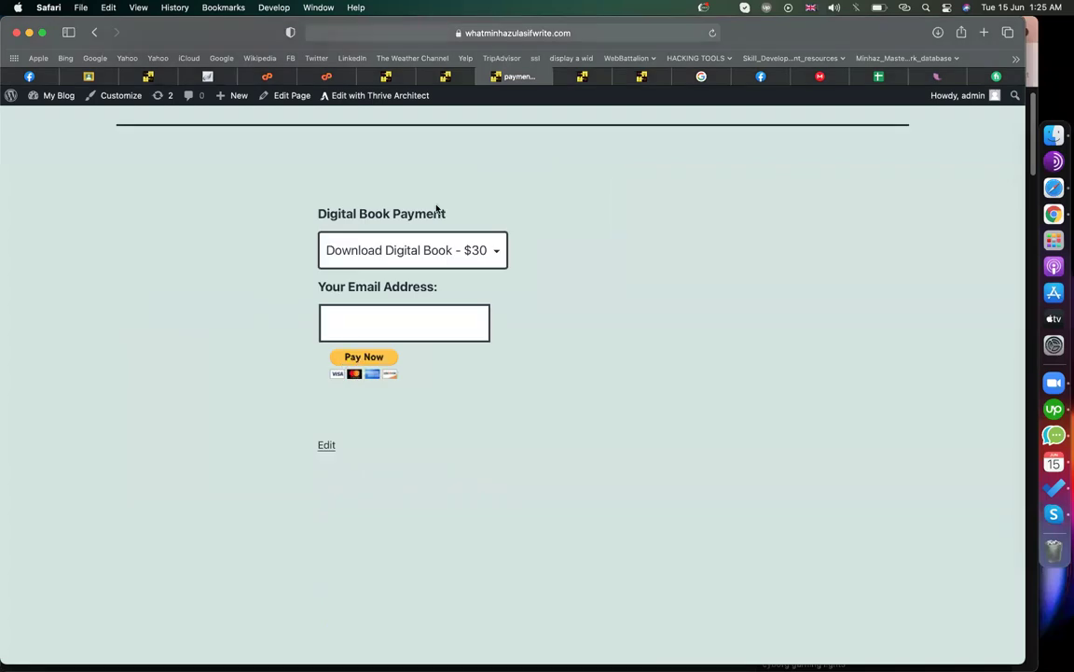
# - Load the download-2 page from the 'dow' suggestion and open its offered report
pyautogui.click(554, 34)
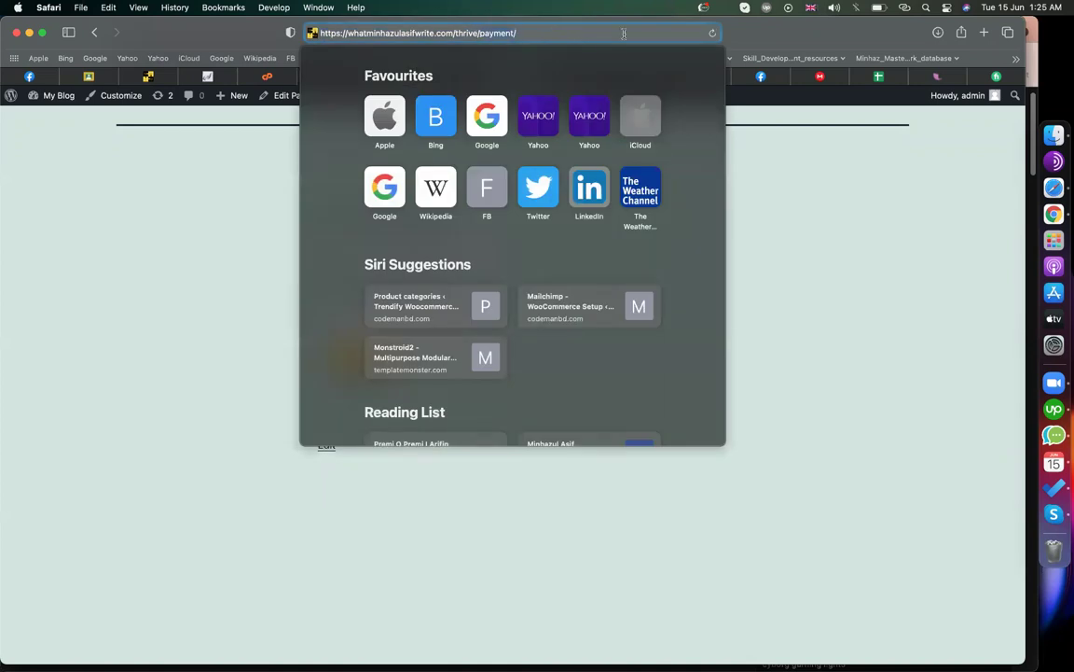
pyautogui.write('download-2/?tve=true')
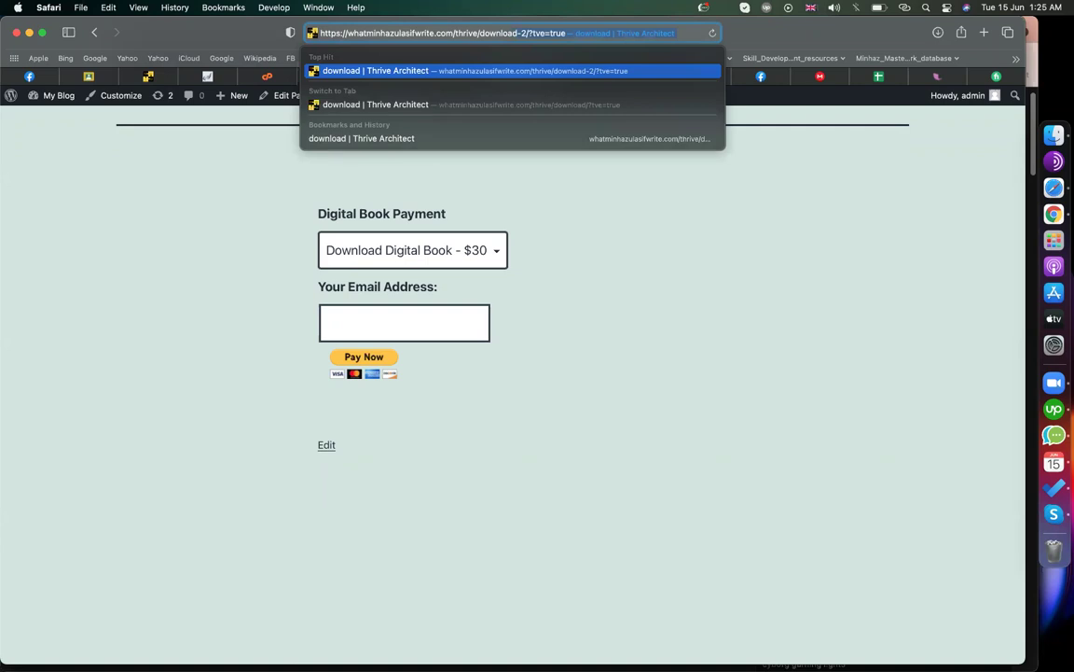
pyautogui.press('Return')
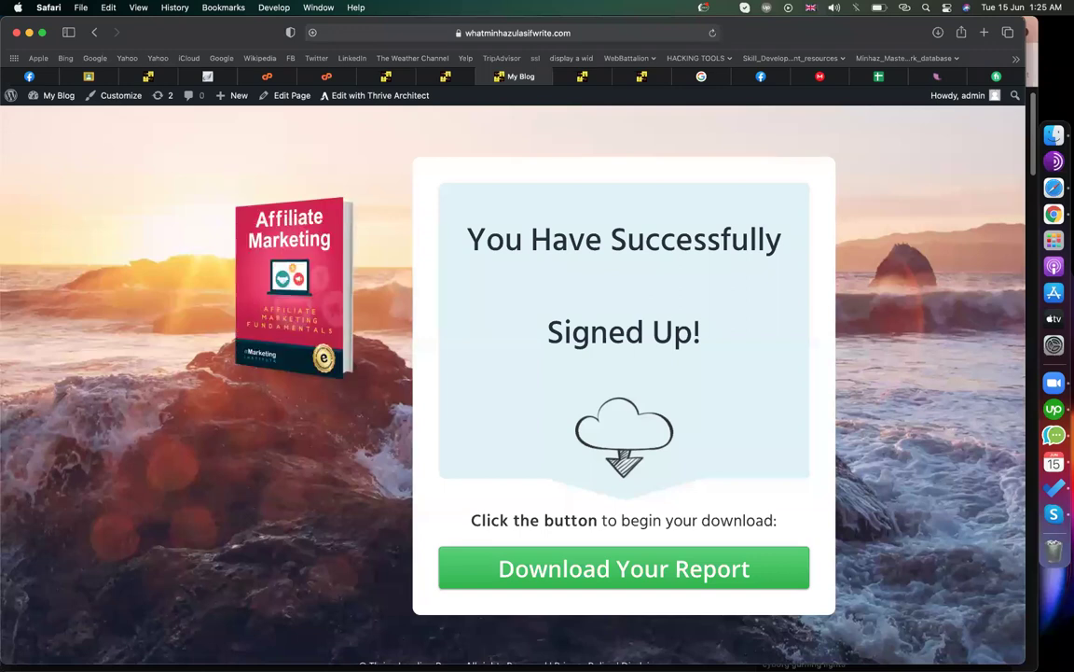
pyautogui.click(620, 566)
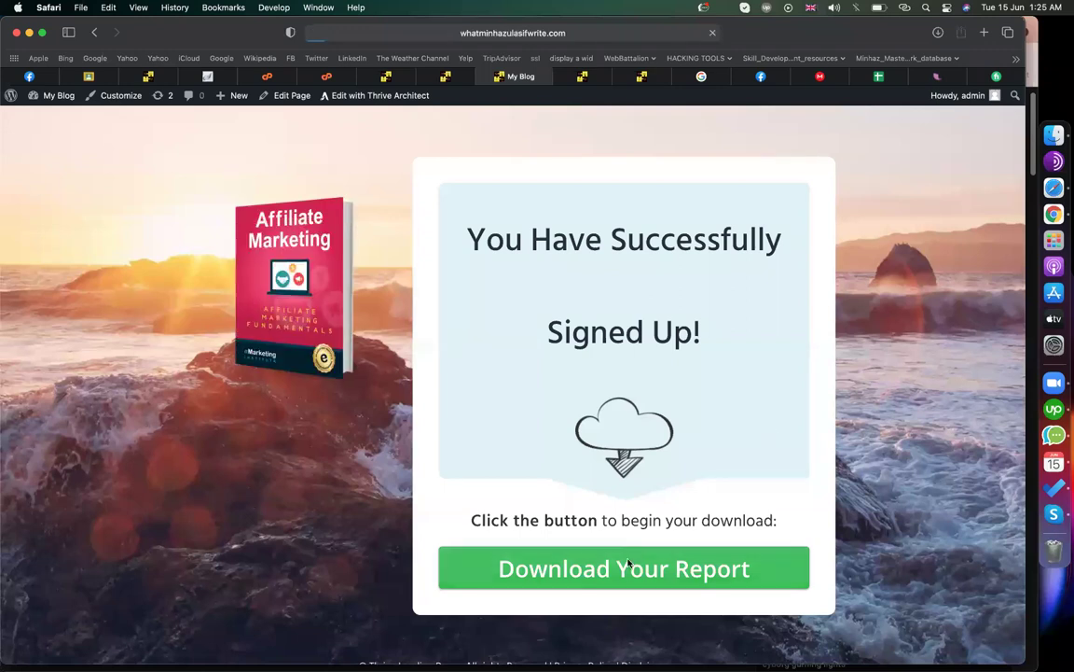
pyautogui.scroll(-10, 493, 419)
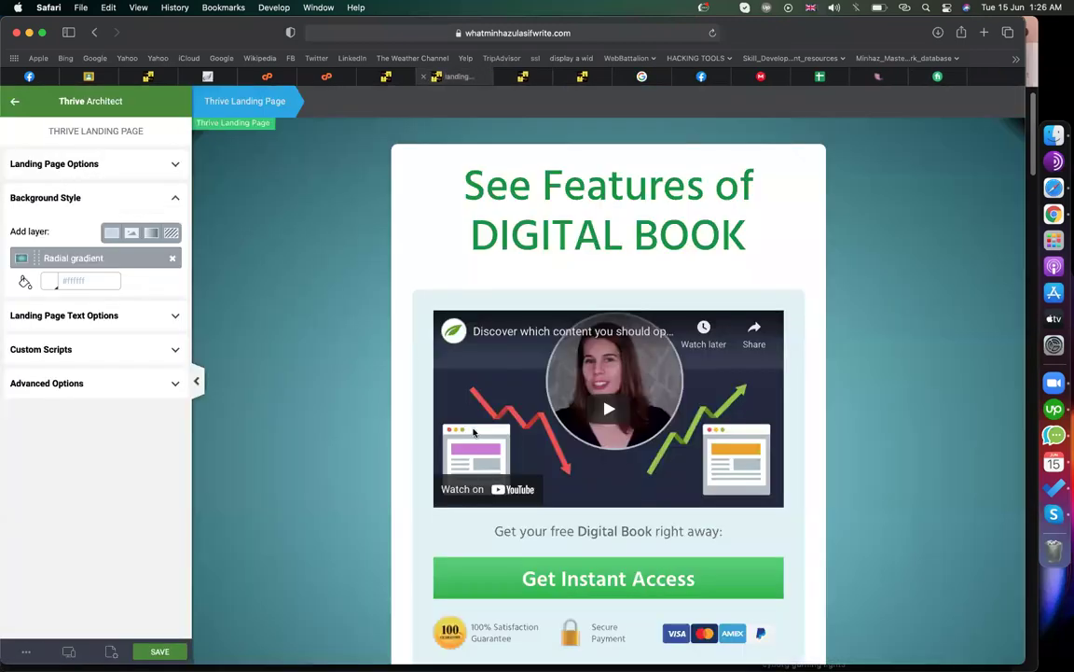
# - Drop a Text paragraph under the DIGITAL BOOK headline, then delete the empty placeholder
pyautogui.scroll(-3, 473, 432)
pyautogui.scroll(3, 473, 432)
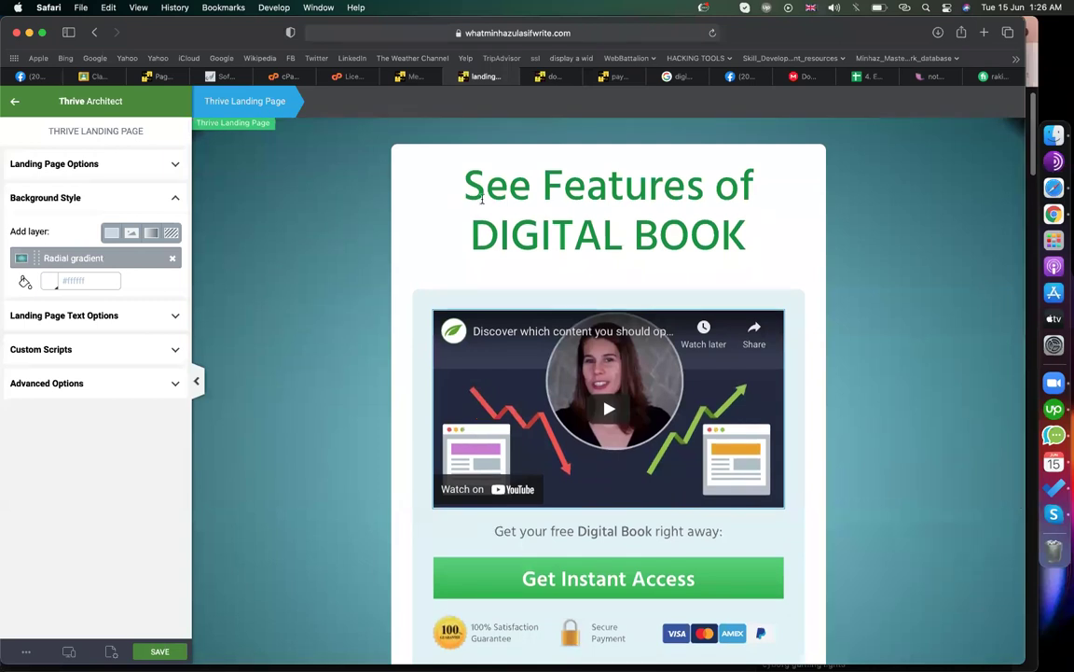
pyautogui.moveTo(551, 81)
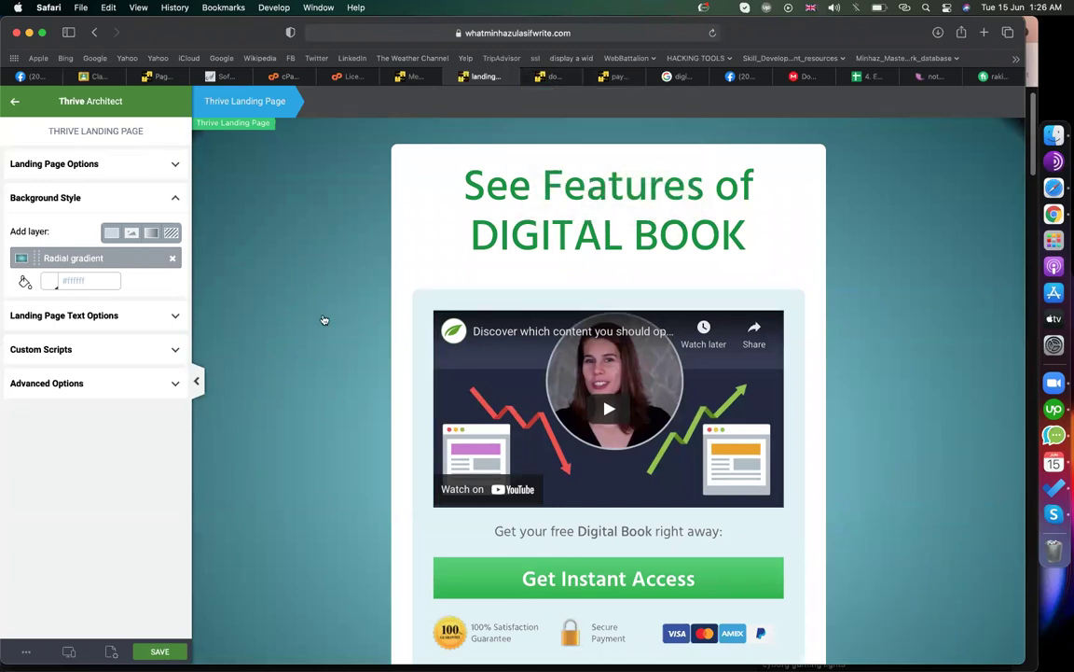
pyautogui.scroll(-3, 283, 314)
pyautogui.scroll(3, 282, 314)
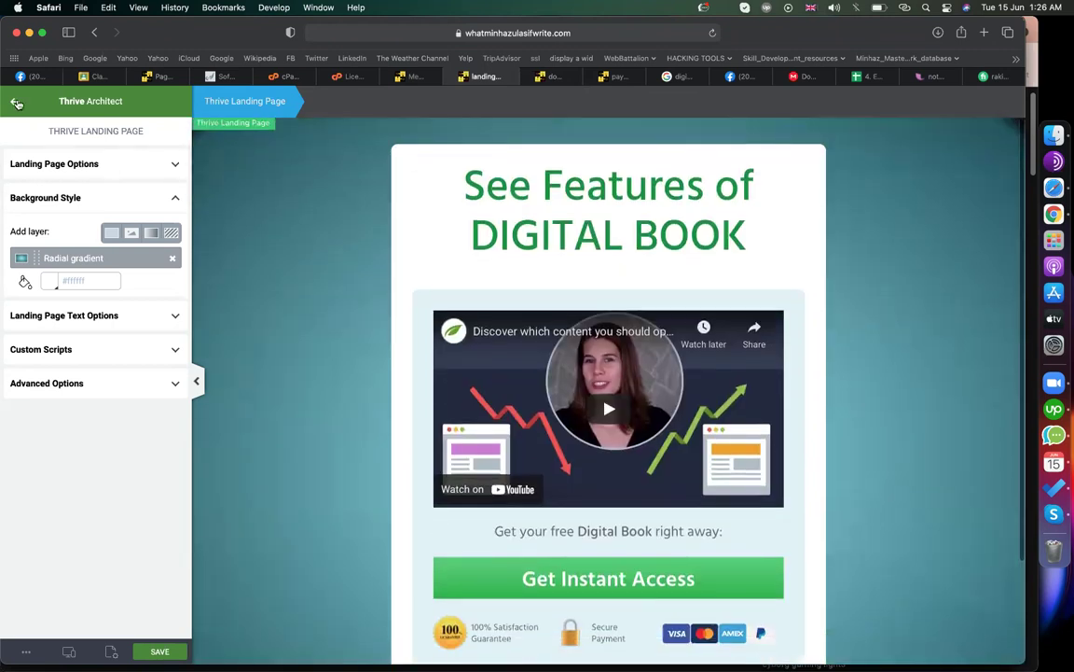
pyautogui.click(17, 104)
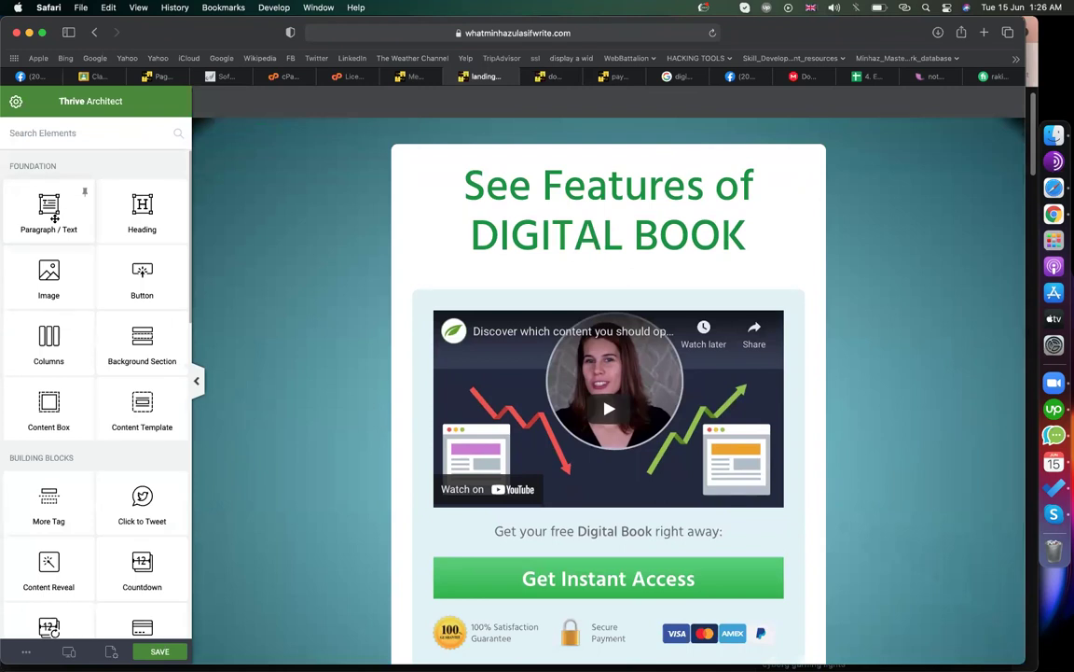
pyautogui.moveTo(53, 216); pyautogui.dragTo(560, 241)
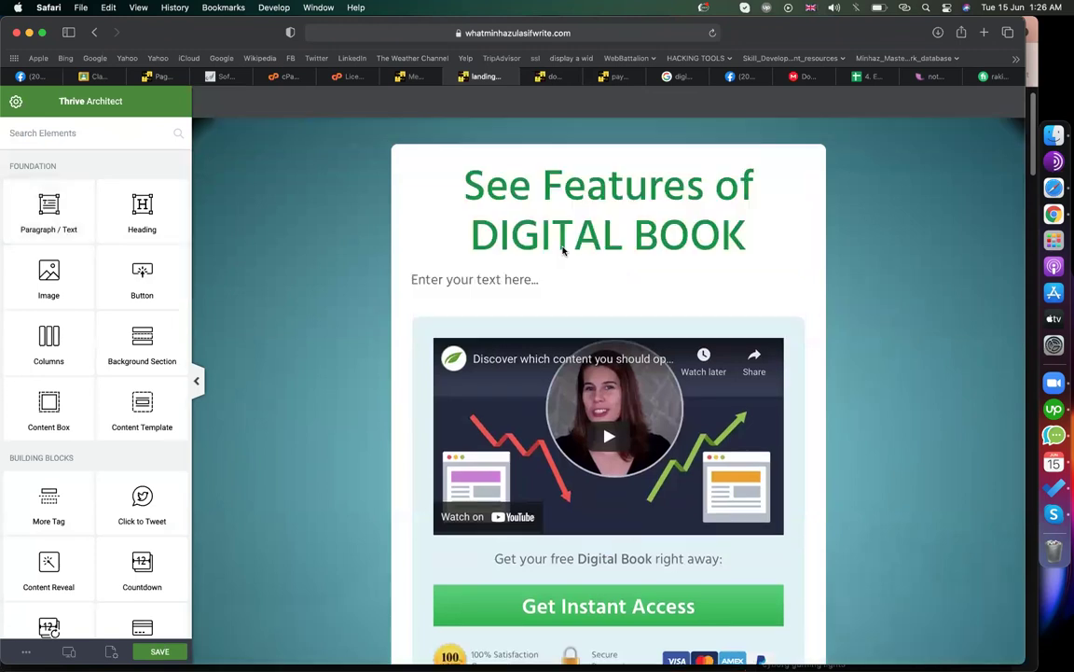
pyautogui.doubleClick(518, 279)
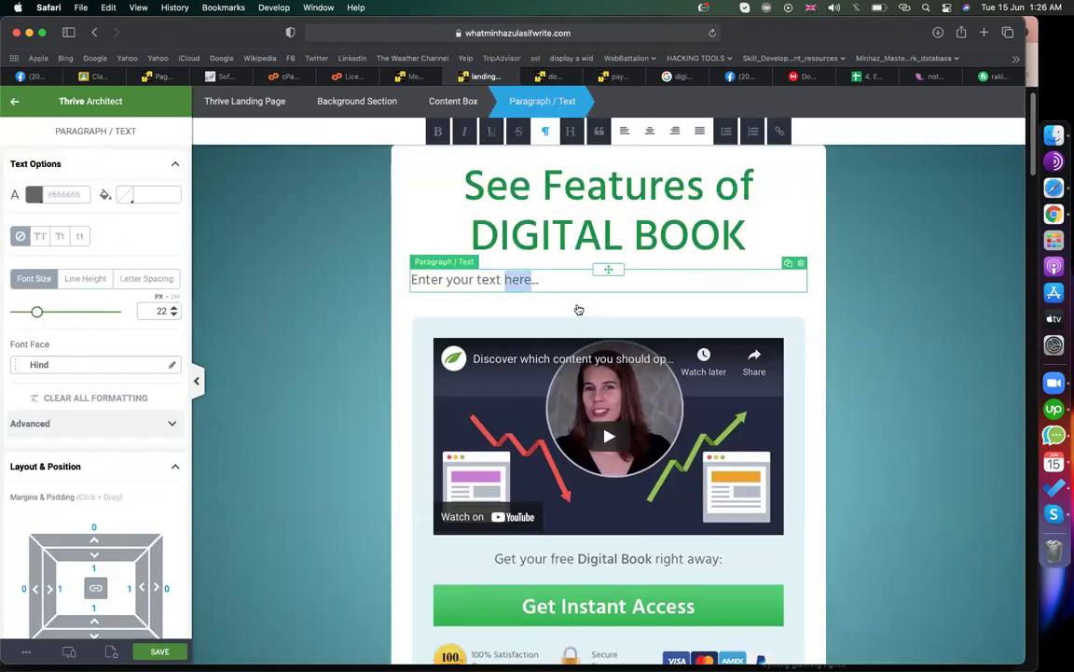
pyautogui.click(542, 286)
pyautogui.click(801, 264)
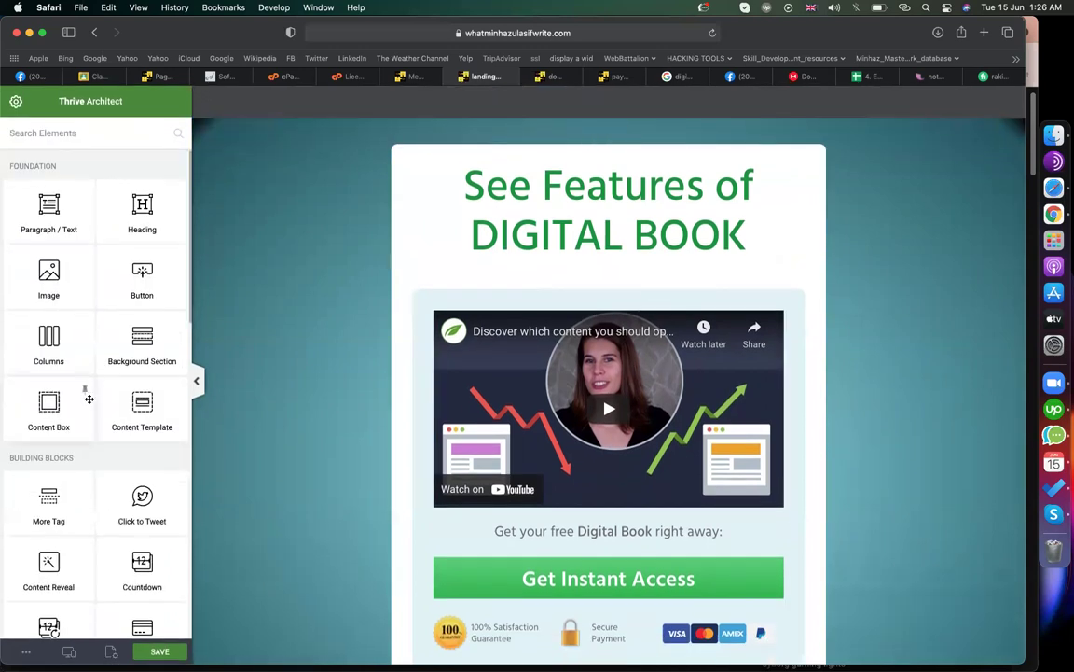
# - Place a Countdown below the headline ending on 30-06-2021
pyautogui.scroll(-3, 89, 399)
pyautogui.scroll(-1, 89, 399)
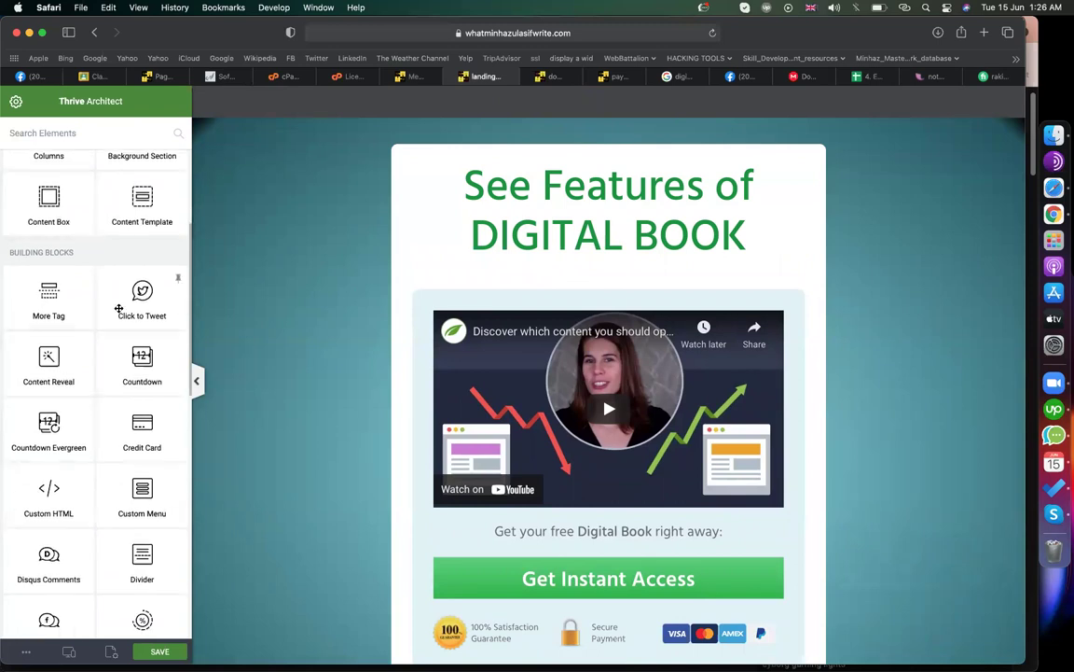
pyautogui.moveTo(122, 378); pyautogui.dragTo(542, 262)
pyautogui.click(542, 309)
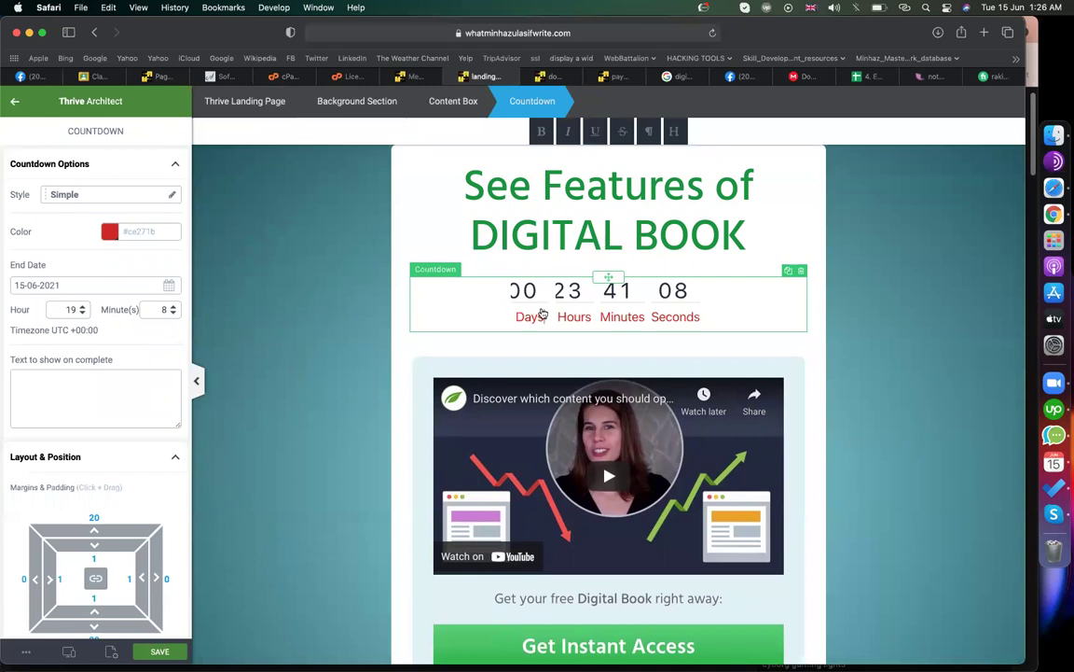
pyautogui.click(491, 288)
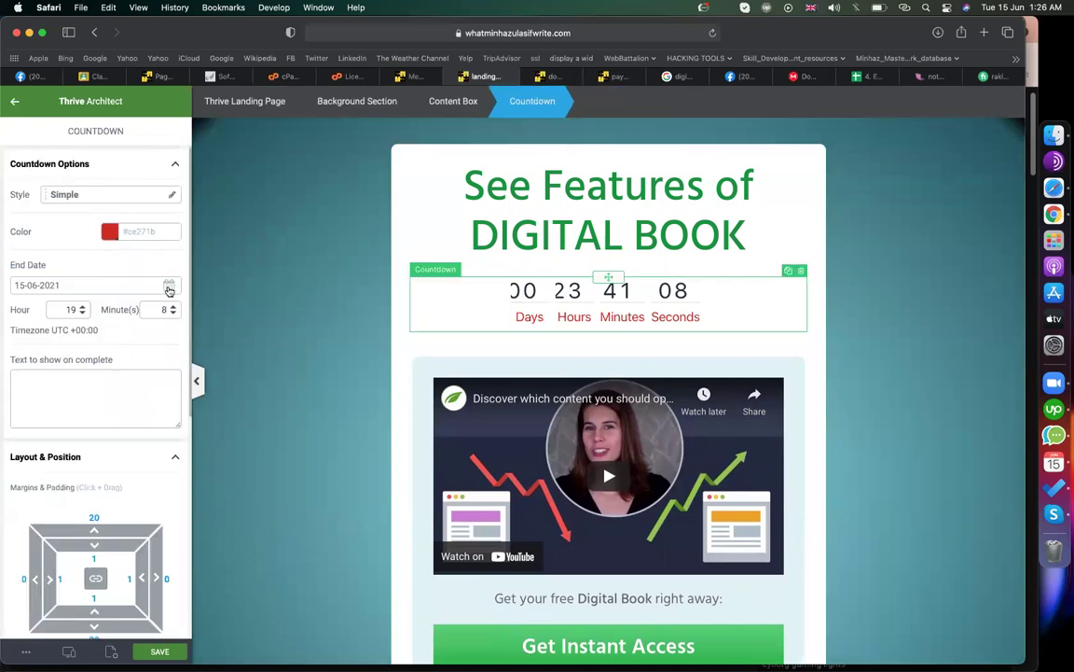
pyautogui.click(168, 290)
pyautogui.click(96, 434)
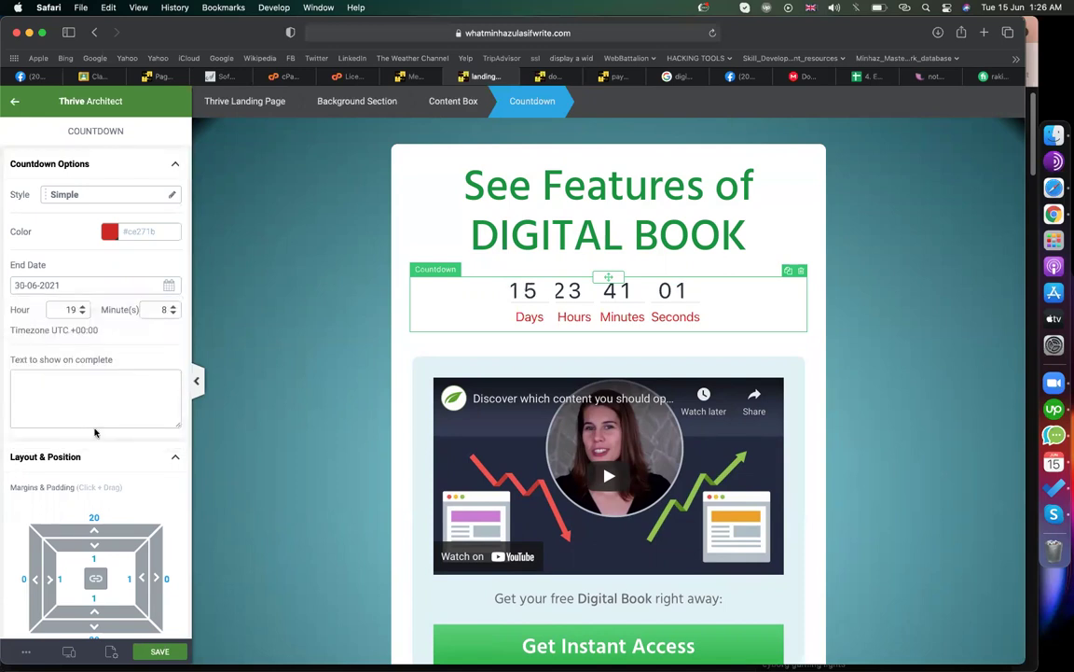
# - Switch the countdown to the Squared style
pyautogui.click(121, 201)
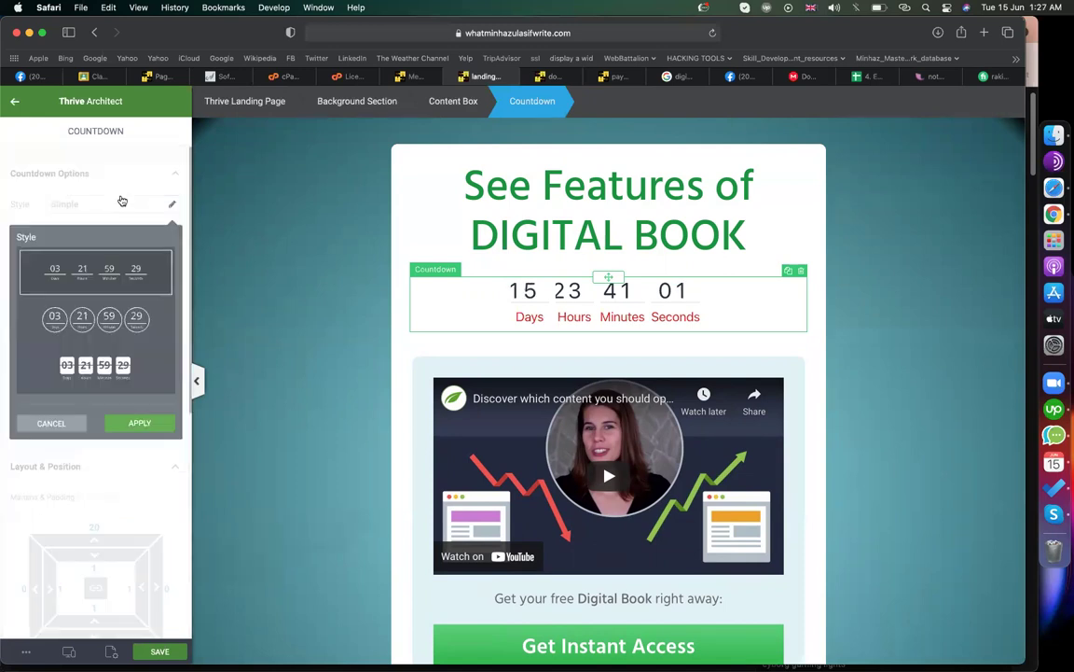
pyautogui.click(95, 319)
pyautogui.click(89, 364)
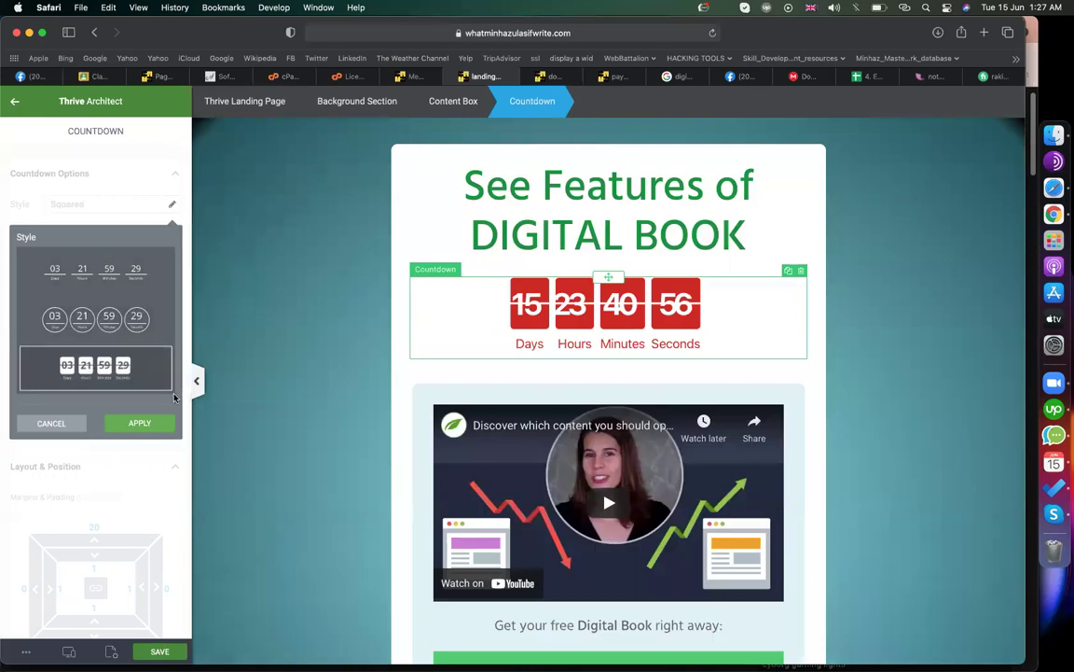
pyautogui.click(264, 324)
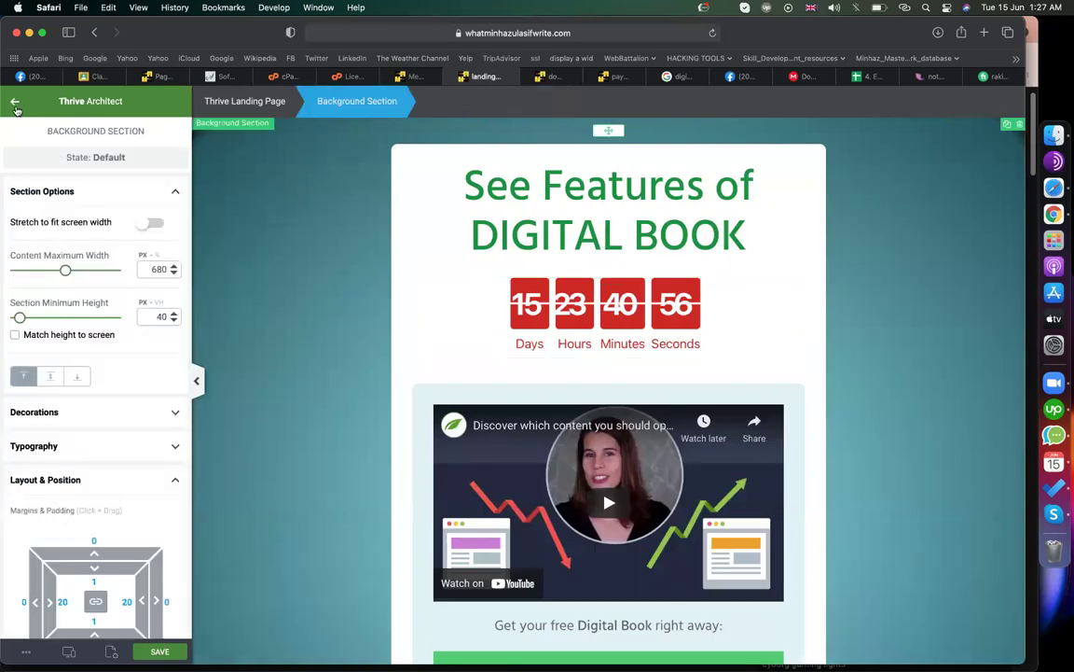
# - Return to the elements list and open the landing page setup options
pyautogui.click(15, 101)
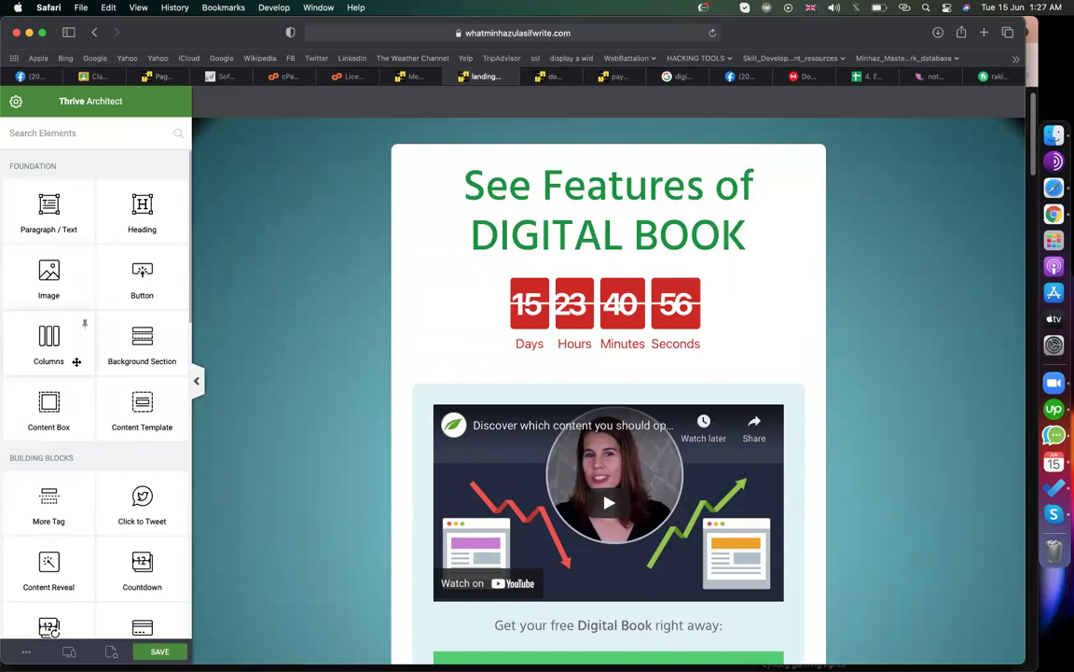
pyautogui.scroll(-10, 76, 361)
pyautogui.scroll(2, 62, 489)
pyautogui.scroll(5, 123, 475)
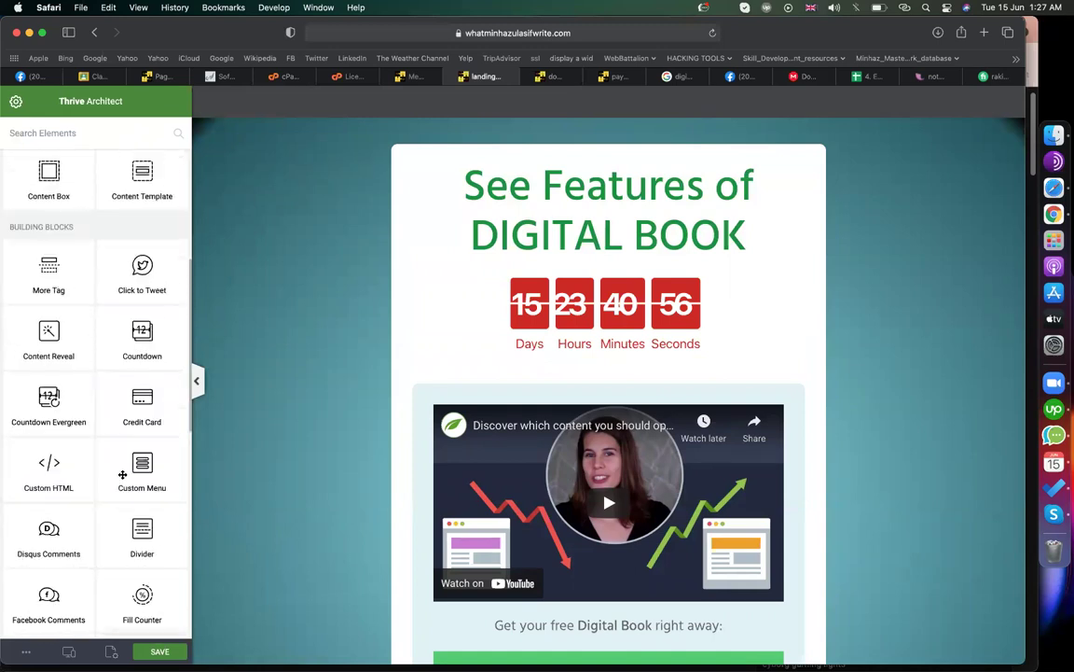
pyautogui.scroll(3, 122, 475)
pyautogui.scroll(-15, 122, 475)
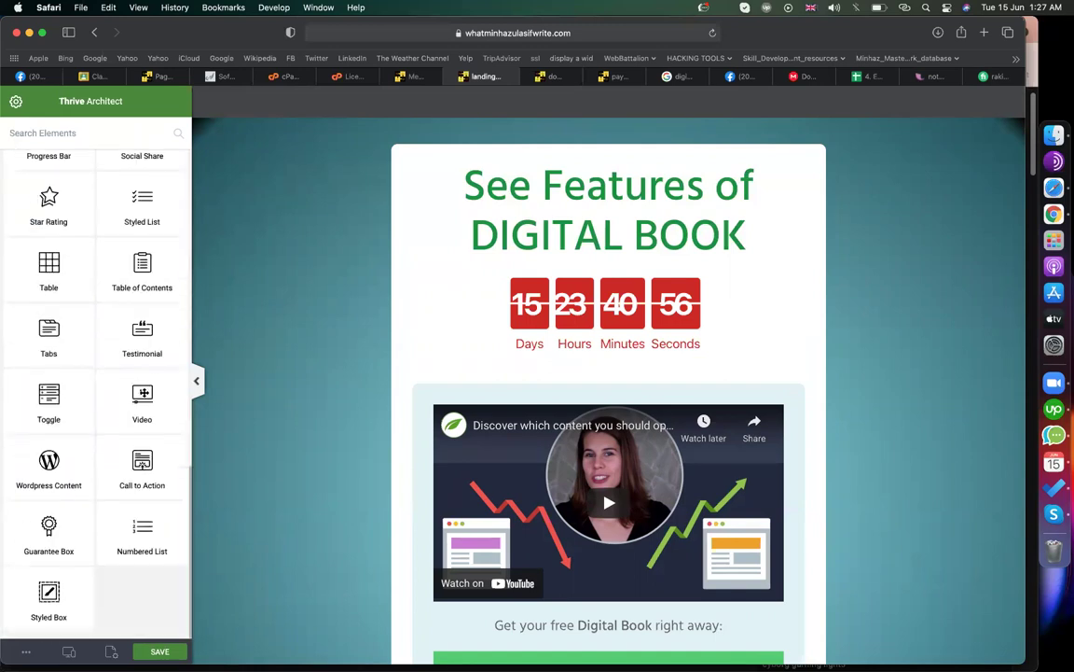
pyautogui.click(110, 651)
pyautogui.click(110, 214)
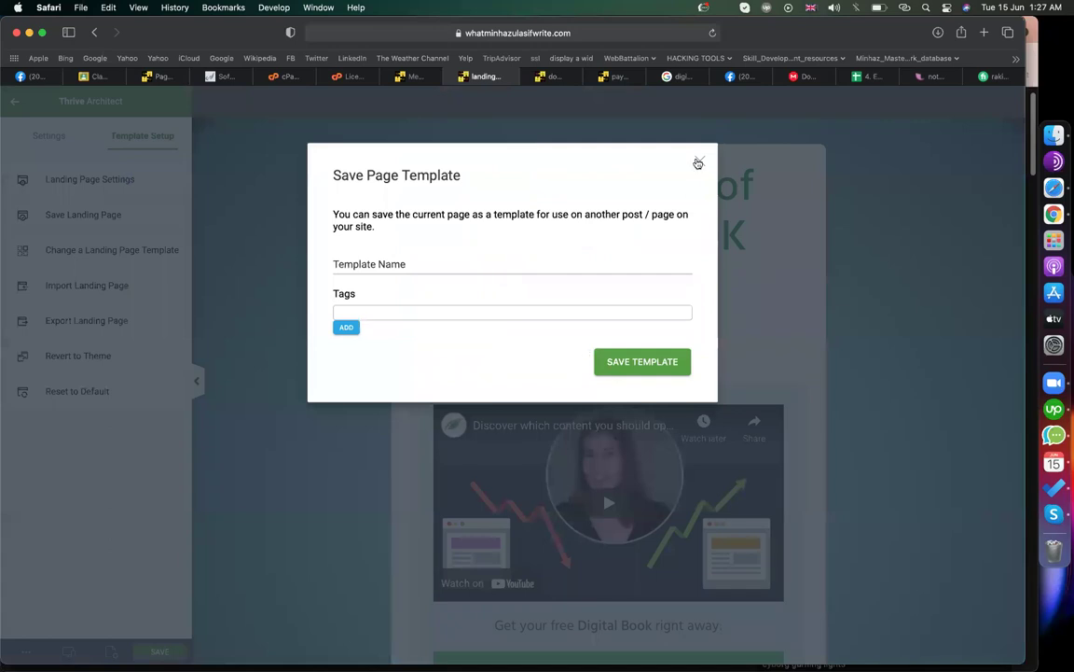
pyautogui.click(697, 163)
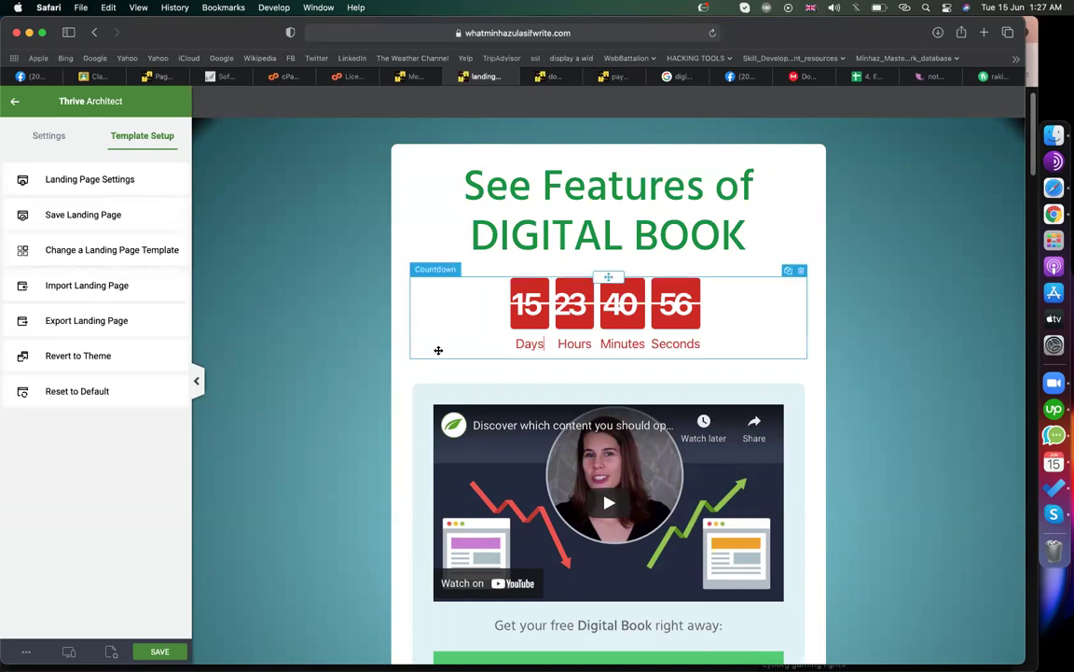
# - Change the squared countdown's colour from red to green and apply it
pyautogui.click(438, 350)
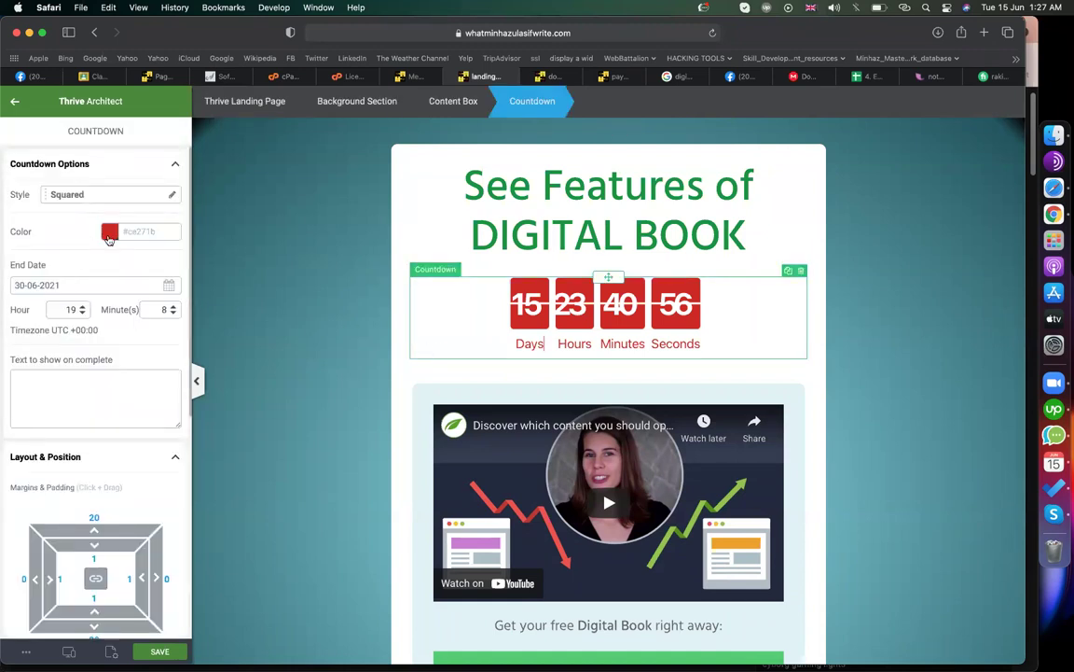
pyautogui.click(109, 232)
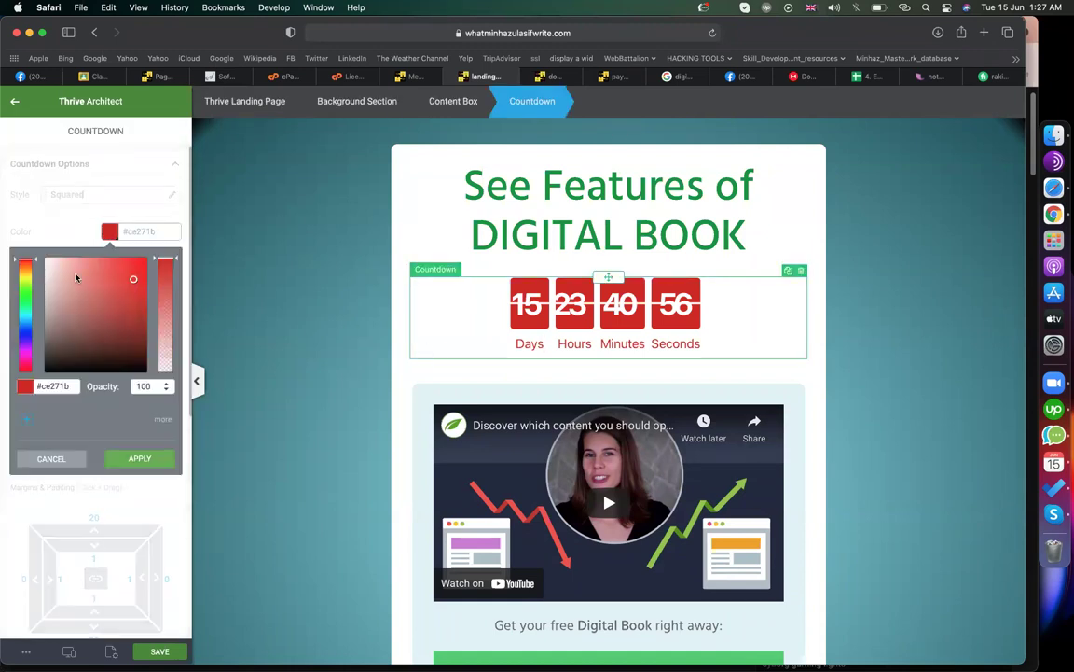
pyautogui.click(28, 299)
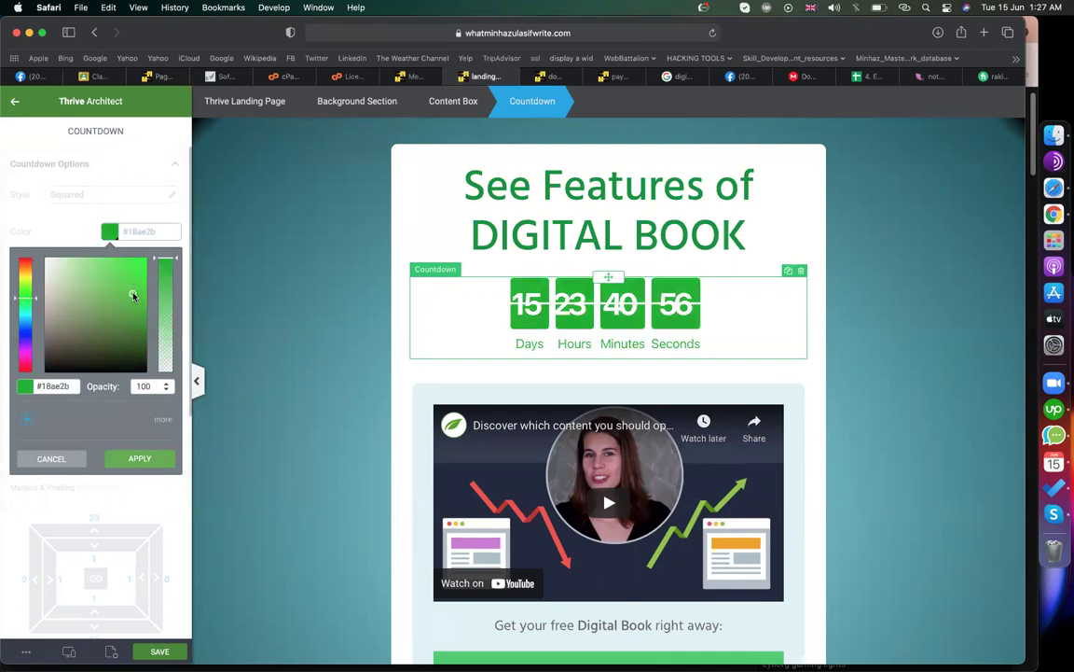
pyautogui.click(304, 290)
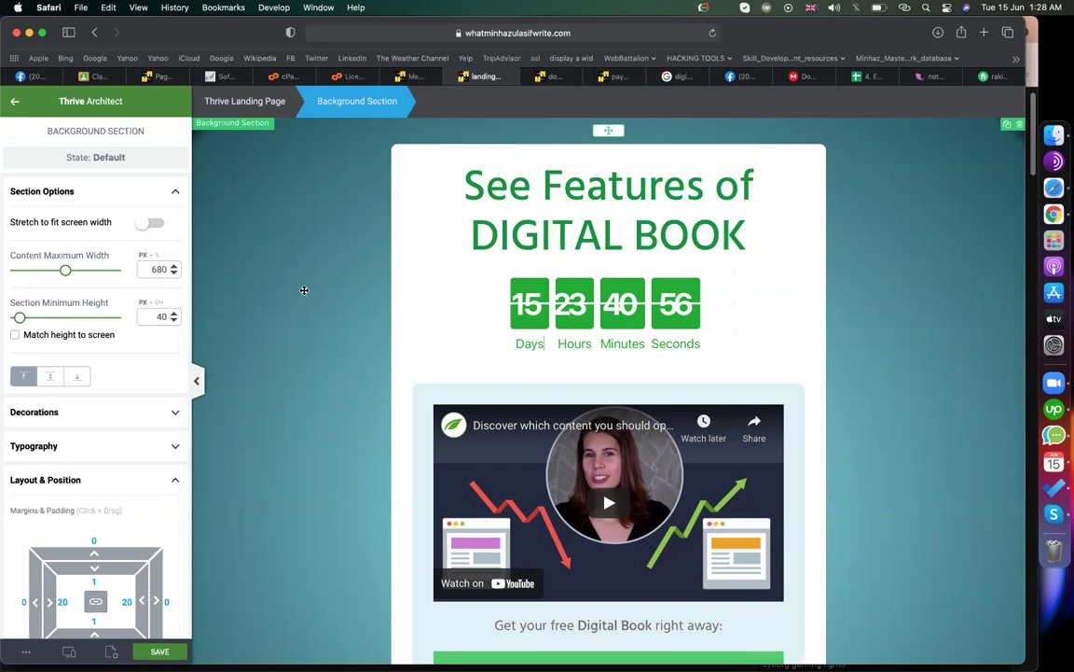
pyautogui.click(103, 77)
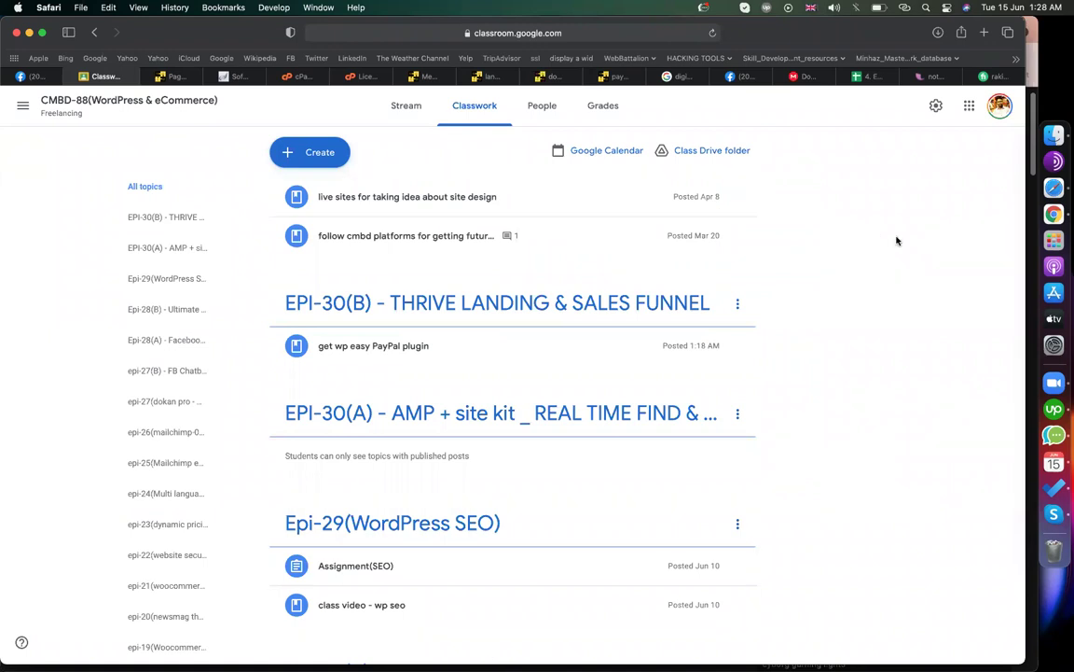
# - Start a new assignment titled assignment(Thrive)
pyautogui.click(310, 152)
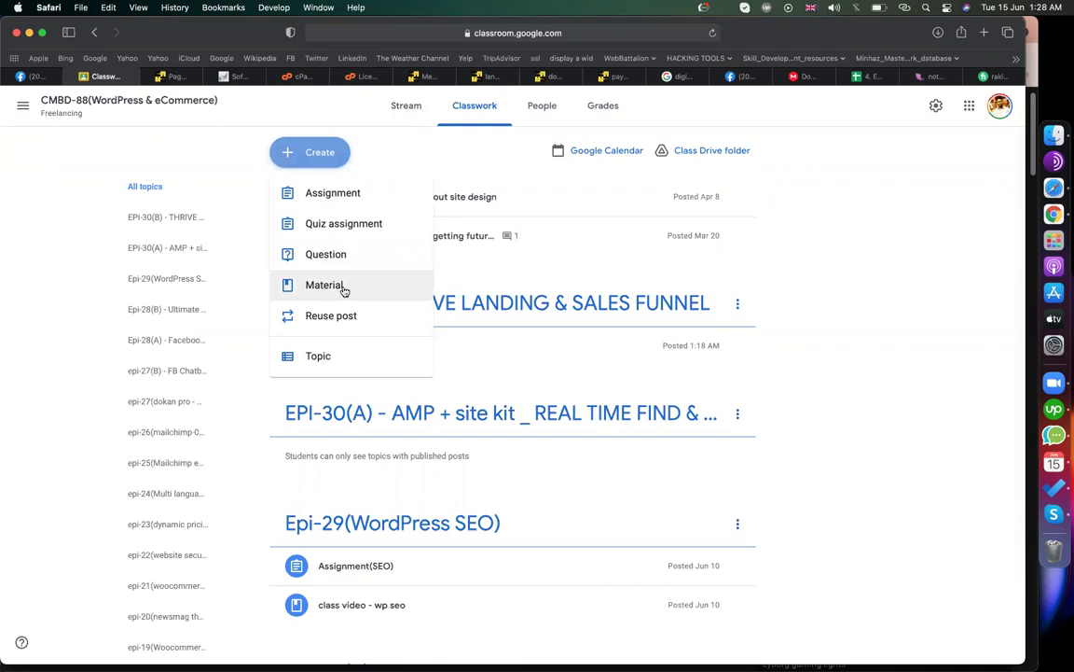
pyautogui.click(331, 205)
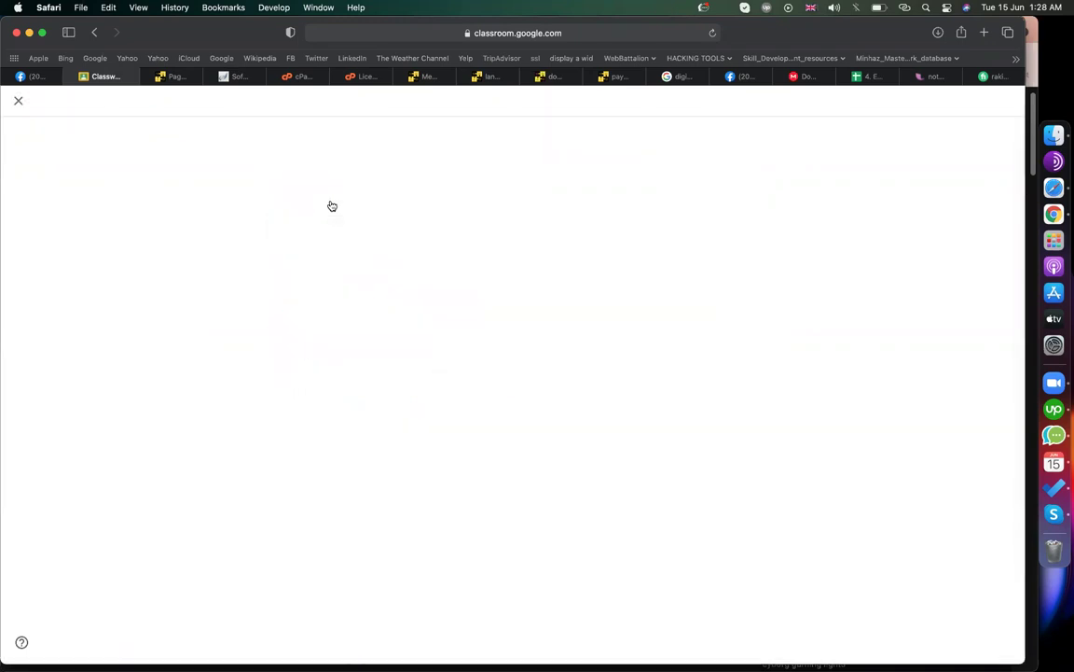
pyautogui.write('assignment(Thrive)')
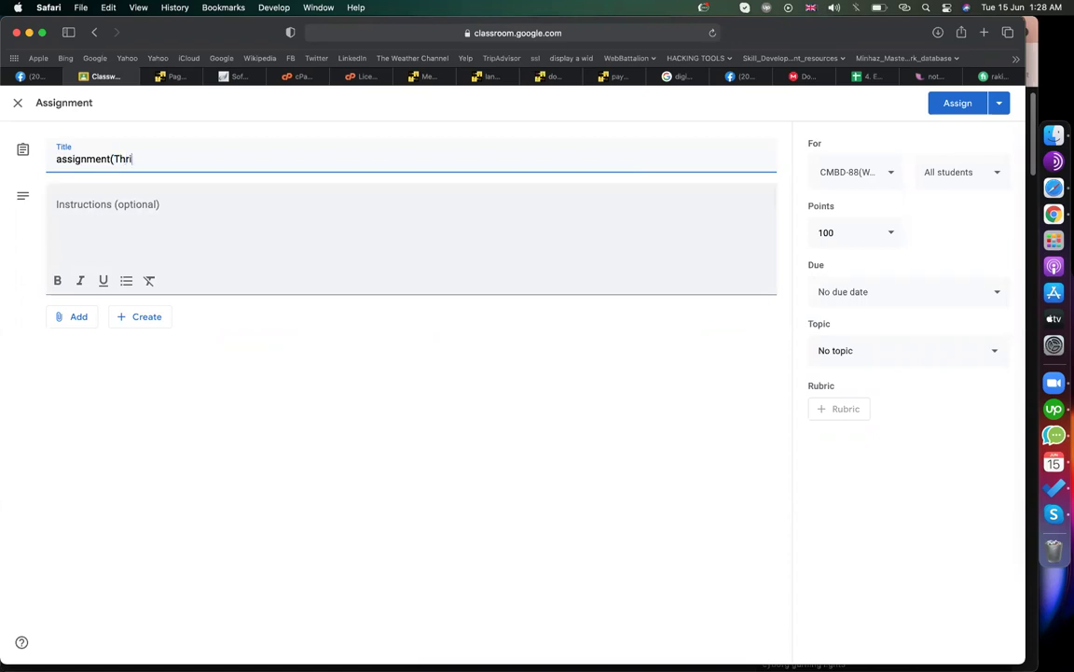
# - Begin instructions with '1. create a sales funnel with' and a '- Landing page' item
pyautogui.click(267, 215)
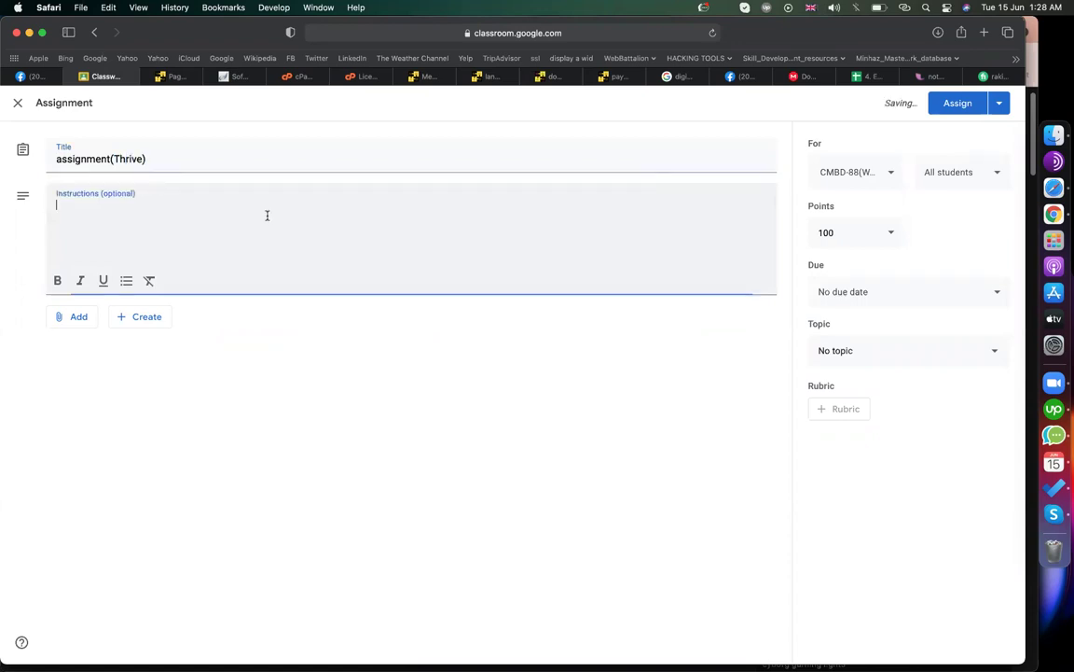
pyautogui.write('1. create s')
pyautogui.press('BackSpace')
pyautogui.press('BackSpace')
pyautogui.write('a s')
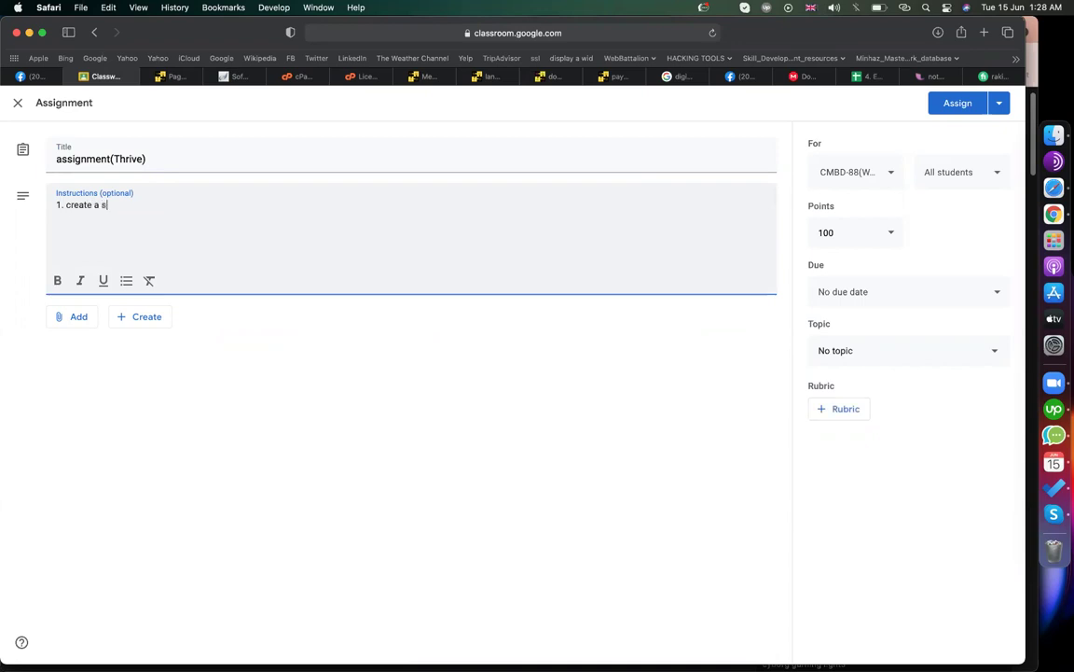
pyautogui.write('ales funnel with')
pyautogui.press('Return')
pyautogui.press('Return')
pyautogui.write('- anding')
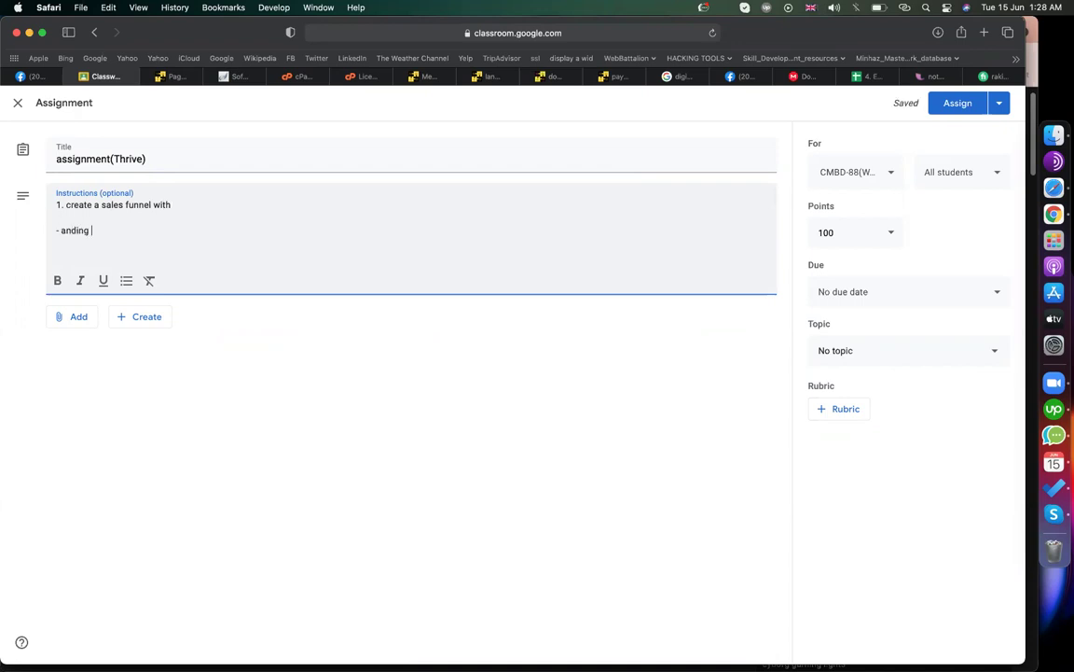
pyautogui.press('Left')
pyautogui.press('Left')
pyautogui.press('Left')
pyautogui.press('Left')
pyautogui.press('Left')
pyautogui.press('Left')
pyautogui.press('Left')
pyautogui.write('L')
pyautogui.press('Right')
pyautogui.press('Right')
pyautogui.press('Right')
pyautogui.press('Right')
pyautogui.press('Right')
pyautogui.press('Right')
pyautogui.press('Right')
pyautogui.write('page')
pyautogui.press('Return')
# - Add '- Lead collect form' and '- Download page' items to the list
pyautogui.write('- Lead collect')
pyautogui.write('form ')
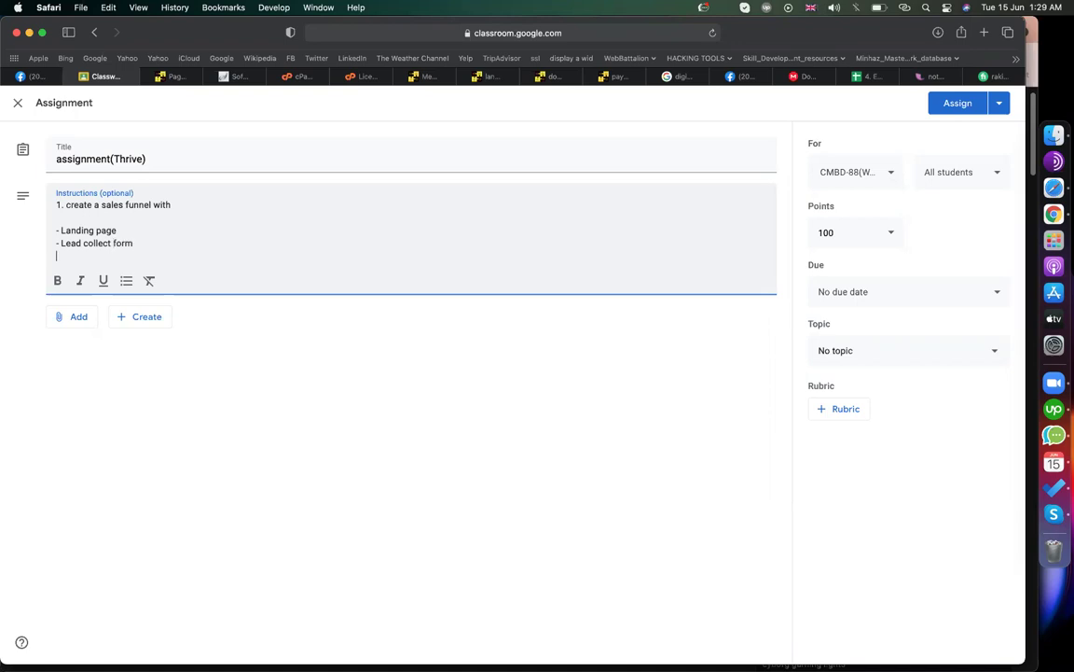
pyautogui.write('- Pa')
pyautogui.press('BackSpace')
pyautogui.press('BackSpace')
pyautogui.write('Download page')
# - Add a closing line asking students to submit the link of the sales funnel
pyautogui.click(299, 237)
pyautogui.click(209, 257)
pyautogui.press('Return')
pyautogui.press('Return')
pyautogui.press('Return')
pyautogui.write('submit he')
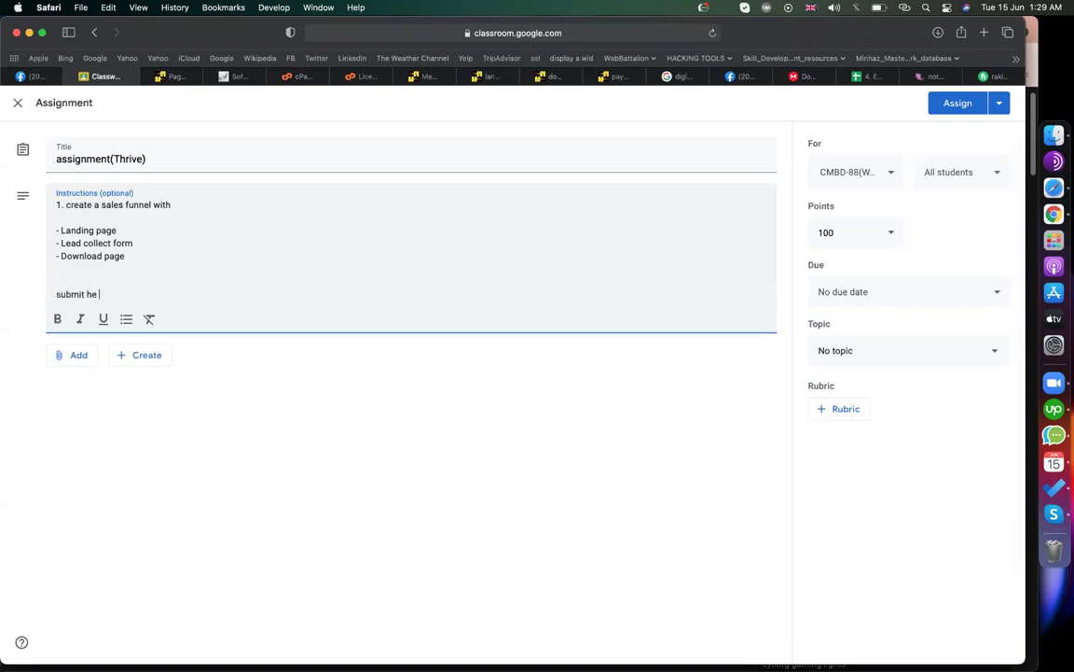
pyautogui.press('BackSpace')
pyautogui.write('the Lin k of the sales funnel')
# - File the assignment under topic EPI-30(B) and assign it
pyautogui.click(845, 354)
pyautogui.scroll(-10, 854, 550)
pyautogui.click(860, 640)
pyautogui.click(951, 100)
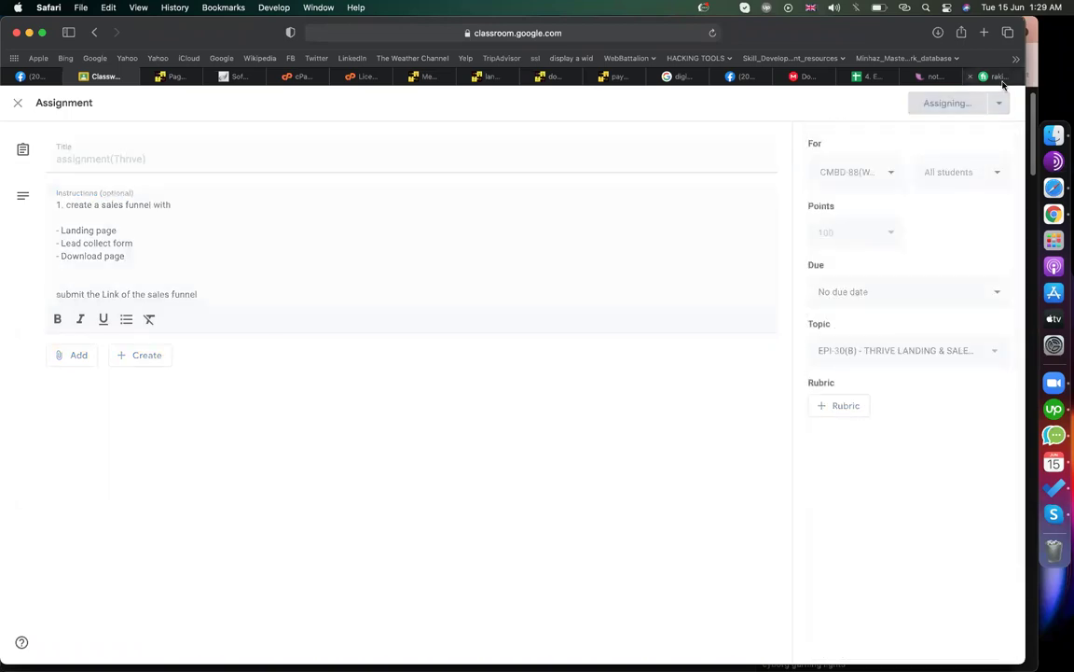
pyautogui.click(998, 79)
# - Search Fiverr for 'sales funnel' and scroll through the resulting gigs
pyautogui.click(250, 112)
pyautogui.write('sales funnel')
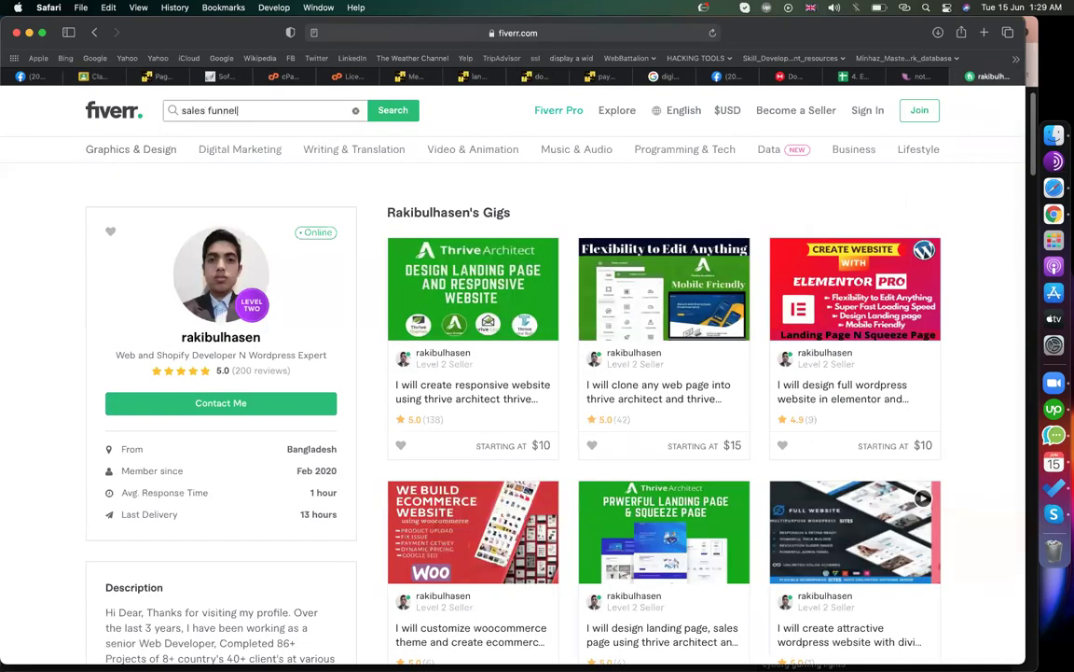
pyautogui.press('Return')
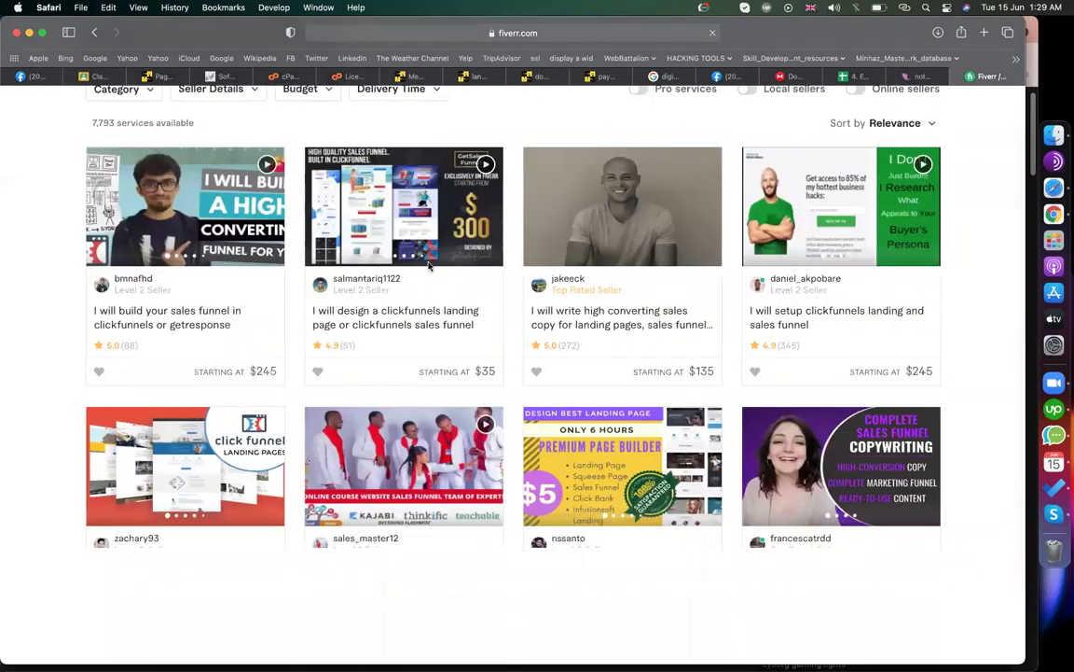
pyautogui.scroll(-3, 389, 295)
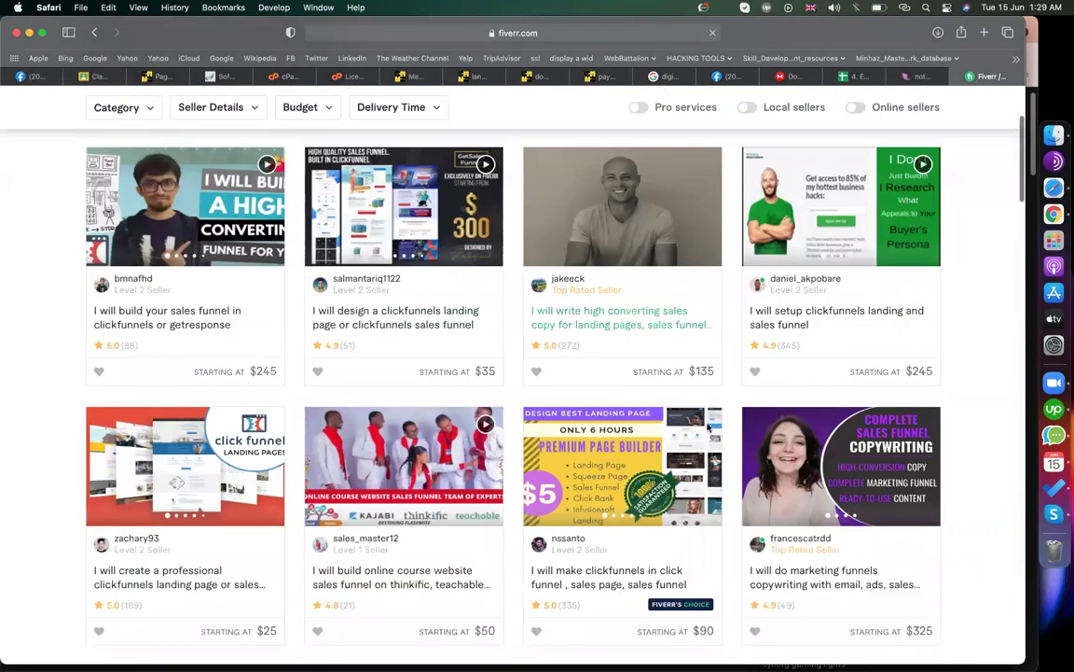
pyautogui.scroll(-10, 264, 405)
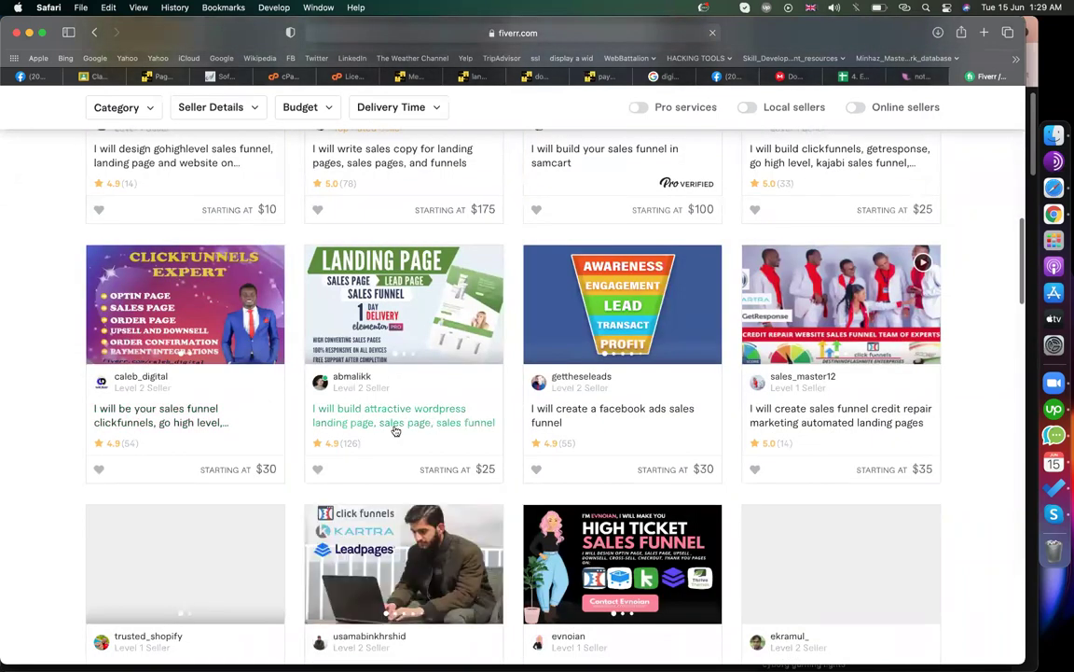
pyautogui.scroll(-4, 177, 508)
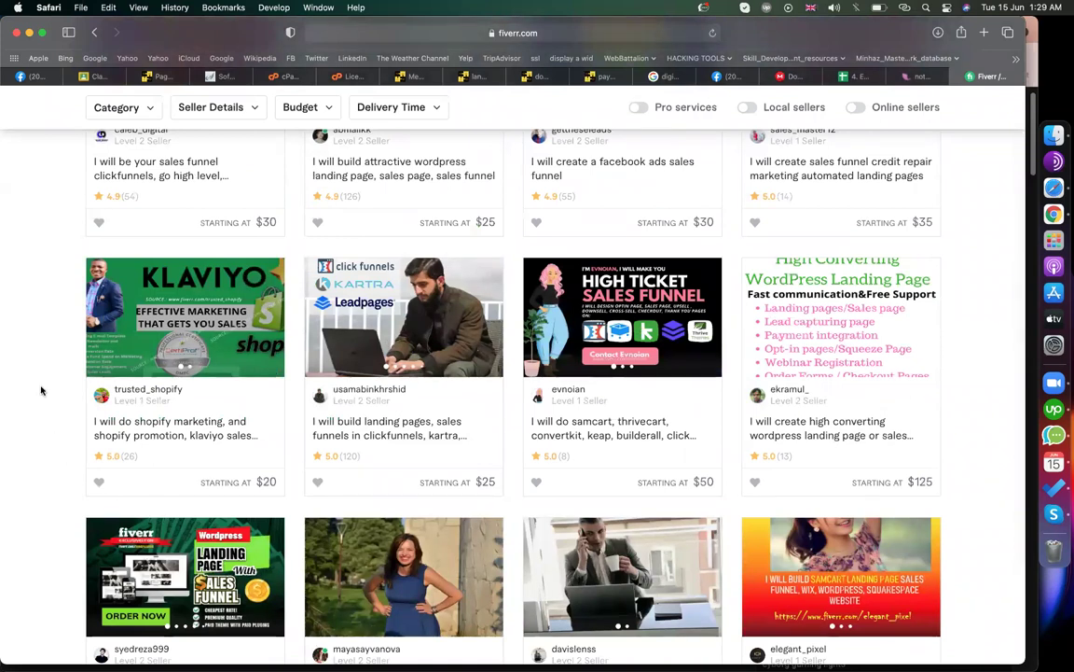
pyautogui.scroll(-5, 41, 390)
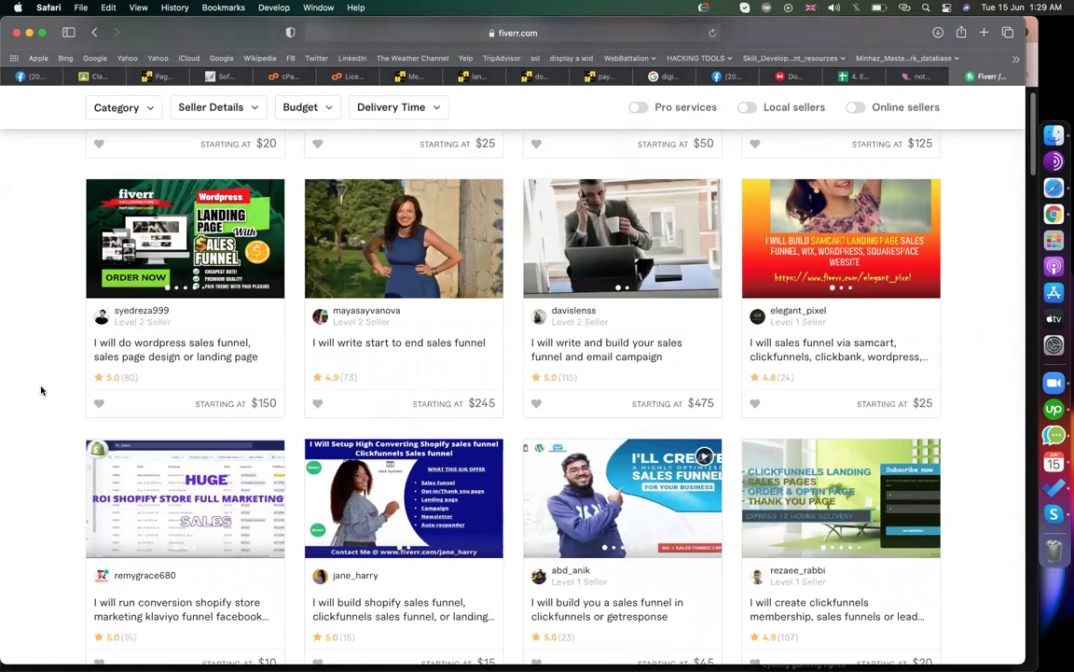
pyautogui.scroll(6, 41, 390)
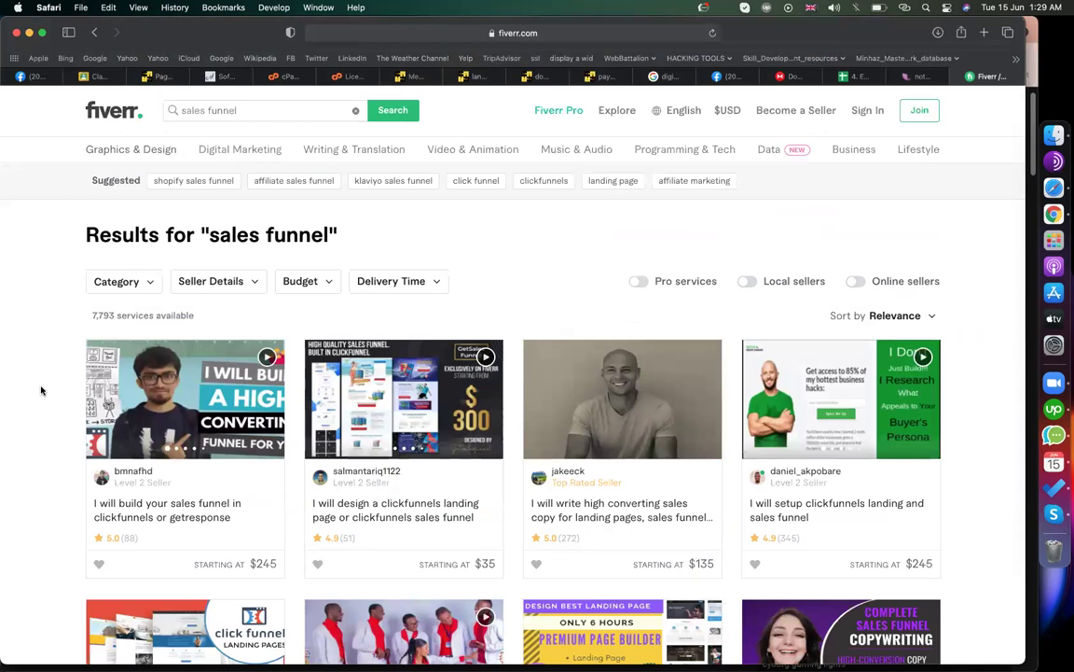
# - Leave the landing page editor and start a Classroom assignment titled 'assignment(site kit + AMP)'
pyautogui.click(477, 79)
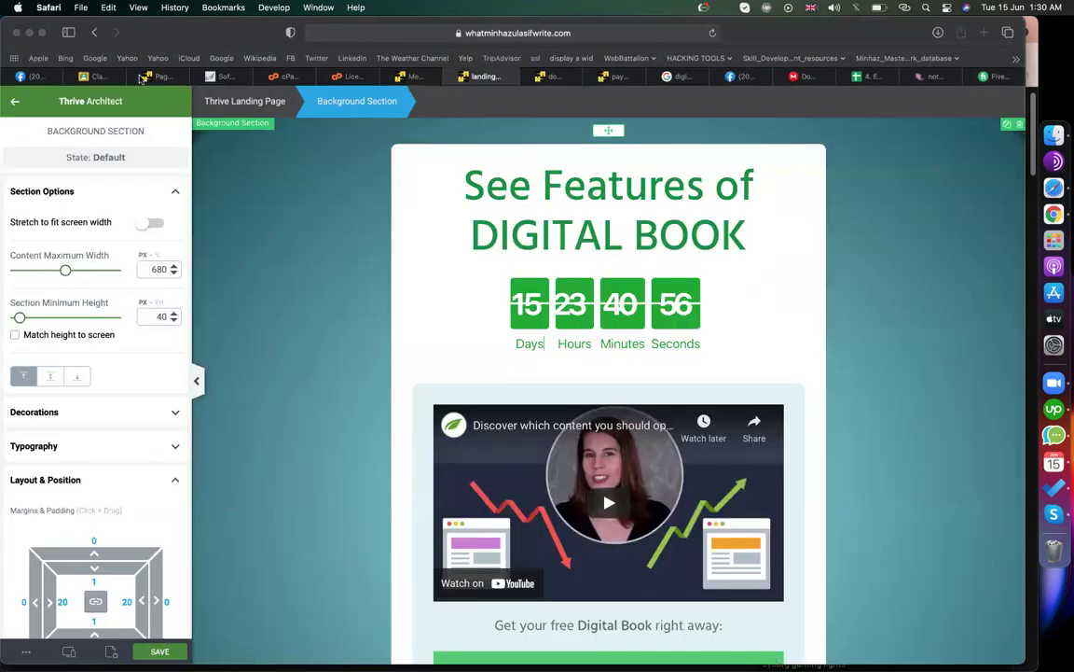
pyautogui.click(568, 276)
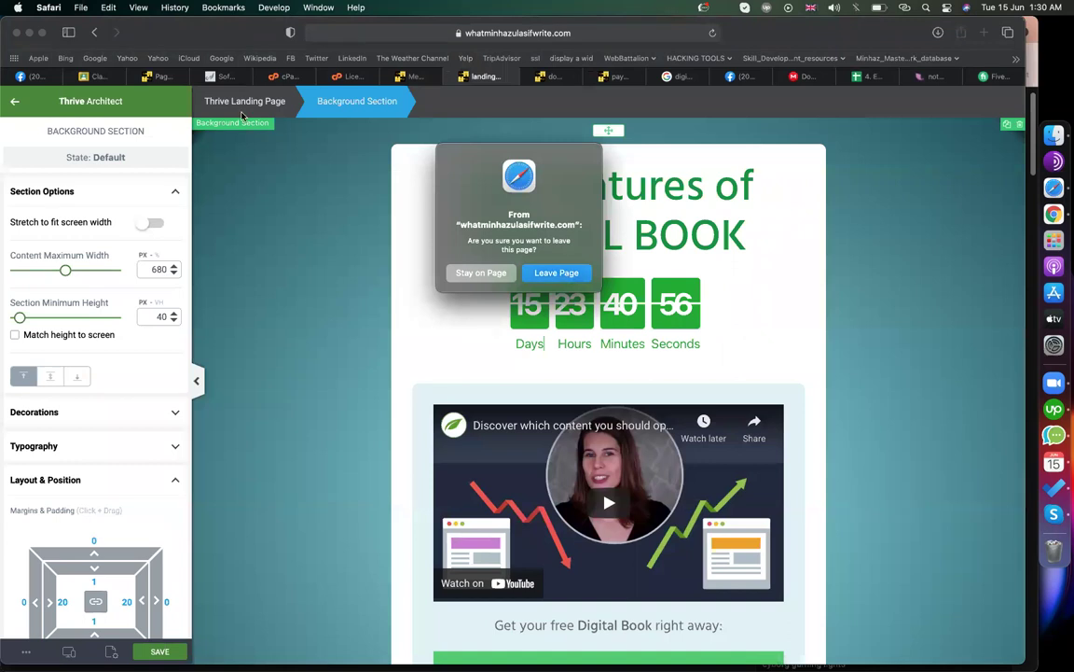
pyautogui.click(166, 79)
pyautogui.click(108, 76)
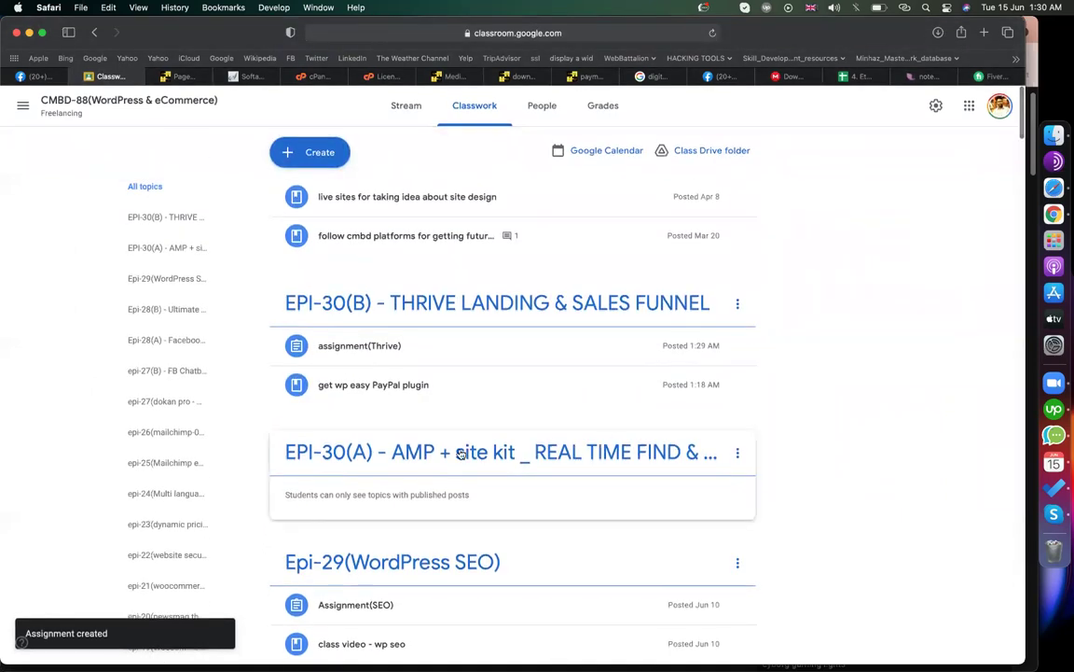
pyautogui.click(301, 153)
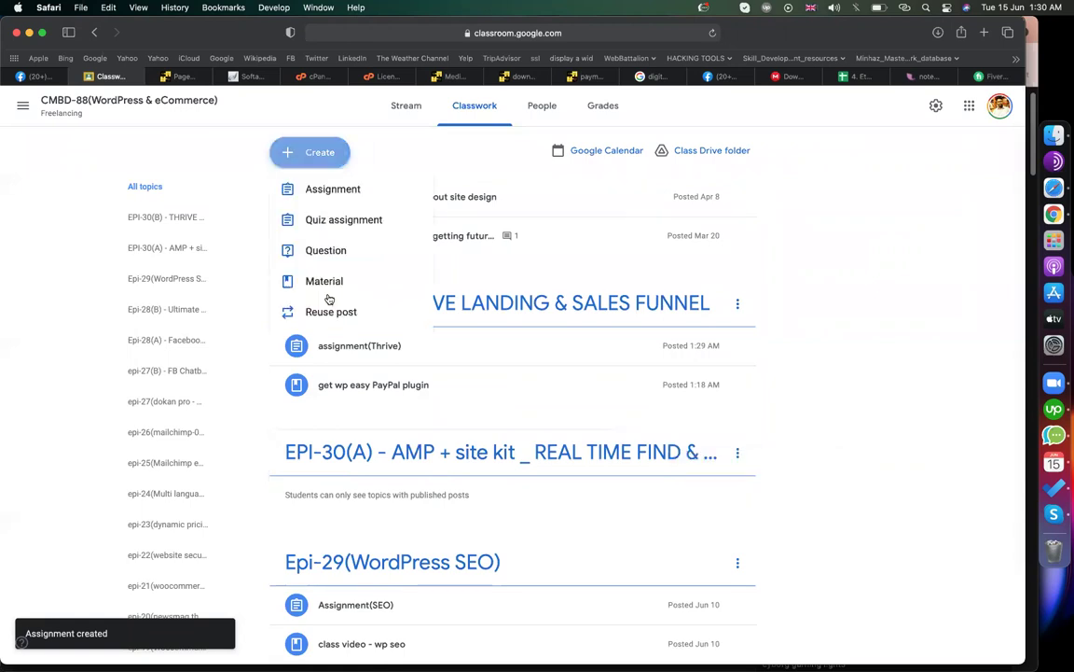
pyautogui.click(317, 196)
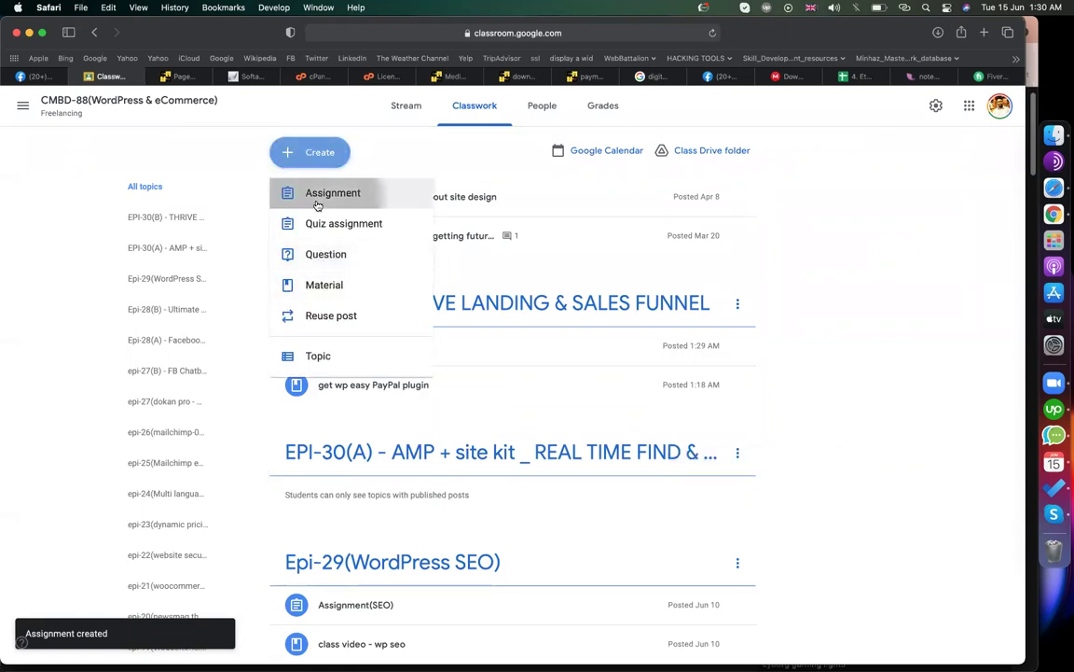
pyautogui.write('as')
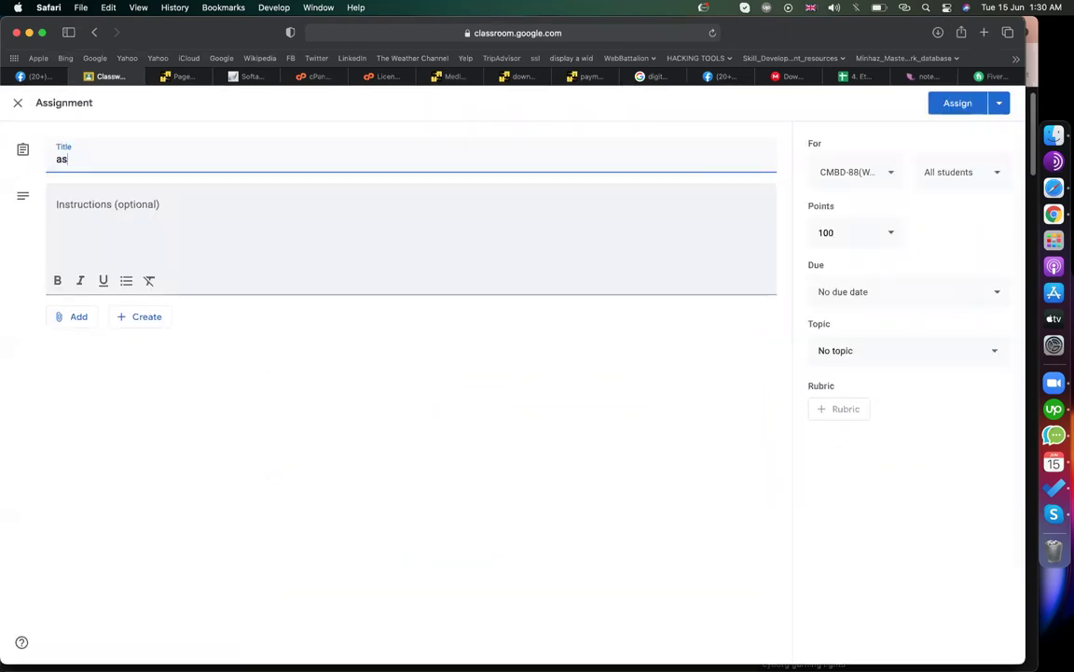
pyautogui.write('signment(site kit + AMP)')
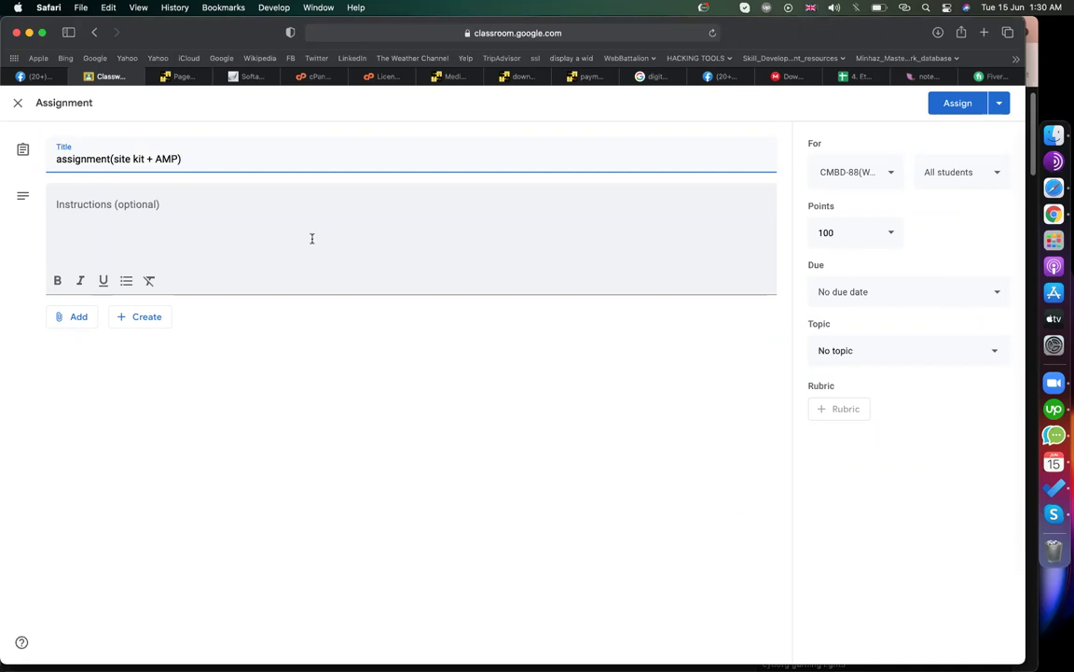
# - Add instructions: install Site Kit and configure search console, analytics, speed index; install & configure AMP
pyautogui.click(313, 239)
pyautogui.write('1. install site kit plugin ')
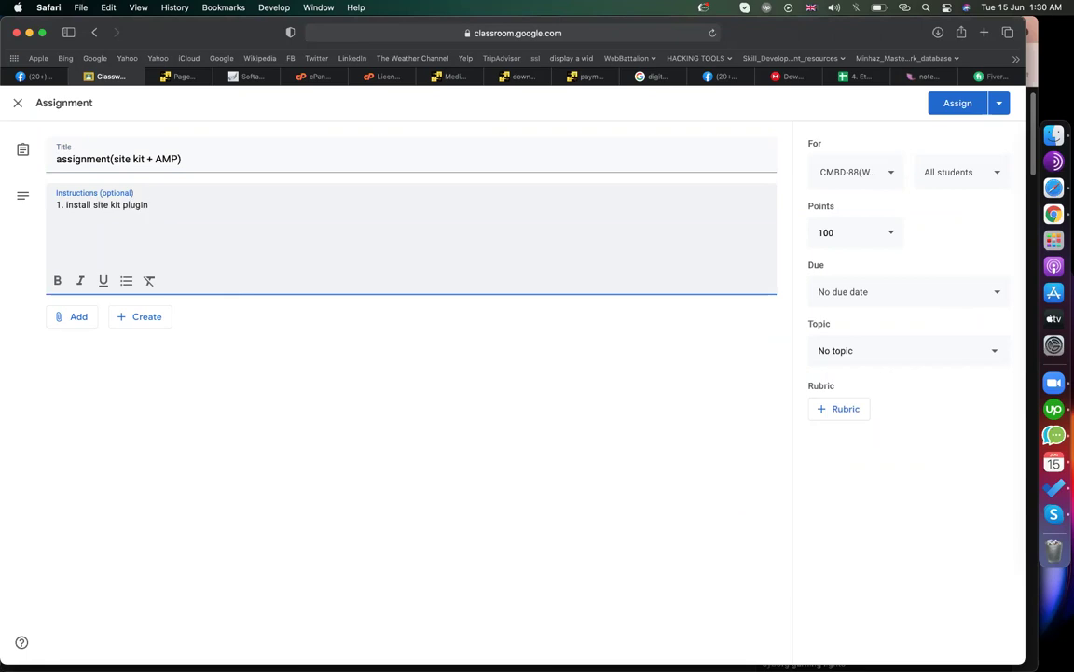
pyautogui.write('& add with google')
pyautogui.doubleClick(163, 204)
pyautogui.write('configure')
pyautogui.press('BackSpace')
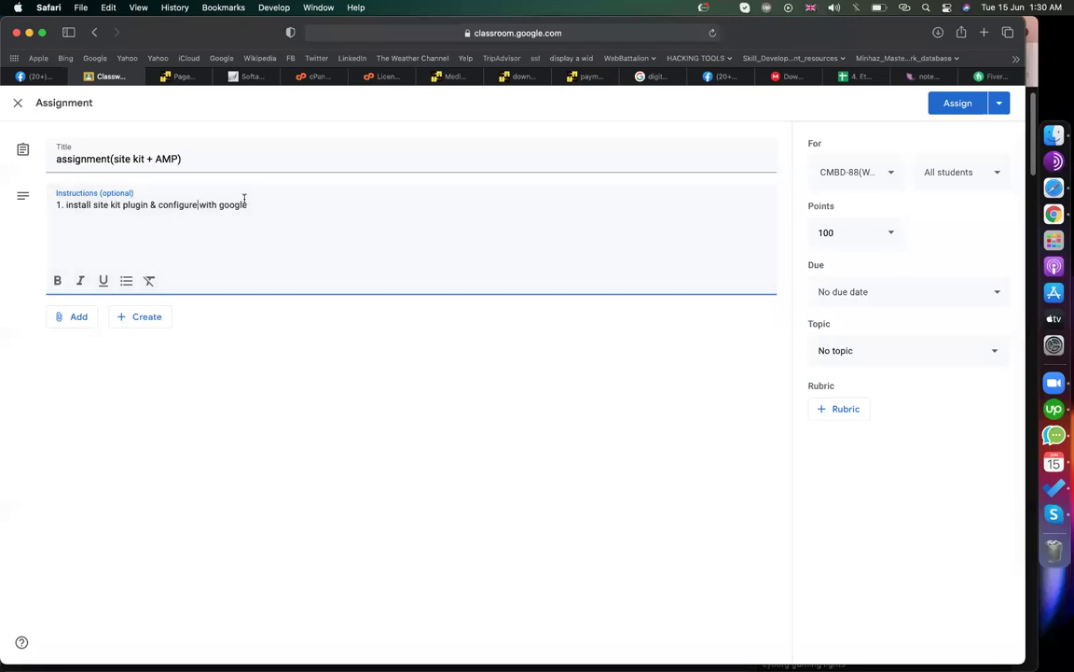
pyautogui.write('search console + an')
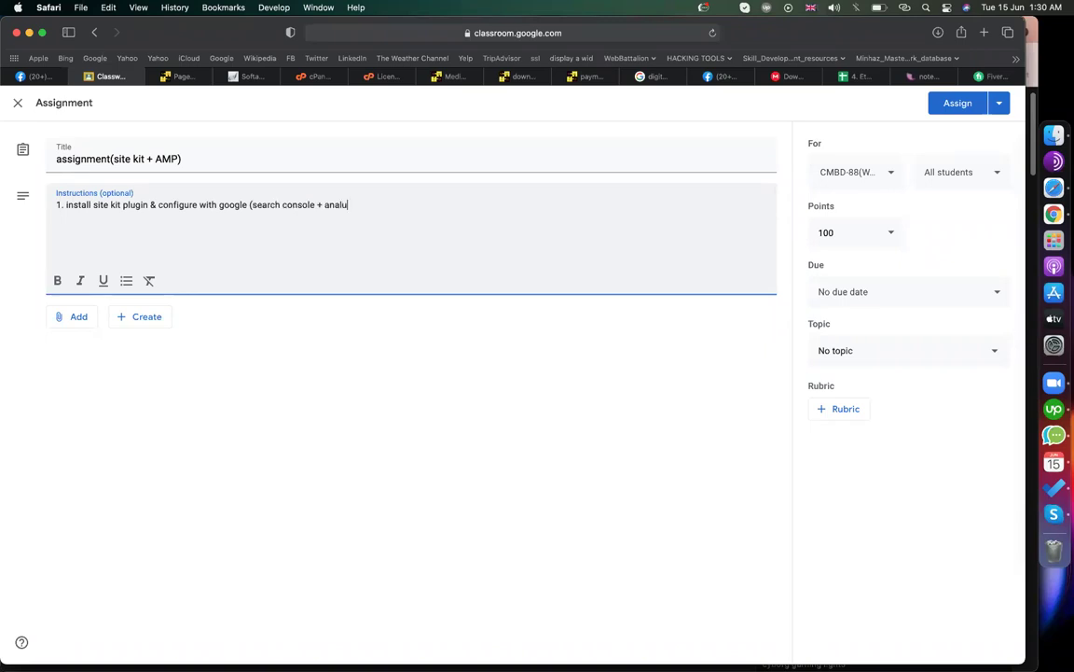
pyautogui.write('alytics + speed index)')
pyautogui.press('Return')
pyautogui.write('2. install & configure amp ')
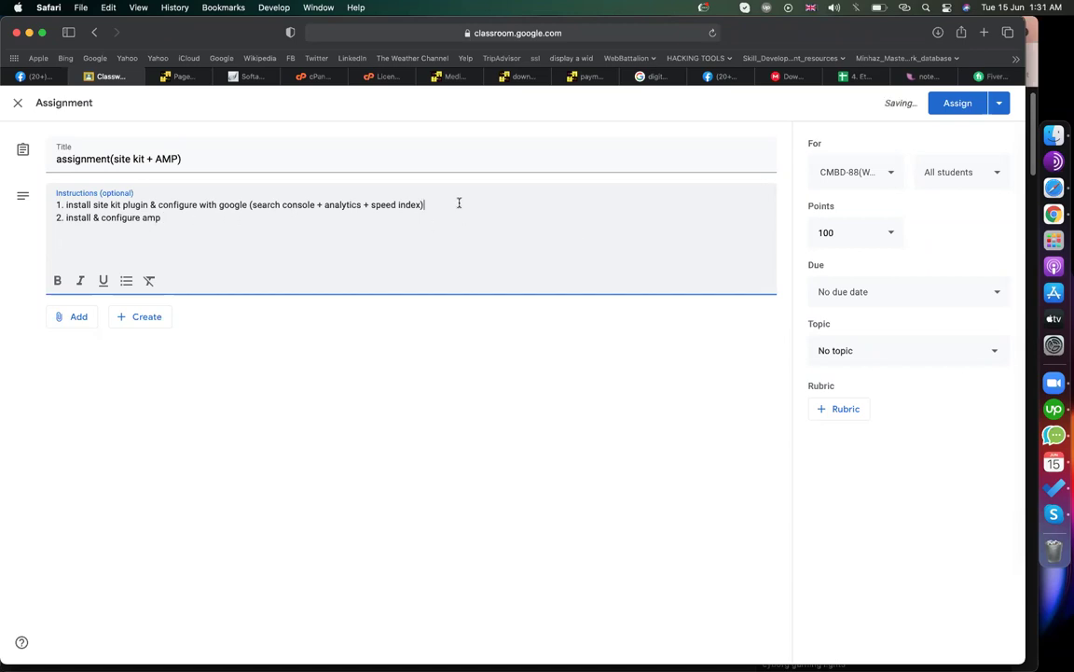
pyautogui.write('-')
pyautogui.moveTo(249, 205); pyautogui.dragTo(463, 216)
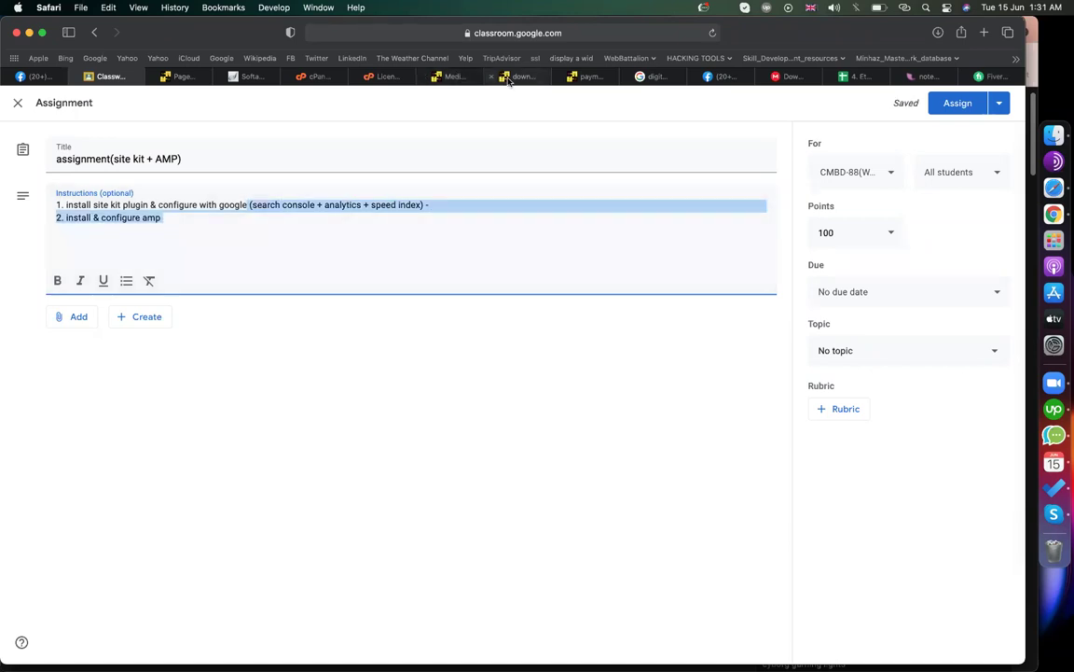
pyautogui.click(452, 76)
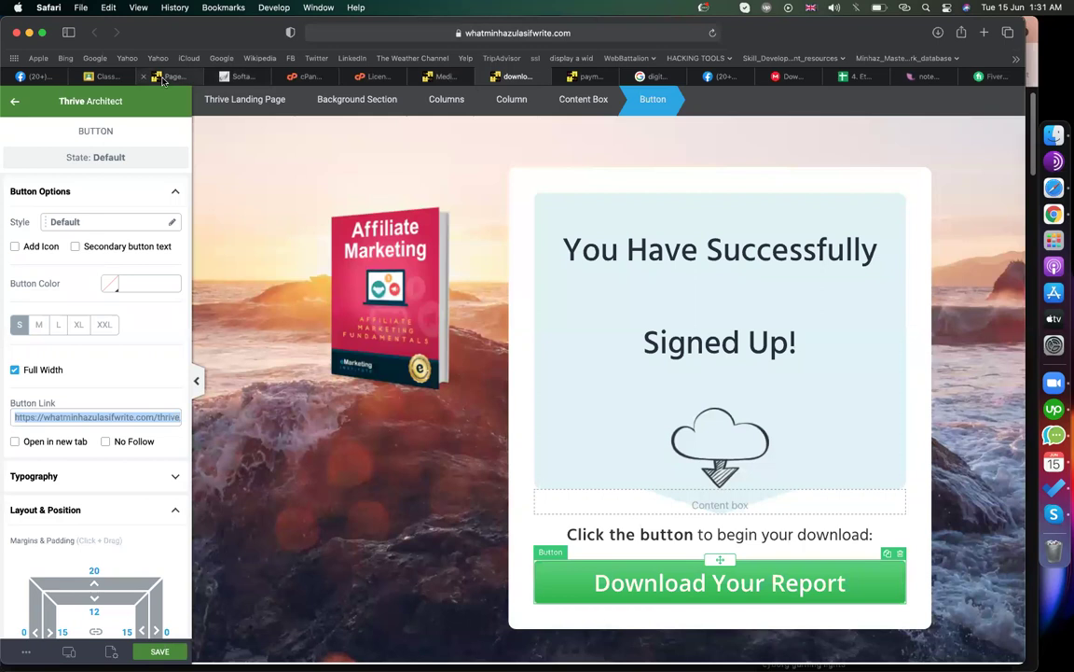
# - Open the WordPress Site Kit dashboard showing 4.1K users and start a screenshot of it
pyautogui.click(166, 77)
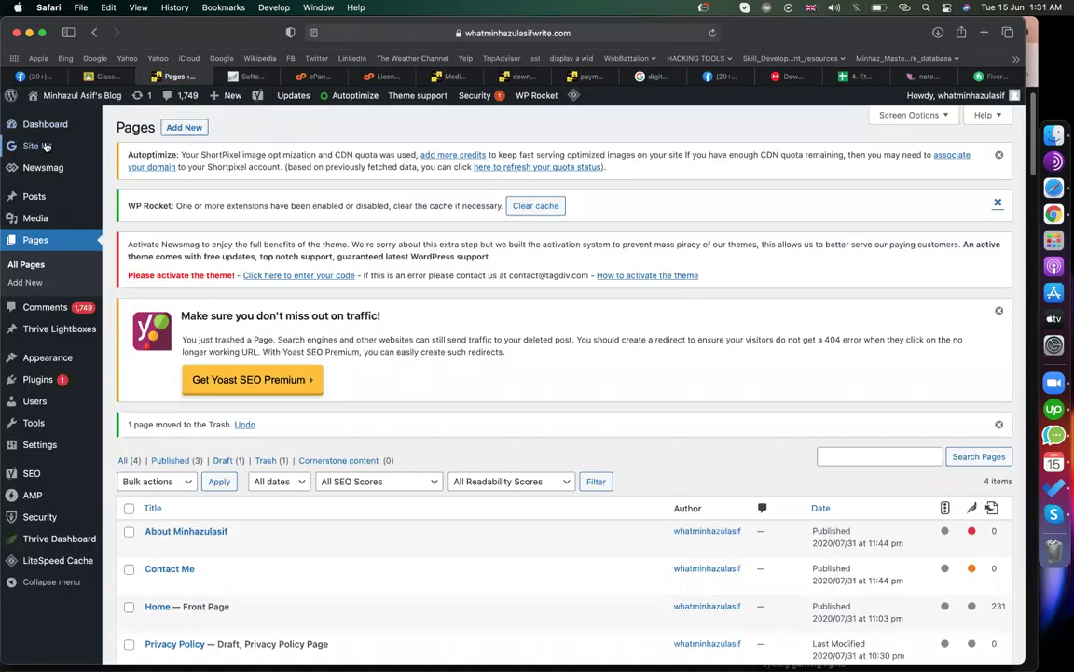
pyautogui.click(44, 146)
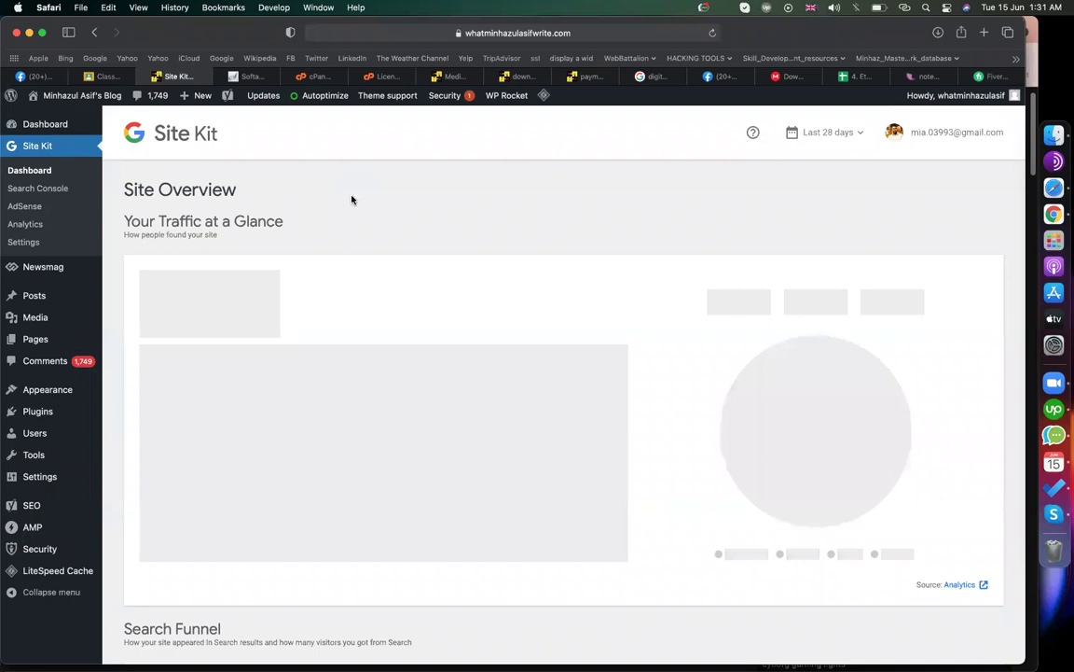
pyautogui.press('super+shift+5')
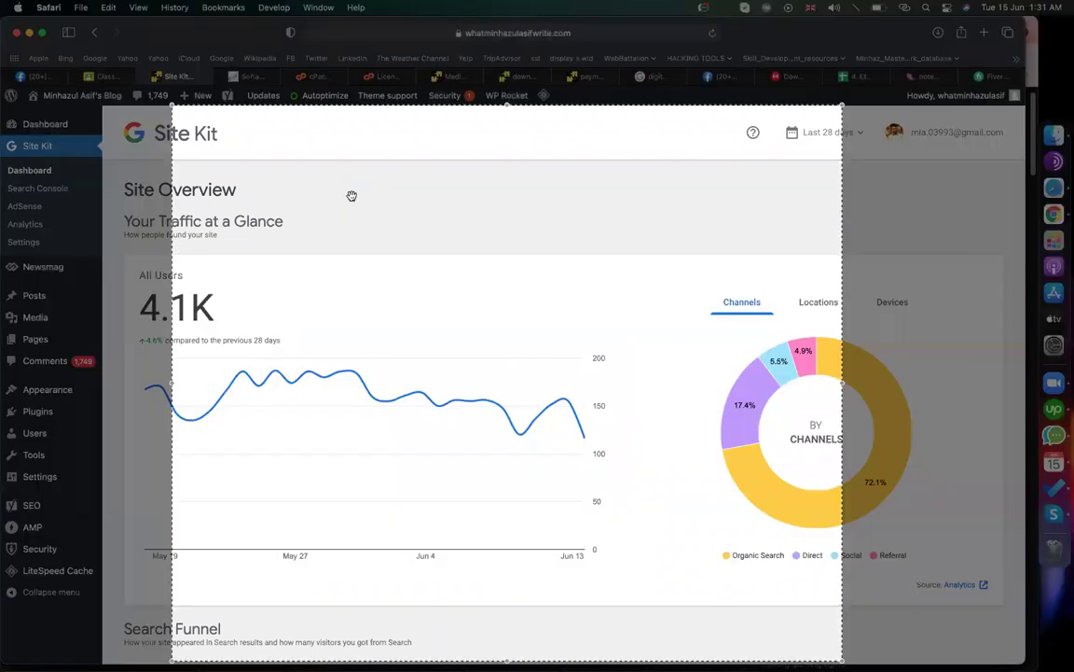
pyautogui.press('Escape')
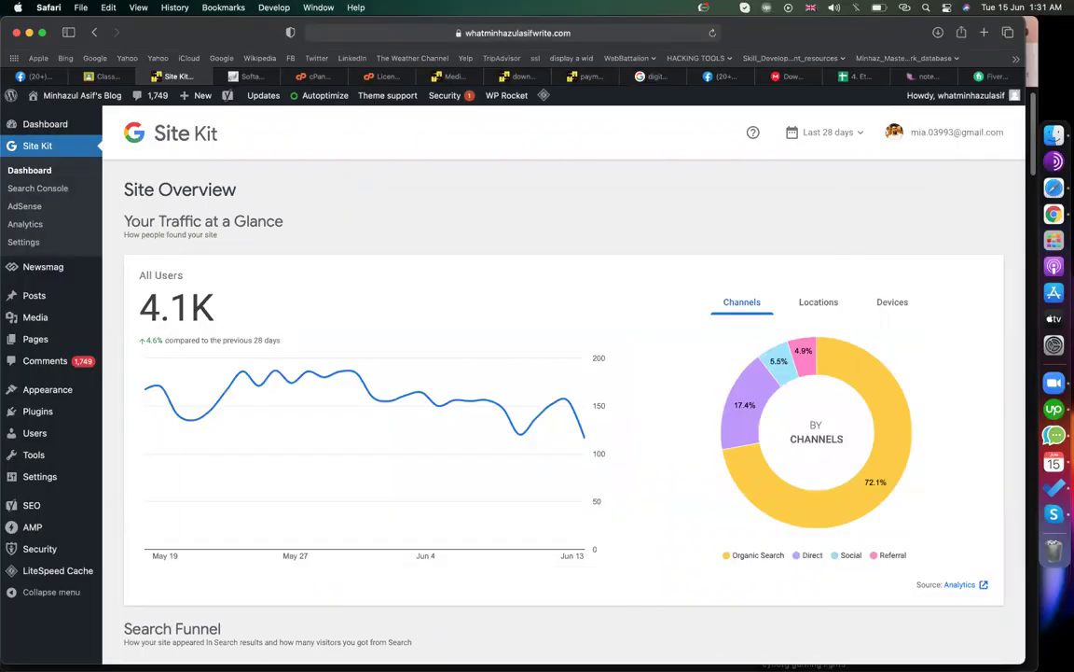